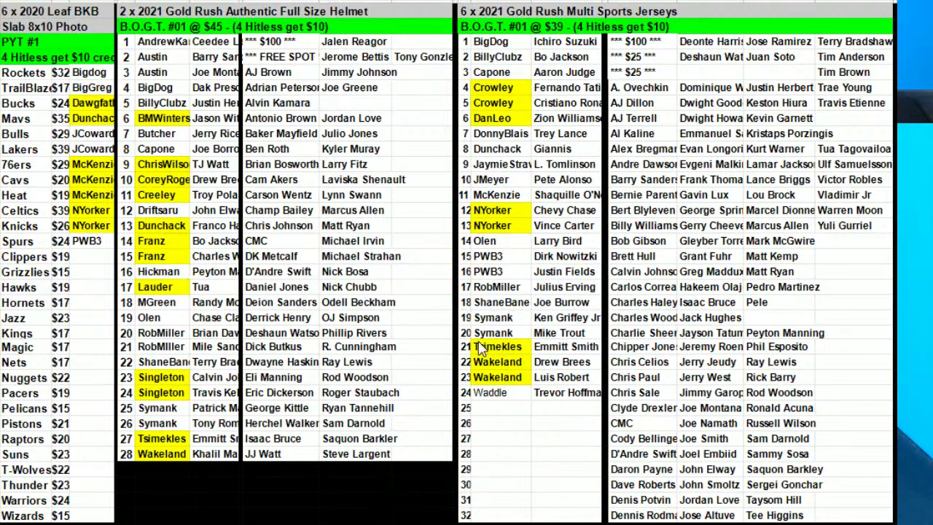
Step: Fill the jersey slot 10 and slot 7 buyer cells yellow as paid
left_click(496, 179)
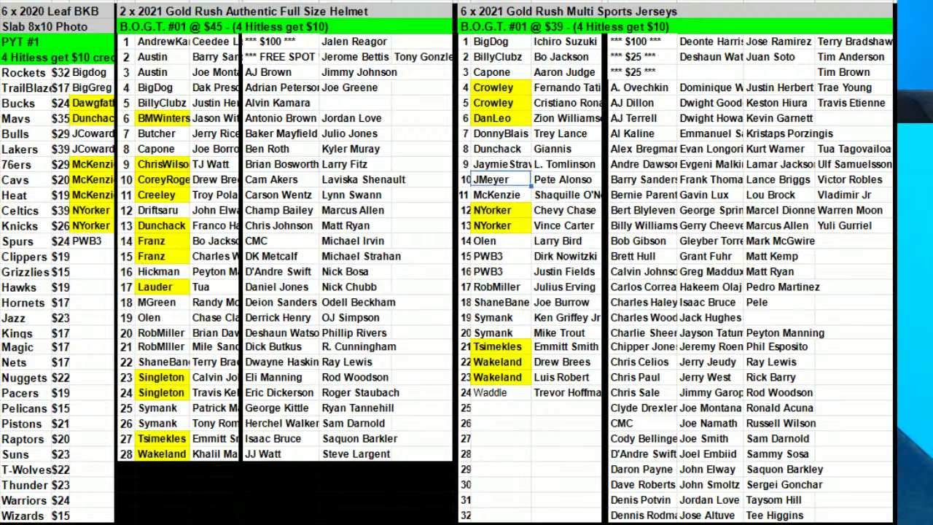
left_click(522, 0)
left_click(565, 24)
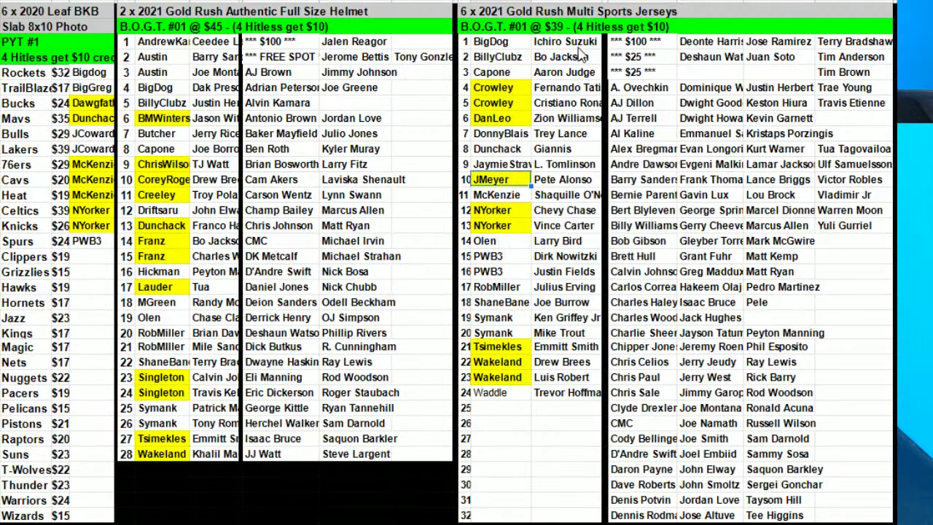
left_click(511, 135)
left_click(521, 1)
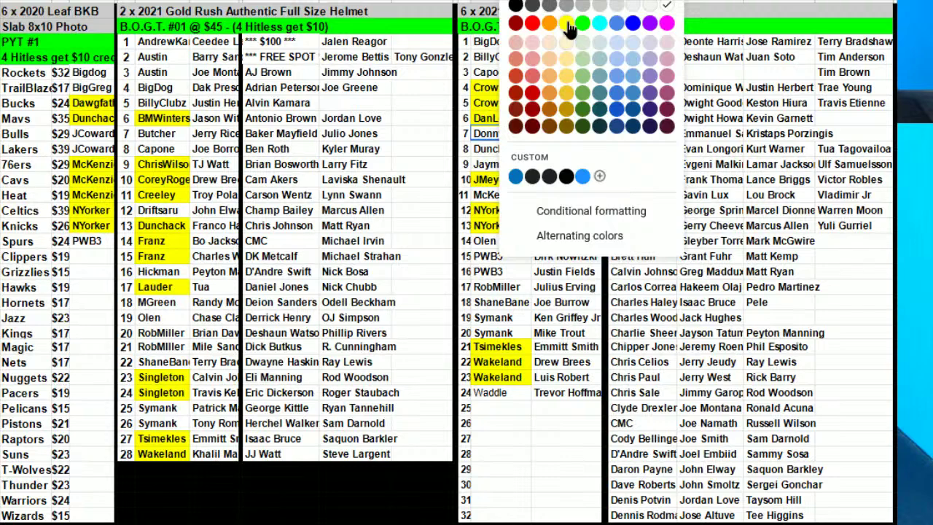
left_click(565, 23)
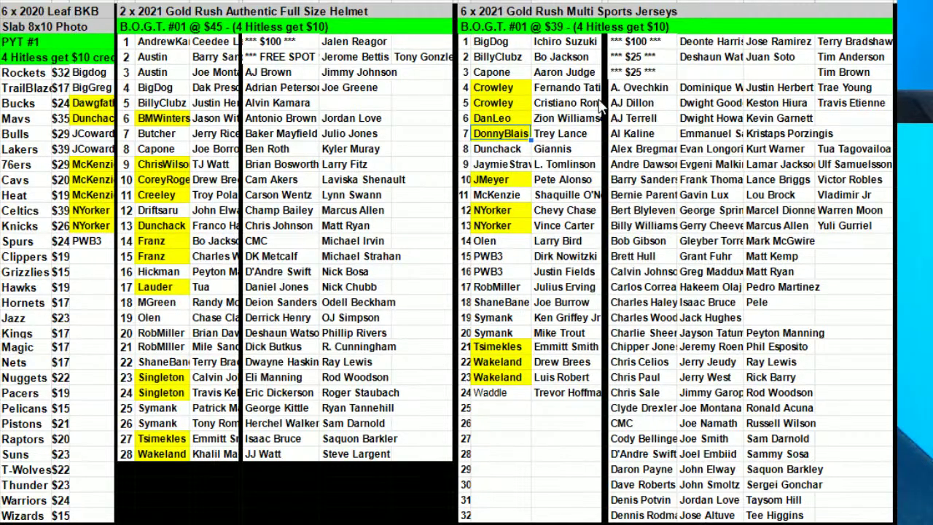
Step: Enter a buyer beside Warriors $24 and mark helmet slot 18 paid in yellow
left_click(516, 149)
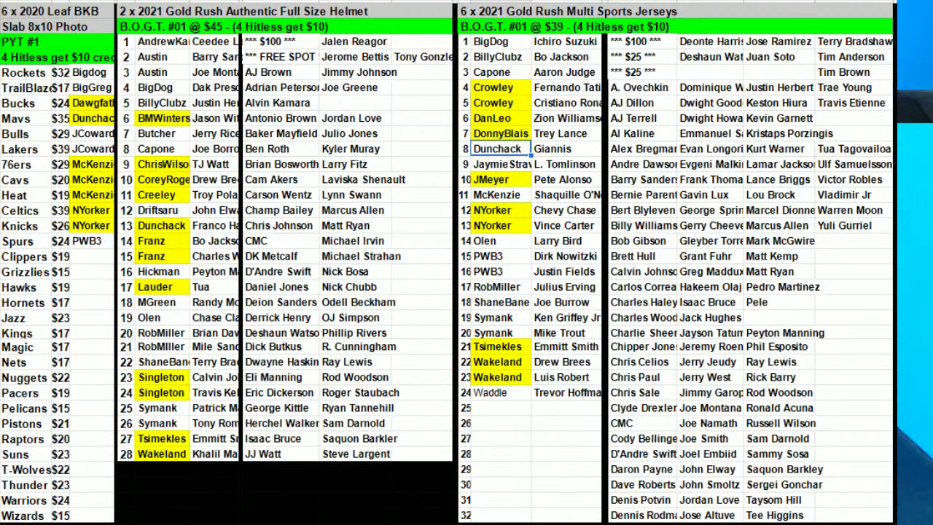
left_click(91, 512)
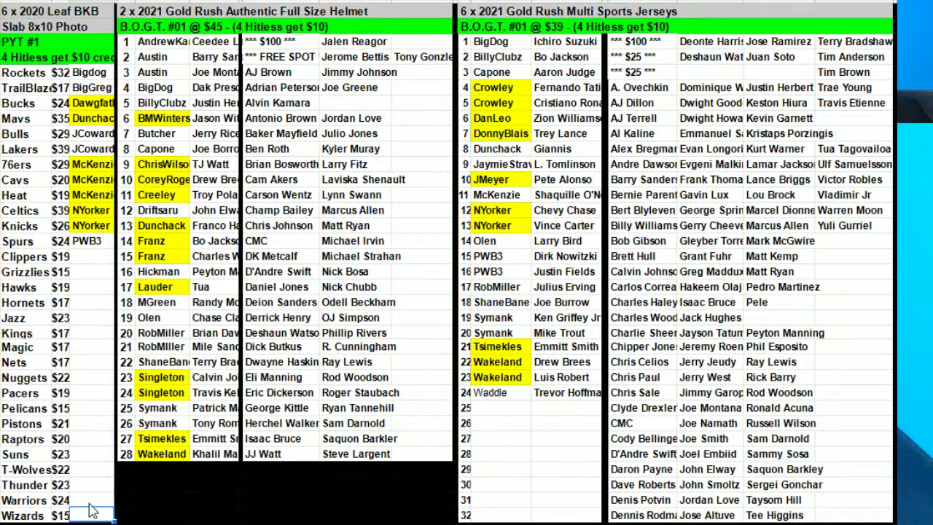
left_click(88, 499)
type("BroncosP")
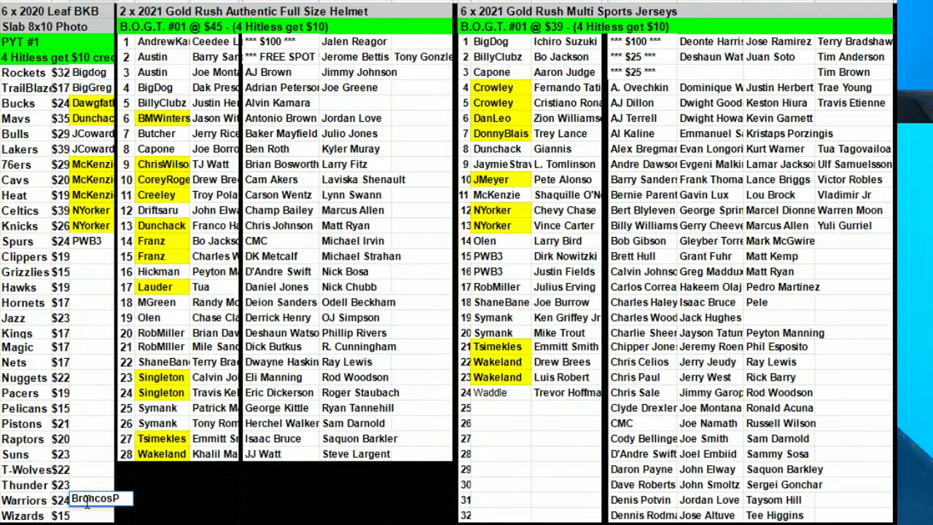
type("C")
left_click(215, 362)
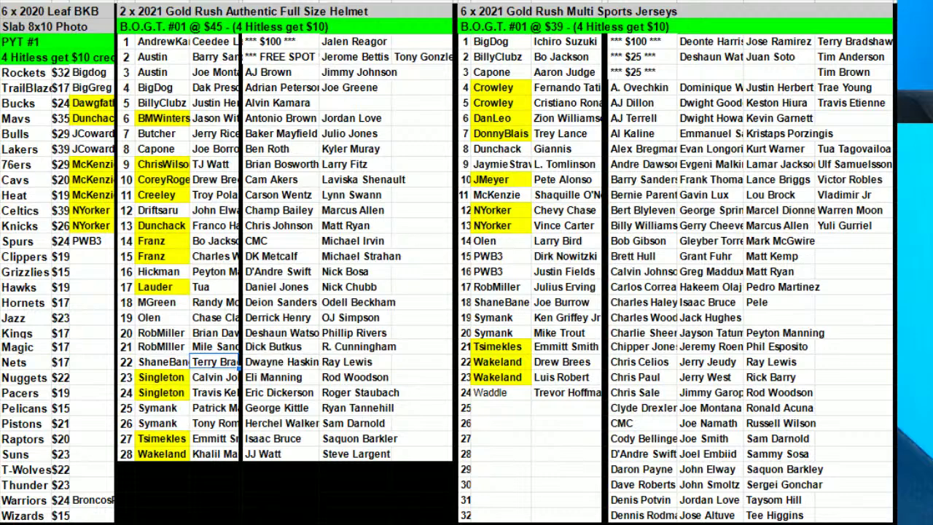
left_click(153, 308)
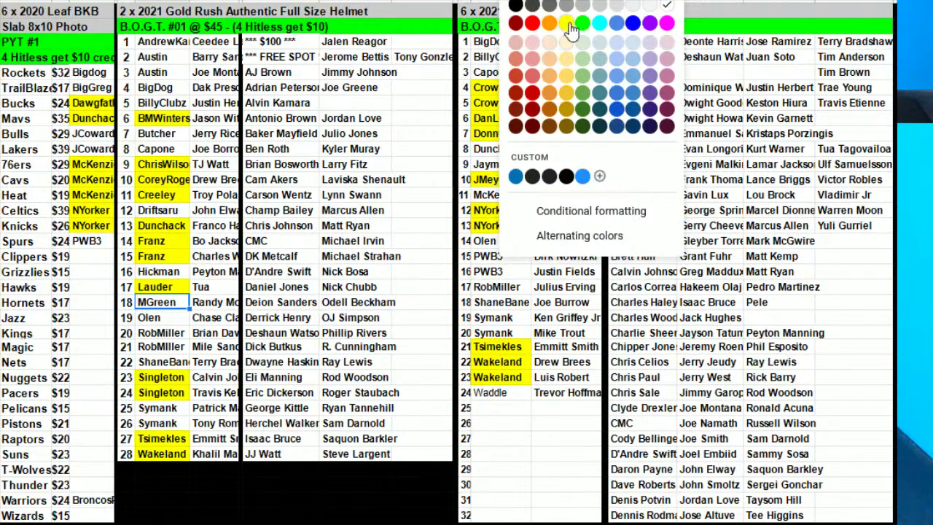
left_click(562, 25)
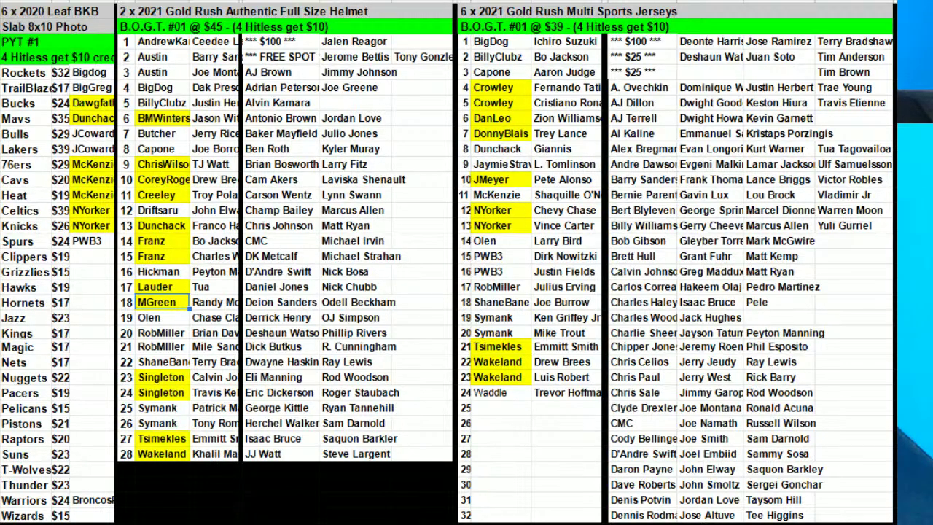
Step: Mark jersey slot 24 paid in yellow and claim slot 25 for a new buyer with Pele
left_click(499, 392)
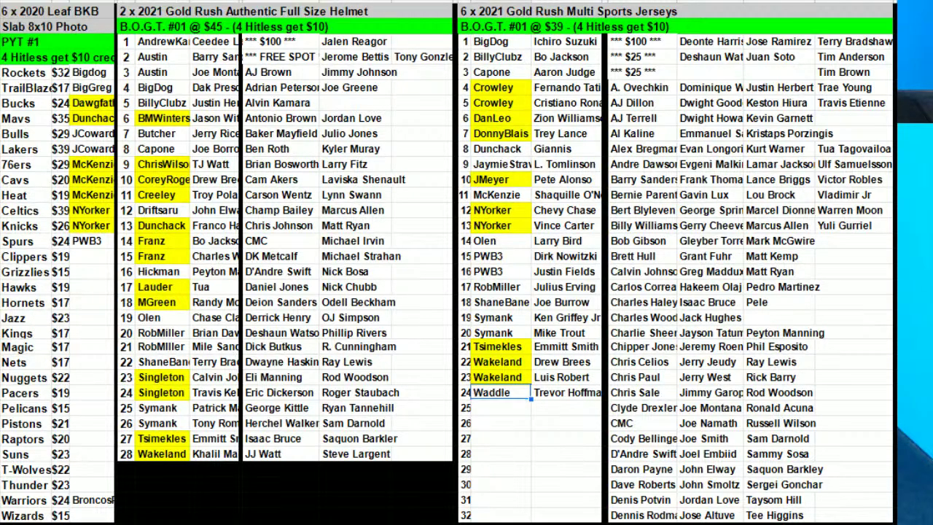
left_click(564, 26)
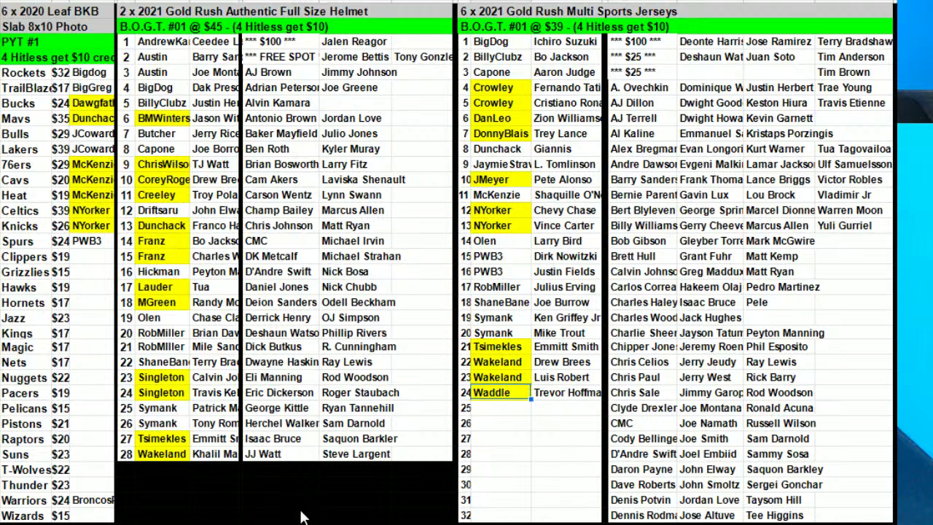
left_click(493, 407)
type("Garc")
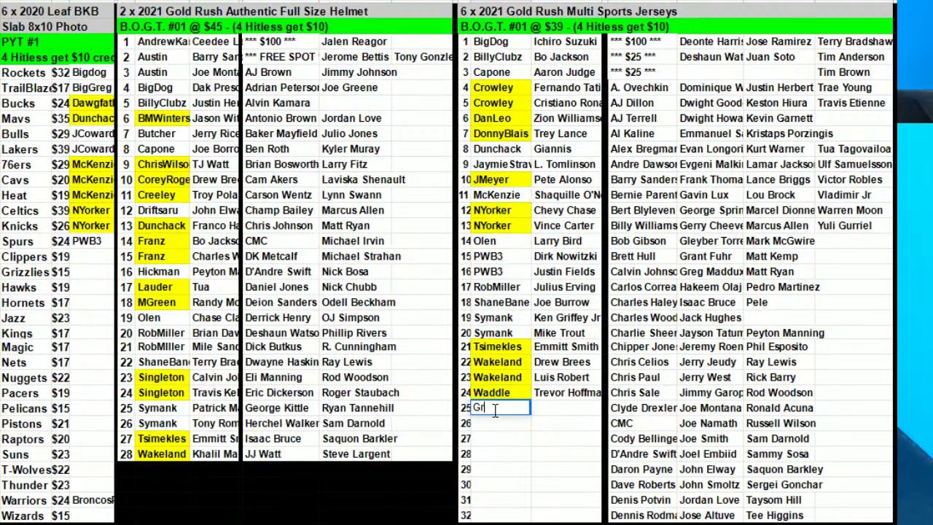
type("ia")
left_click(777, 298)
left_click_drag(776, 294, 564, 402)
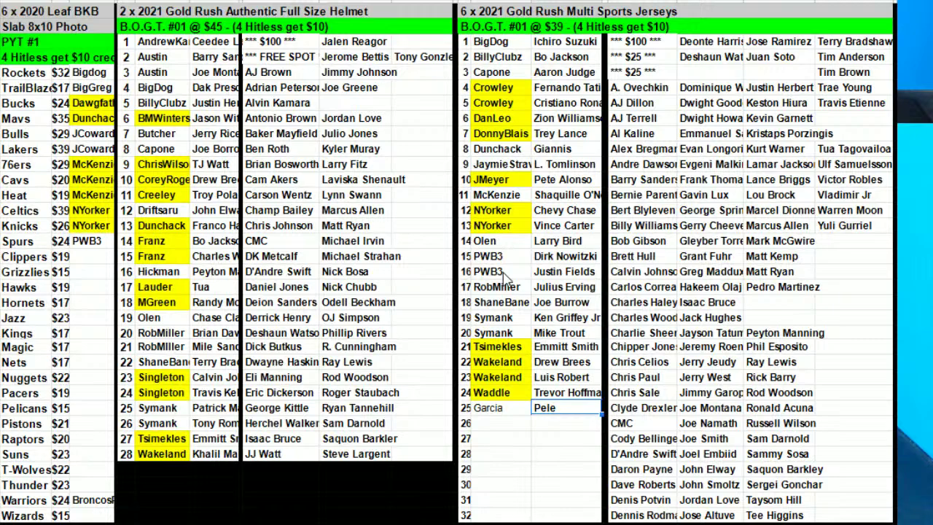
Step: Highlight the jersey slot 15–16 buyer cells yellow as paid
left_click_drag(480, 256, 488, 271)
left_click(504, 0)
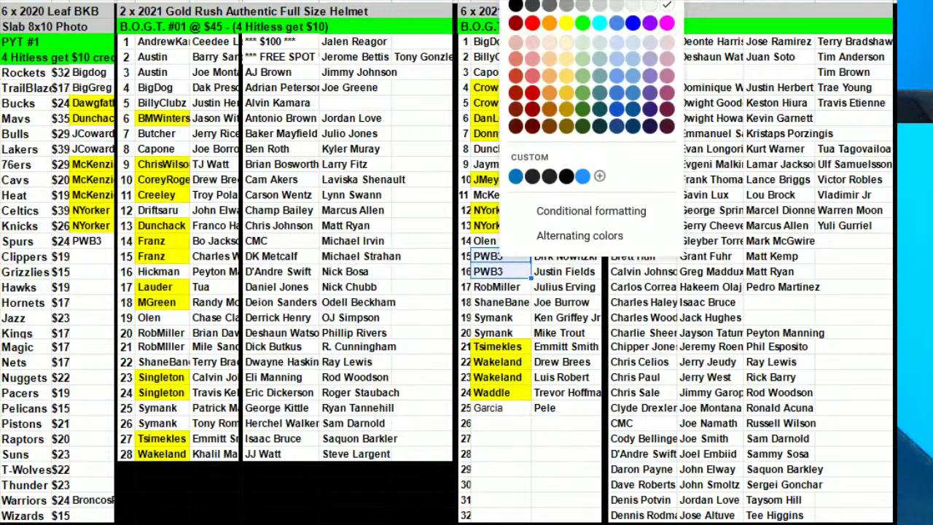
left_click(567, 22)
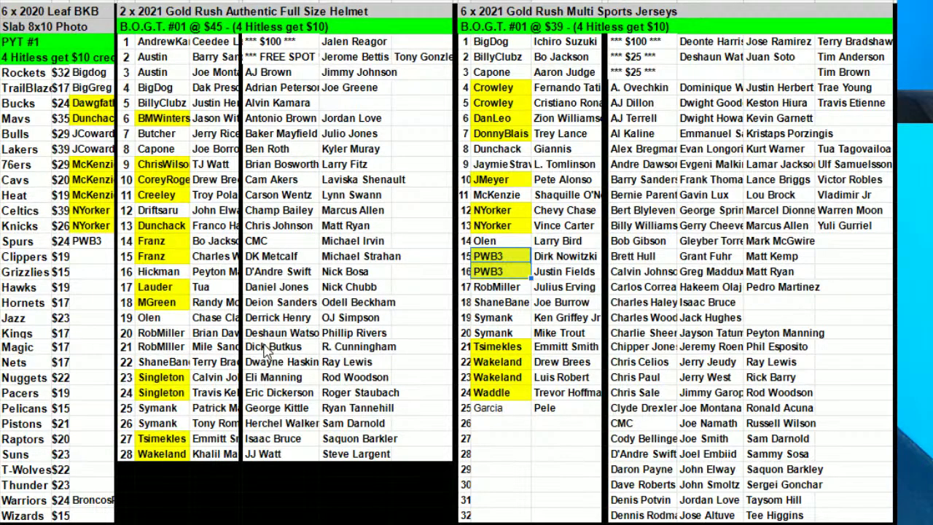
left_click(699, 289)
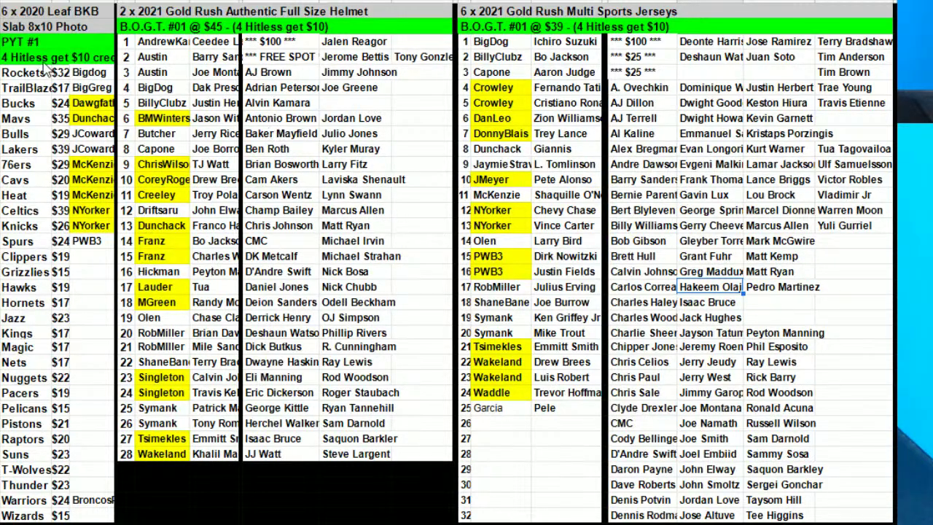
Step: Sort the Leaf BKB range A5:C33 by buyer column C, A→Z
left_click_drag(44, 73, 73, 501)
right_click(54, 266)
left_click(116, 407)
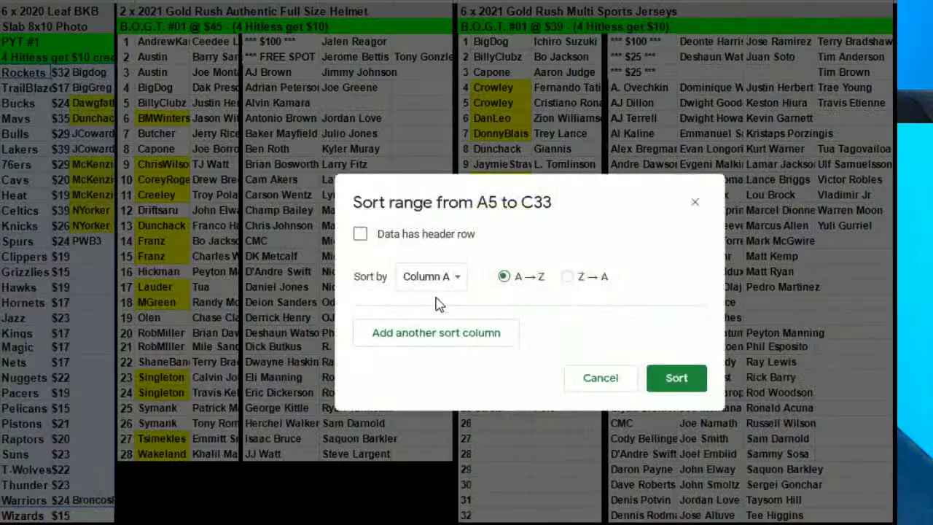
left_click(445, 276)
left_click(447, 326)
left_click(671, 376)
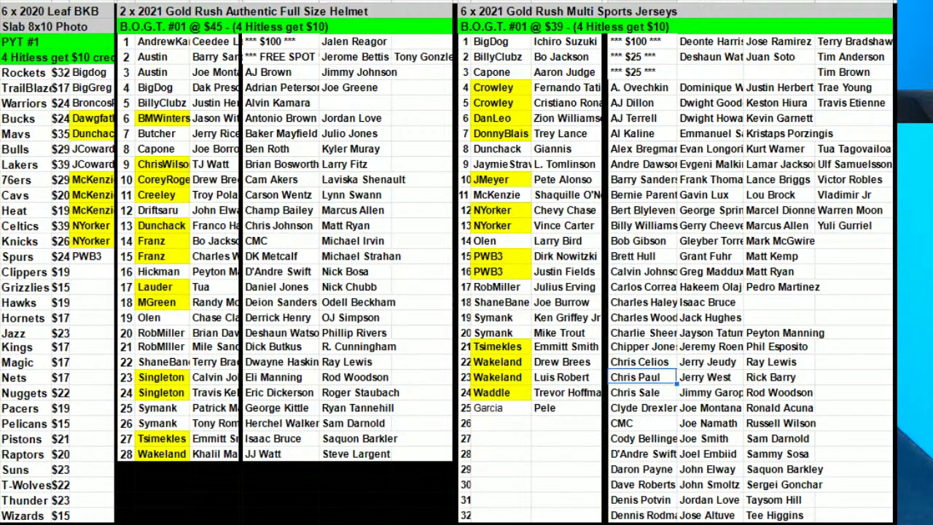
Step: Fill the Warriors row buyer cell yellow as paid
left_click(99, 102)
left_click(548, 3)
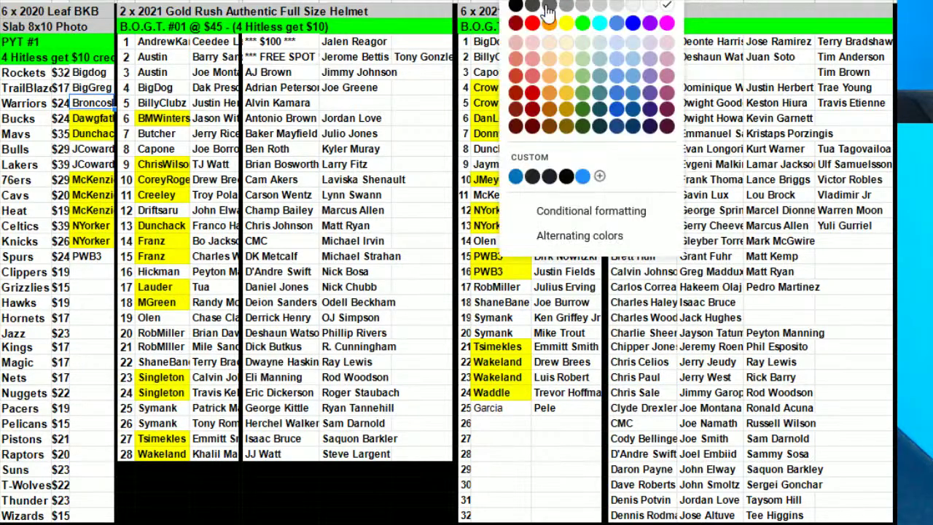
left_click(567, 31)
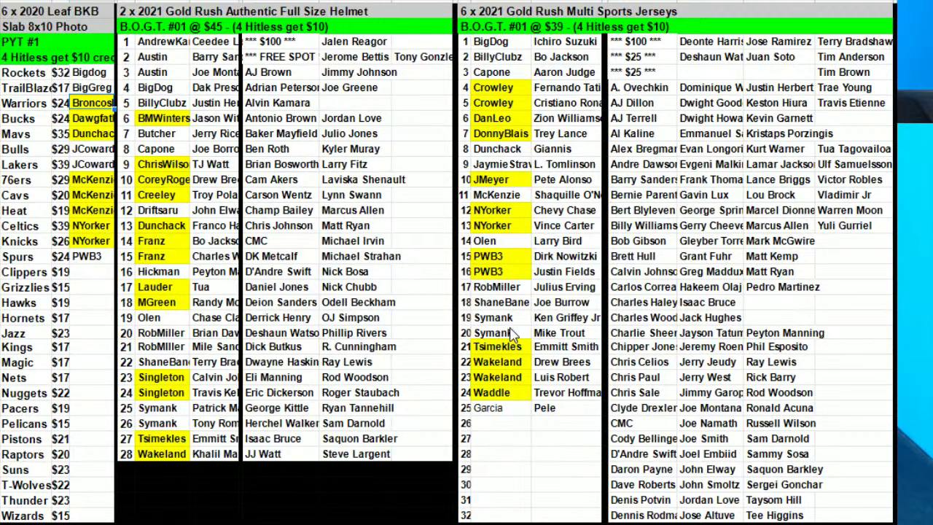
Step: Highlight jersey slots 19–20 and helmet slot 22 buyers yellow as paid
left_click_drag(514, 334, 514, 318)
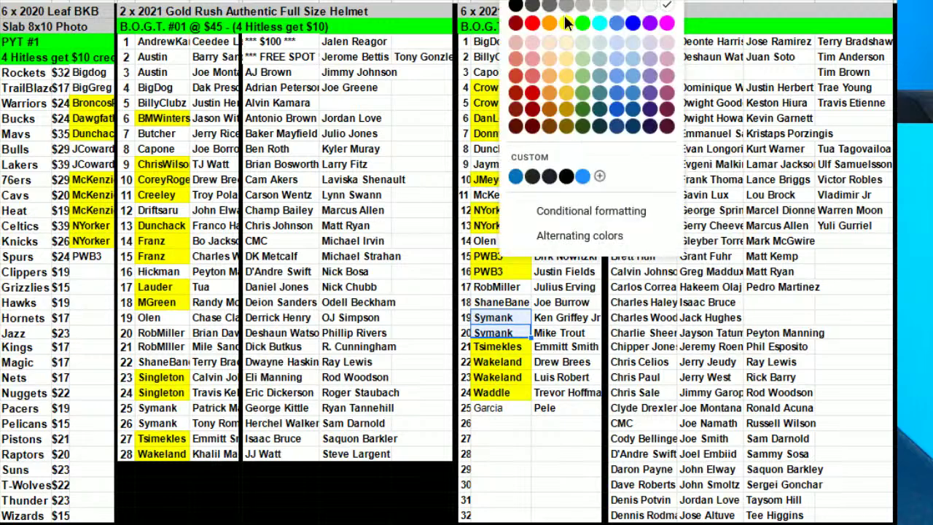
left_click(564, 22)
left_click(156, 362)
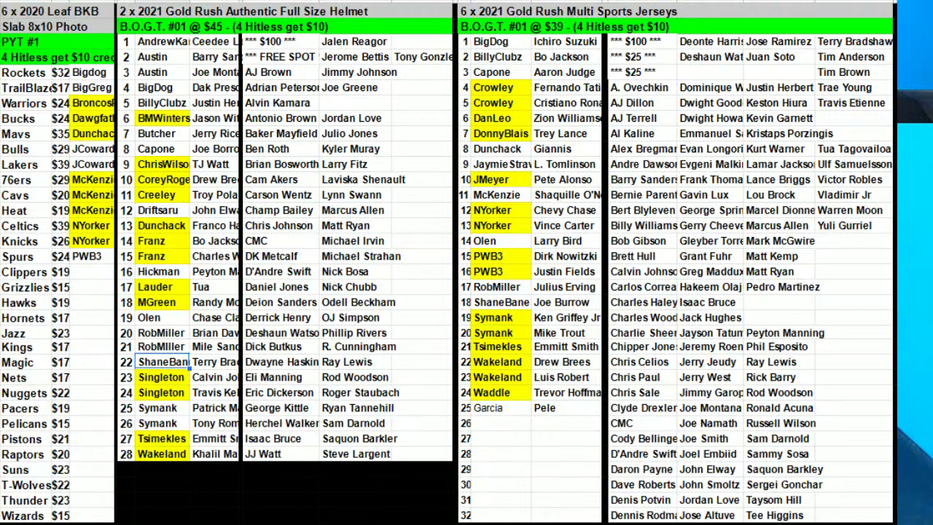
left_click(570, 3)
left_click(571, 22)
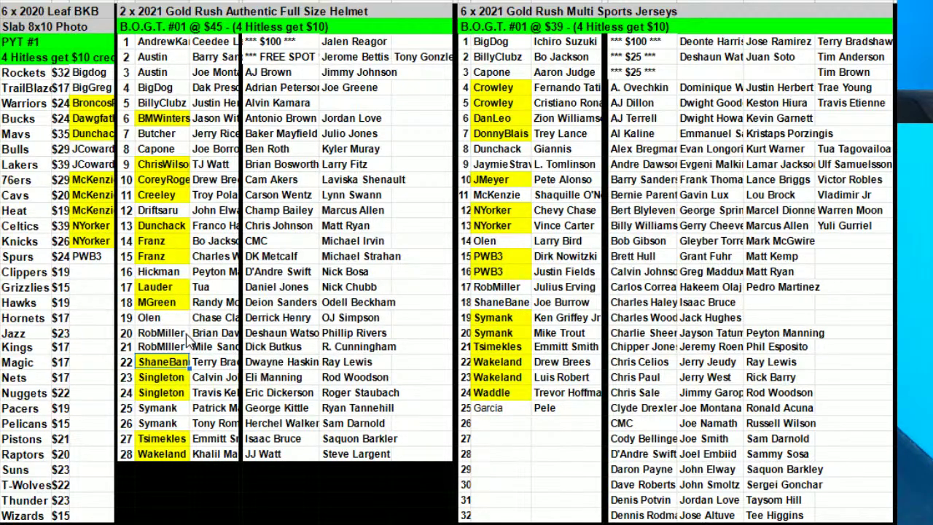
Step: Fill helmet slots 20–21 and jersey slot 17 buyers yellow as paid
left_click_drag(183, 334, 176, 347)
left_click(510, 2)
left_click(569, 29)
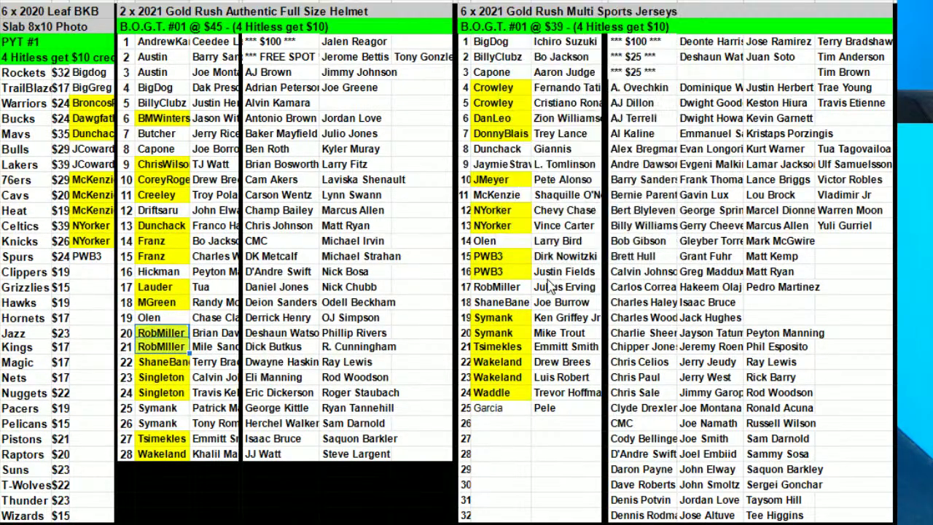
left_click(516, 290)
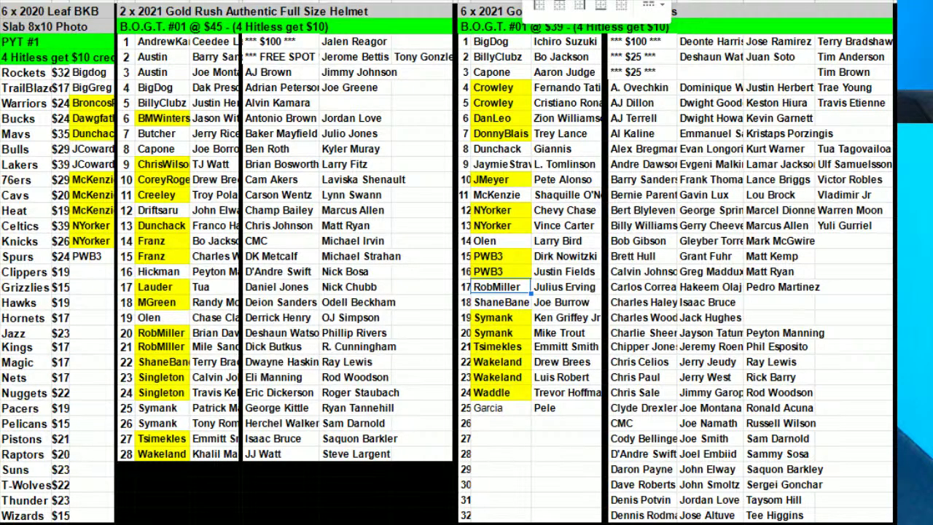
left_click(554, 6)
left_click(574, 29)
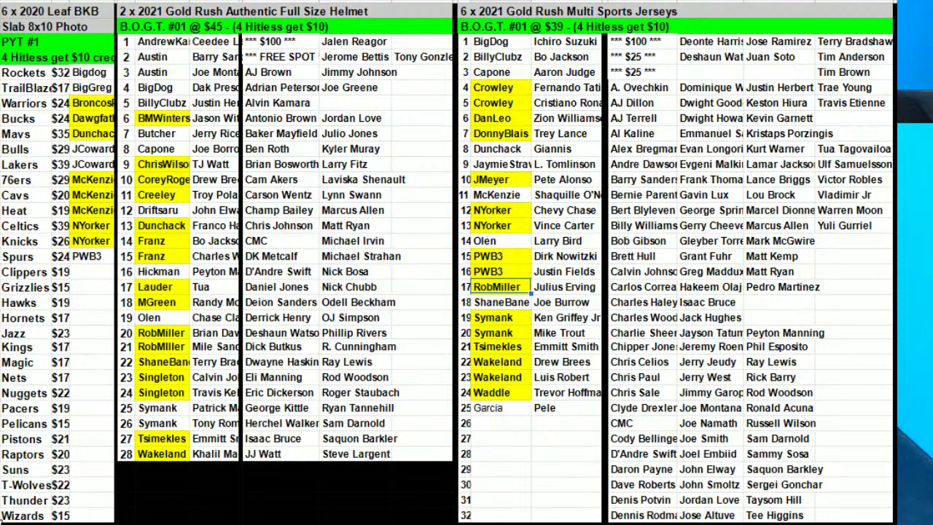
Step: Highlight the Rockets buyer, helmet row 4 and jersey row 1 buyers yellow
left_click(94, 75)
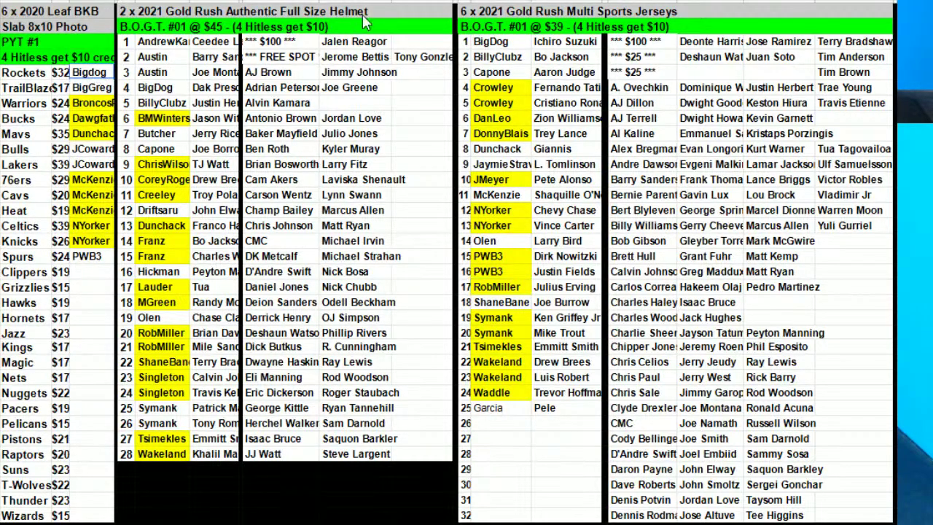
left_click(504, 1)
left_click(560, 25)
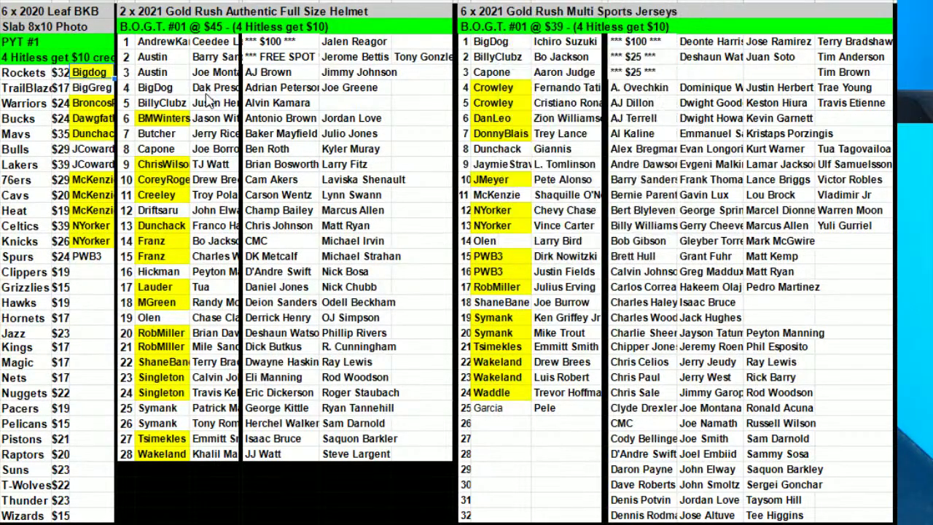
left_click(152, 88)
left_click(504, 1)
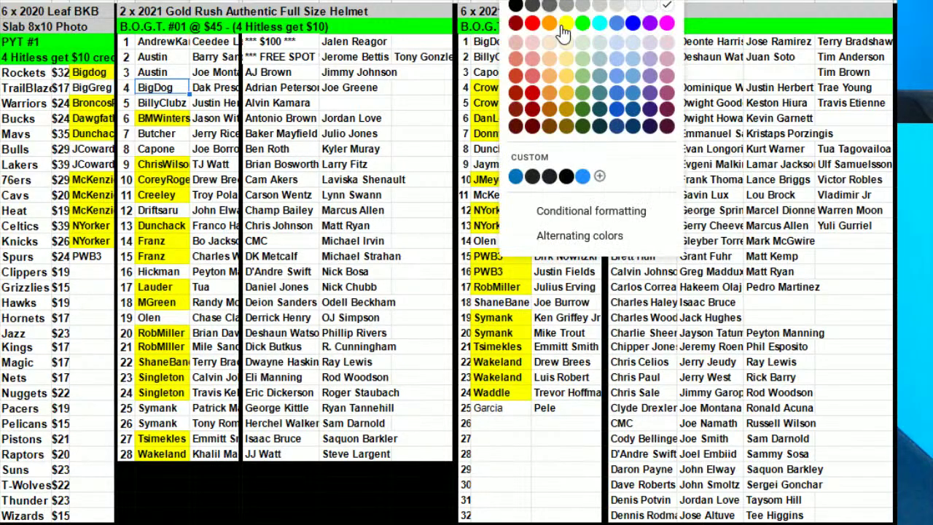
left_click(560, 25)
left_click(491, 41)
left_click(505, 0)
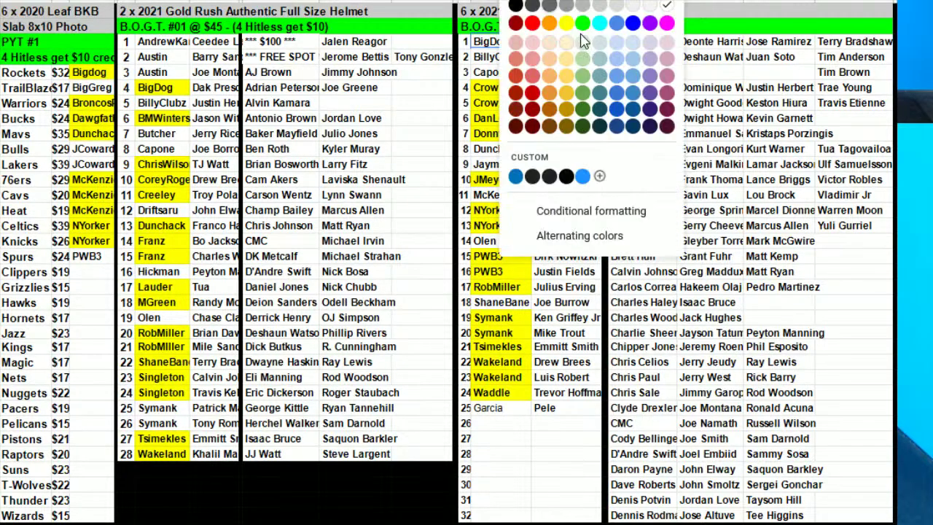
left_click(559, 24)
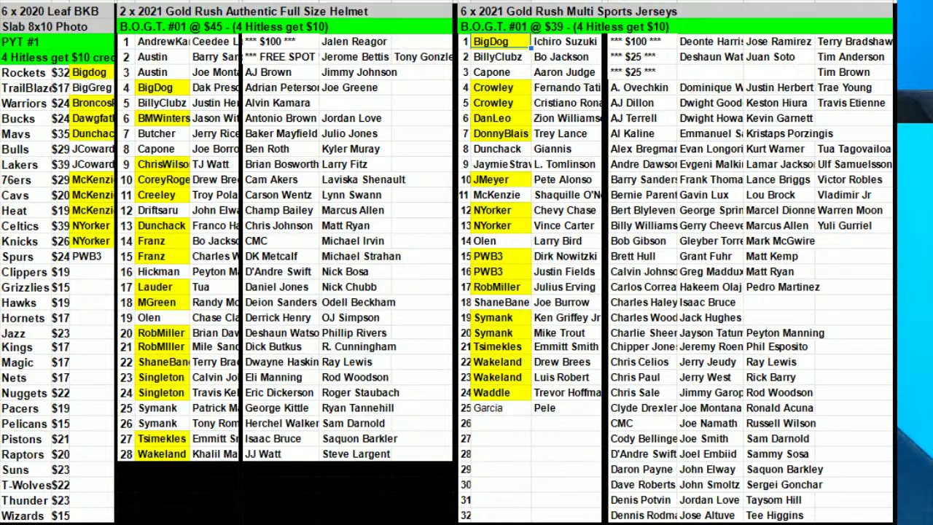
Step: Fill helmet row 5, jersey row 2 and helmet rows 15–16 buyers yellow
left_click(169, 104)
left_click(572, 29)
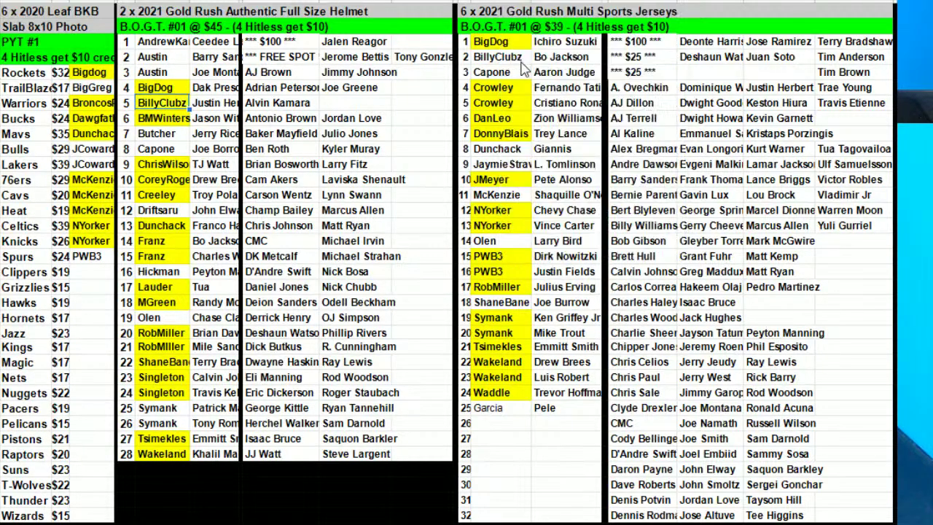
left_click(510, 58)
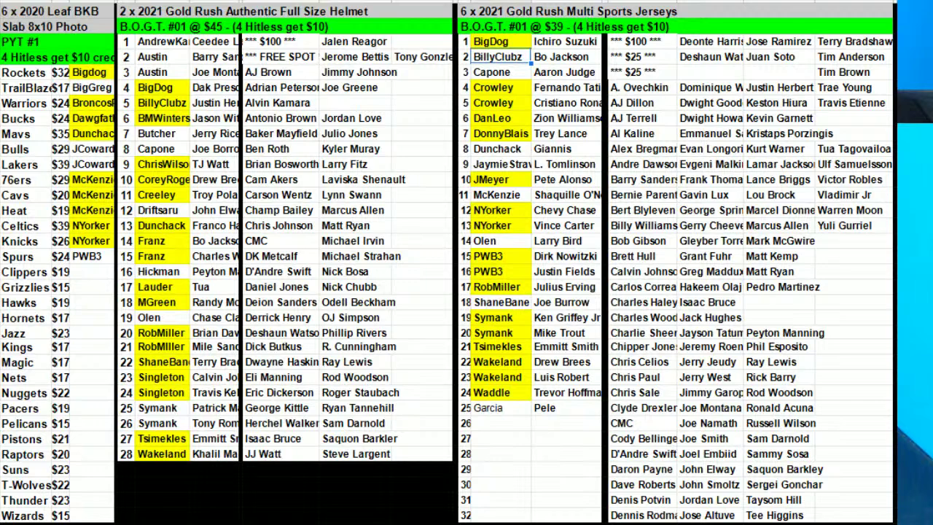
left_click(546, 1)
left_click(567, 29)
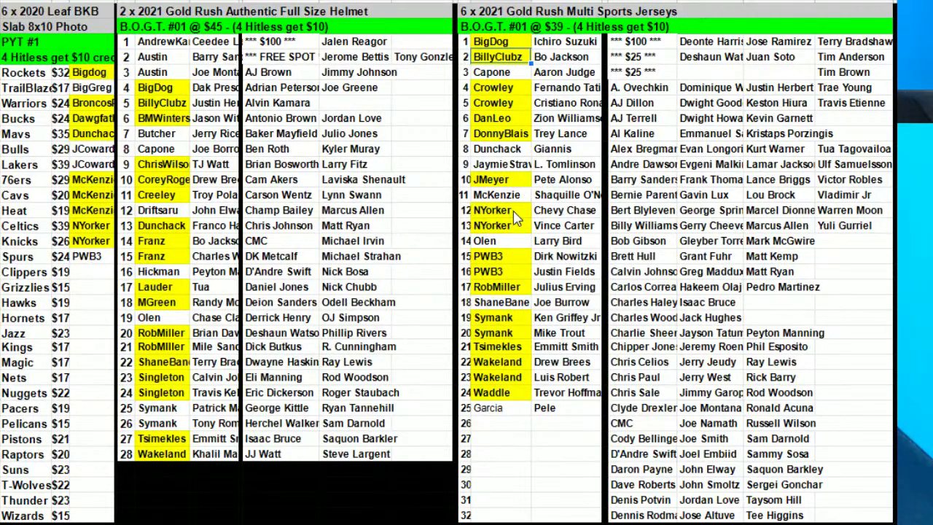
left_click_drag(162, 257, 162, 272)
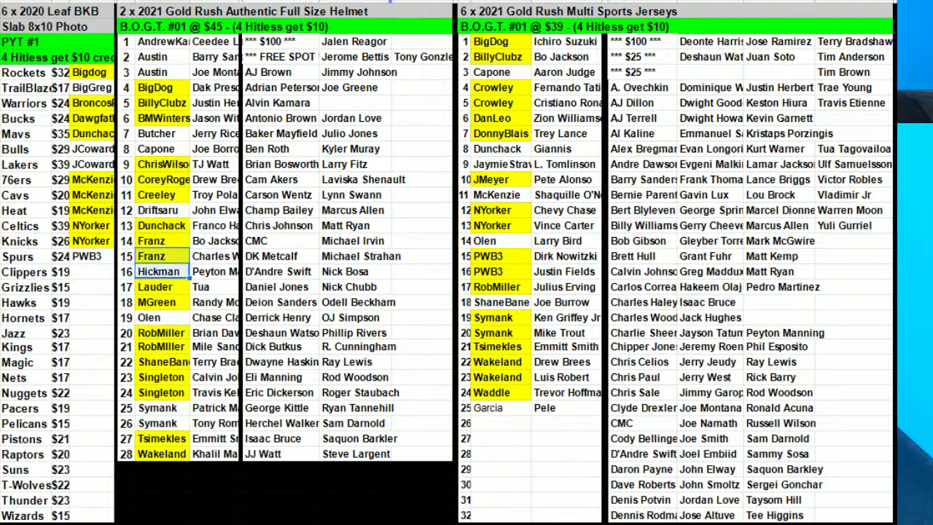
left_click(546, 1)
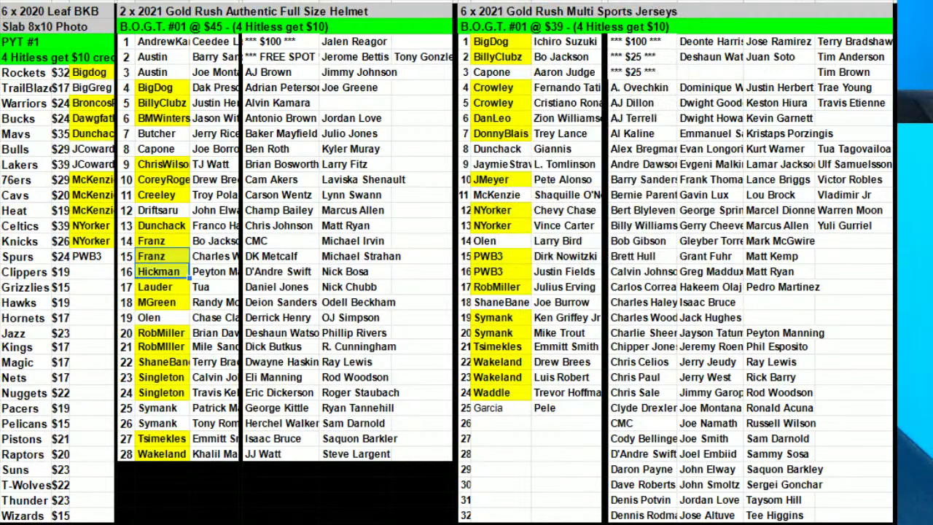
left_click(604, 64)
Step: Highlight the helmet rows 2–3 buyers yellow as paid
left_click(157, 57)
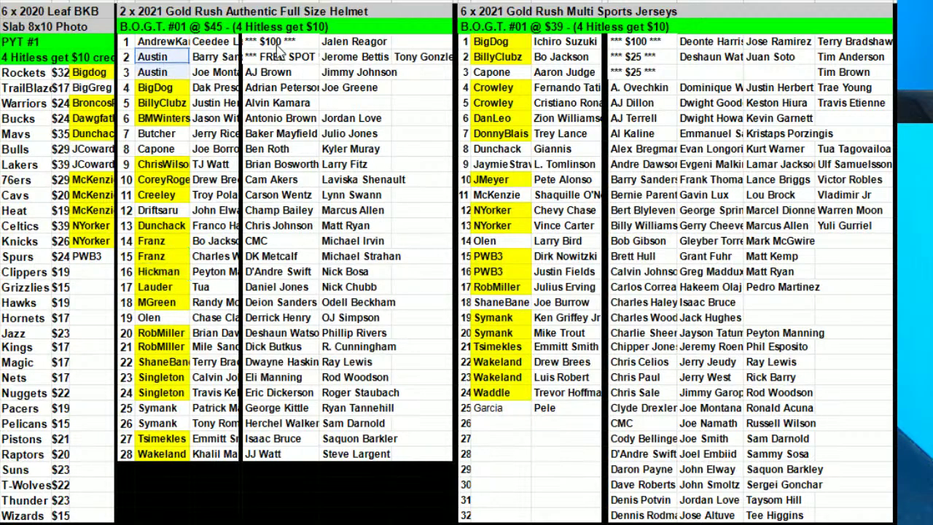
key("shift+Down")
left_click(546, 1)
left_click(561, 38)
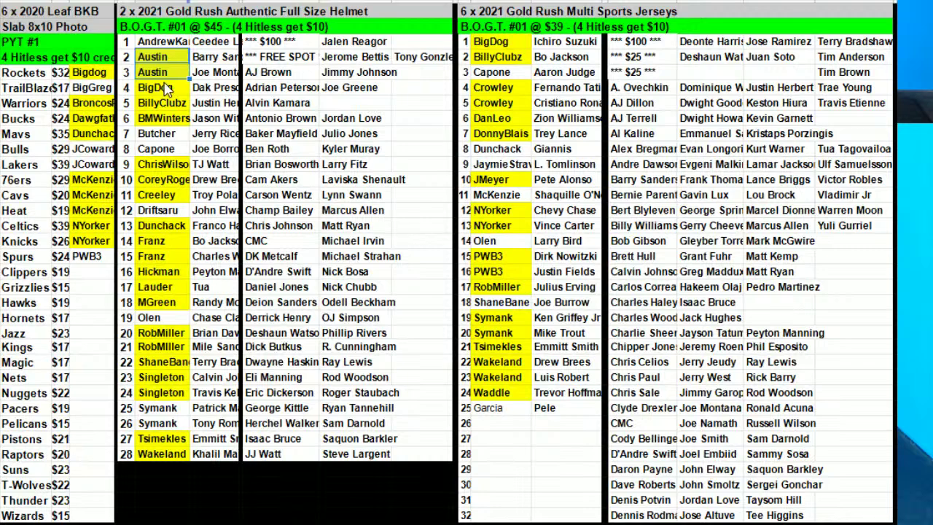
left_click(170, 135)
left_click(168, 149)
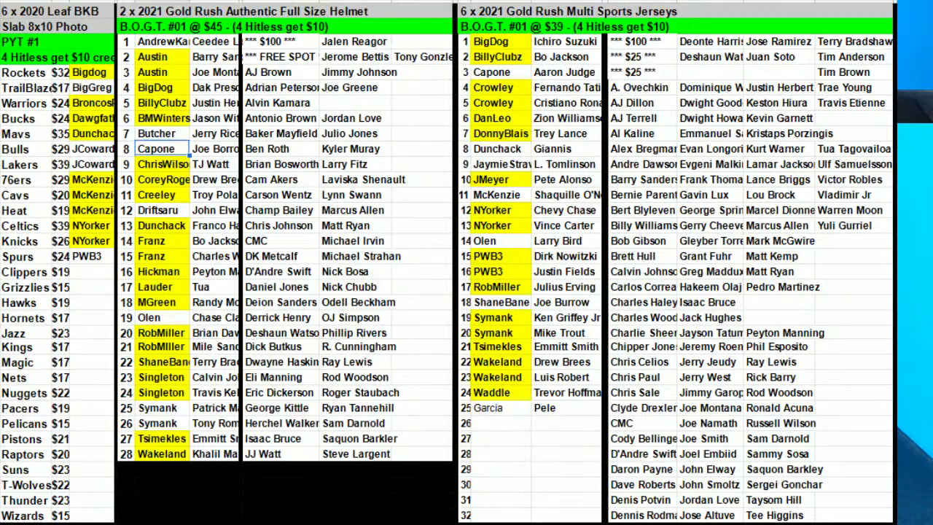
Step: Fill the helmet row 8 and jersey row 3 buyers yellow as paid
left_click(567, 22)
left_click(501, 72)
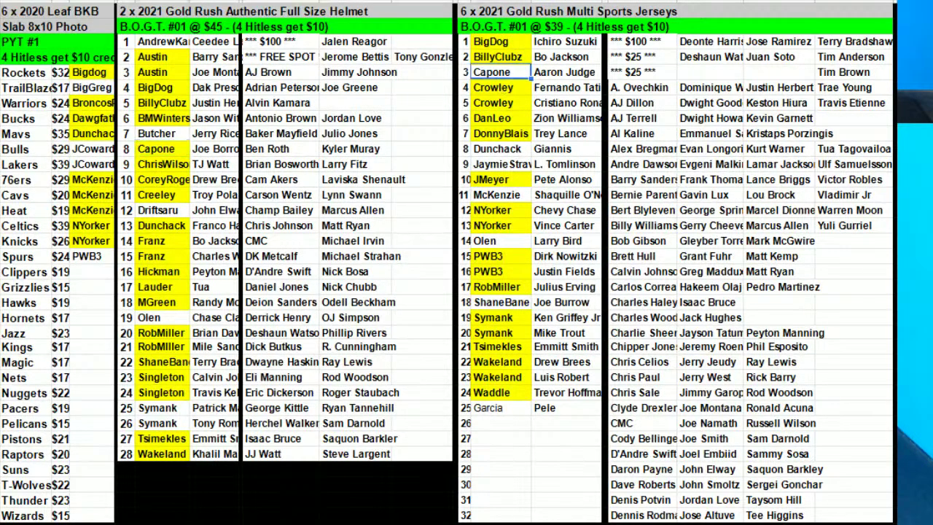
left_click(504, 1)
left_click(566, 22)
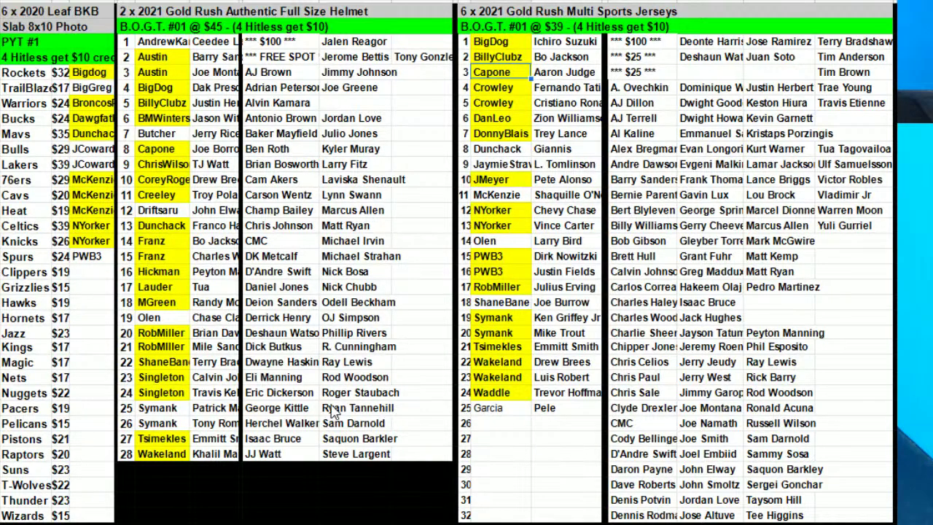
Step: Claim jersey row 26 for a new buyer paired with Marcus Allen
left_click(498, 421)
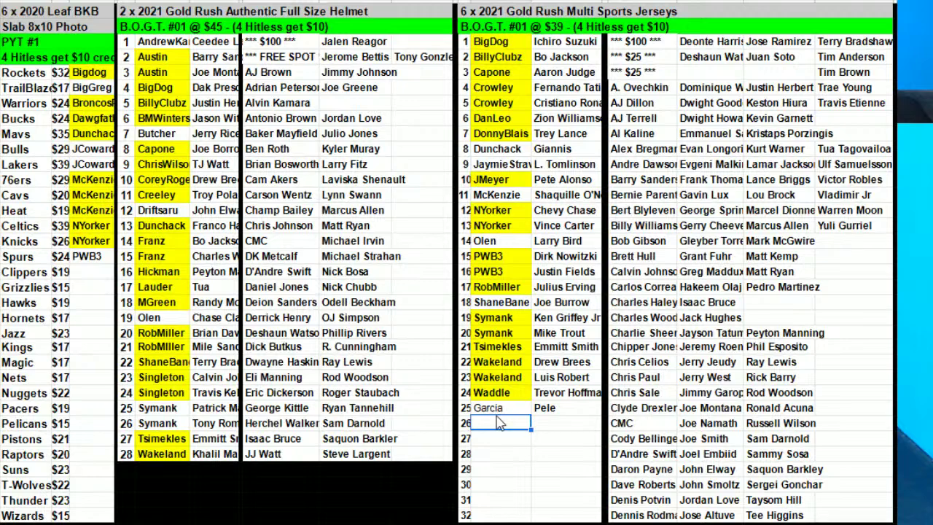
type("Neeley")
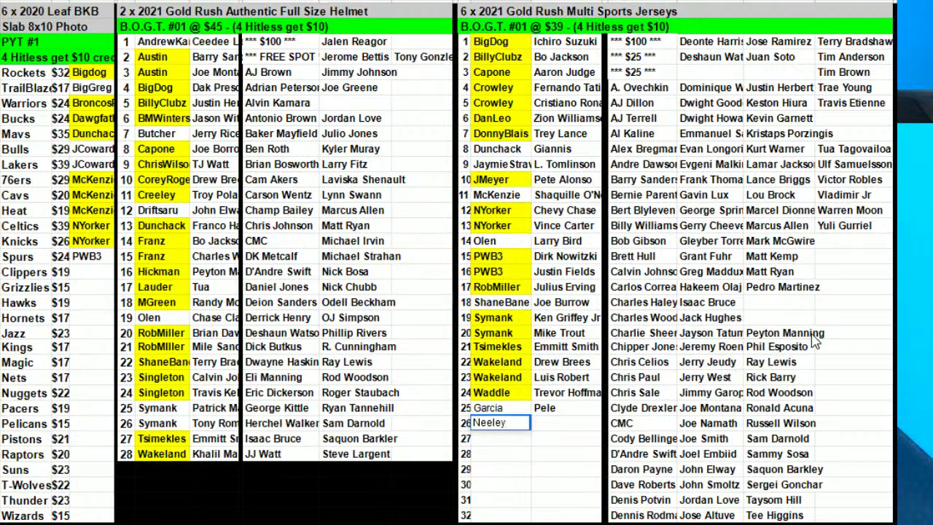
left_click(775, 337)
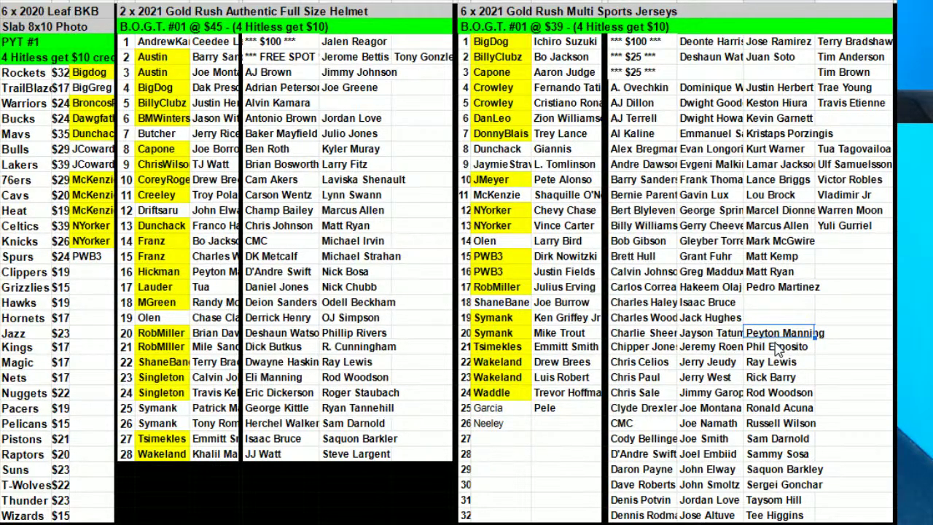
left_click(789, 242)
left_click(780, 225)
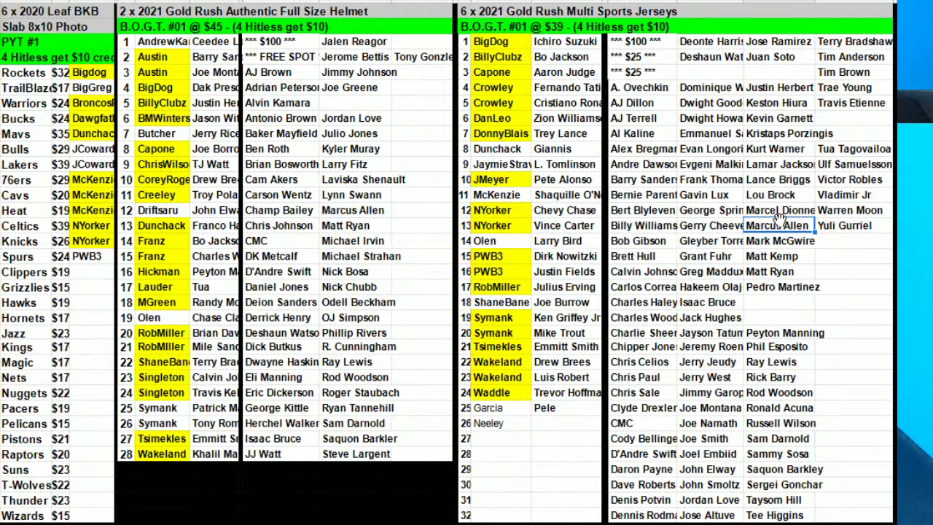
left_click_drag(780, 219, 588, 417)
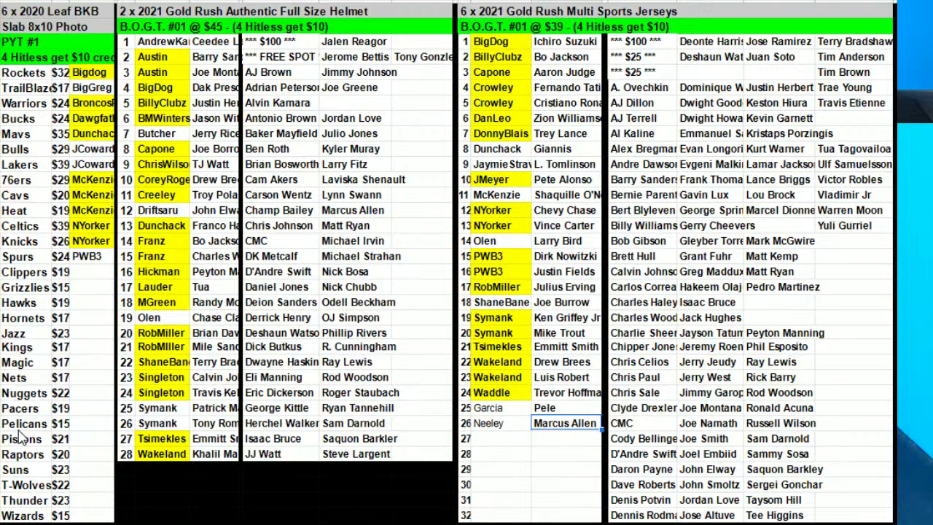
Step: Claim jersey row 27 for a new buyer and move Joel Embiid beside them
left_click(503, 439)
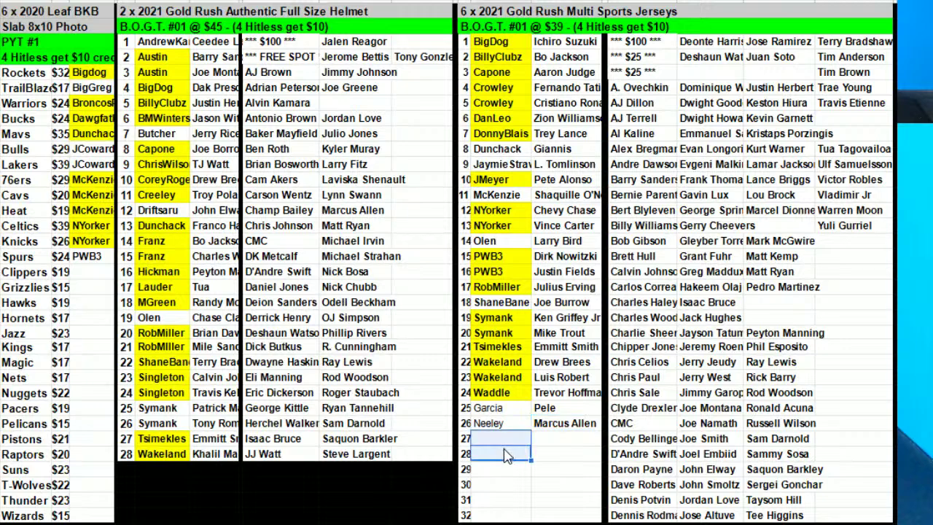
type("TCB")
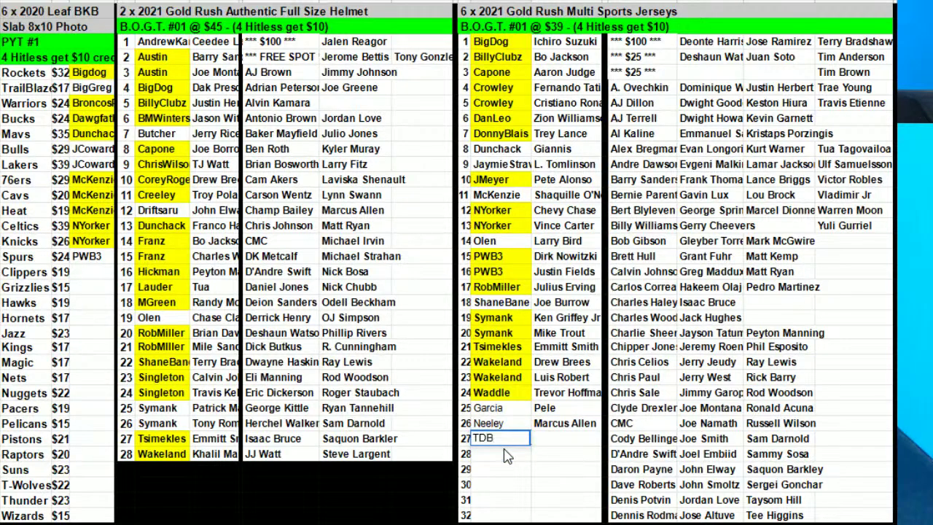
type("Goat")
left_click(742, 379)
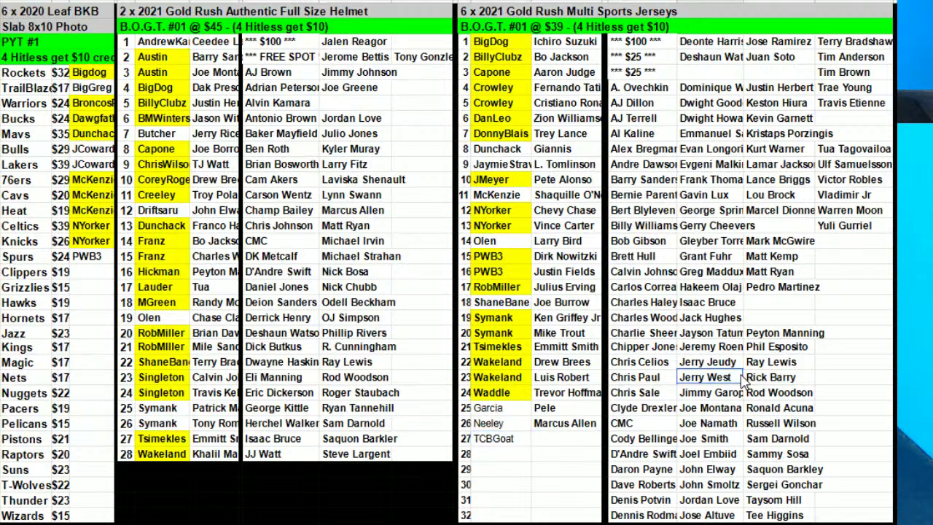
left_click(730, 454)
key("ctrl+x")
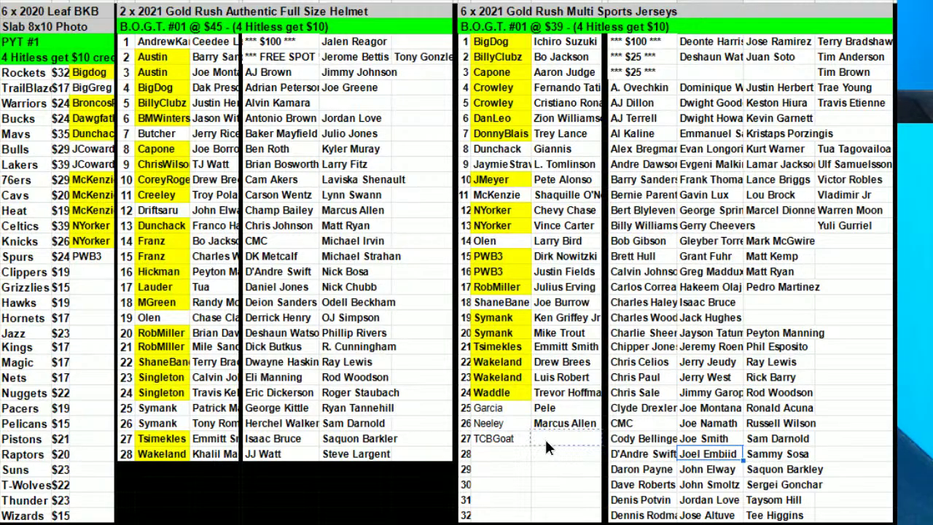
left_click(544, 438)
key("ctrl+v")
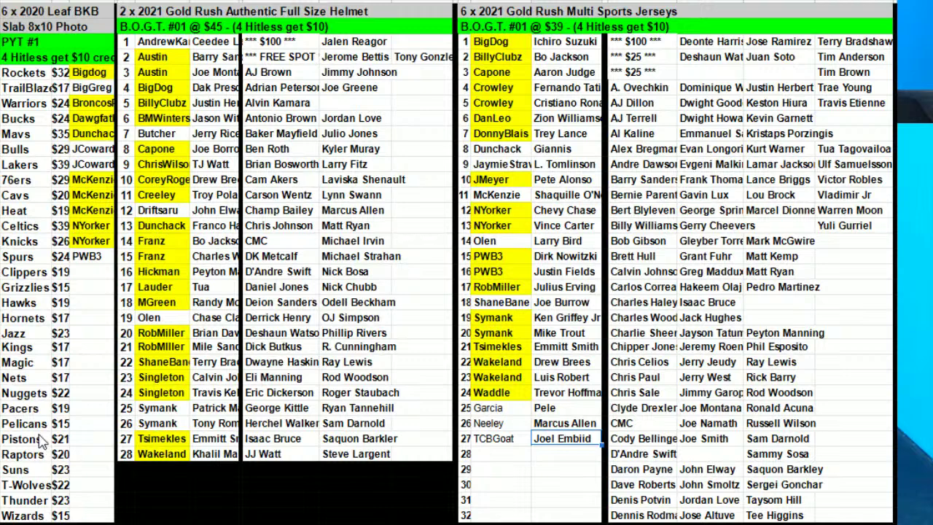
Step: Enter a buyer beside Hawks $19 and claim jersey row 28 with Justin Herbert
left_click(86, 306)
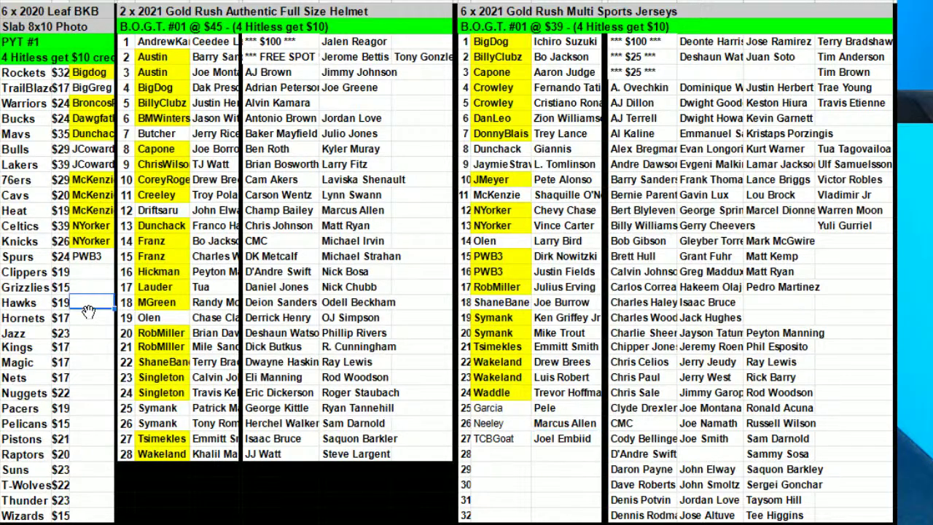
type("Neeley")
left_click(498, 453)
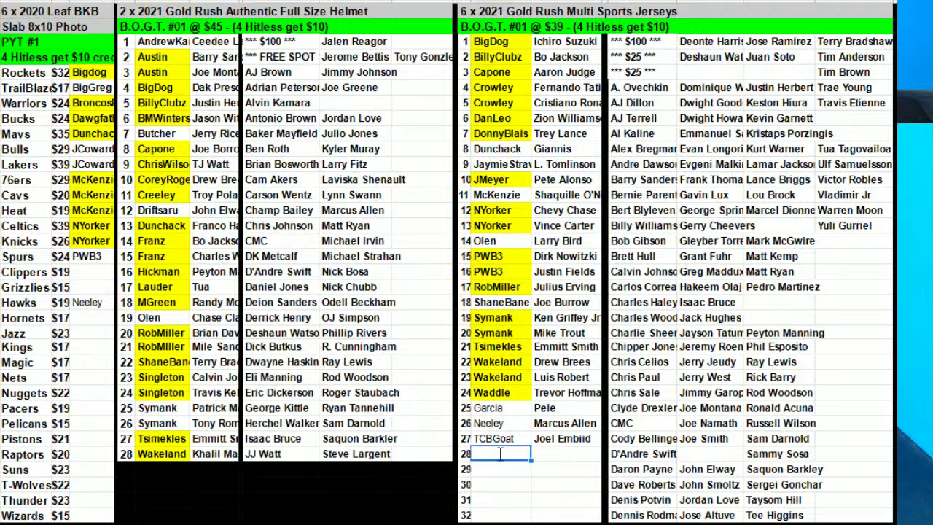
type("RU4Rio")
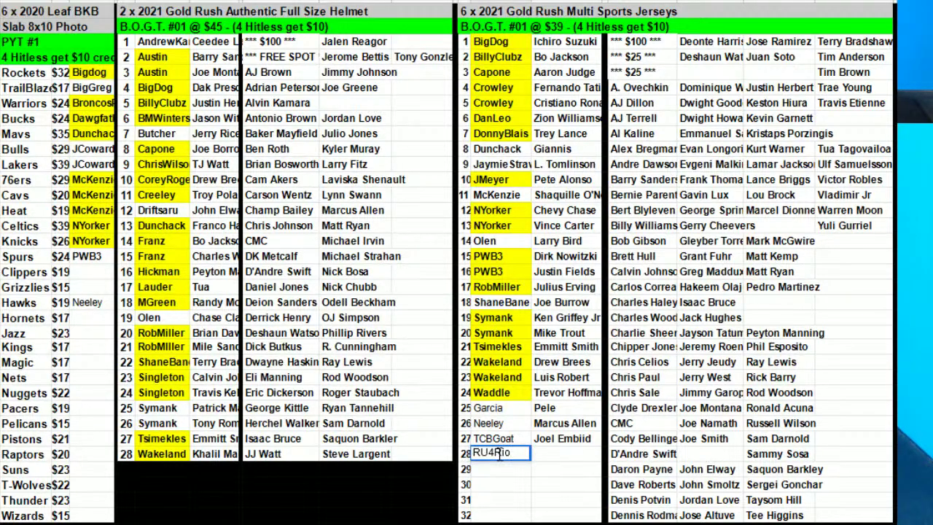
left_click(769, 363)
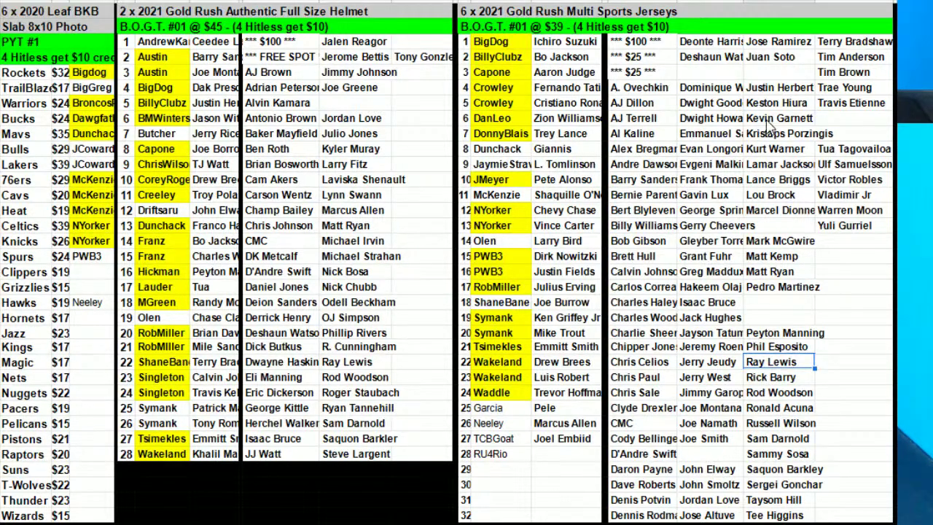
left_click(778, 86)
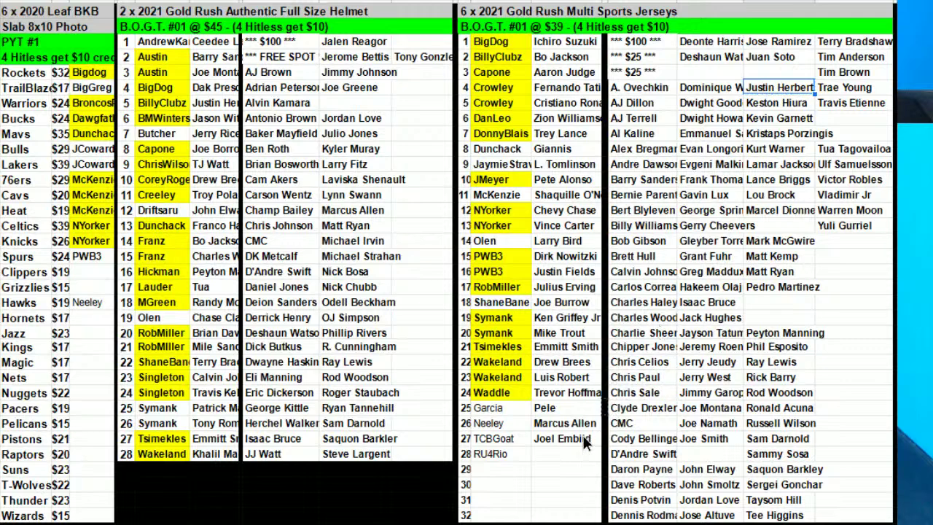
left_click_drag(558, 478, 558, 477)
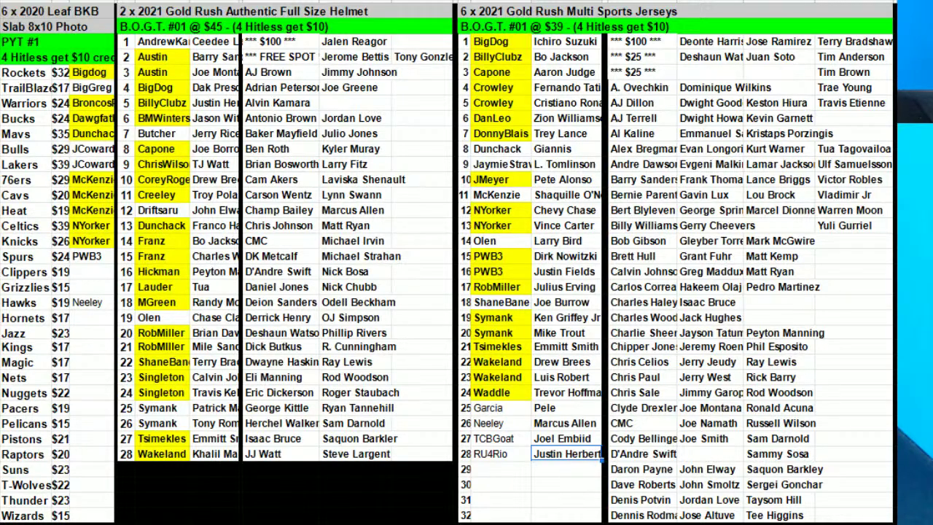
Step: Sort jersey rows 1–28 buyer and player columns A→Z by buyer
left_click_drag(487, 408, 503, 452)
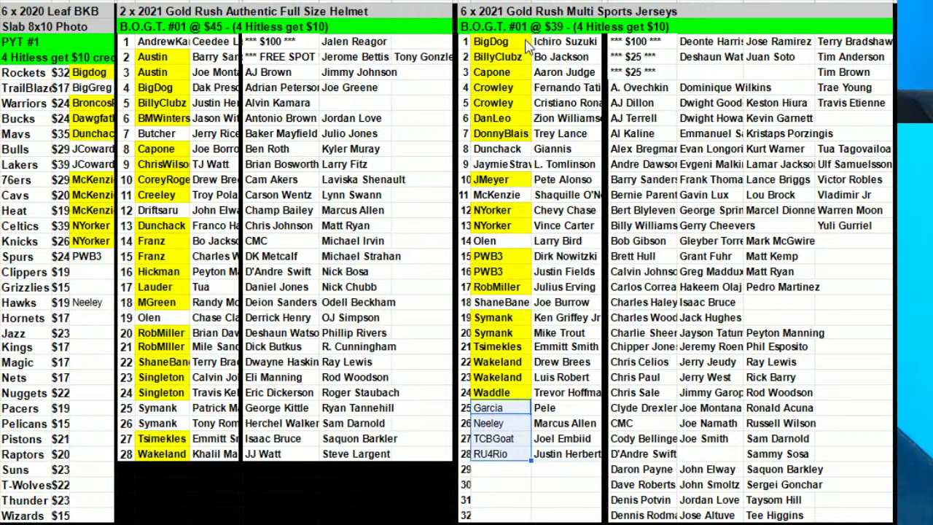
left_click_drag(489, 41, 568, 453)
right_click(567, 324)
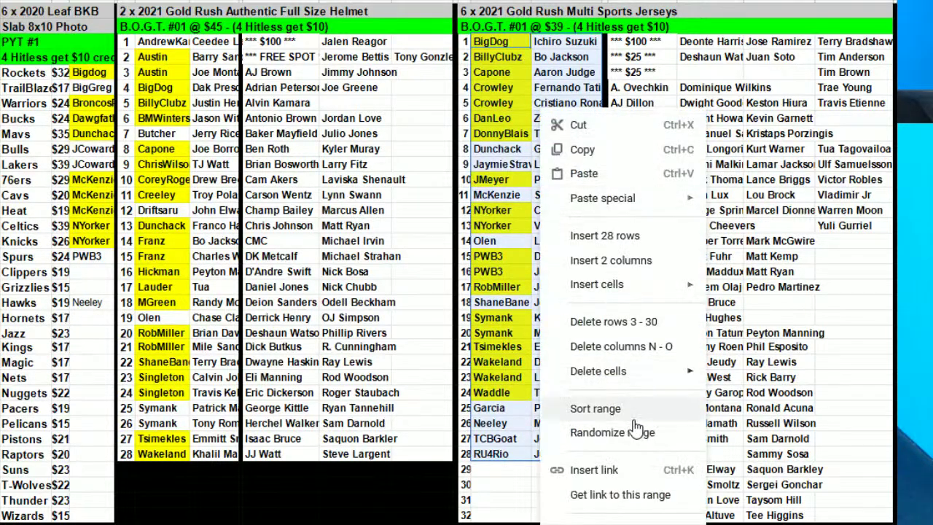
left_click(638, 406)
left_click(677, 378)
left_click(778, 316)
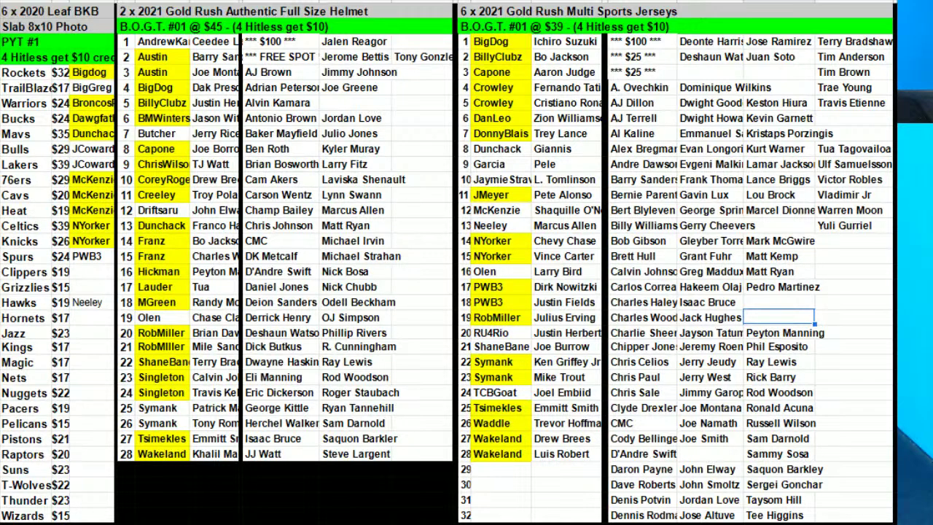
Step: Fill the jersey row 13 buyer cell yellow as paid
left_click(495, 225)
left_click(510, 2)
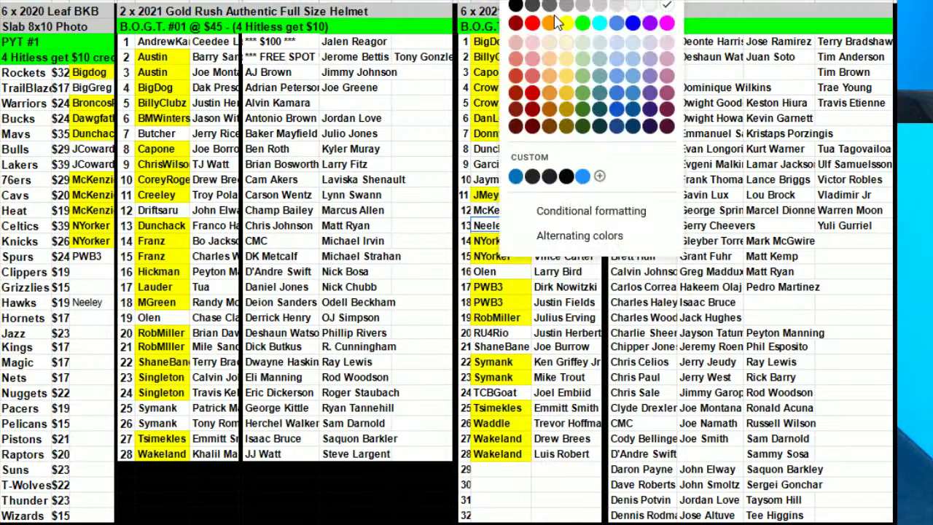
left_click(566, 23)
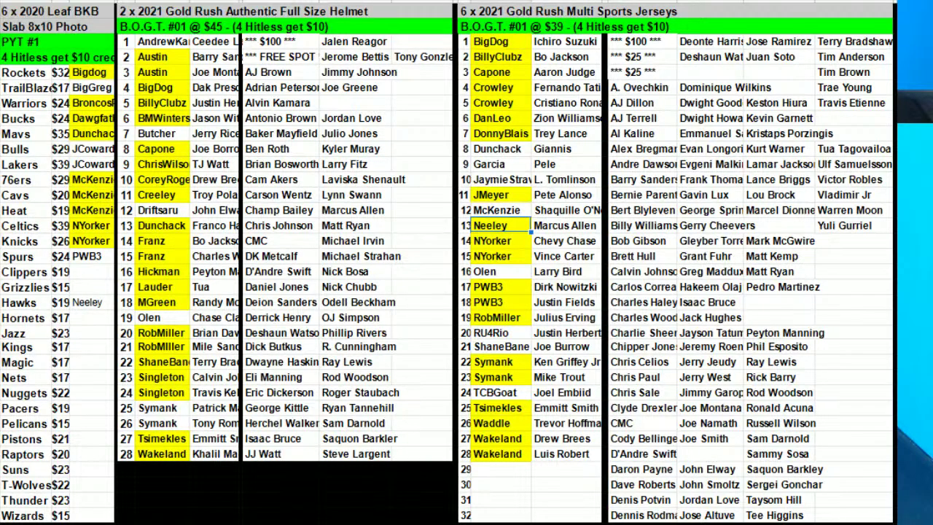
Step: Claim jersey row 29 for a new buyer paired with Dennis Rodman
left_click(525, 470)
type("Tammy")
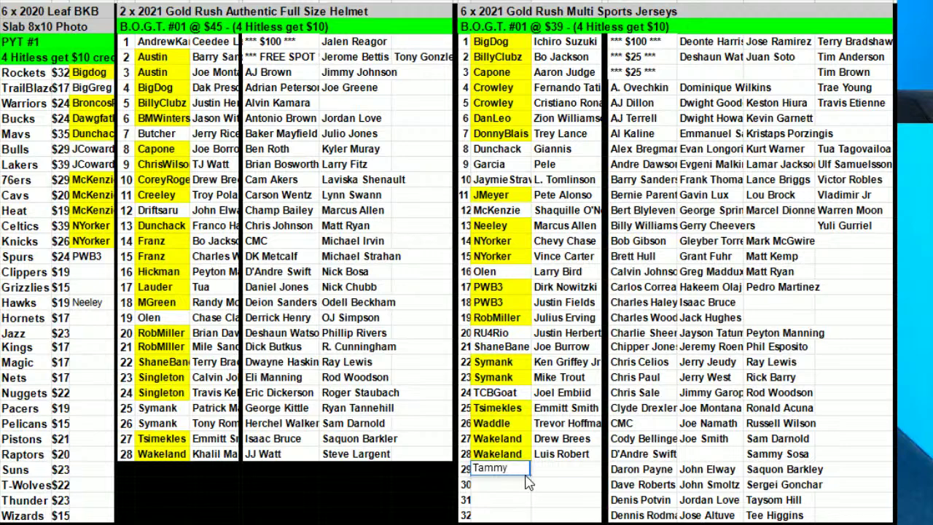
left_click(737, 441)
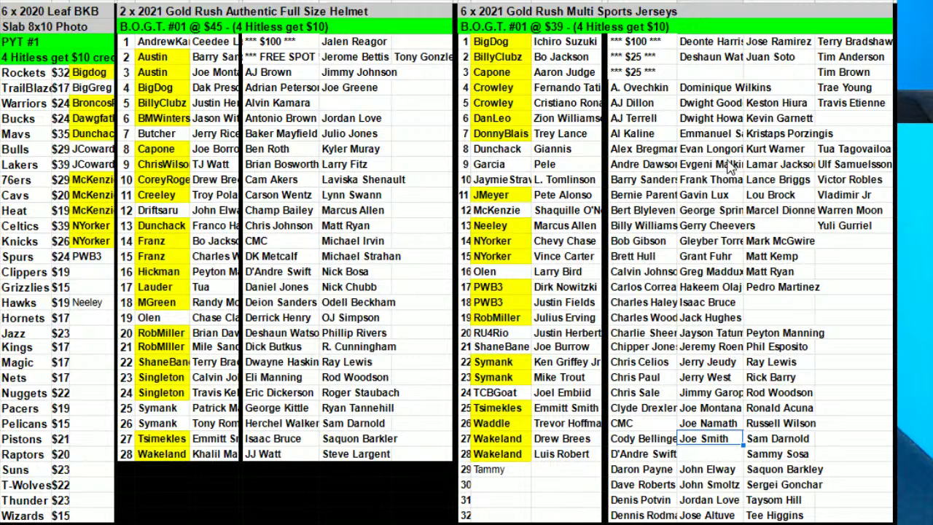
left_click(641, 515)
left_click_drag(645, 509, 557, 470)
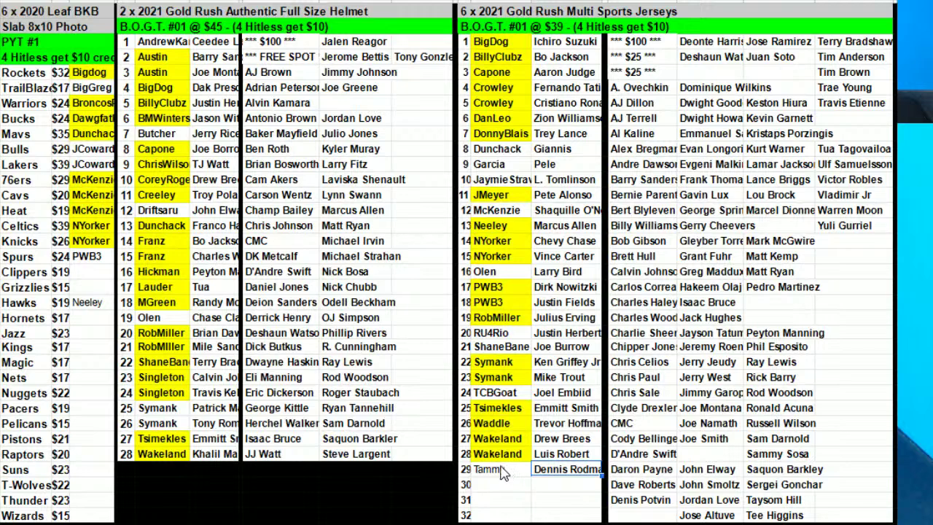
left_click(720, 441)
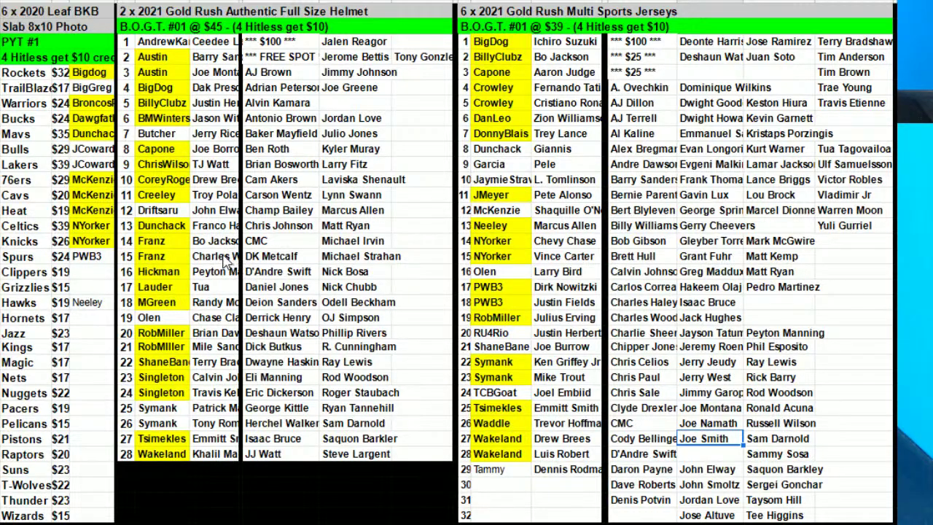
Step: Fill the jersey row 16 and helmet row 19 buyers yellow as paid
left_click(512, 274)
left_click(503, 1)
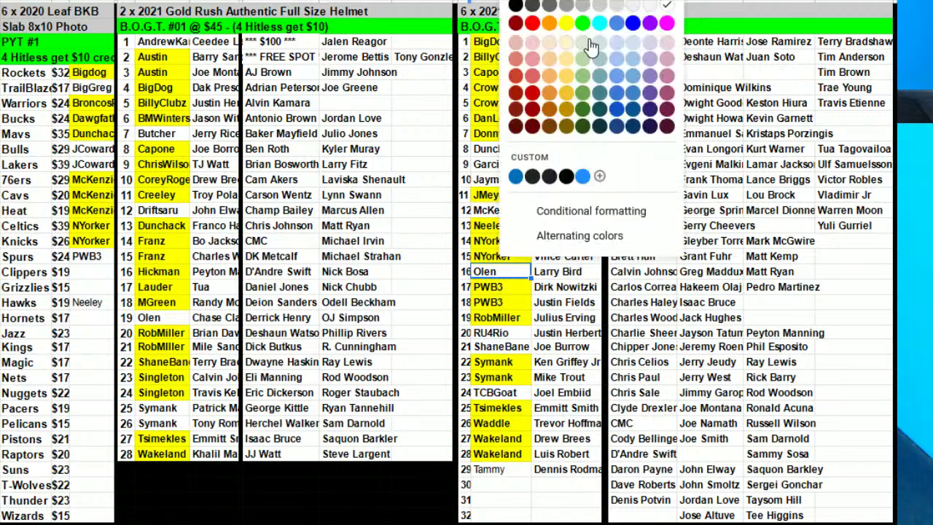
left_click(565, 21)
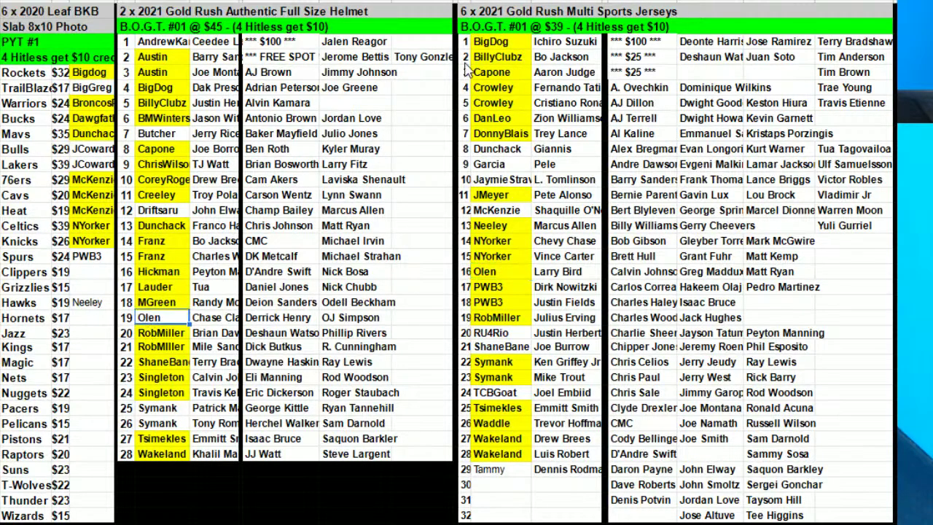
left_click(153, 320)
left_click(561, 44)
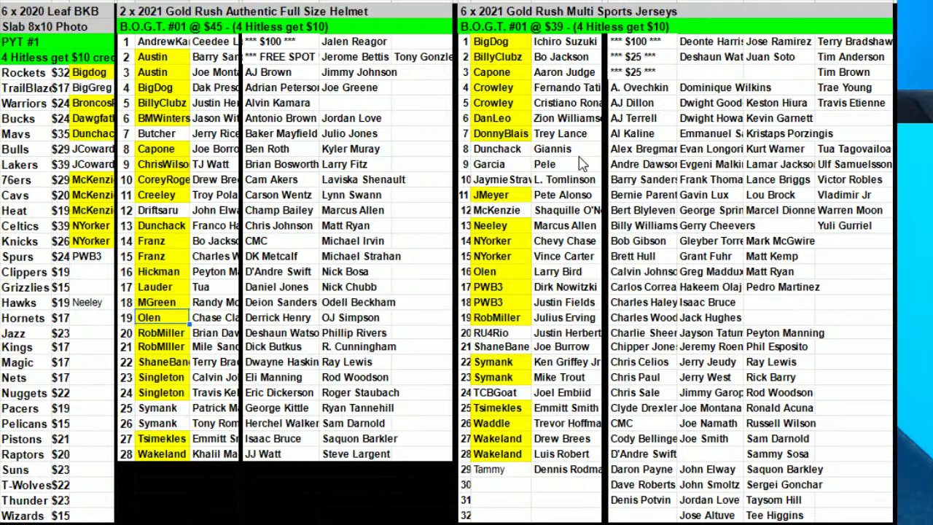
Step: Highlight the helmet row 7 and jersey row 24 buyers yellow
left_click(169, 135)
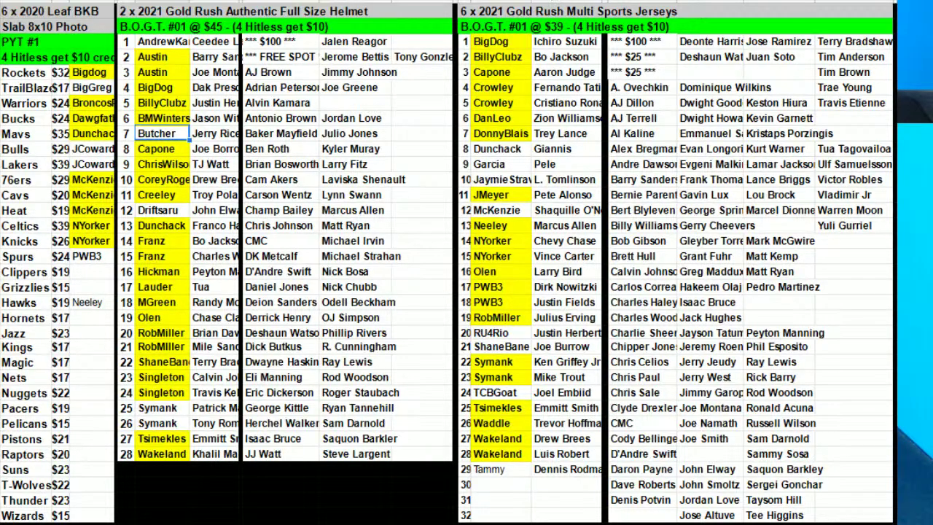
left_click(555, 4)
left_click(564, 24)
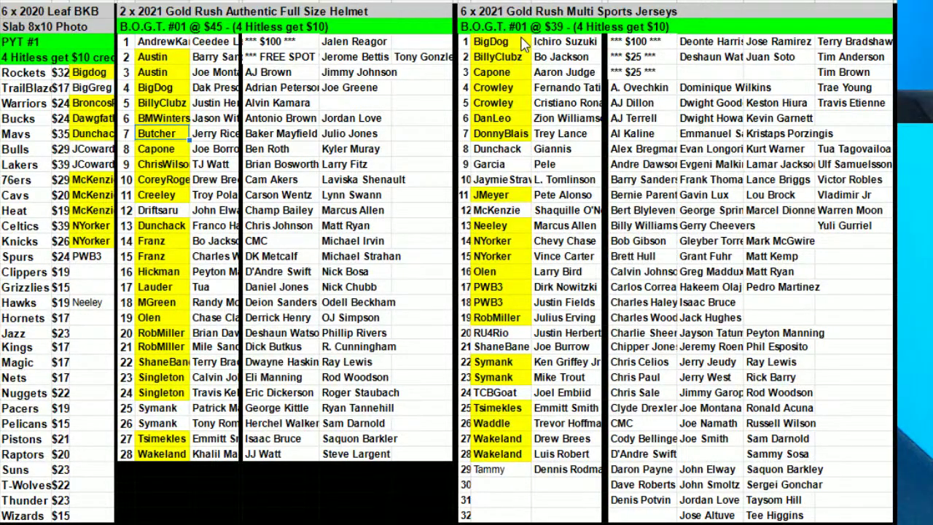
left_click(503, 393)
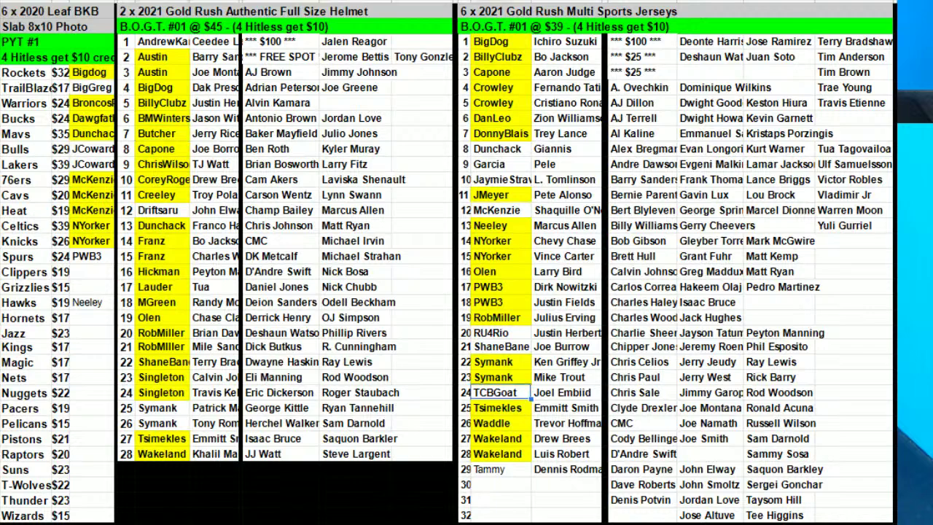
left_click(522, 3)
left_click(566, 22)
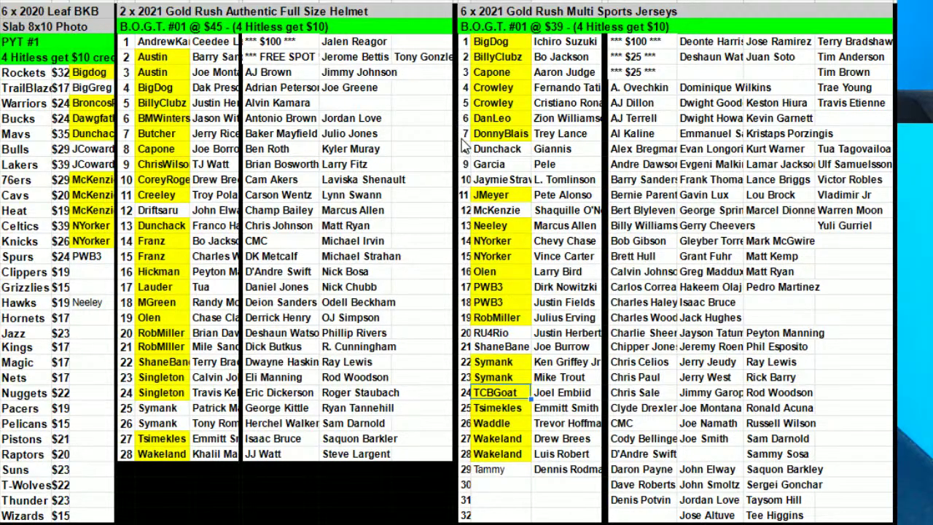
left_click(109, 302)
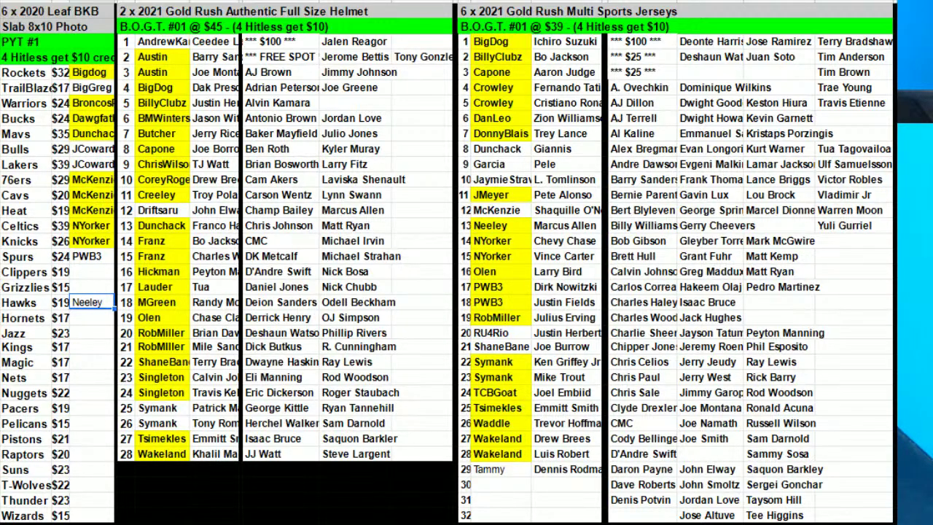
Step: Fill the row 20 and row 8 jersey buyer cells yellow
left_click(514, 334)
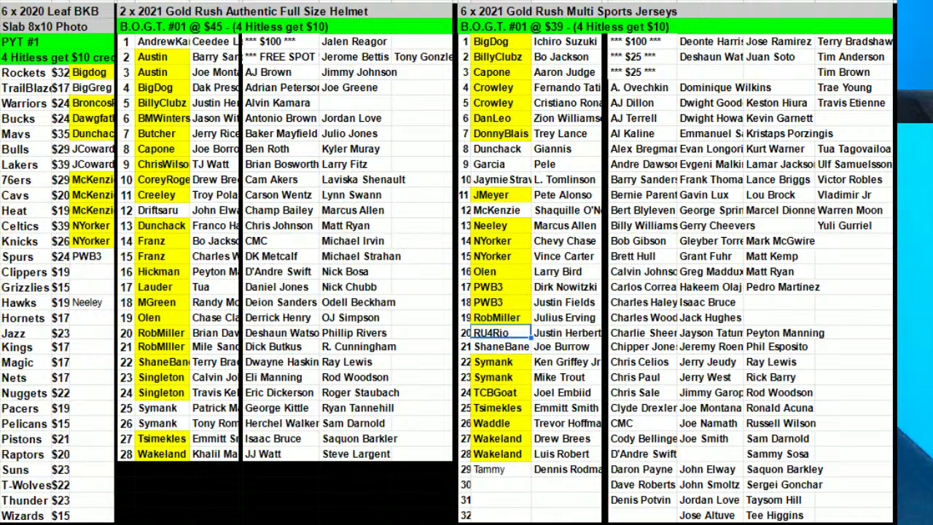
key("Escape")
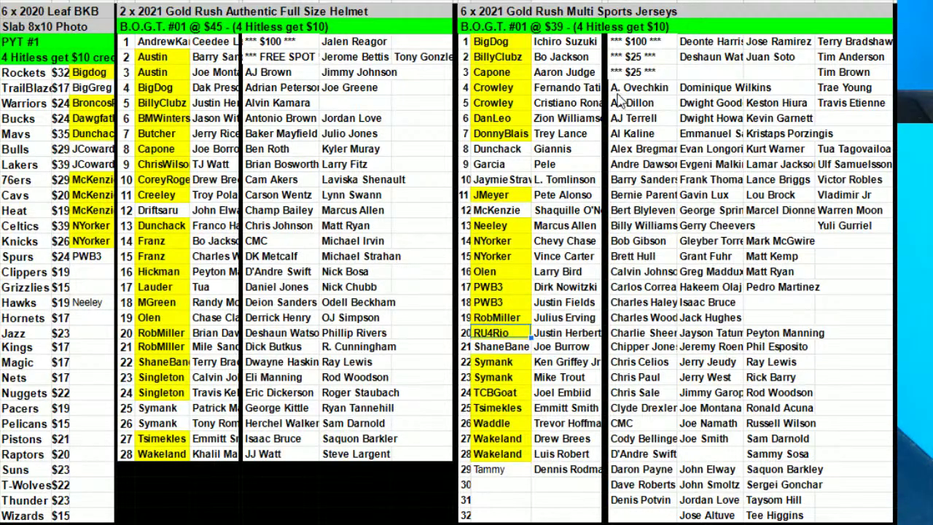
left_click(510, 151)
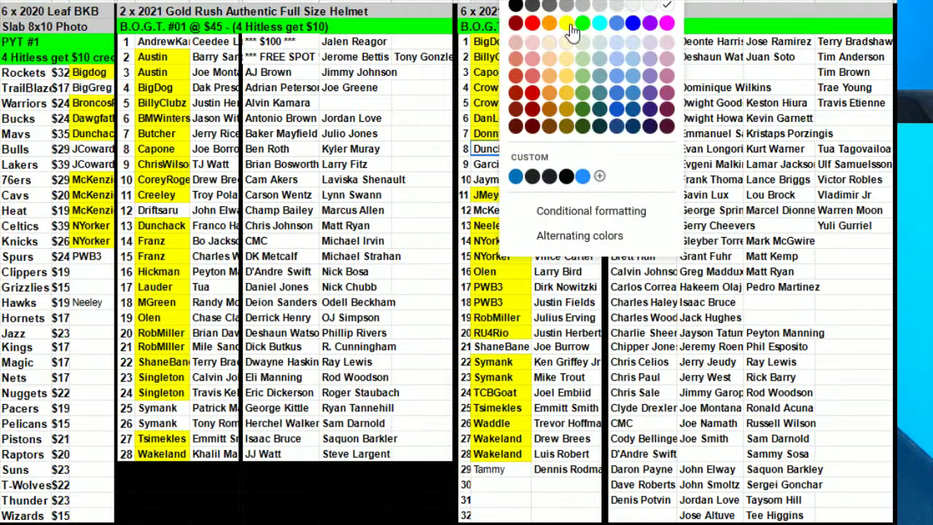
left_click(533, 45)
left_click(35, 73)
Step: Sort the photo list's Rockets-to-Hornets team rows by the buyer column, Column C
left_click_drag(67, 182, 71, 319)
right_click(71, 319)
left_click(122, 408)
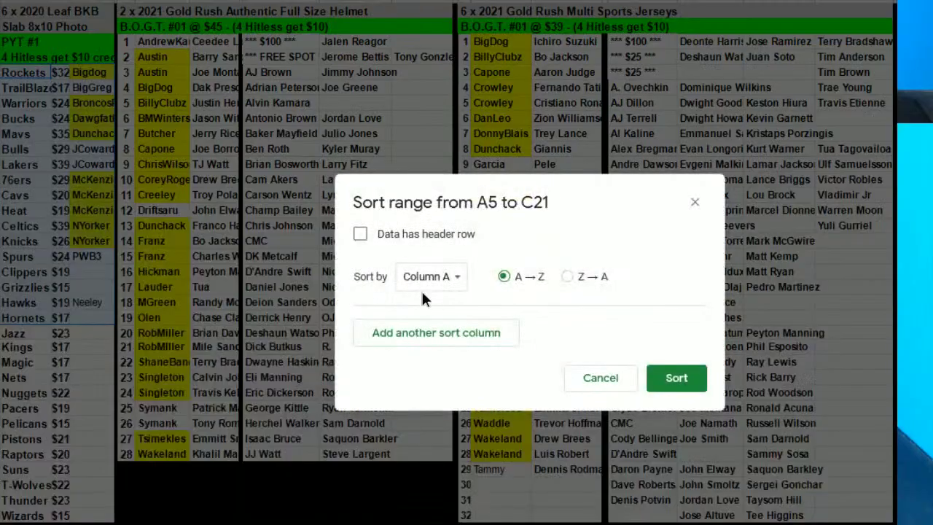
left_click(425, 276)
left_click(459, 326)
left_click(684, 393)
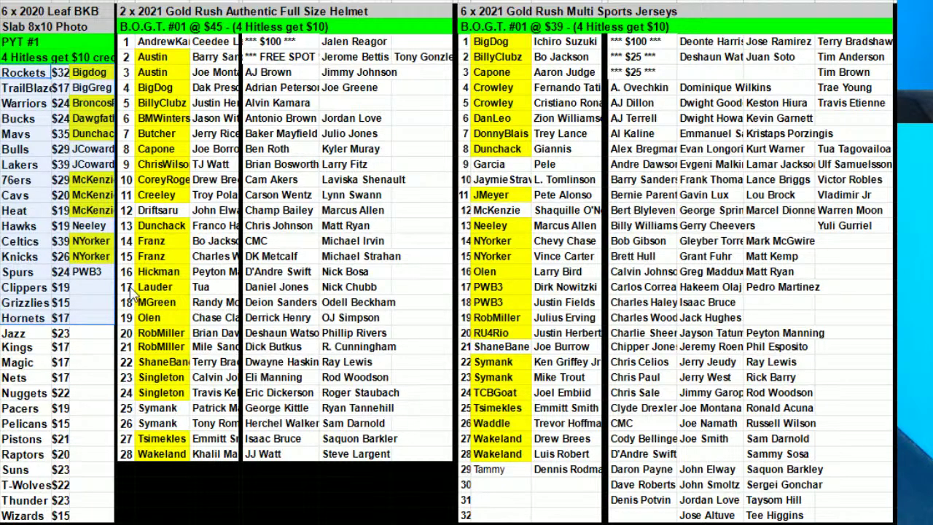
Step: Fill the Spurs buyer yellow and start typing a buyer's first name in jersey row 30
left_click(102, 272)
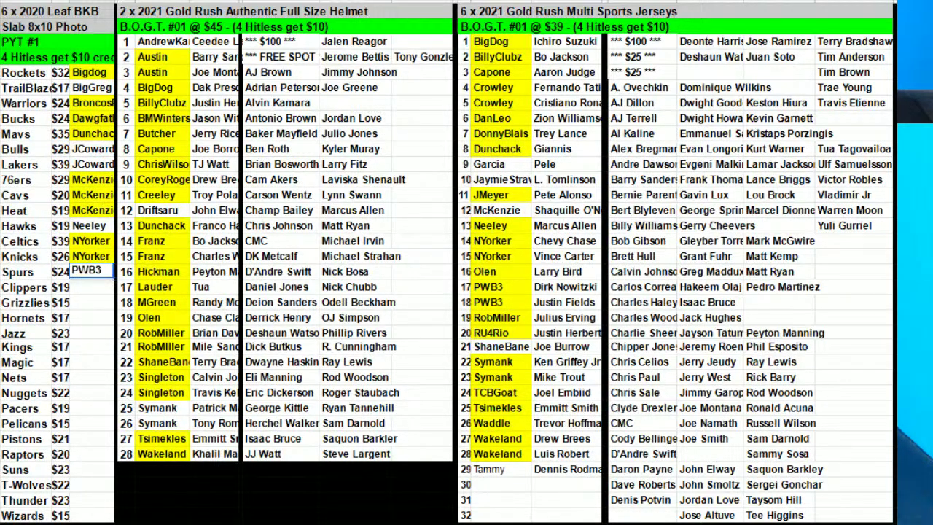
left_click(569, 42)
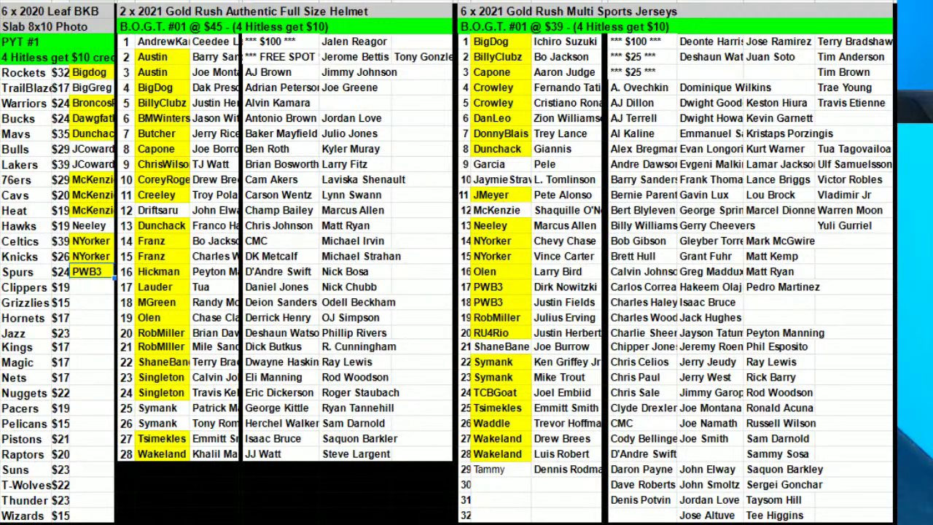
left_click_drag(89, 225, 89, 240)
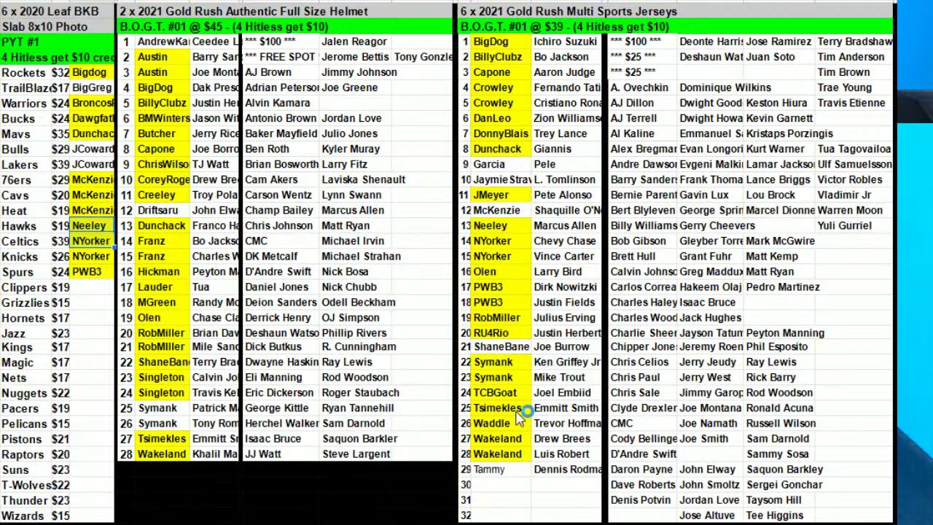
left_click(508, 483)
type("Charles")
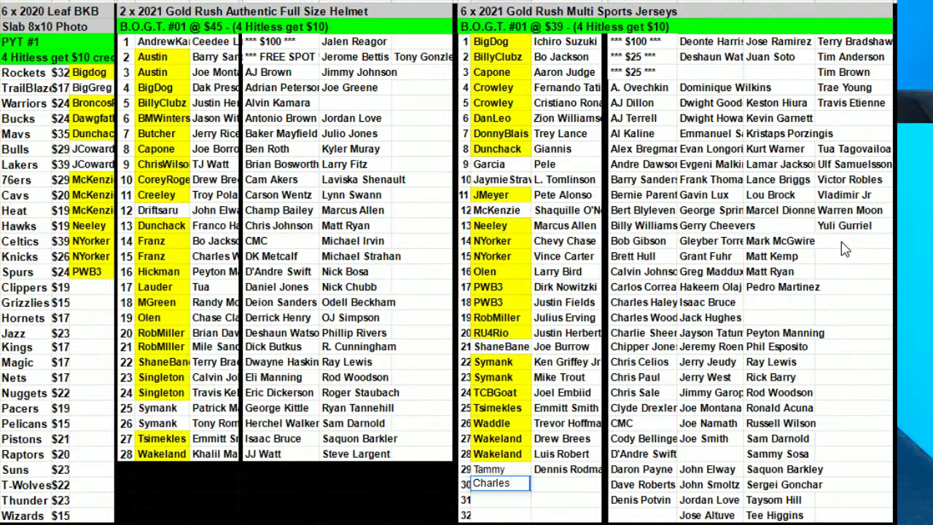
Step: Pair Marcel Dionne with the row-30 buyer and add a row-31 buyer with John Elway
left_click(791, 210)
left_click_drag(790, 204, 569, 485)
left_click(519, 500)
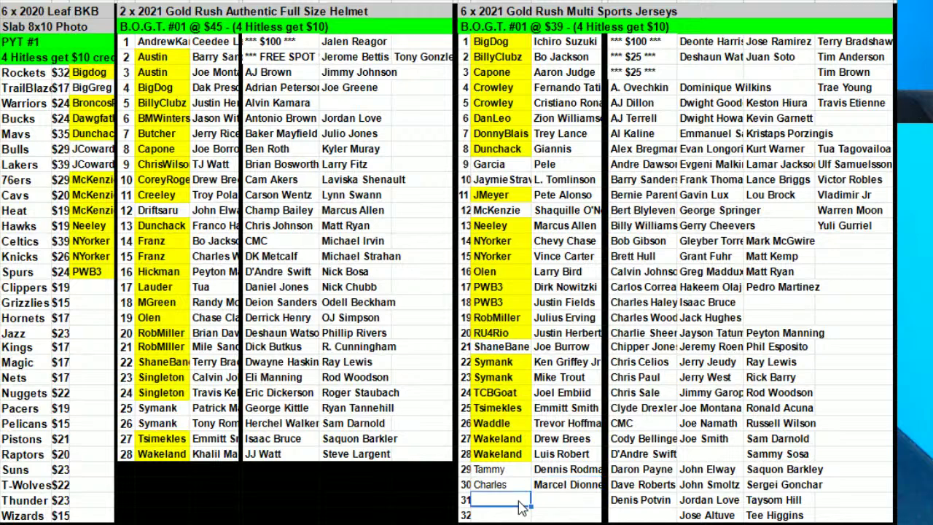
type("Broncos")
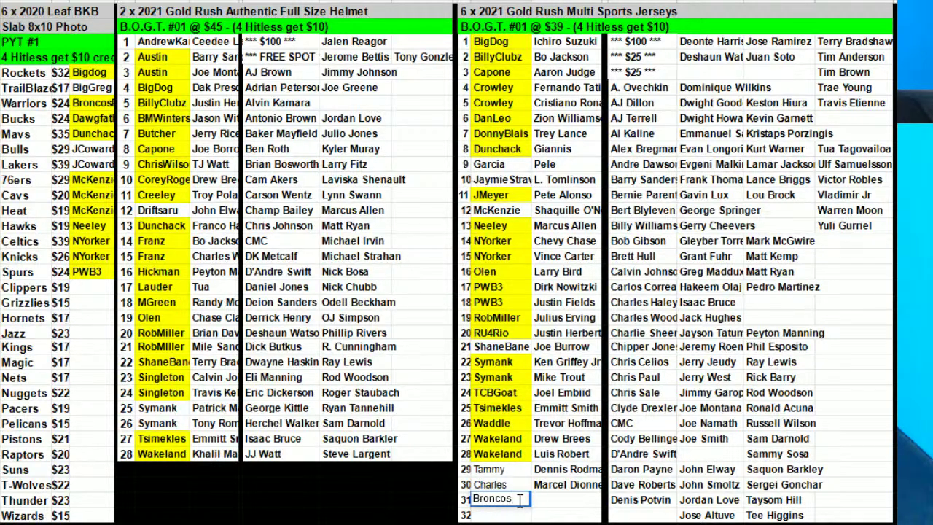
type("PC")
left_click(757, 361)
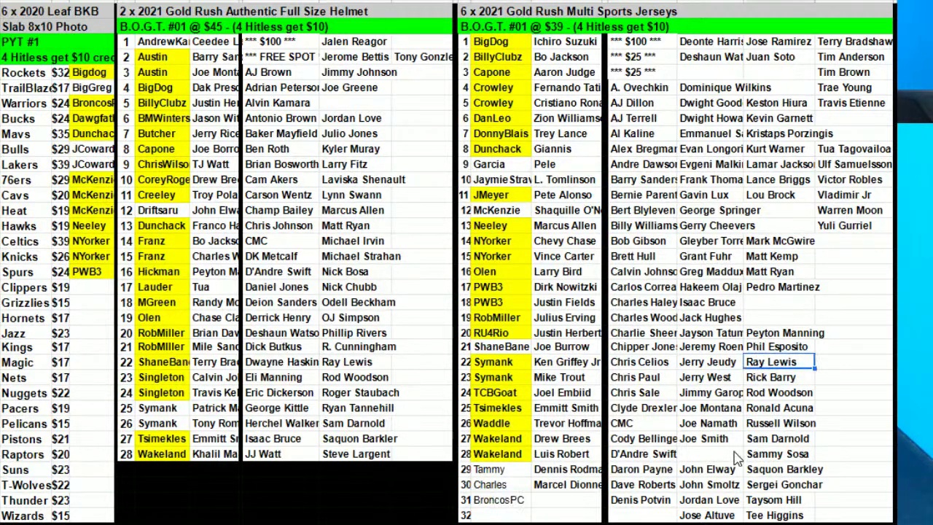
left_click(728, 470)
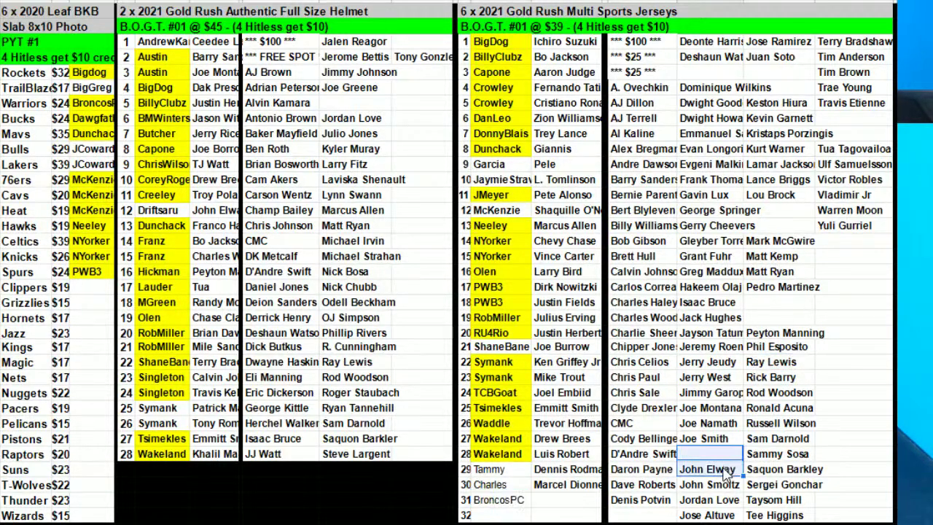
left_click(565, 500)
type("John Elway")
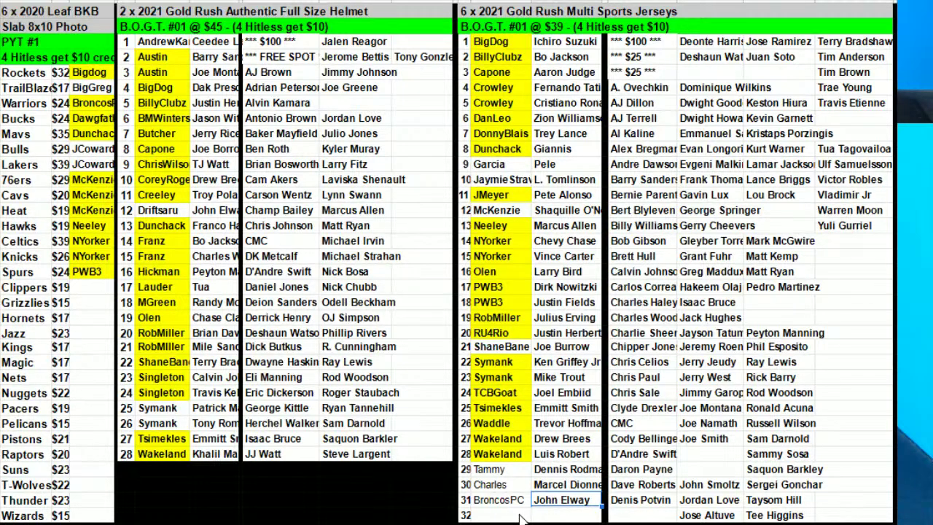
Step: Add the row-32 buyer with Chipper Jones, then select the whole jersey buyer/player list
left_click(520, 514)
type("Little")
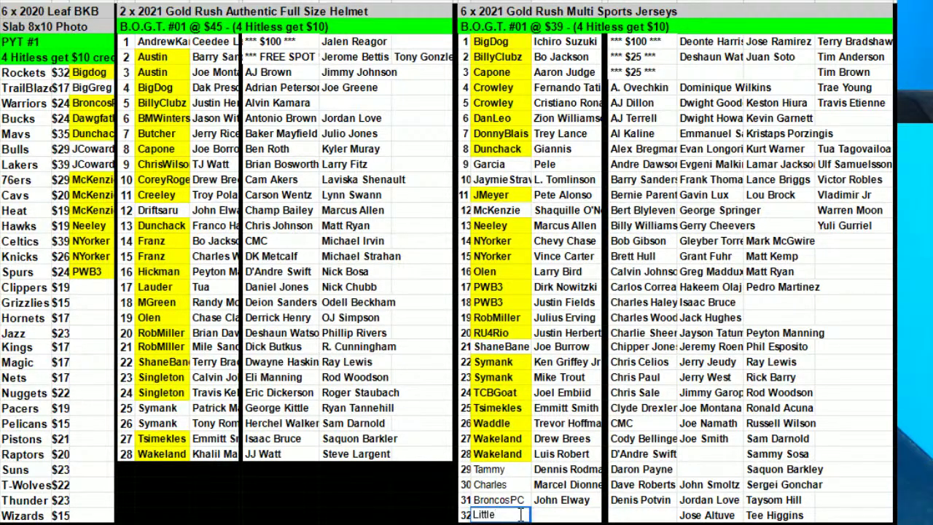
type("XWolf")
left_click(662, 347)
left_click(558, 516)
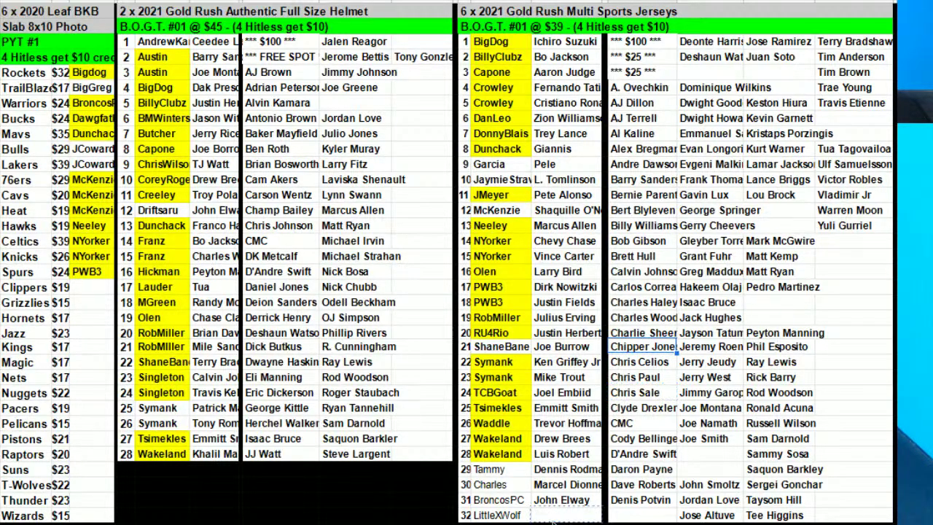
type("Chipper Jones")
left_click(513, 43)
left_click_drag(515, 196, 593, 519)
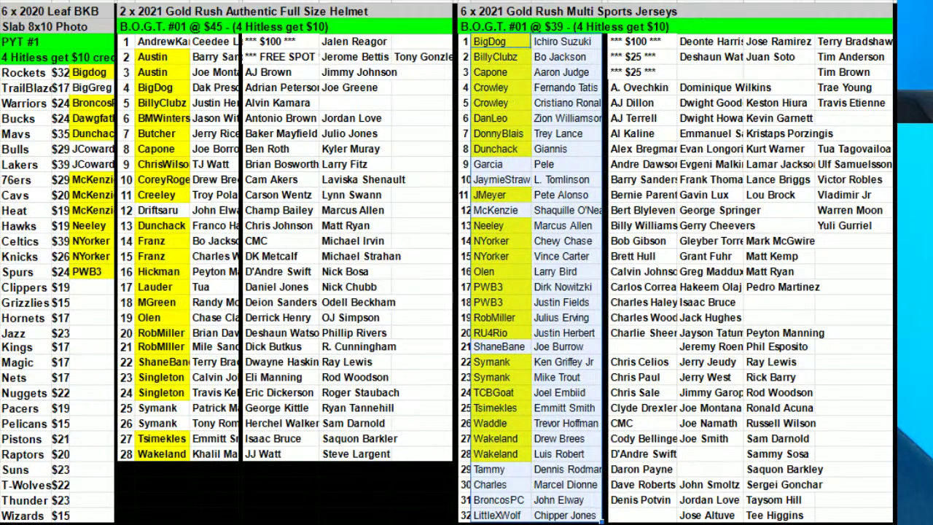
Step: Sort the selected jersey buyer list A to Z
right_click(529, 162)
left_click(583, 409)
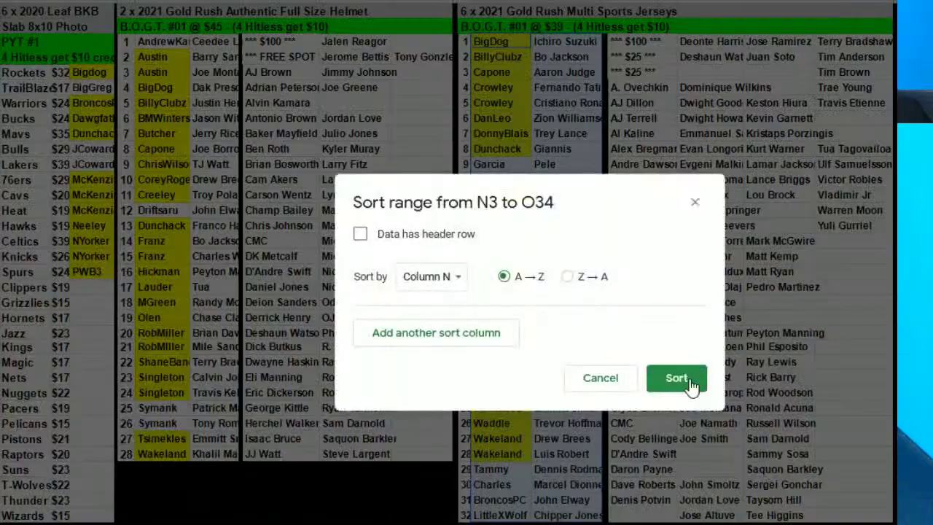
left_click(681, 379)
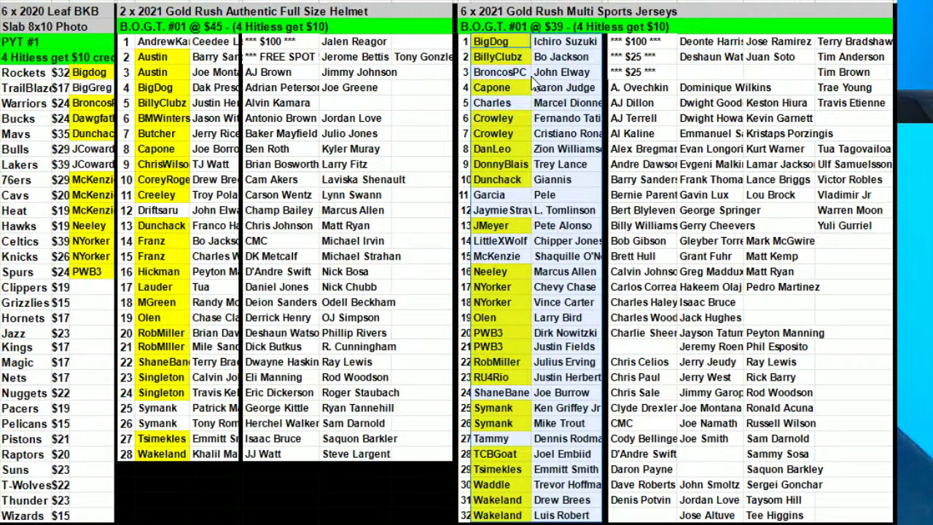
left_click(500, 73)
left_click(531, 2)
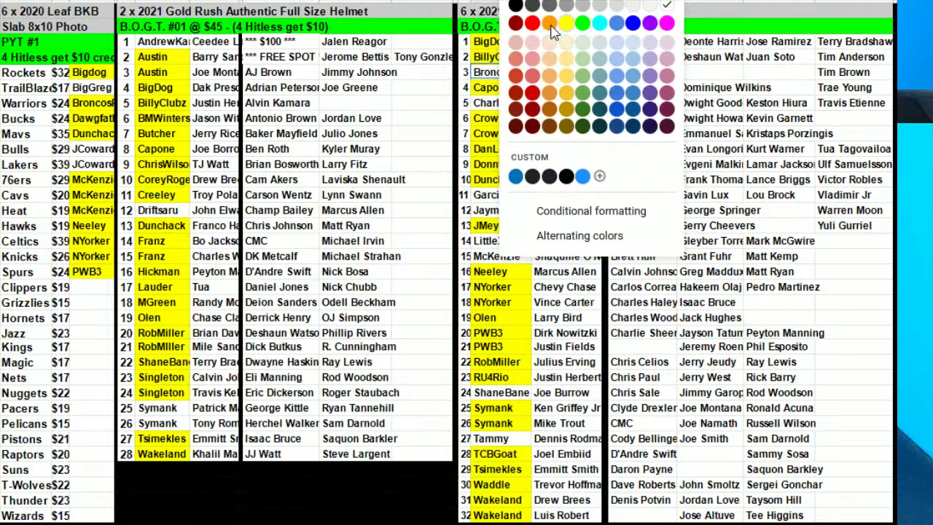
key("Escape")
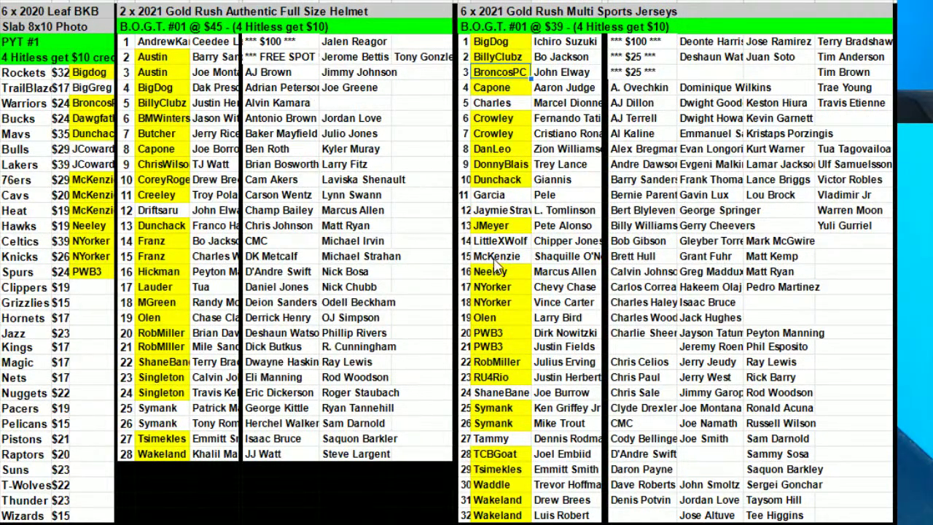
left_click(178, 212)
left_click(531, 2)
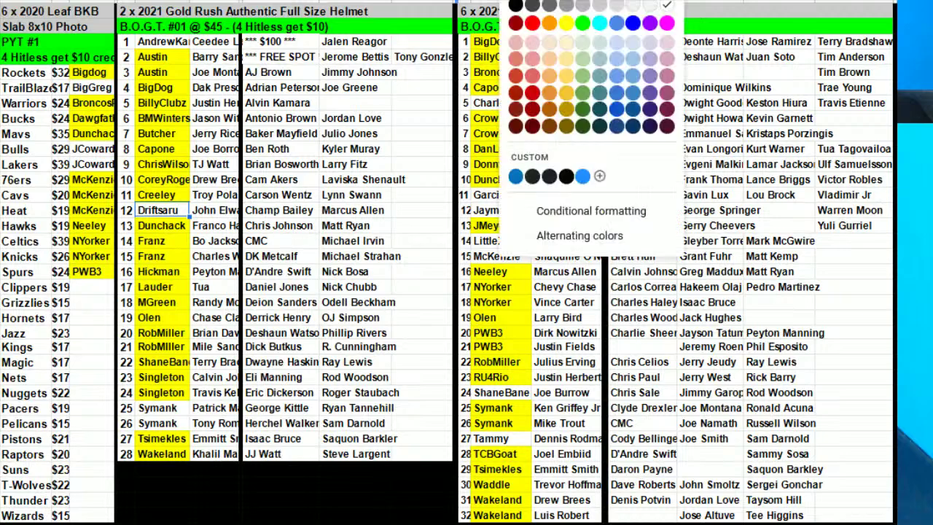
key("Escape")
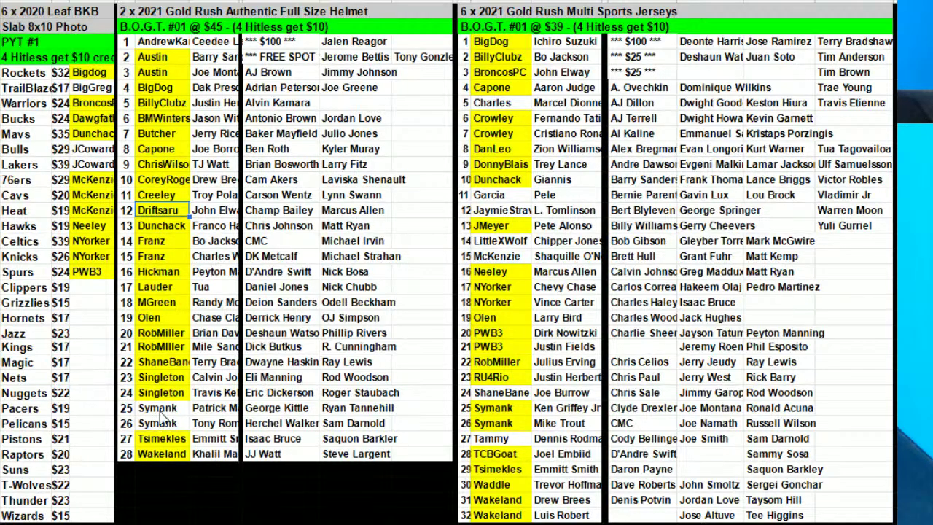
Step: Highlight one buyer's two helmet spots and three paid jersey buyers' spots yellow
left_click_drag(159, 408, 159, 423)
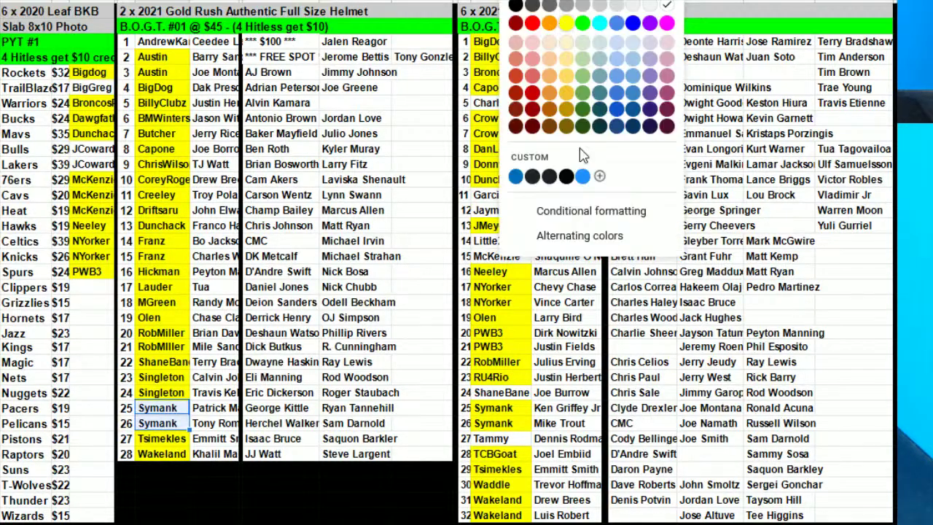
left_click(583, 152)
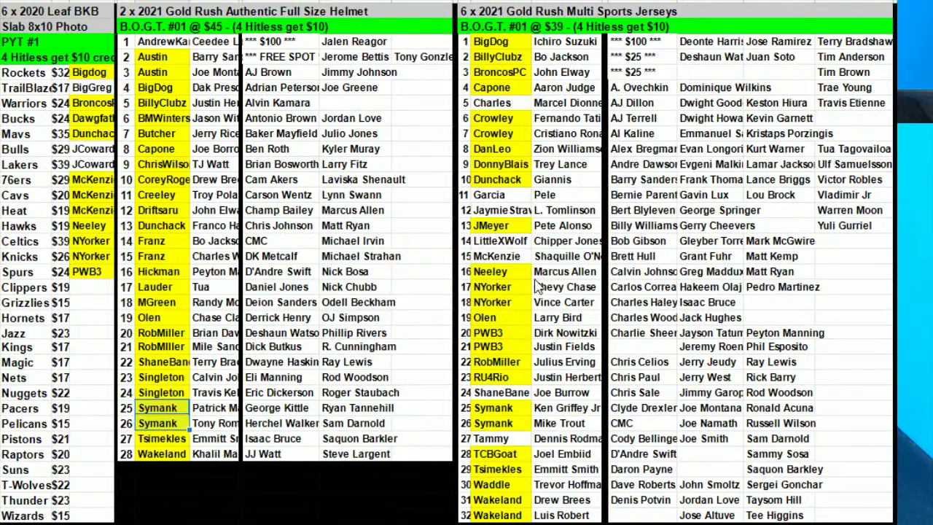
left_click(502, 439)
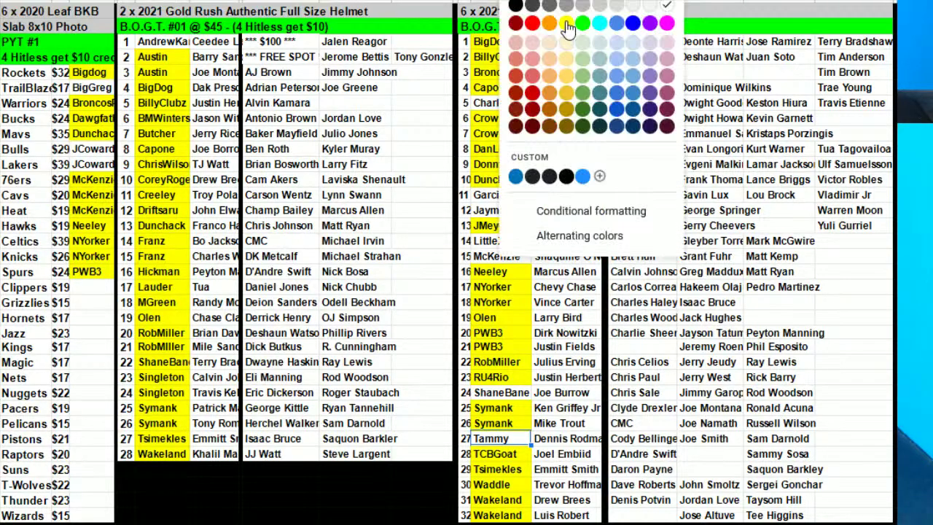
left_click(568, 137)
left_click(499, 393)
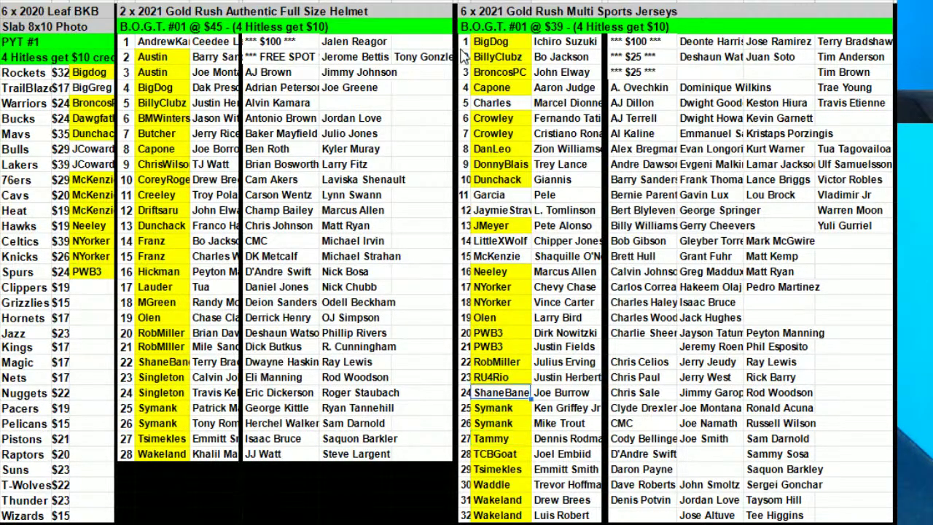
left_click(483, 3)
left_click(566, 23)
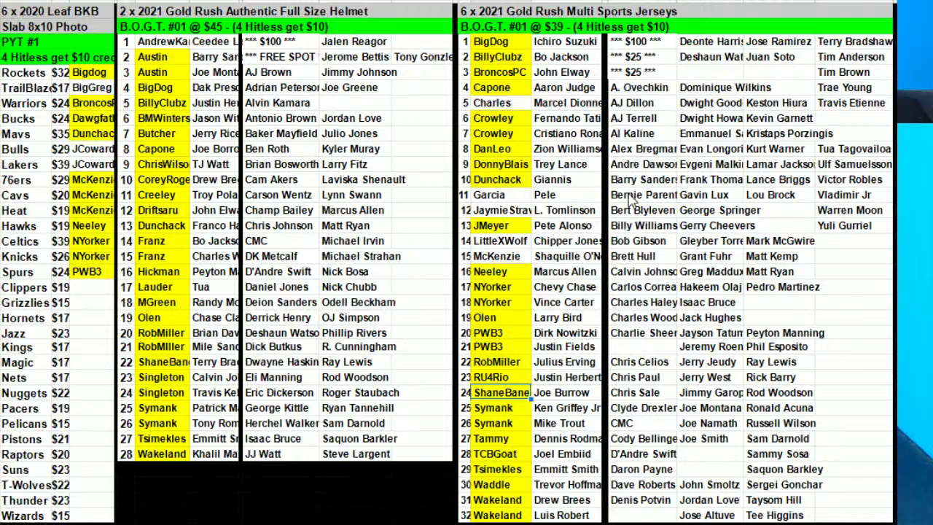
left_click(487, 260)
left_click(483, 3)
left_click(580, 23)
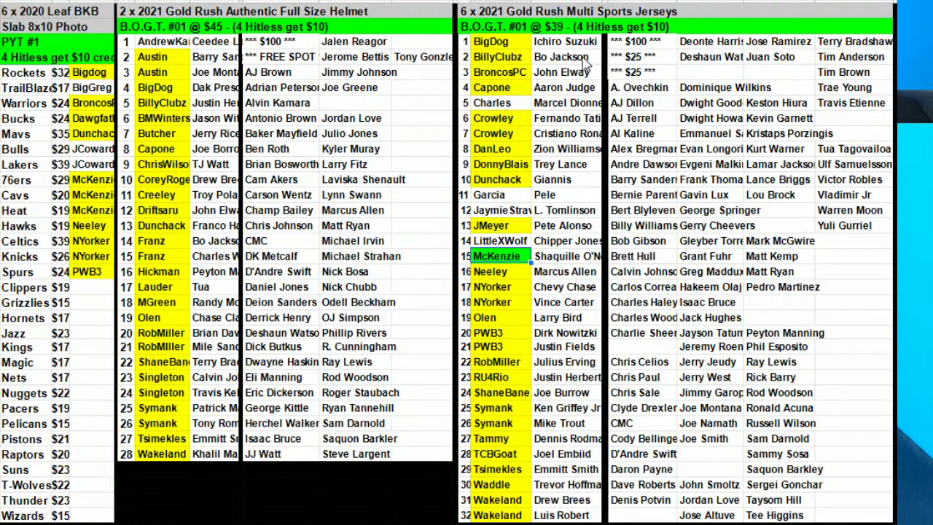
left_click(547, 3)
left_click(567, 22)
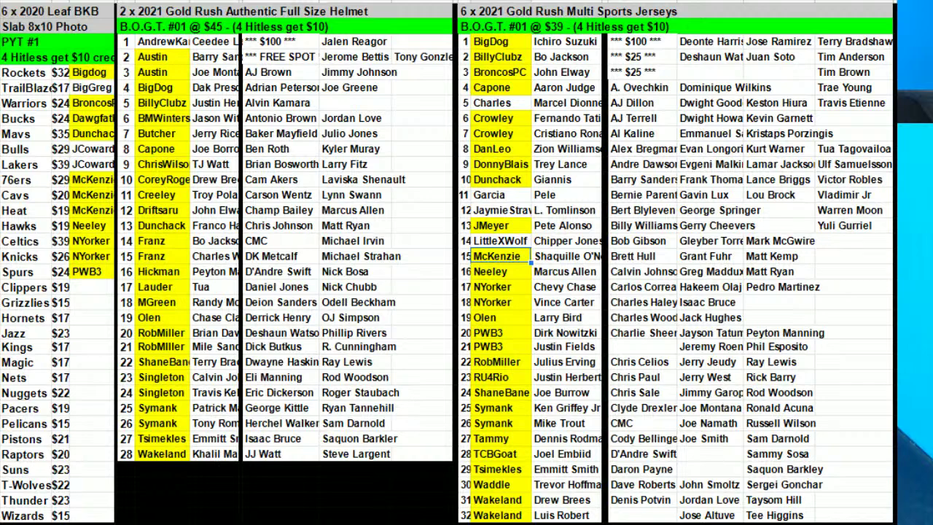
Step: Add the surname to the row-5 jersey buyer's first name
left_click(611, 289)
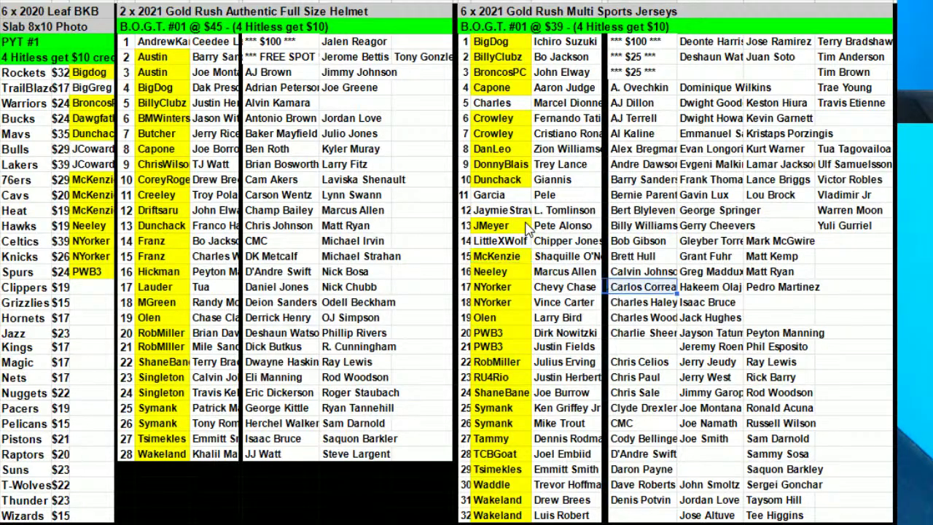
left_click(485, 104)
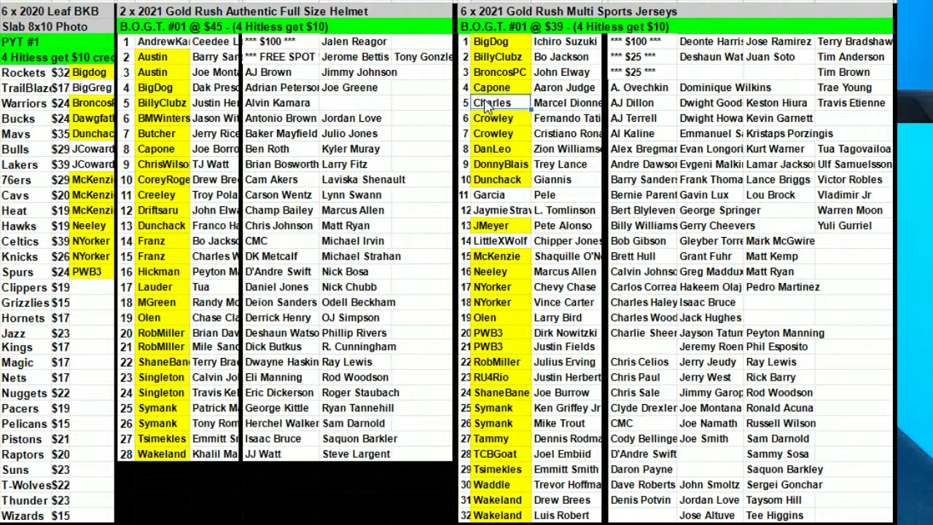
key("F2")
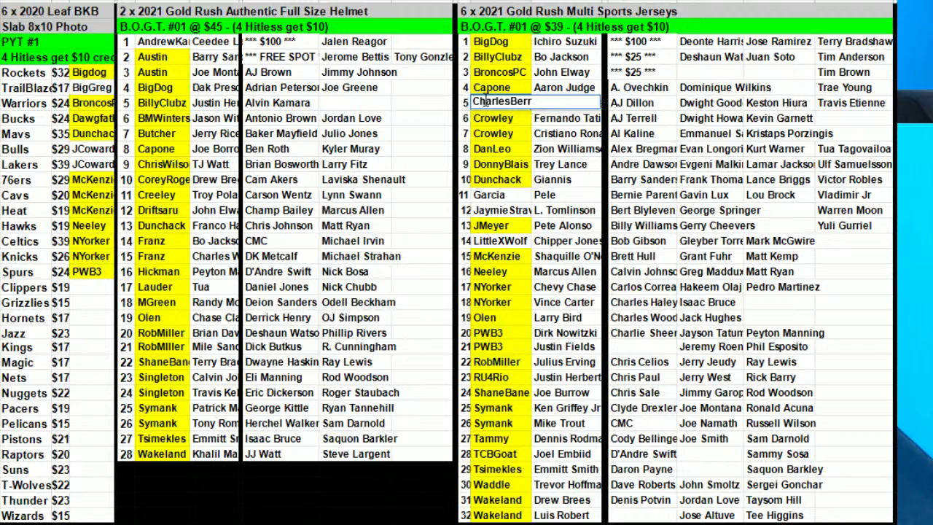
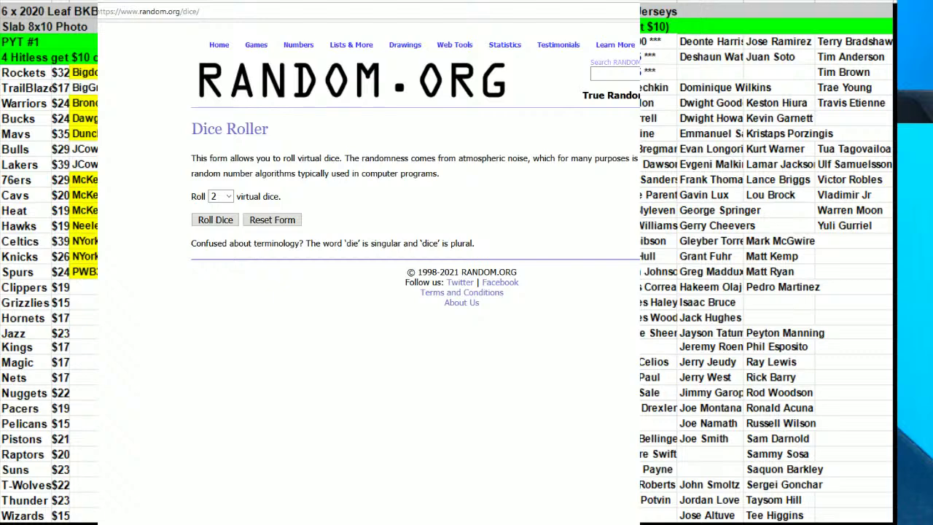
Step: Switch from the RANDOM.ORG dice roller back to the break spreadsheet
key("alt+Tab")
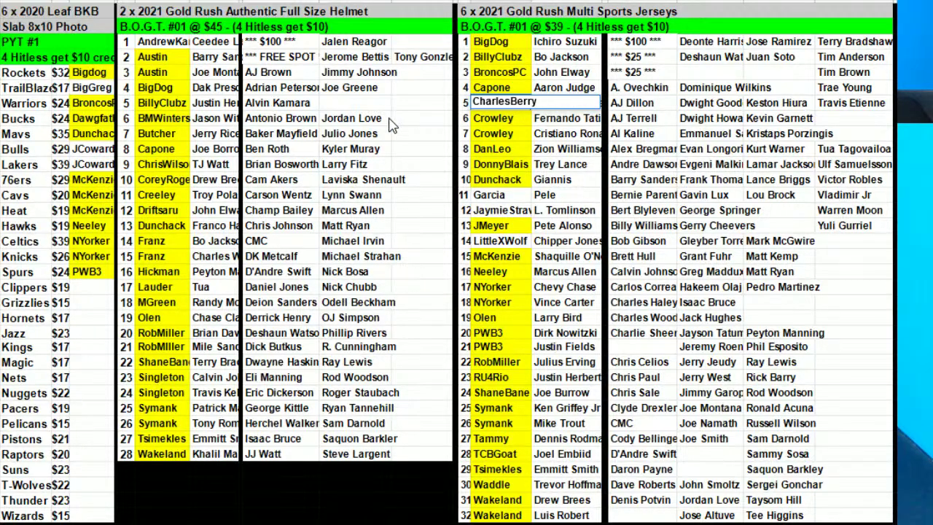
Step: Move Tony Gonzlez beside Alvin Kamara and append *** to the FREE SPOT label
left_click(412, 59)
left_click_drag(410, 48, 355, 104)
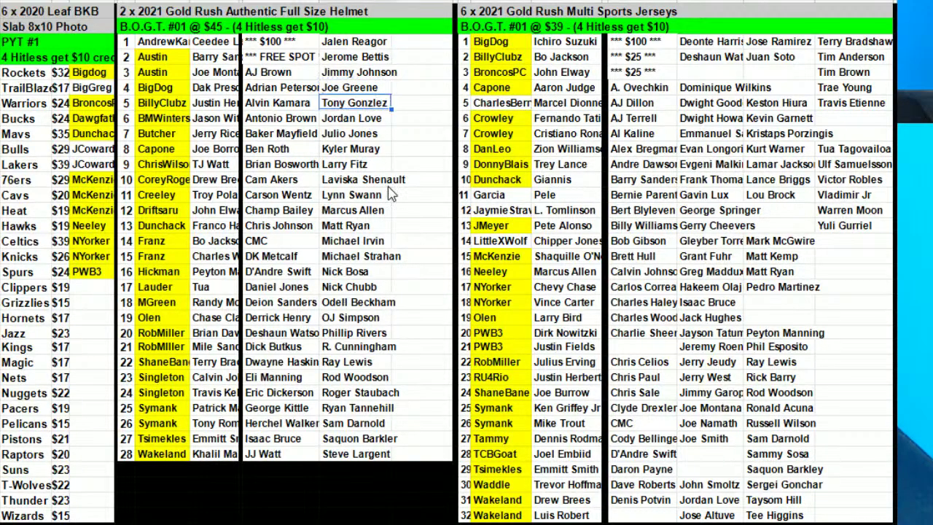
left_click_drag(294, 42, 299, 52)
left_click(299, 54)
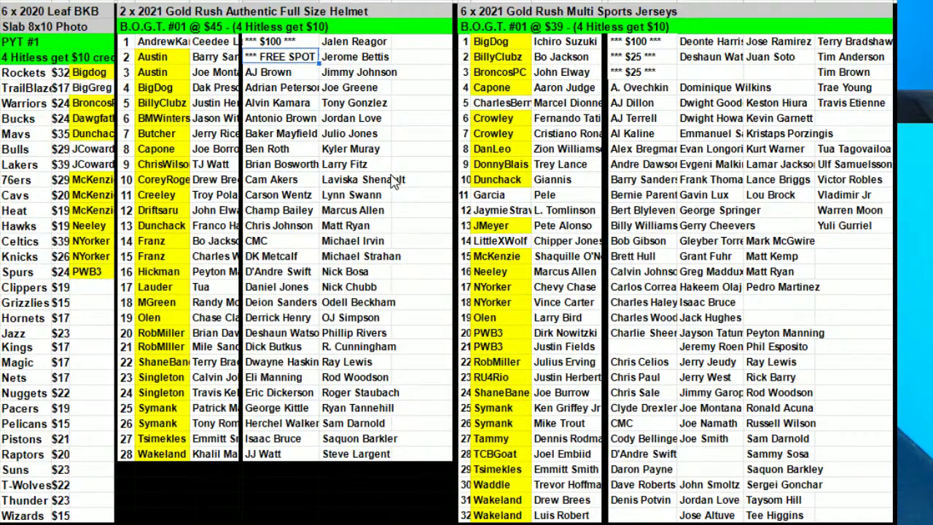
double_click(271, 63)
type("***")
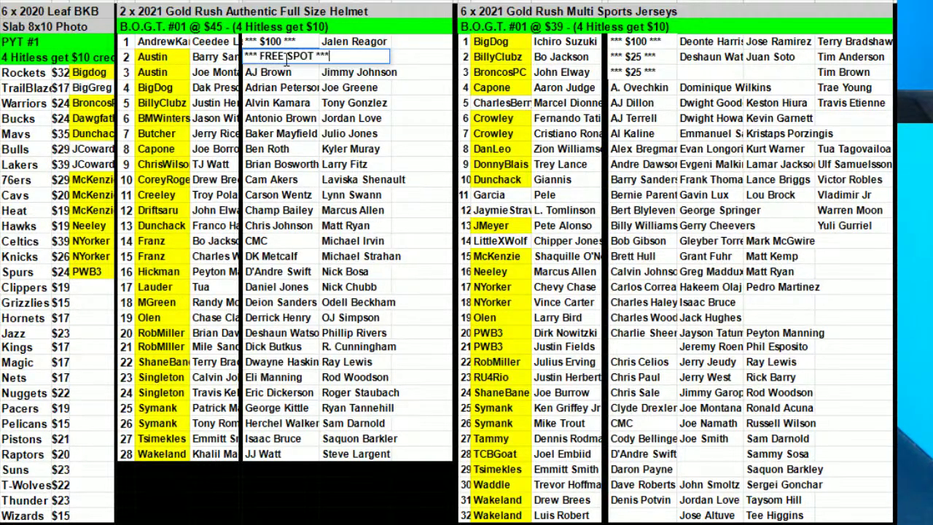
left_click(286, 57)
left_click(348, 194)
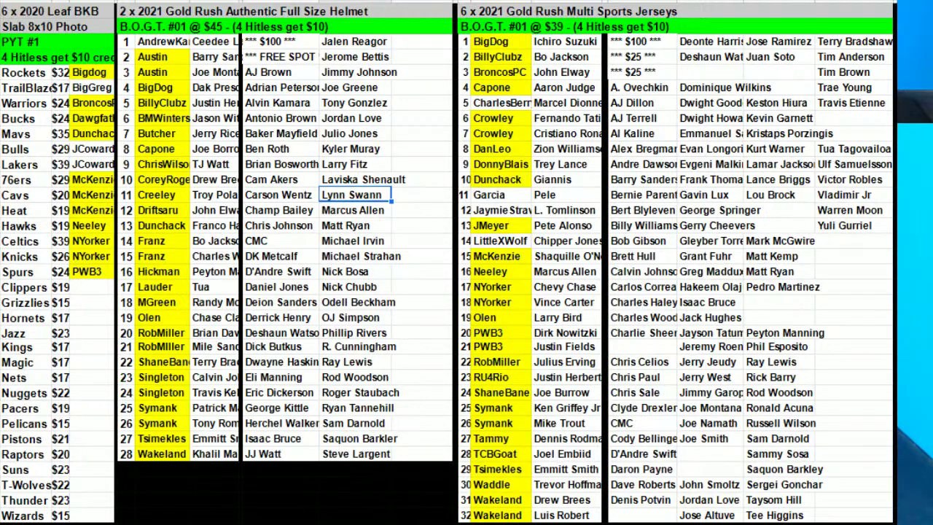
Step: Enter the Magic buyer, then sort helmet rows 1–28 by the player column G
left_click(87, 362)
type("NY")
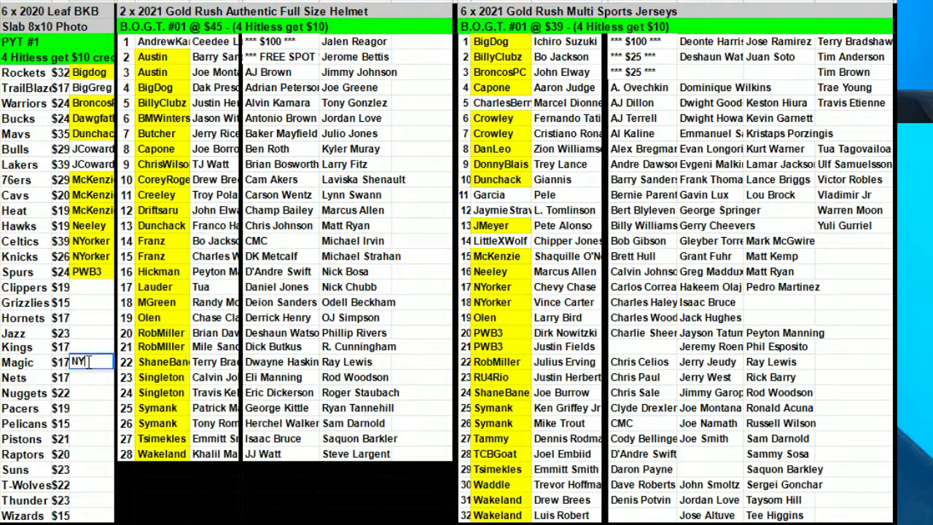
type("orker")
left_click(175, 44)
left_click_drag(233, 320, 230, 456)
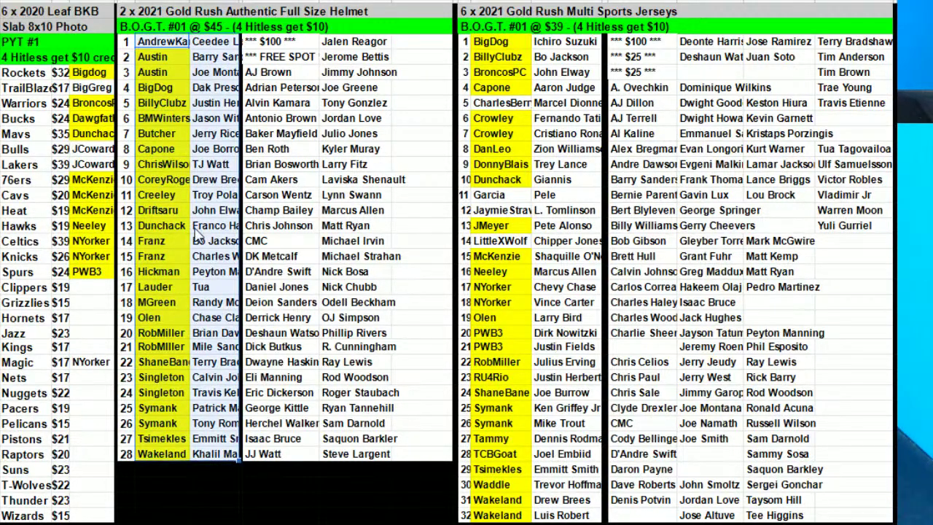
right_click(199, 234)
left_click(282, 416)
left_click(430, 276)
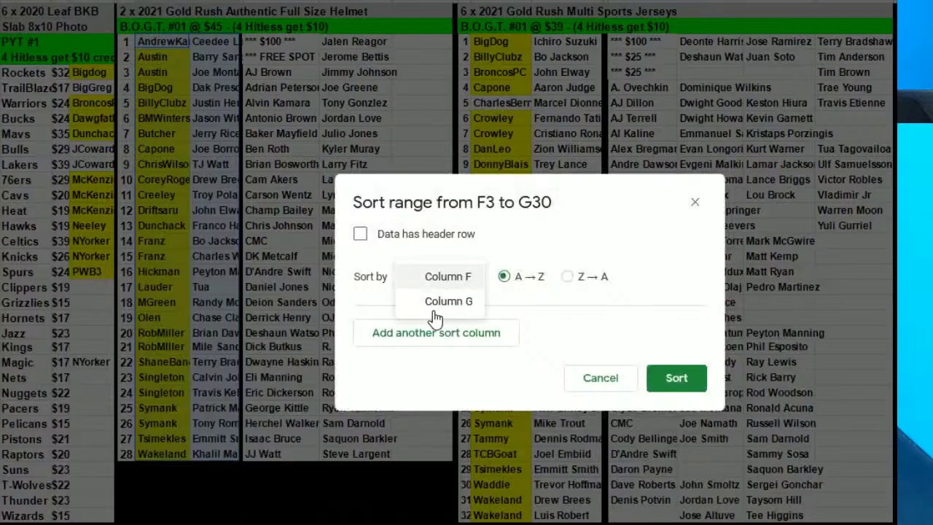
left_click(435, 300)
left_click(671, 380)
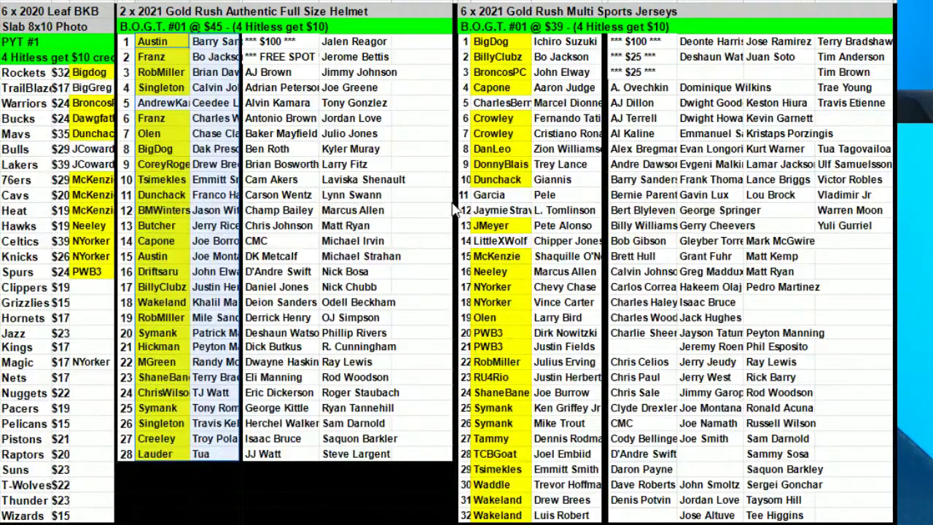
Step: Move the Jalen Reagor–Steve Largent column below JJ Watt and sort all names A to Z
left_click_drag(370, 44, 374, 453)
key("ctrl+x")
left_click(285, 466)
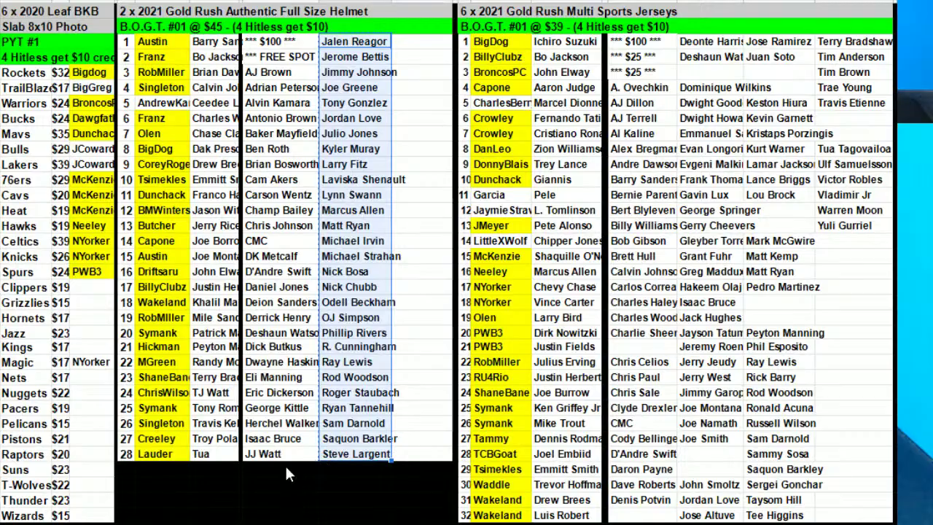
key("ctrl+v")
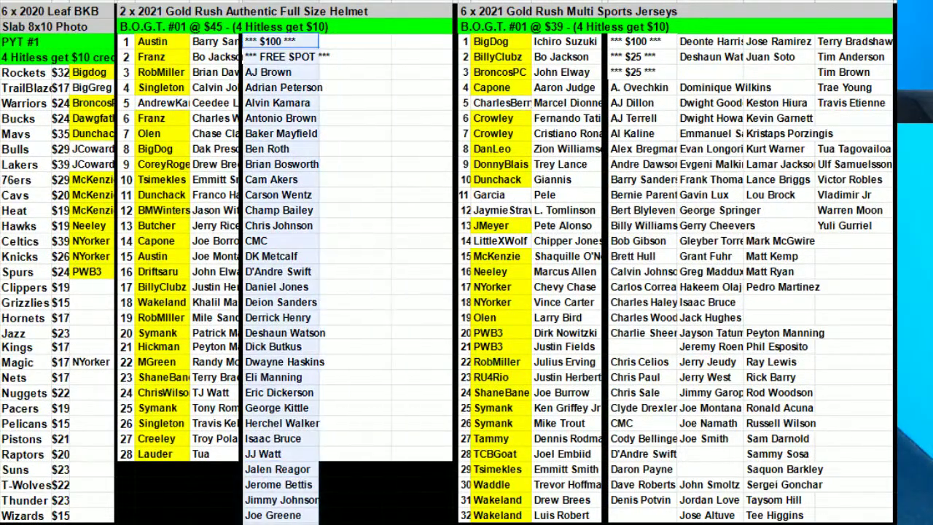
scroll(292, 364, "down", 7)
right_click(265, 137)
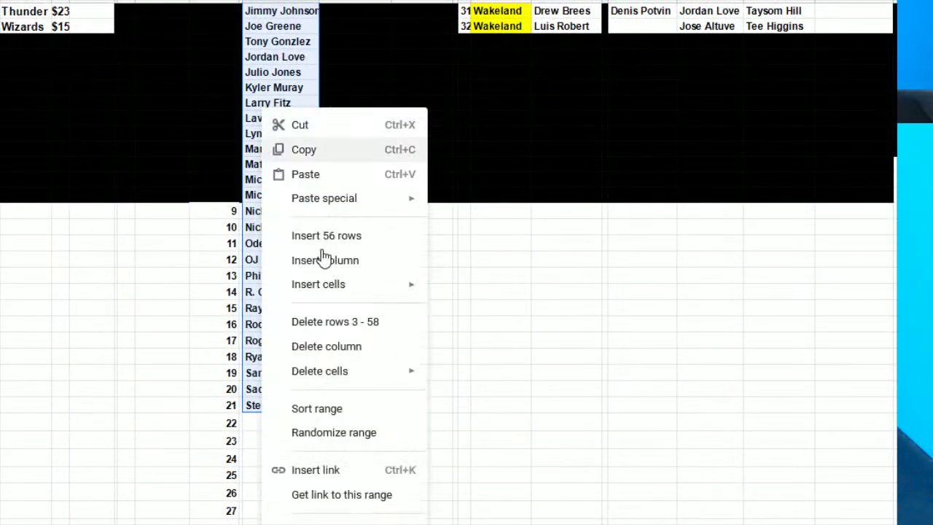
left_click(327, 409)
left_click(677, 379)
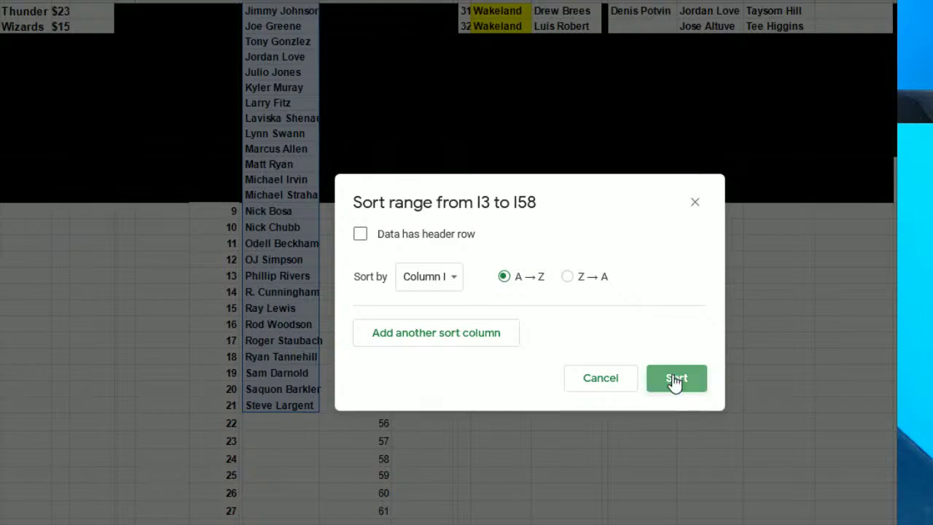
scroll(656, 394, "up", 7)
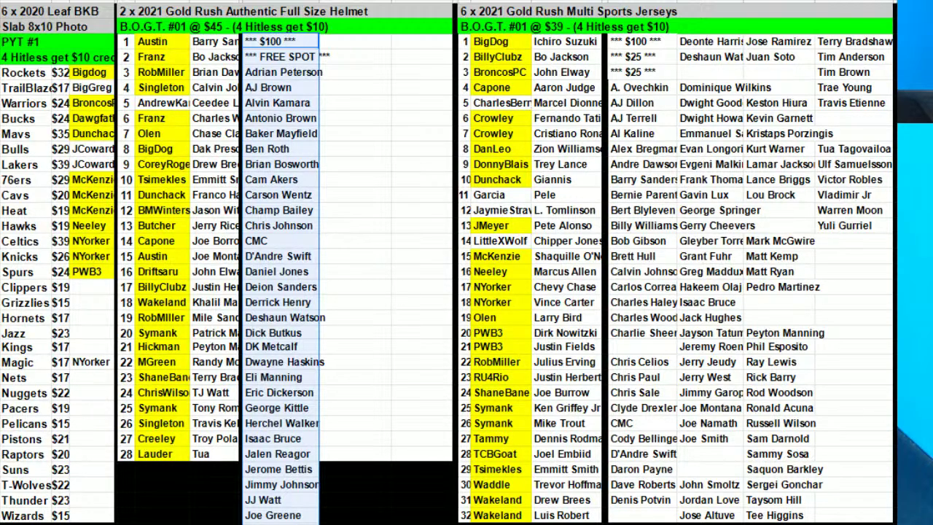
Step: Paste the 56 helmet player names into the RANDOM.ORG List Randomizer
key("alt+Tab")
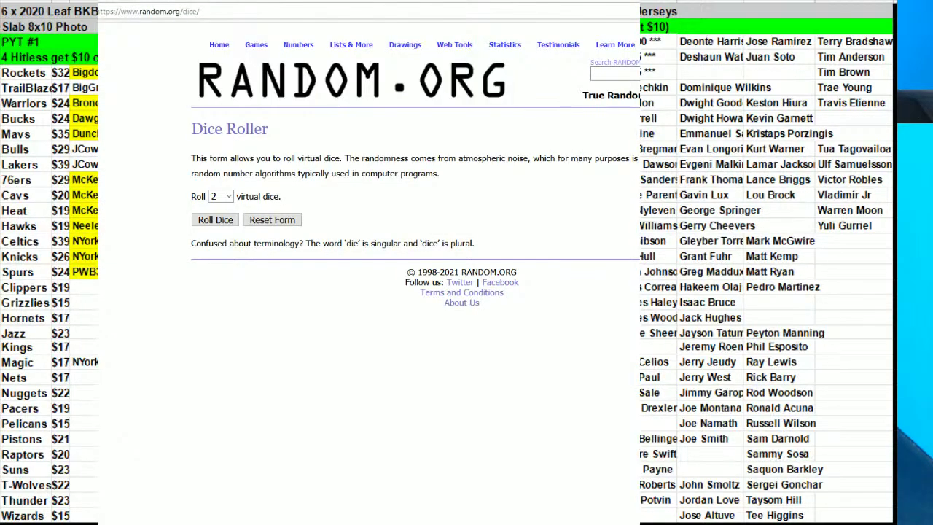
scroll(175, 452, "down", 8)
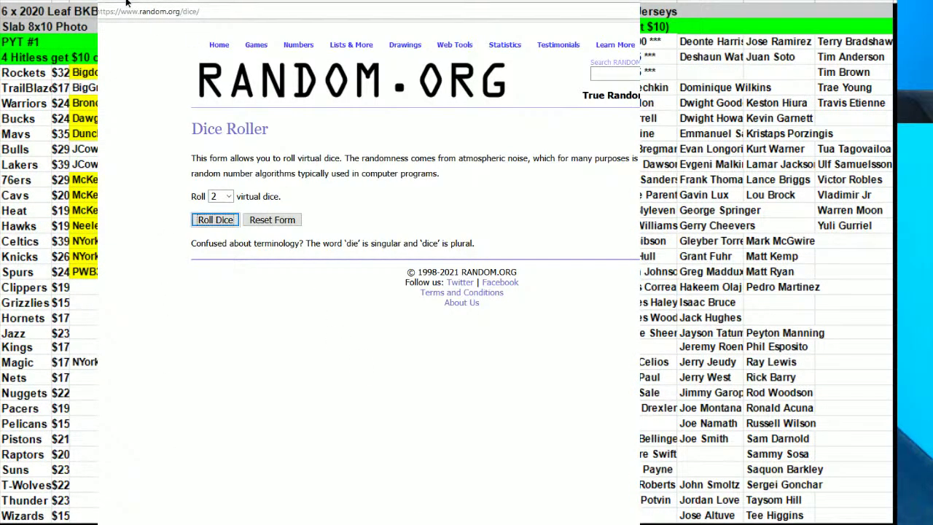
key("alt+Left")
left_click(279, 313)
key("ctrl+v")
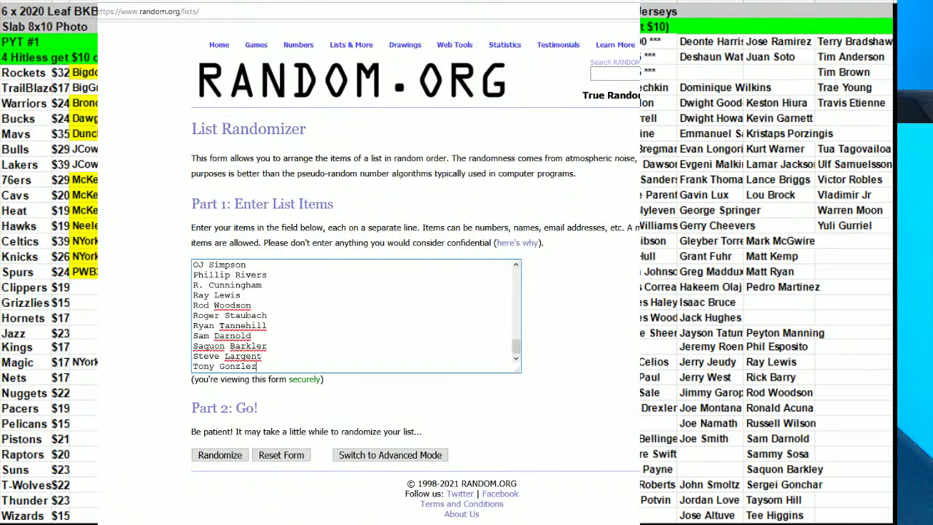
Step: Roll the two dice on the RANDOM.ORG Dice Roller
key("alt+Right")
left_click(216, 220)
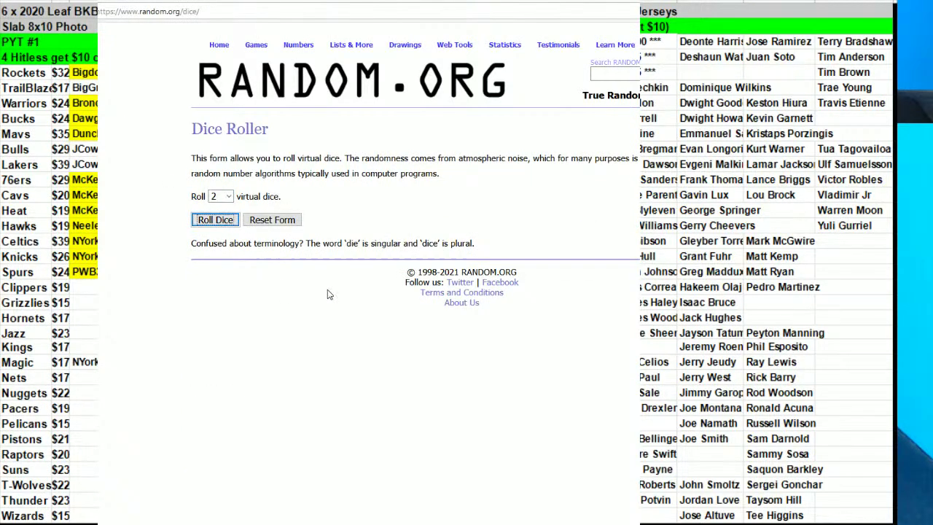
key("alt+Left")
key("alt+Left")
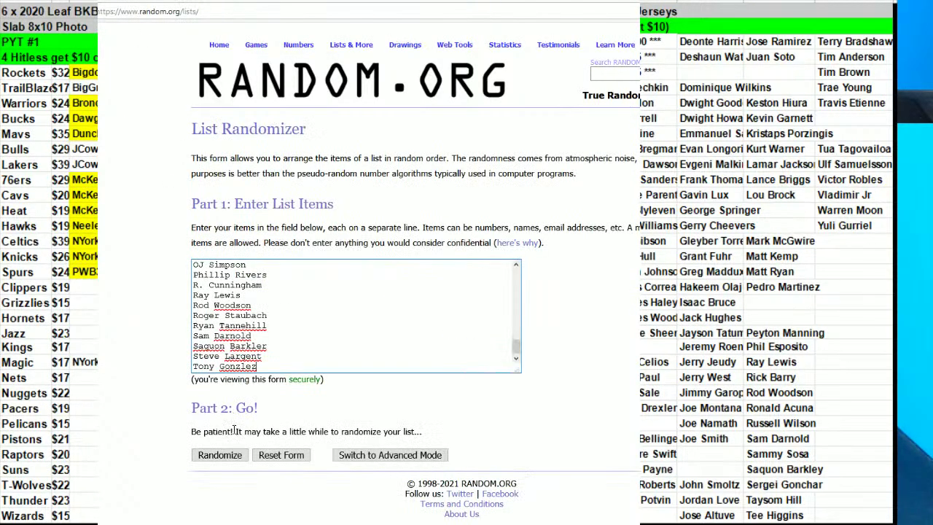
Step: Randomize the name list five times and copy the final order
left_click(232, 455)
scroll(238, 438, "down", 5)
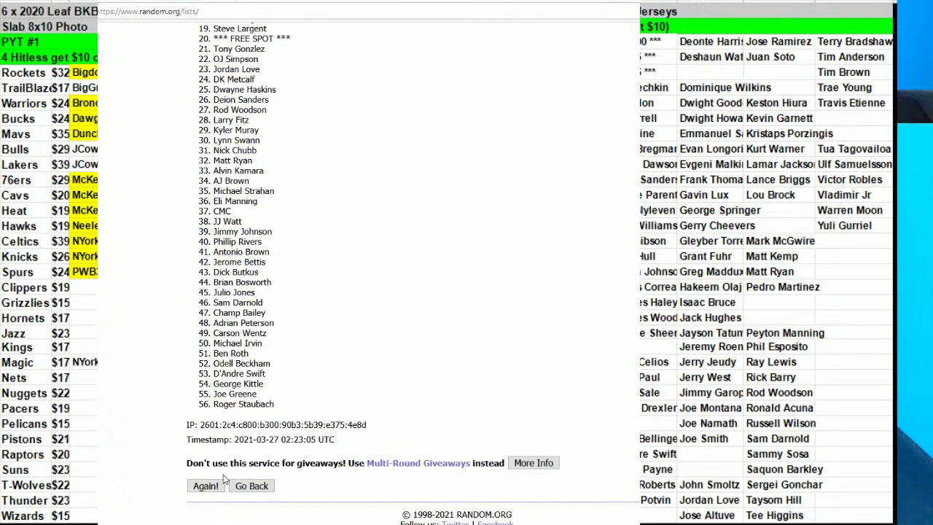
left_click(206, 485)
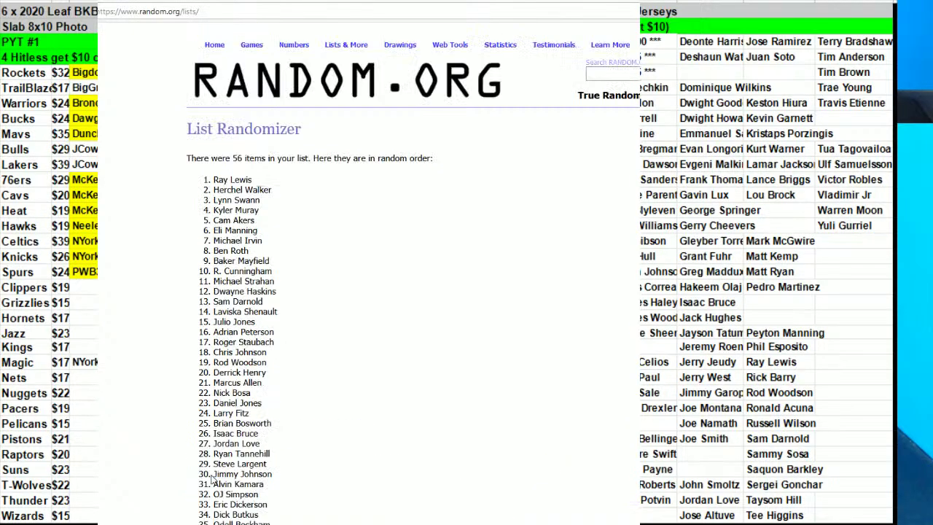
scroll(211, 492, "down", 5)
left_click(205, 486)
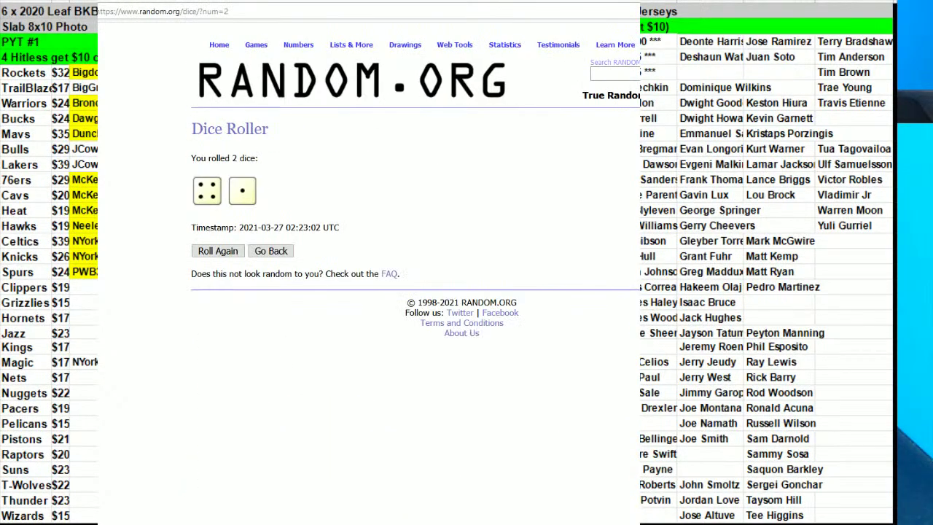
scroll(217, 493, "down", 5)
left_click(216, 491)
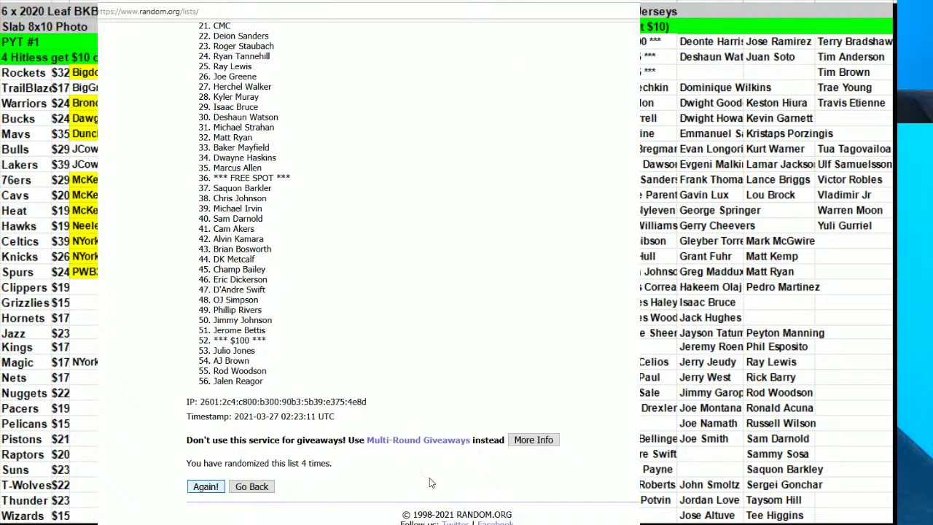
left_click(216, 487)
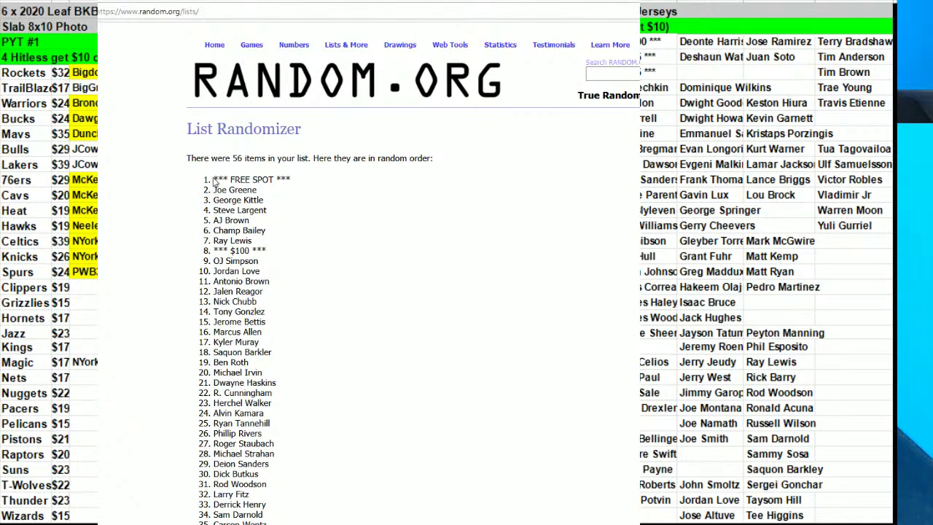
left_click_drag(214, 179, 271, 384)
scroll(302, 411, "down", 5)
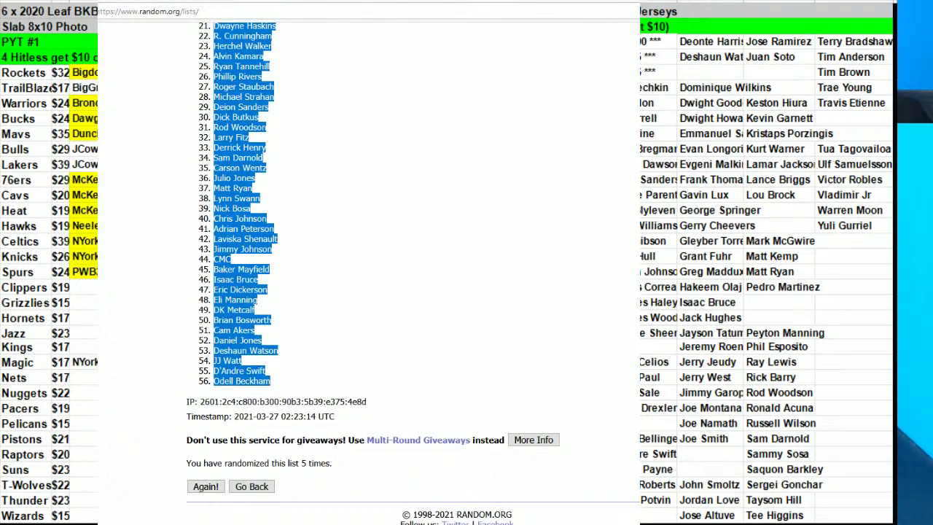
key("alt+Tab")
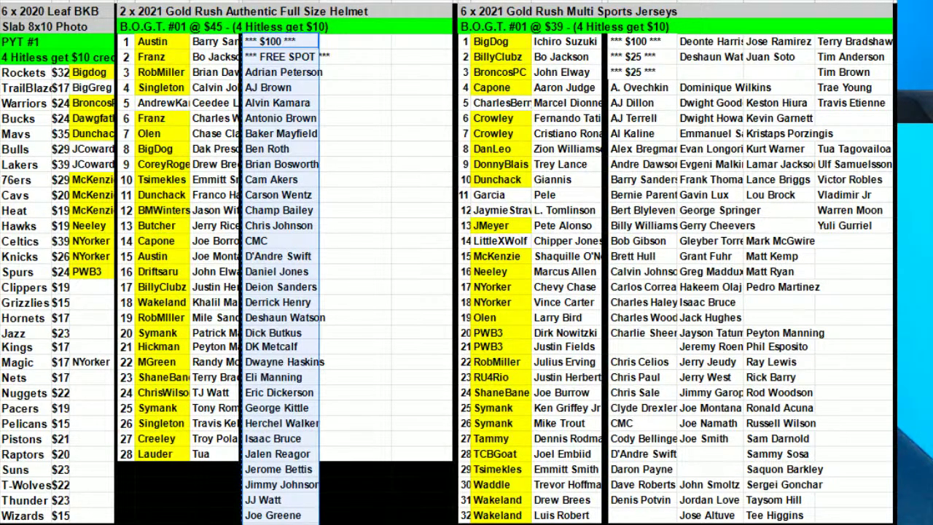
Step: Paste the shuffled names and move those from Deion Sanders onward into the next column
key("ctrl+v")
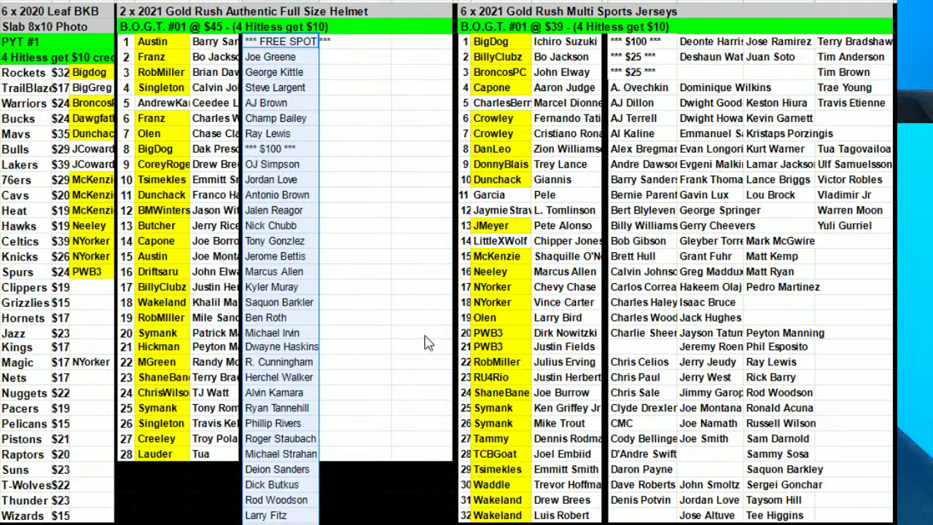
scroll(399, 506, "down", 7)
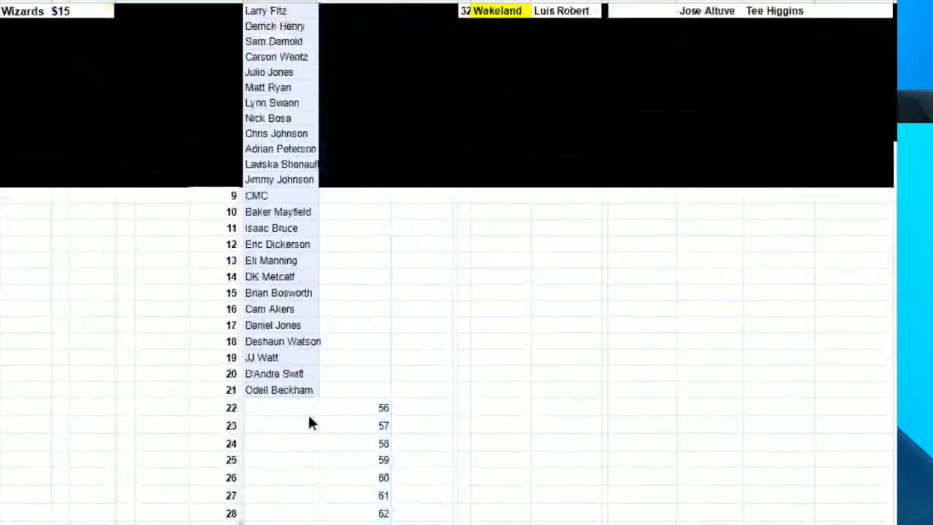
scroll(350, 370, "up", 7)
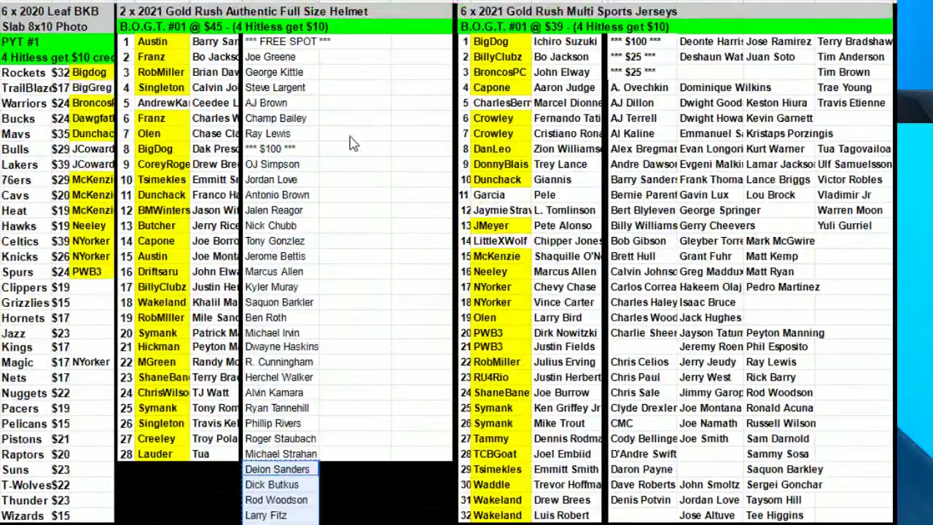
left_click(349, 43)
type("Deion Sanders Dick Butkus Rod Woodson Larry Fitz Derrick Henry Sam Darnold Carson Wentz Julio Jones Matt Ryan Lynn Swann Nick Bosa Chris Johnson Adrian Peterson Laviska Shenault Jimmy Johnson CMC Baker Mayfield Isaac Bruce Eric Dickerson Eli Manning DK Metcalf Brian Bosworth Cam Akers Daniel Jones Deshaun Watson JJ Watt D'Andre Swift Odell Beckham")
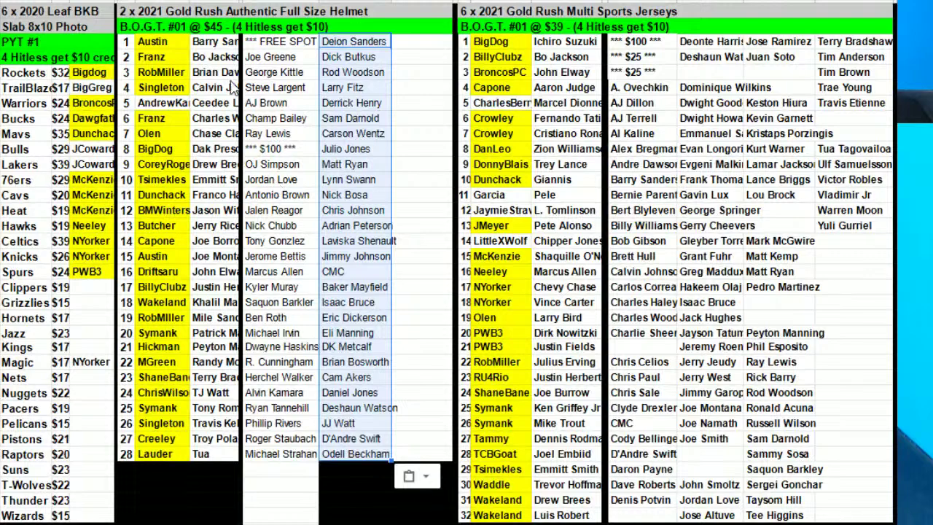
Step: Sort rows 1–28 alphabetically by buyer and fill the empty cells below Saquon Barkley black
left_click_drag(172, 45, 380, 453)
right_click(320, 117)
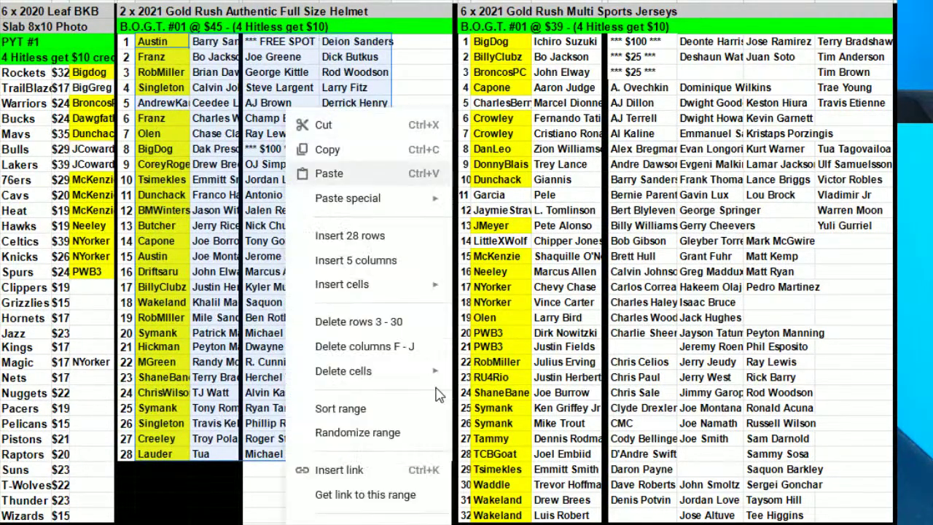
left_click(390, 411)
left_click(674, 378)
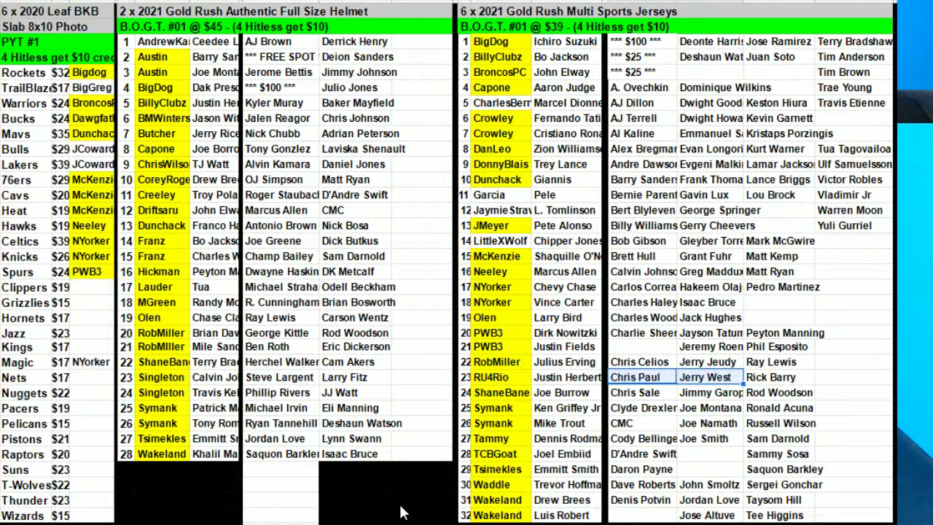
left_click_drag(306, 468, 291, 521)
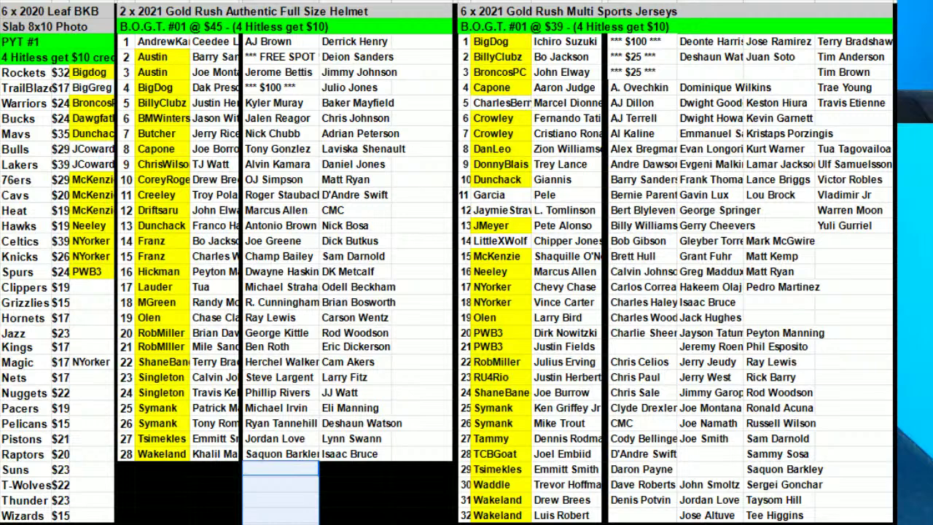
left_click(511, 1)
left_click(518, 10)
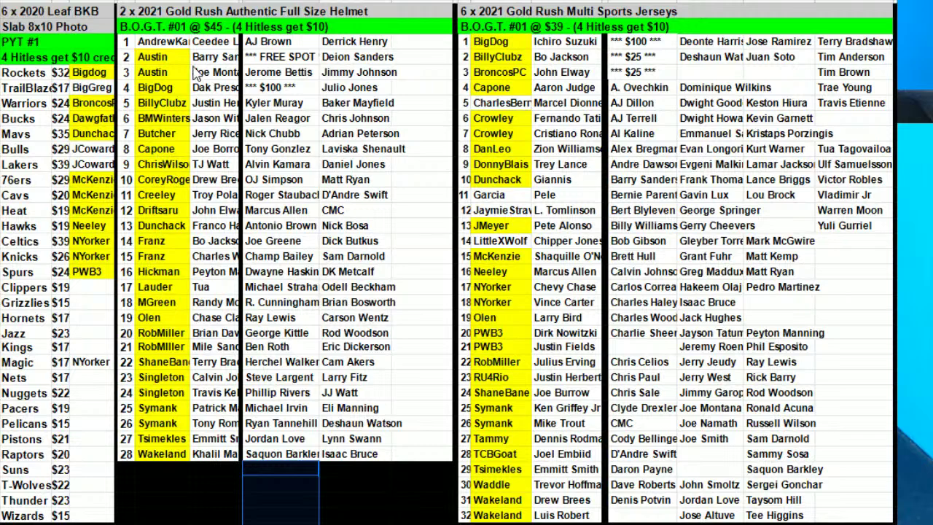
Step: Fill the paid buyer's cell in the Leaf BKB team list yellow
left_click(173, 42)
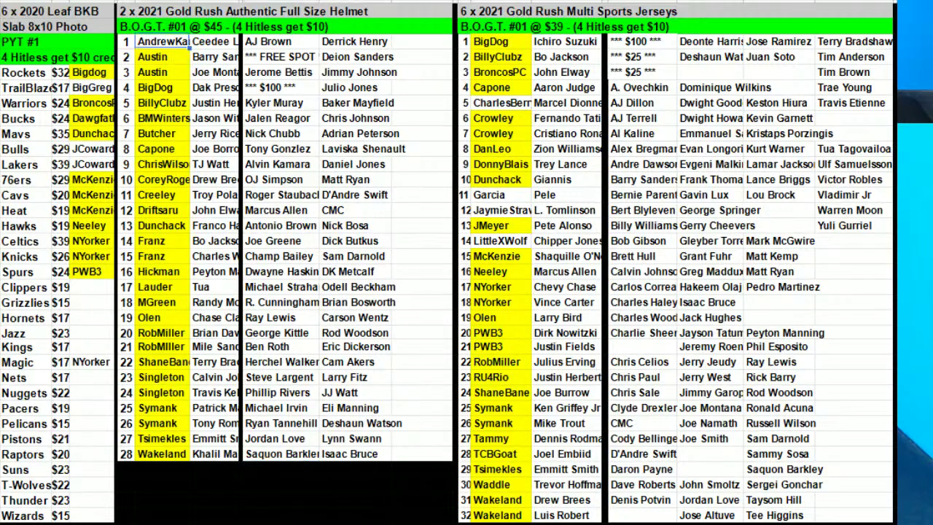
left_click(510, 1)
key("Escape")
left_click(92, 88)
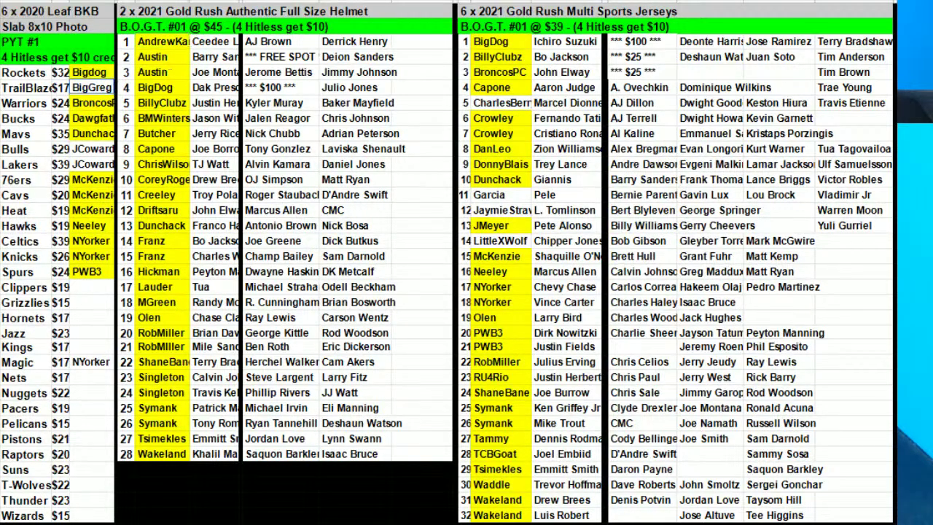
left_click(510, 1)
left_click(560, 47)
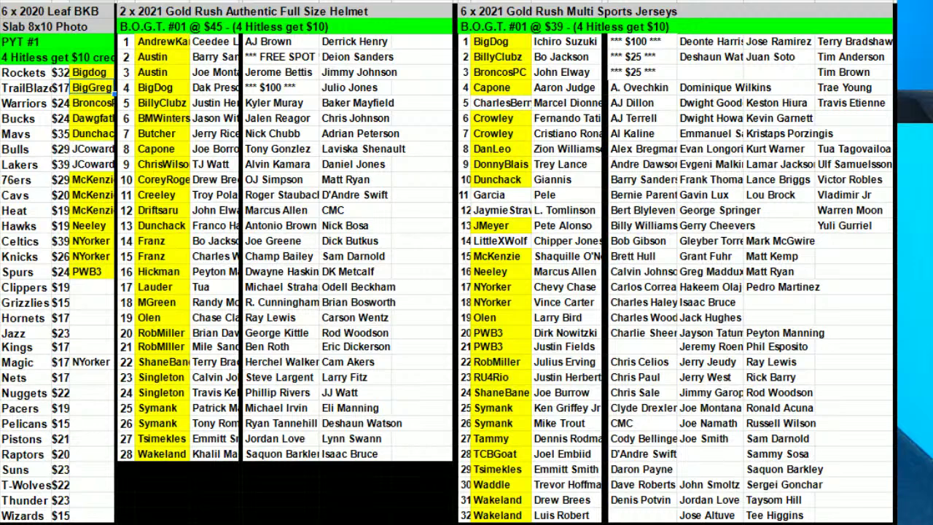
left_click(519, 242)
left_click(519, 0)
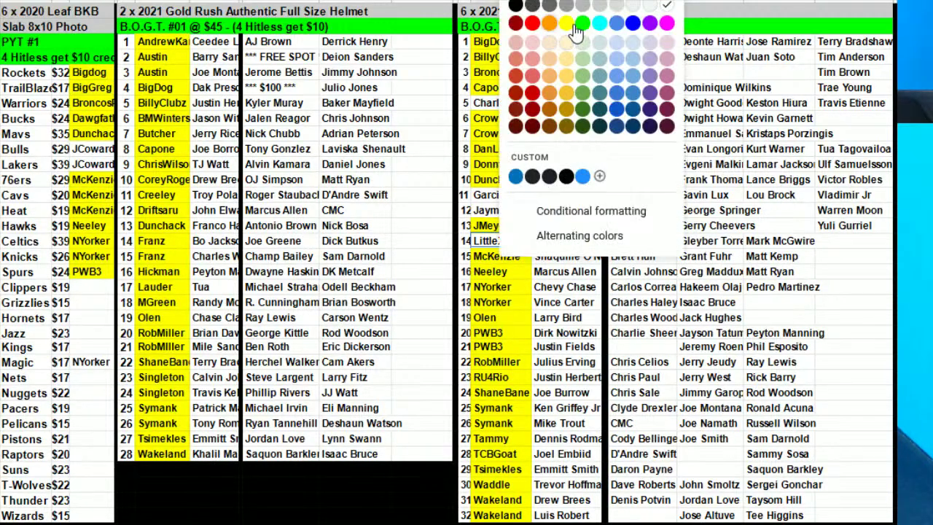
left_click(566, 24)
left_click(510, 89)
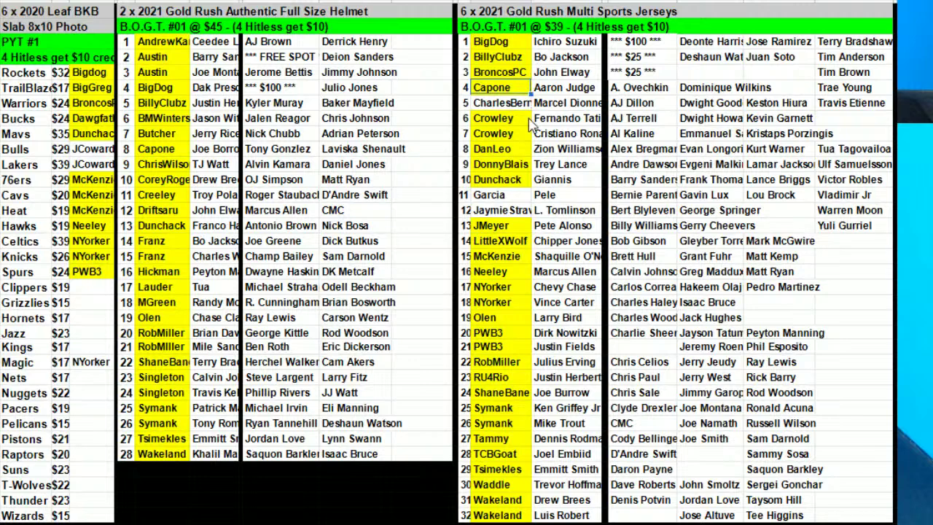
left_click(514, 103)
left_click(519, 0)
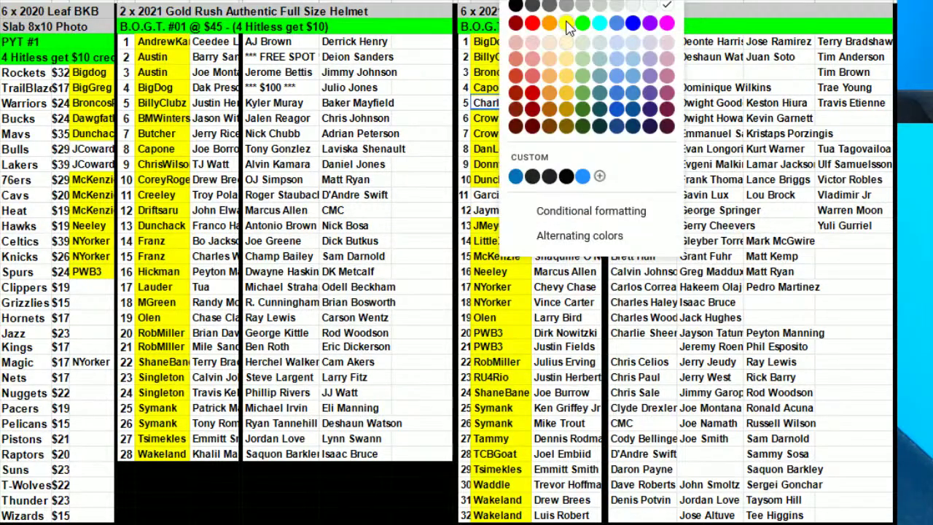
left_click(566, 24)
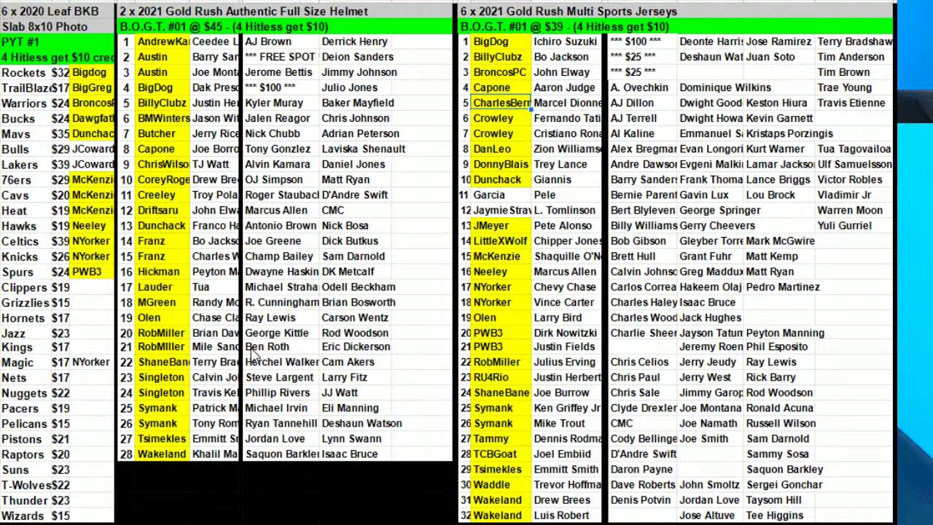
Step: Fill NYorker's buyer cell on the Magic row yellow as paid
left_click(90, 360)
left_click(519, 1)
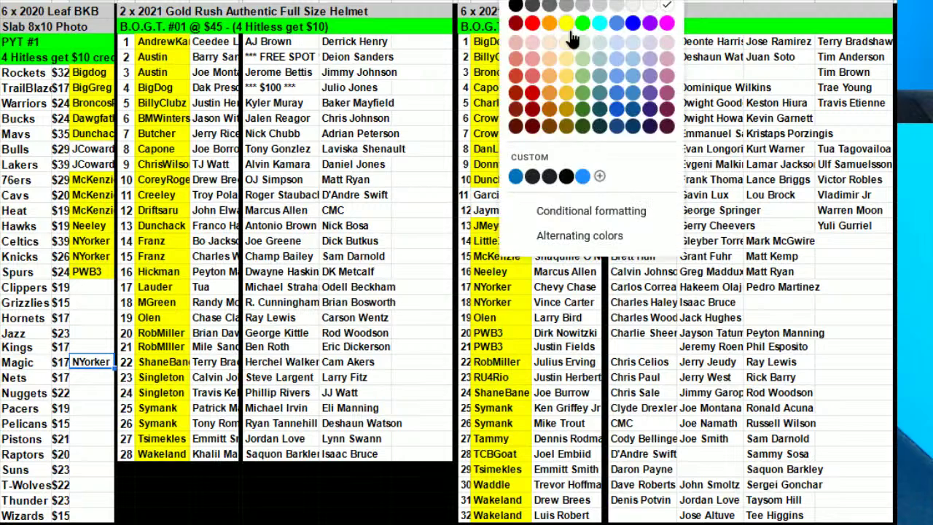
left_click(567, 33)
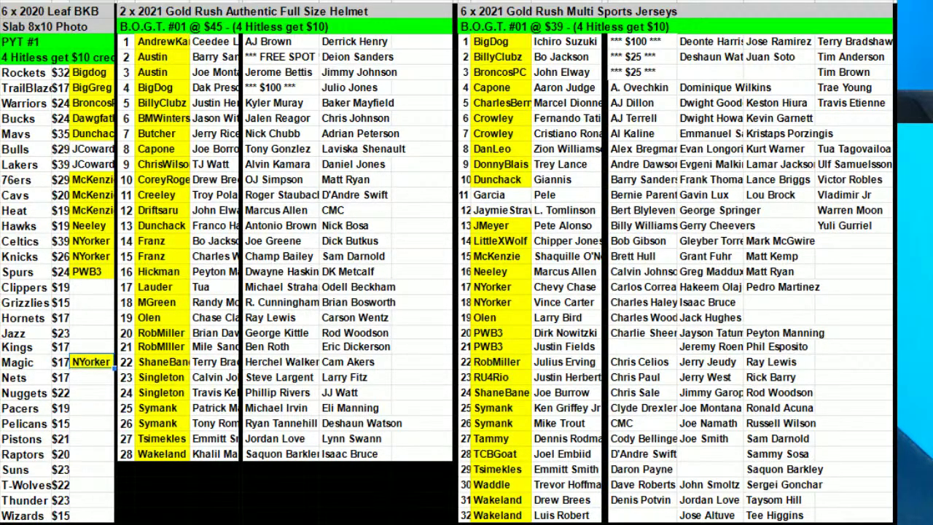
left_click(42, 366)
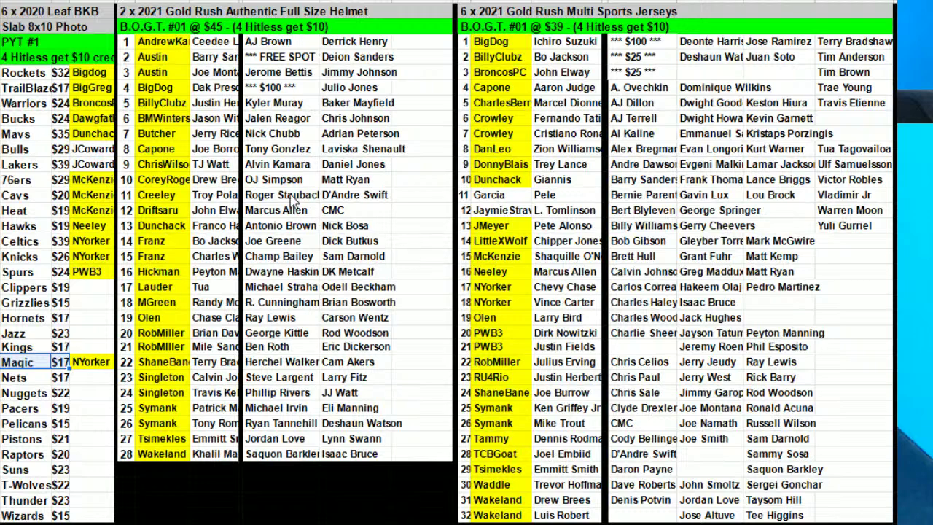
Step: Put George Kittle beside Ray Lewis and Carson Wentz into row 20, then pick the row 12 buyer
left_click(348, 319)
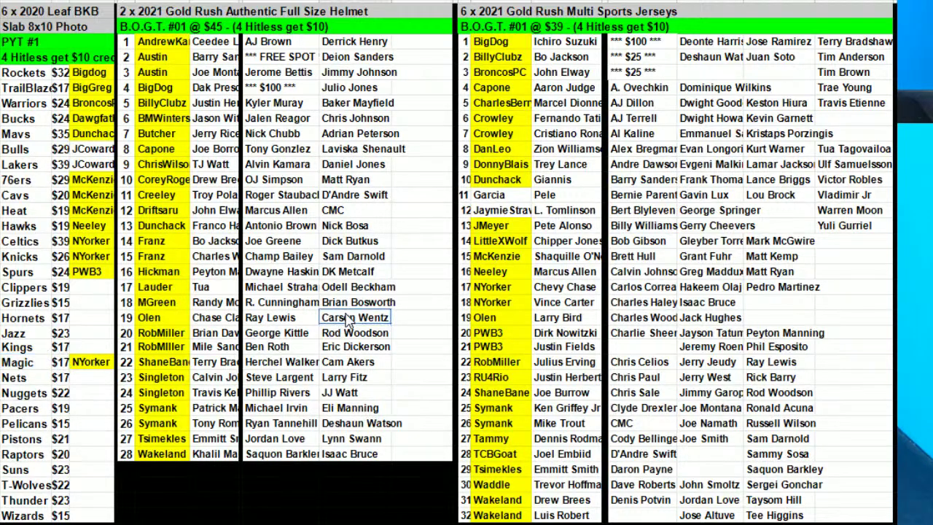
left_click_drag(350, 324, 413, 350)
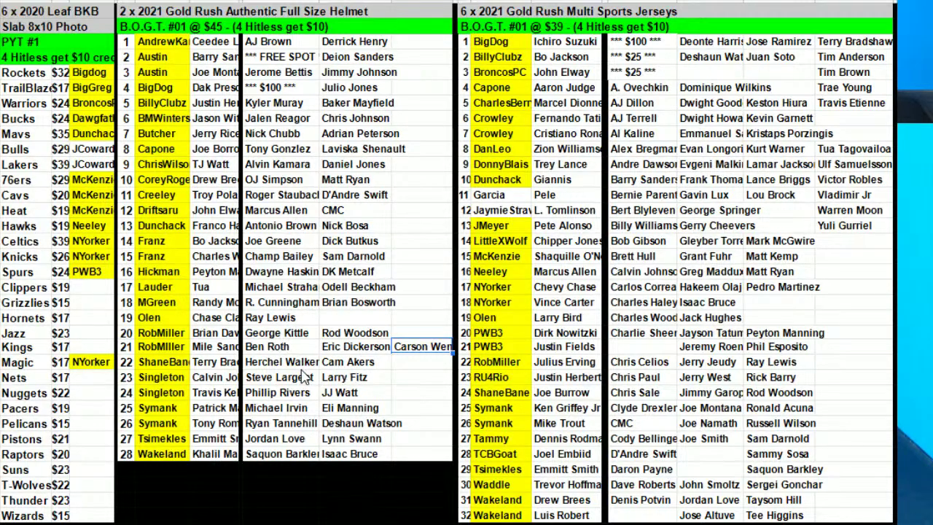
left_click(290, 332)
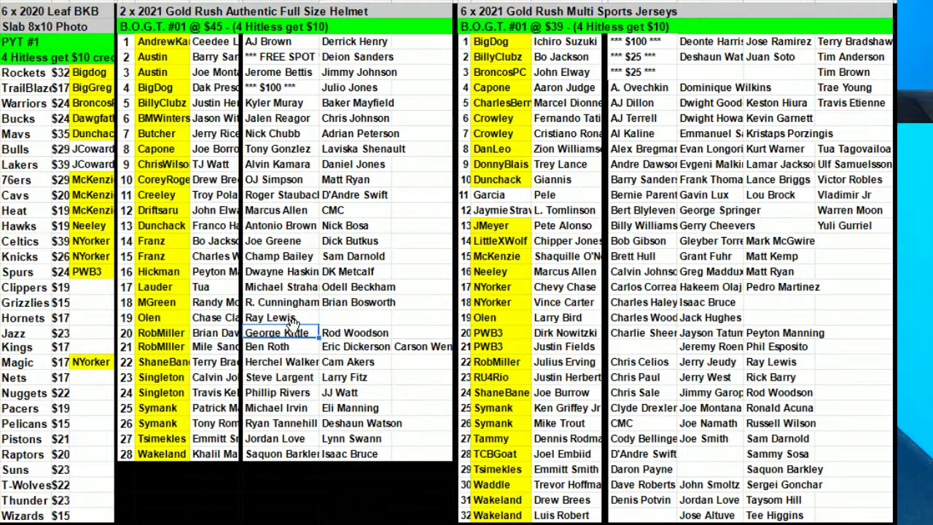
left_click_drag(290, 323, 363, 308)
left_click(435, 344)
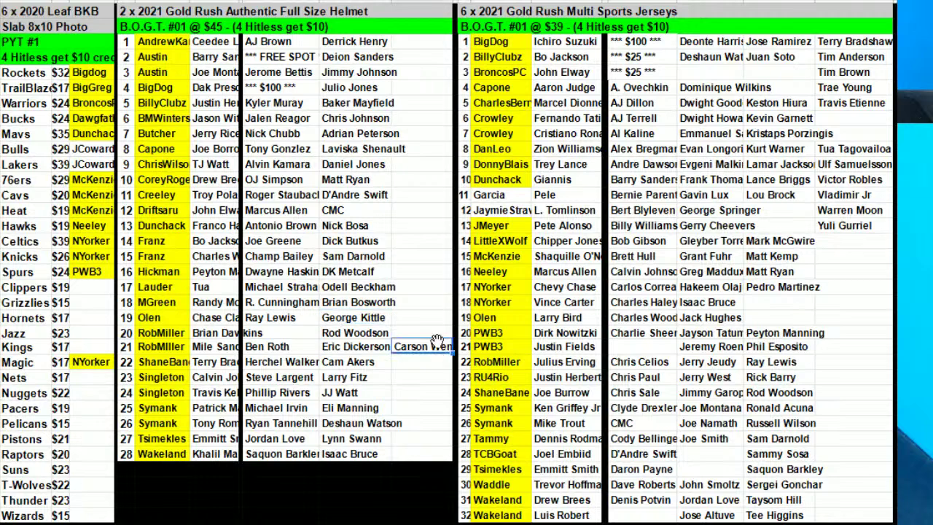
left_click_drag(435, 343, 303, 334)
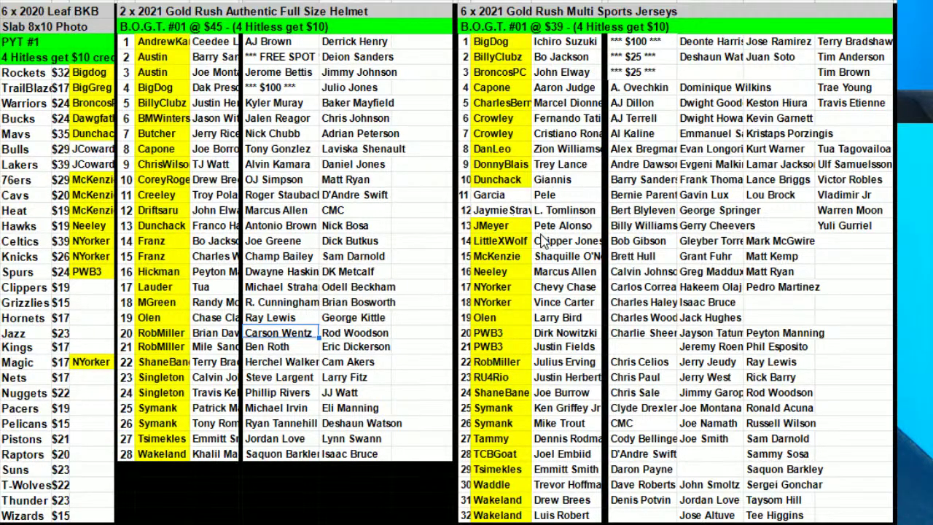
left_click(496, 210)
left_click(552, 2)
Step: Fill the row 12 jersey buyer yellow and select the Deonte Harris player column
left_click(554, 35)
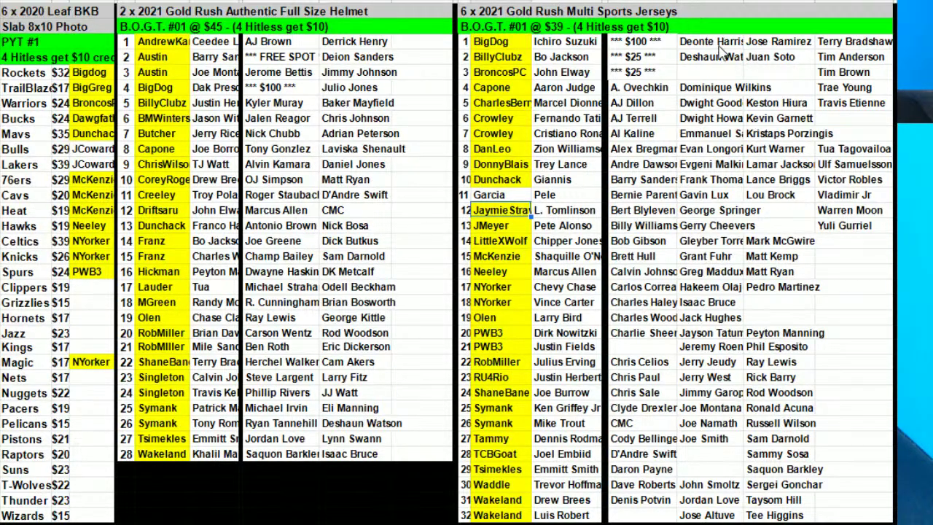
left_click_drag(720, 44, 729, 516)
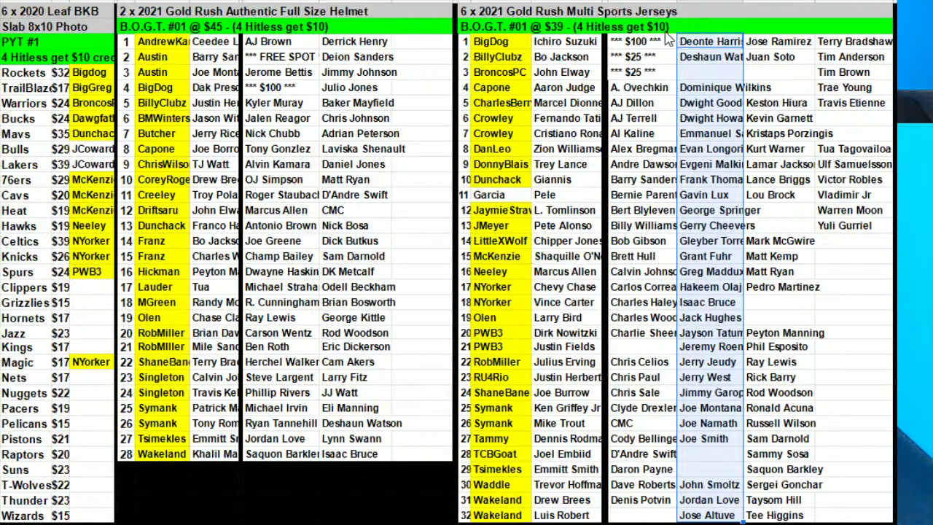
left_click_drag(641, 42, 665, 497)
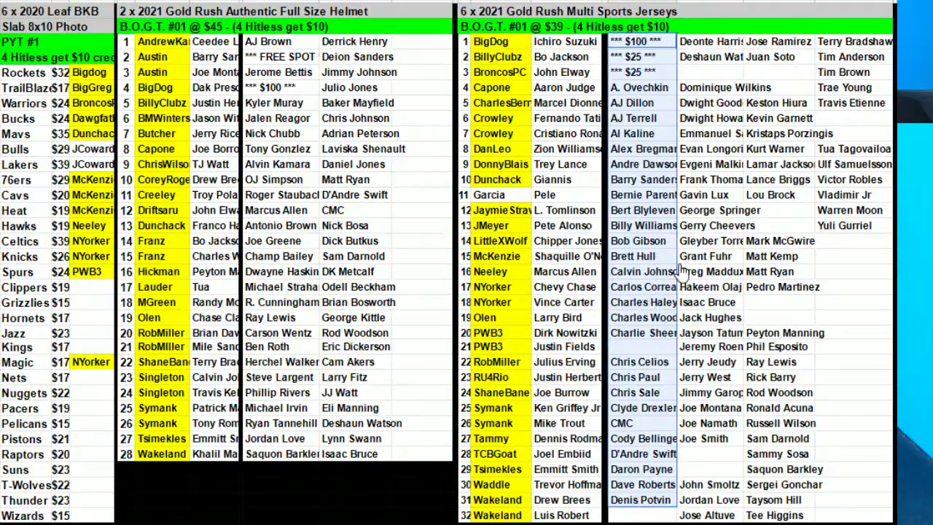
right_click(674, 264)
left_click(696, 408)
left_click(704, 379)
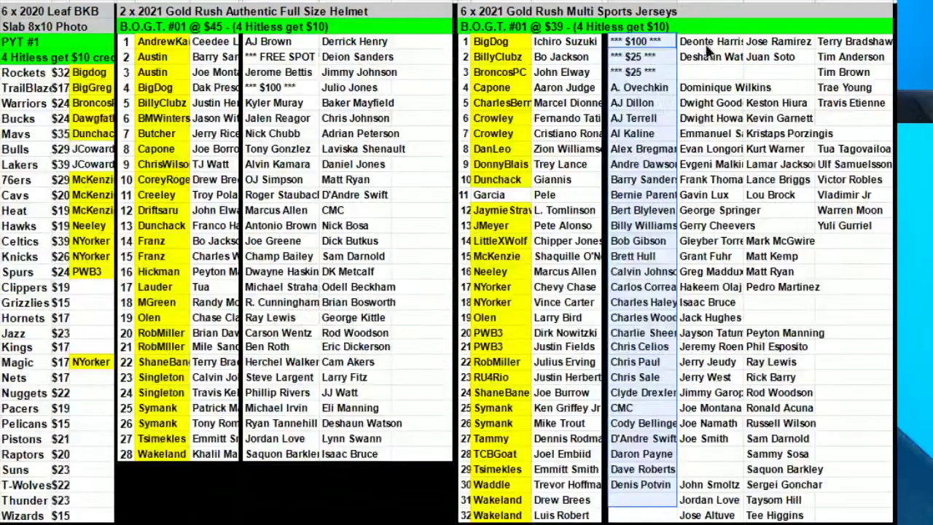
left_click_drag(710, 41, 725, 516)
right_click(737, 259)
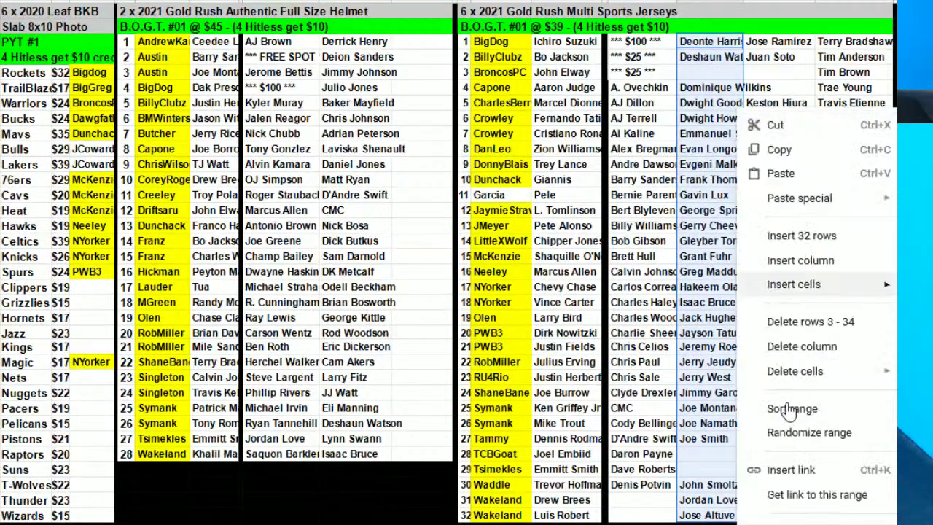
left_click(754, 408)
left_click(676, 378)
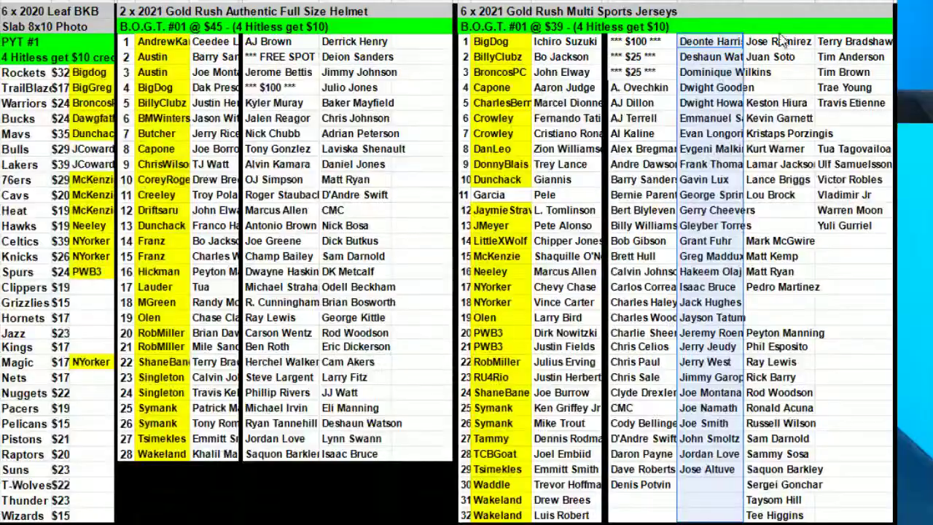
Step: Sort jersey player columns S (Jose Ramirez) and T (Terry Bradshaw) A→Z
left_click_drag(779, 42, 775, 517)
right_click(797, 270)
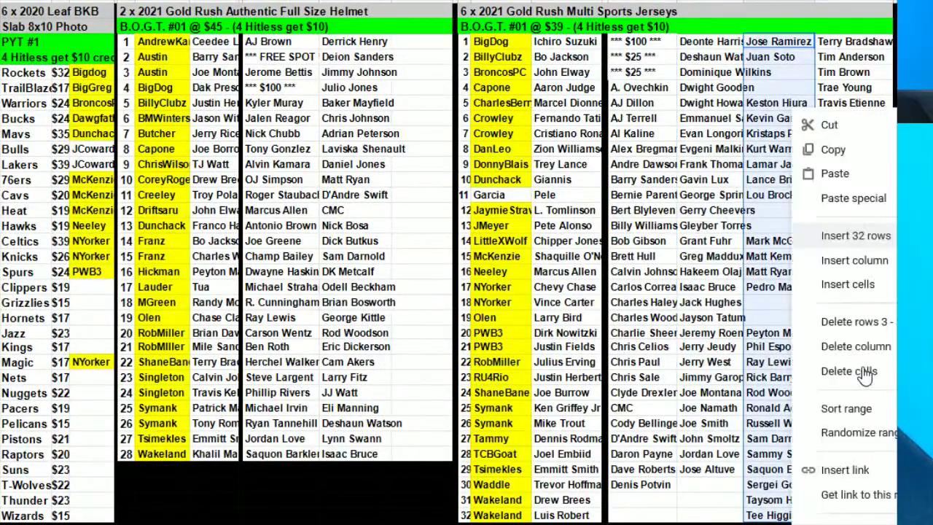
left_click(831, 406)
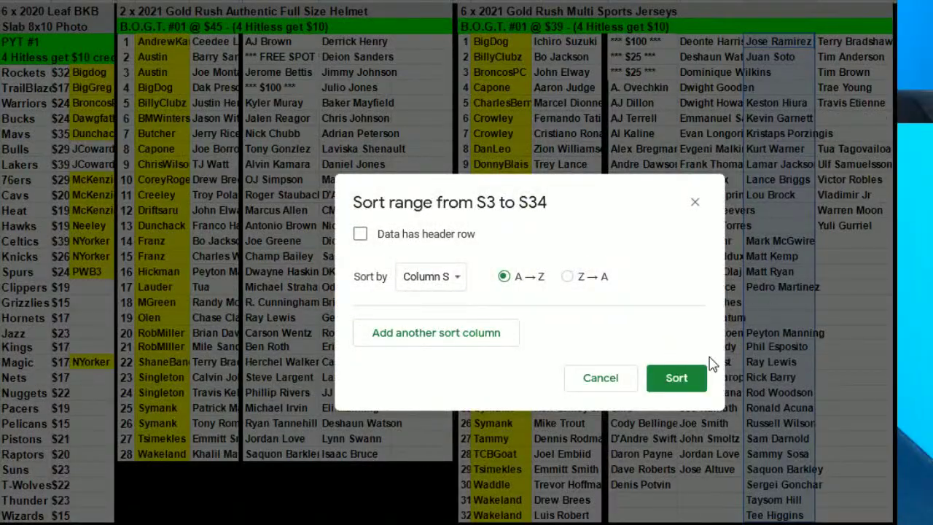
left_click(659, 372)
left_click_drag(854, 45, 858, 226)
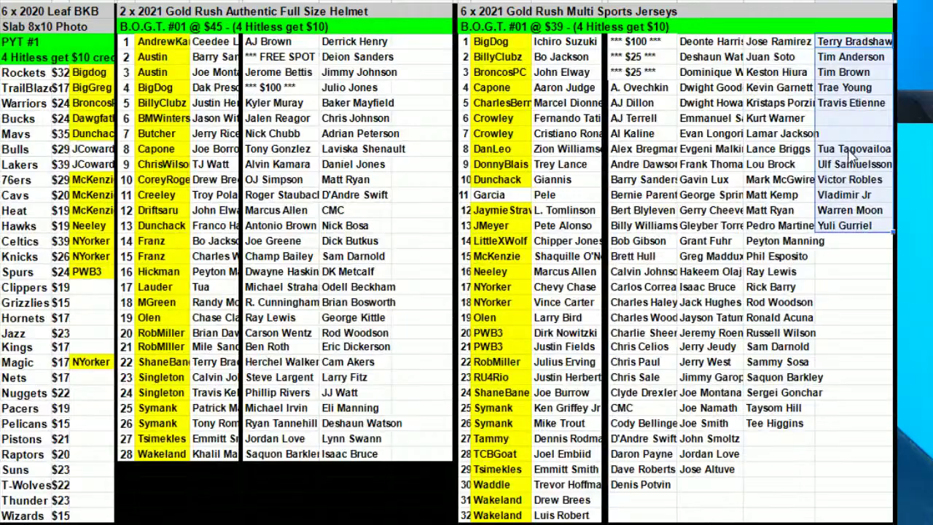
right_click(849, 109)
left_click(887, 409)
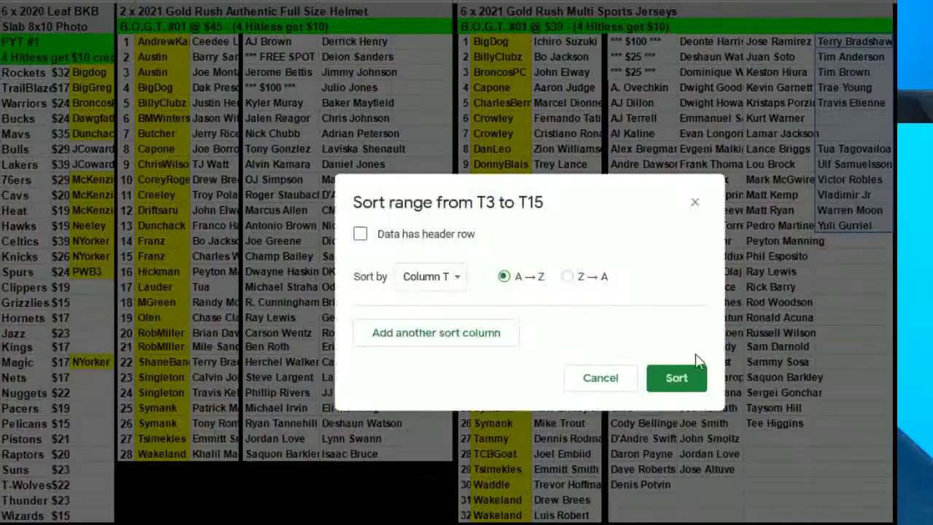
left_click(669, 376)
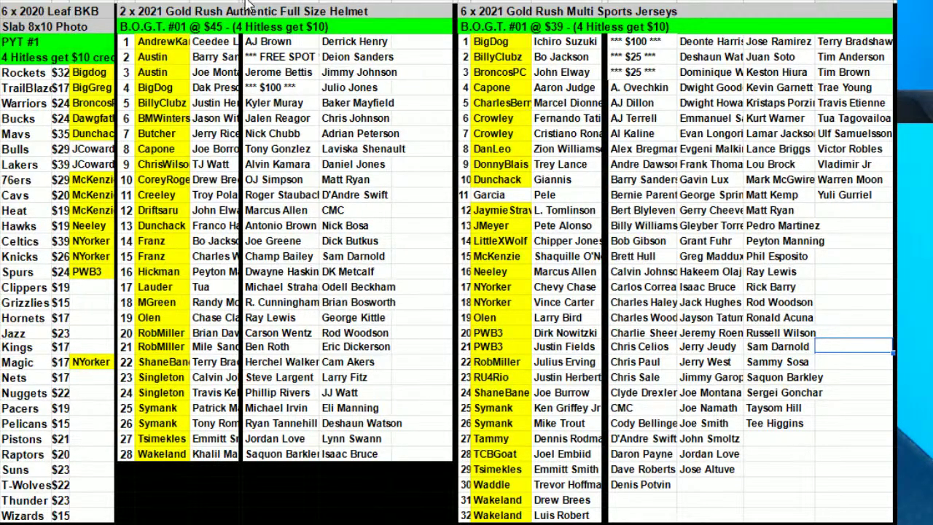
Step: Sort the Leaf BKB rows A5:C24 by buyer column C, then select the Antonio Brown–Nick Bosa pair
left_click_drag(32, 73, 44, 363)
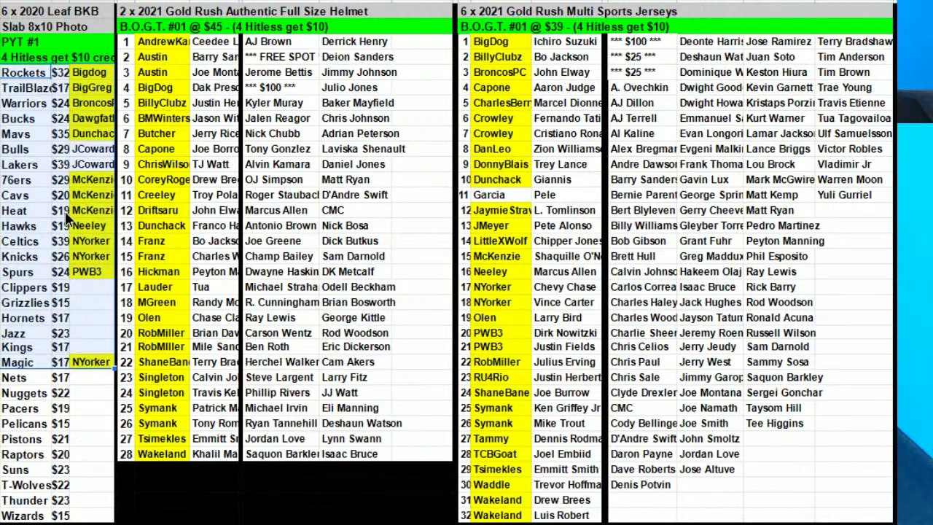
right_click(65, 211)
left_click(193, 411)
left_click(448, 276)
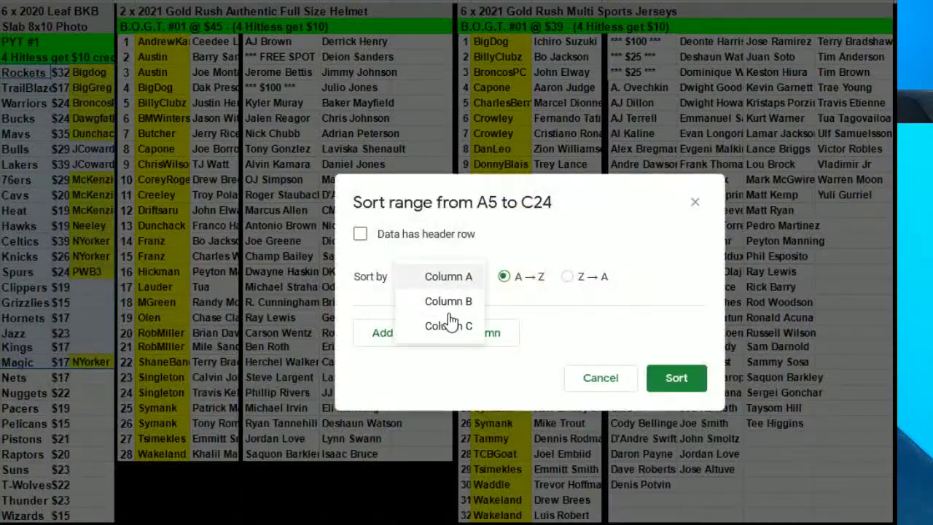
left_click(448, 325)
left_click(691, 385)
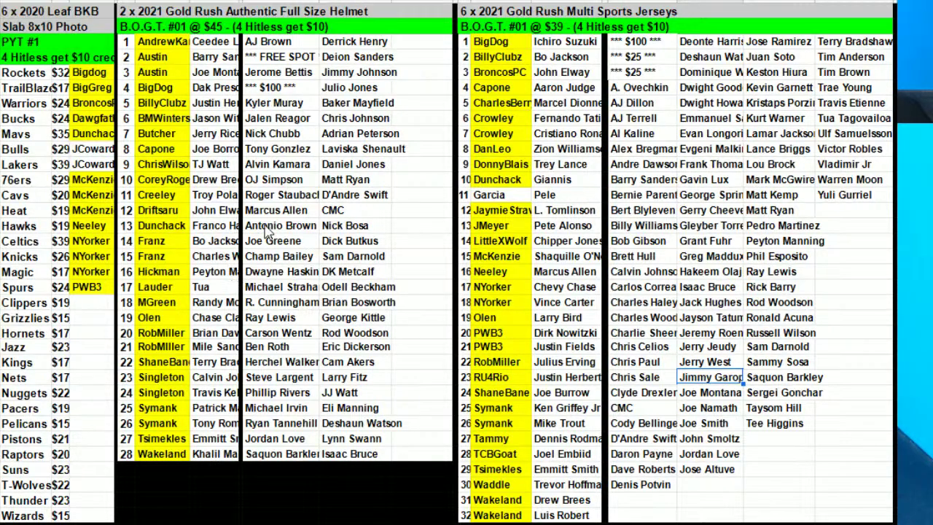
left_click_drag(290, 235, 344, 236)
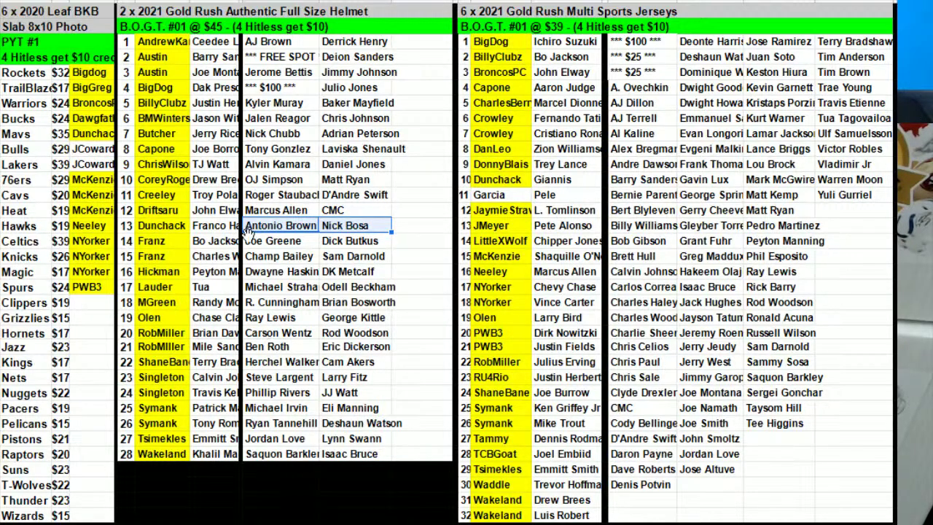
Step: Move D'Andre Swift into the empty row 16 cell and Dwayne Haskins beside Roger Staubach in row 11
left_click(284, 269)
left_click_drag(288, 262, 416, 275)
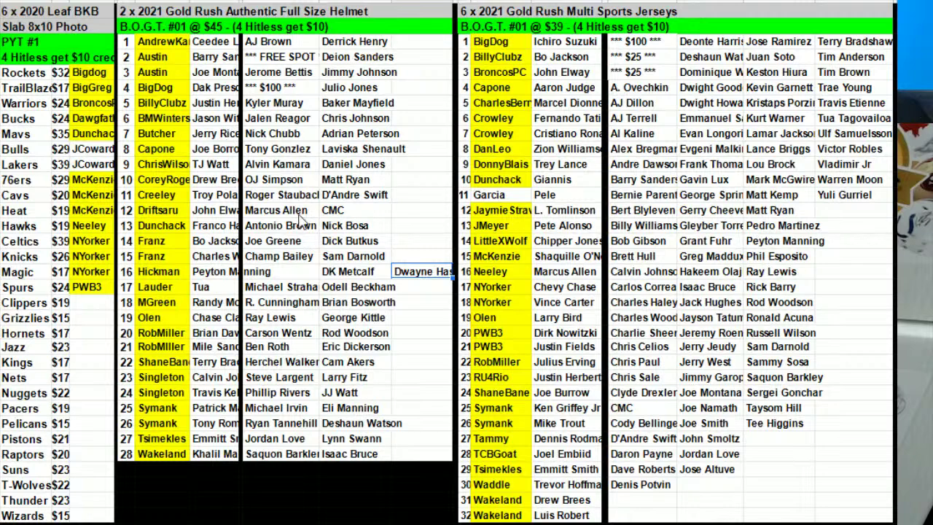
left_click(349, 199)
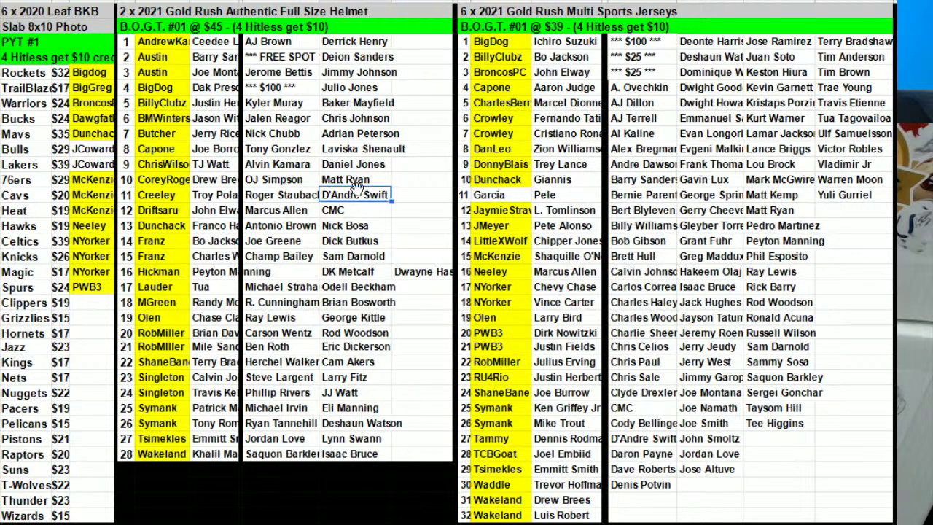
left_click_drag(357, 188, 302, 270)
left_click(436, 266)
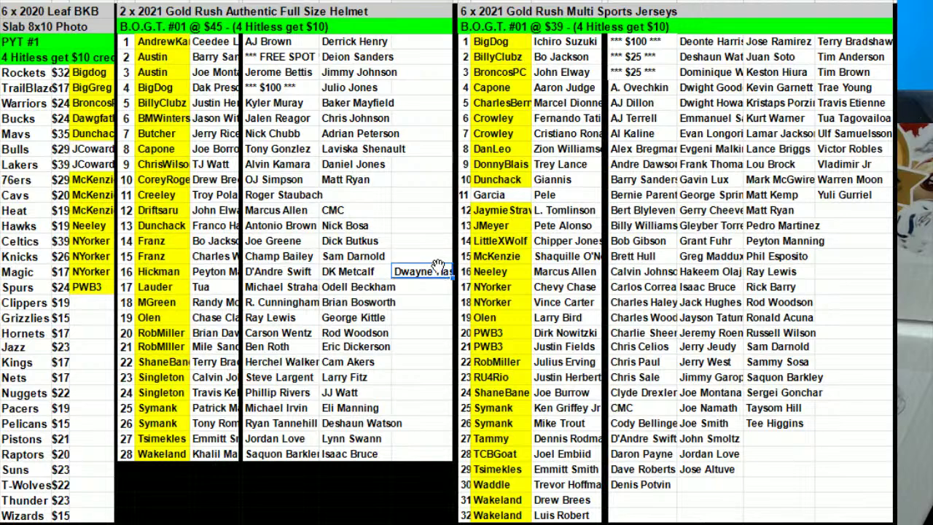
left_click_drag(437, 264, 350, 196)
left_click(408, 220)
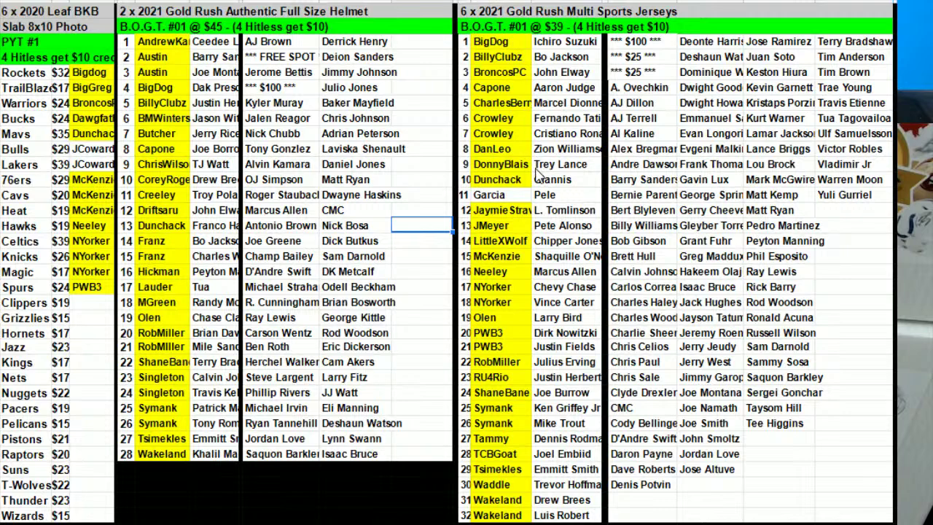
Step: Fill the Garcia buyer cell yellow to mark that jersey spot paid
left_click(507, 196)
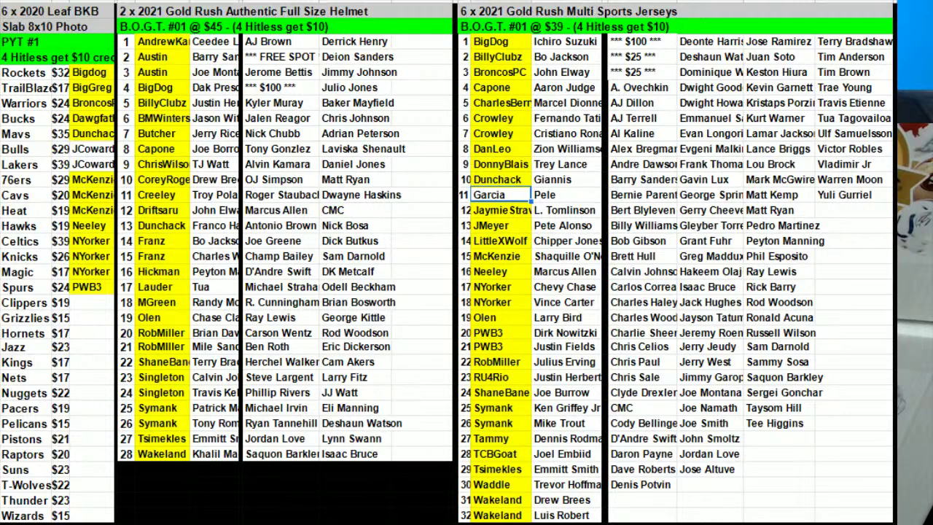
left_click(510, 0)
left_click(563, 26)
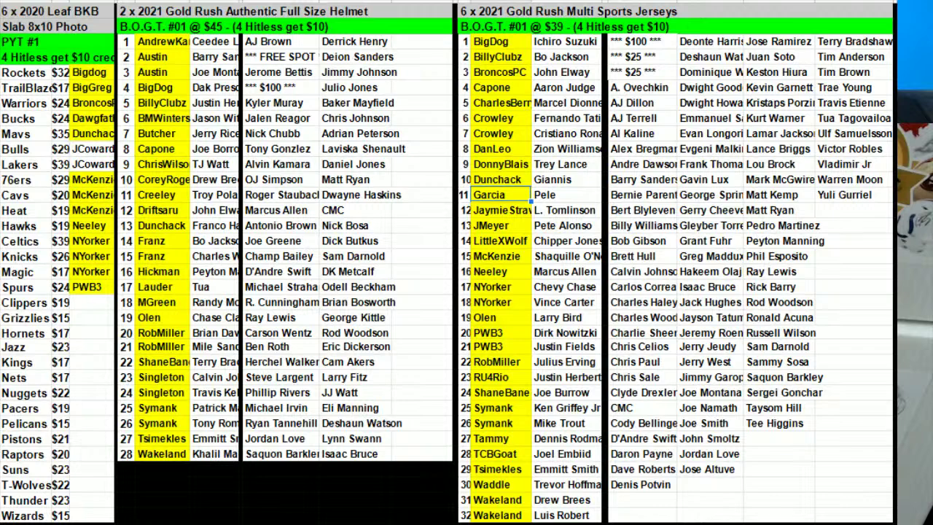
Step: Move the Deonte Harris–Jose Altuve names below Denis Potvin in the first player column
left_click(730, 42)
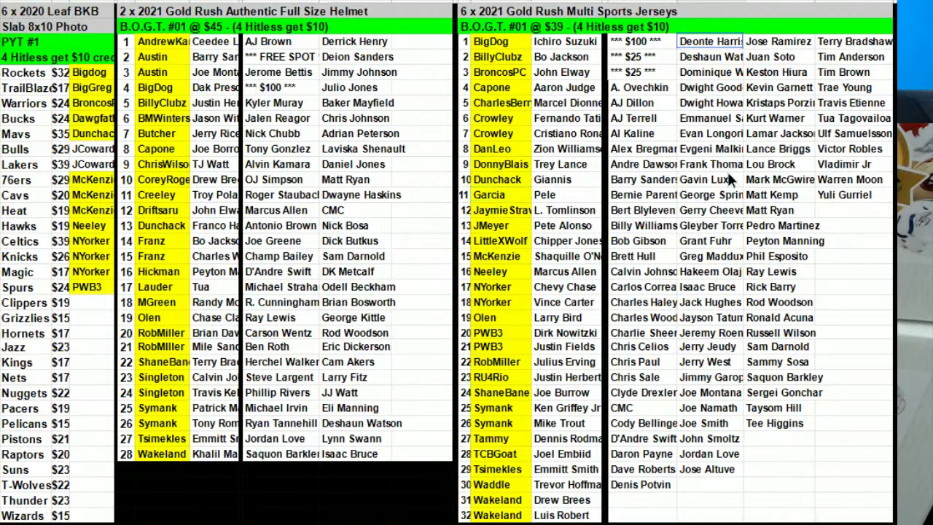
left_click_drag(728, 175, 728, 468)
key("ctrl+c")
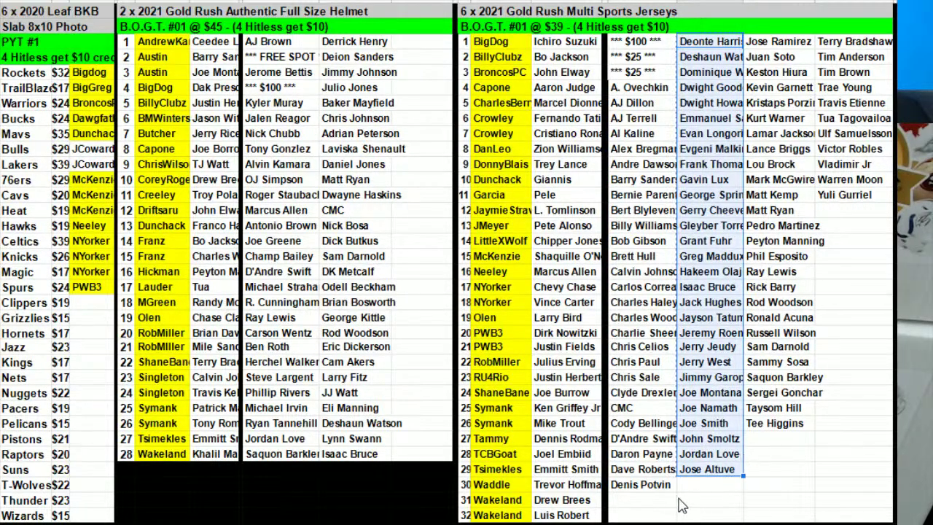
left_click(659, 503)
key("ctrl+v")
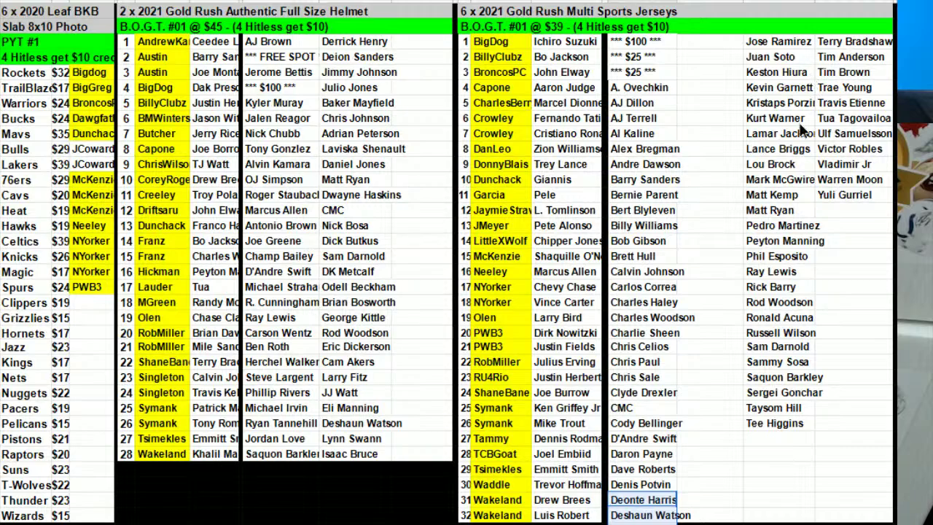
Step: Cut the Jose Ramirez–Tee Higgins names and paste them below Jose Altuve
left_click_drag(776, 41, 792, 434)
key("ctrl+x")
scroll(683, 454, "down", 10)
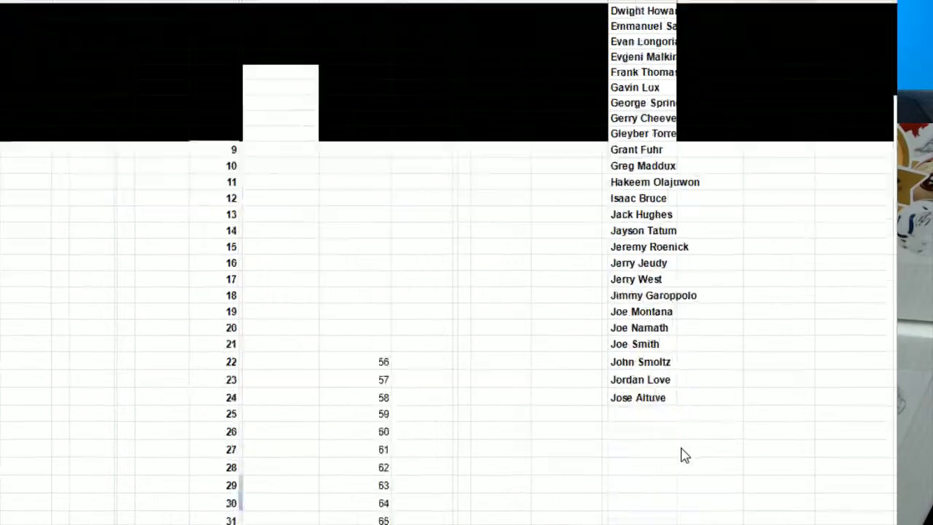
left_click(635, 415)
key("ctrl+v")
scroll(800, 375, "up", 10)
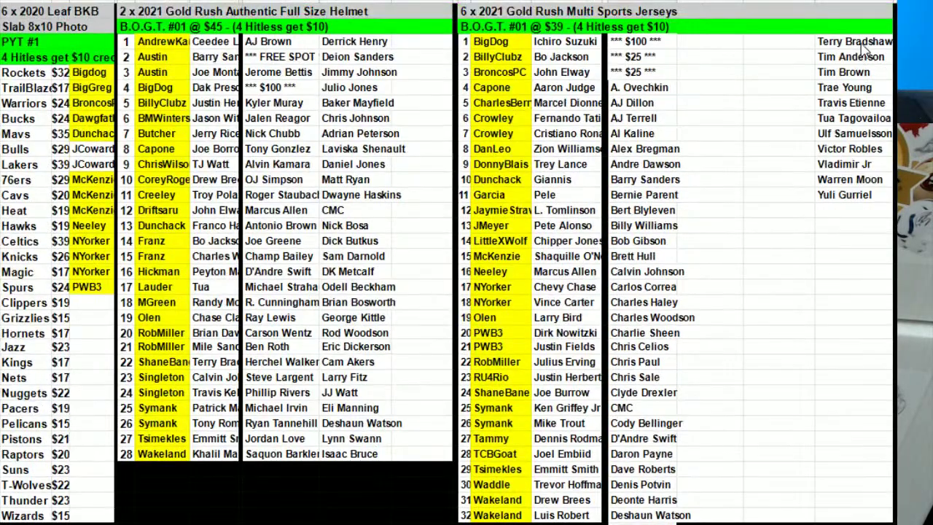
Step: Cut the Terry Bradshaw–Yuli Gurriel names and paste them below Tee Higgins
left_click_drag(862, 45, 853, 195)
key("ctrl+x")
scroll(753, 344, "down", 10)
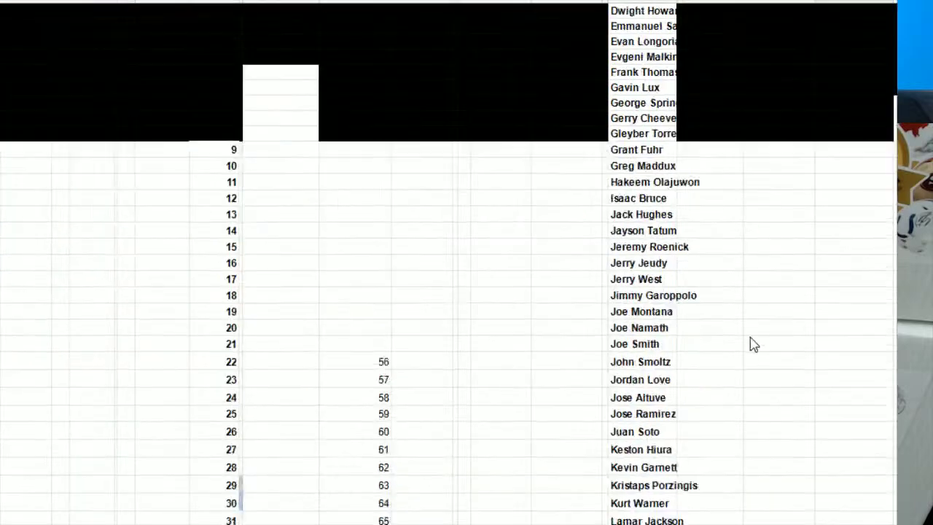
scroll(753, 345, "down", 5)
left_click(653, 430)
key("ctrl+v")
scroll(739, 391, "down", 5)
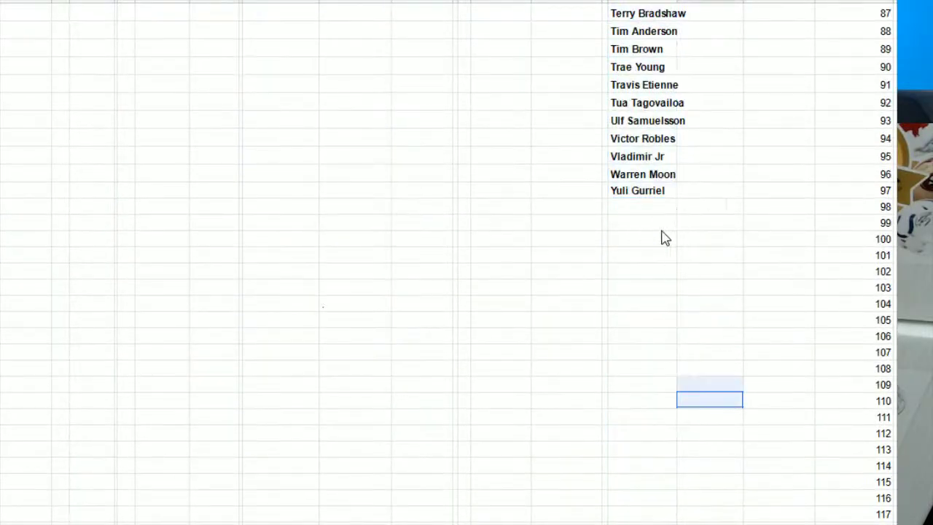
left_click(658, 190)
scroll(640, 43, "up", 10)
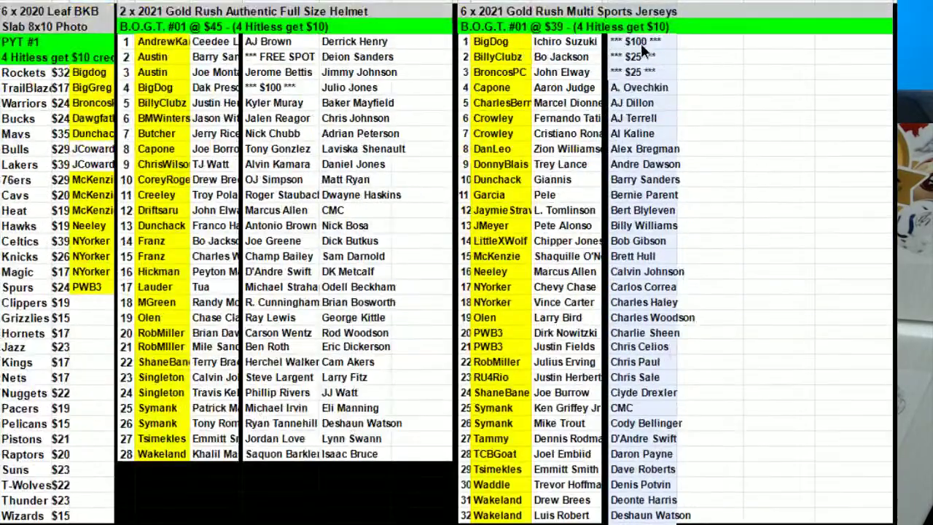
Step: Sort the merged jersey player range Q3:Q98 A→Z with Sort range
left_click(641, 43, "shift")
right_click(656, 182)
left_click(726, 346)
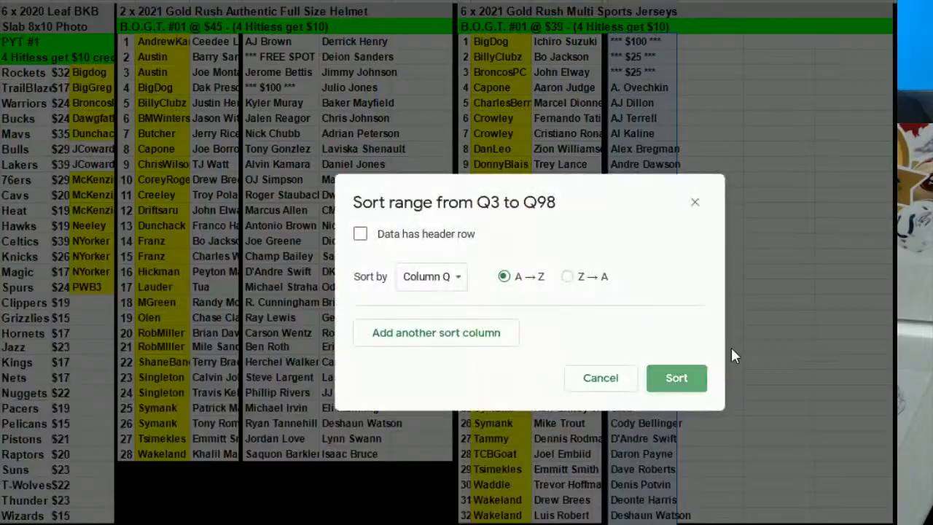
left_click(676, 378)
left_click(747, 318)
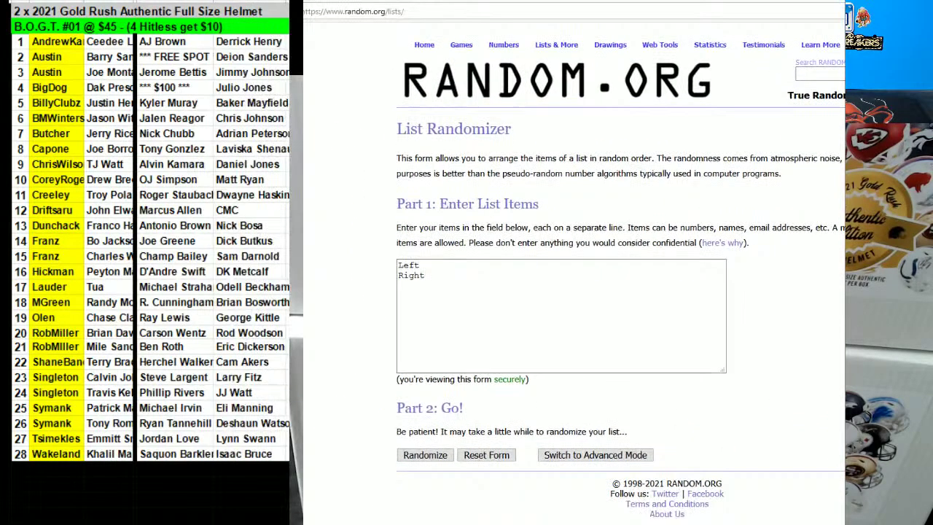
Step: Roll the two dice on Random.org's Dice Roller, getting 4 and 2
key("alt+Left")
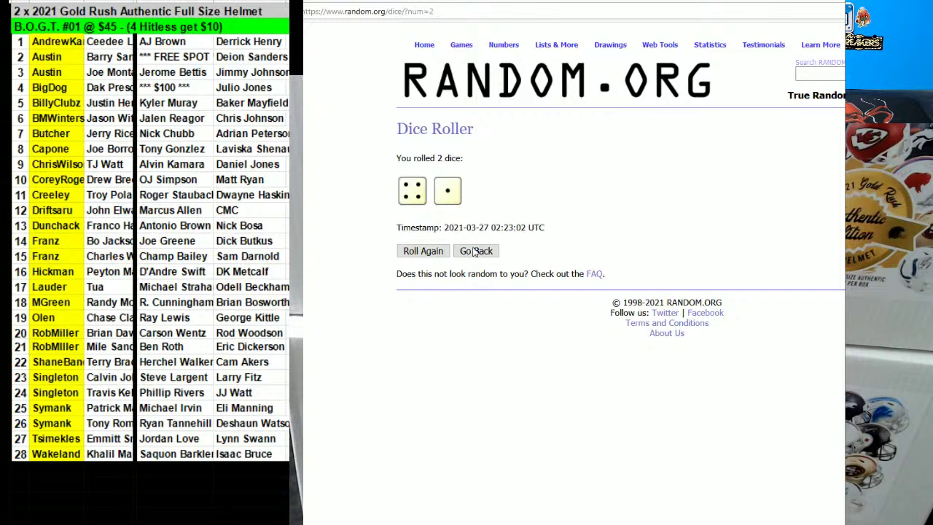
left_click(476, 250)
key("Return")
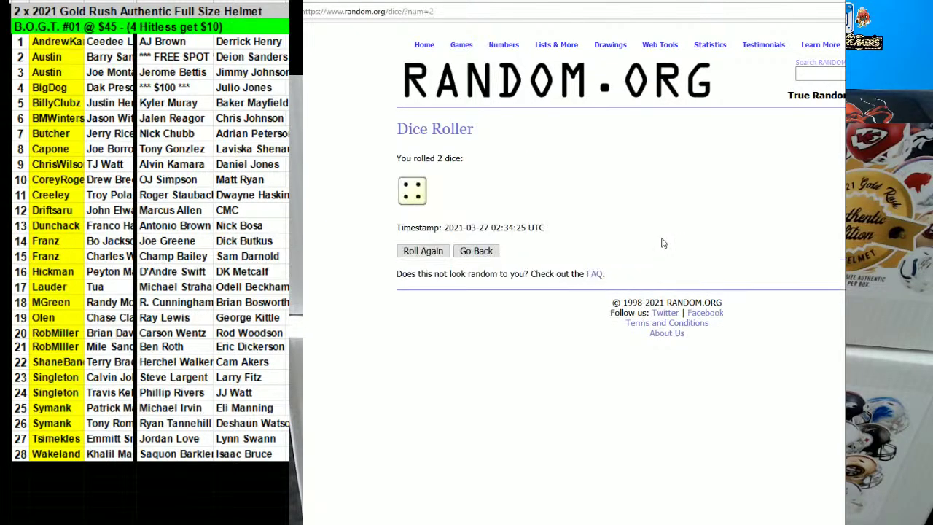
Step: Randomize the Left/Right list five times, then return to the dice result
key("alt+Left")
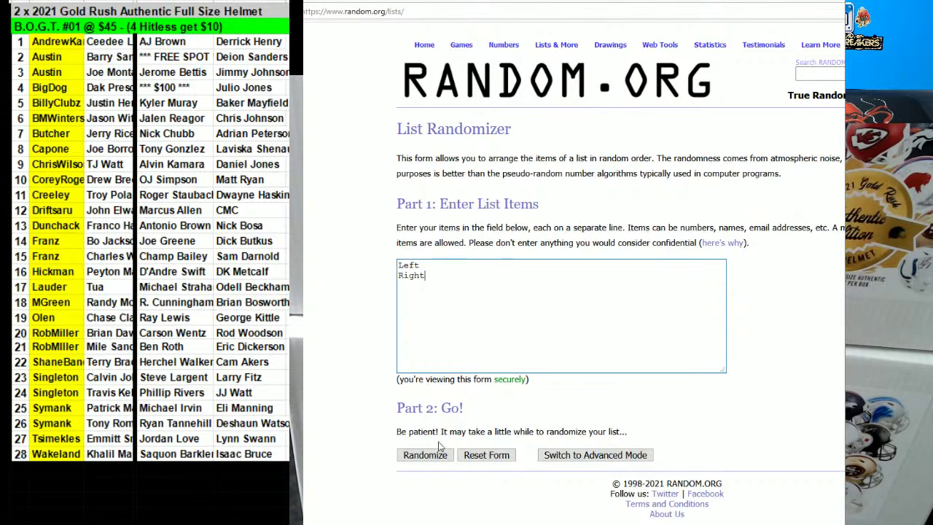
key("Return")
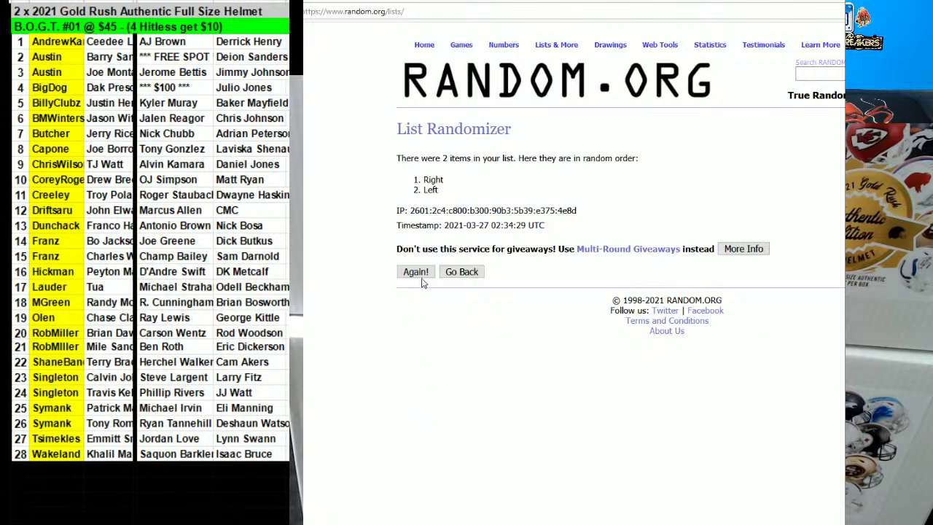
key("Return")
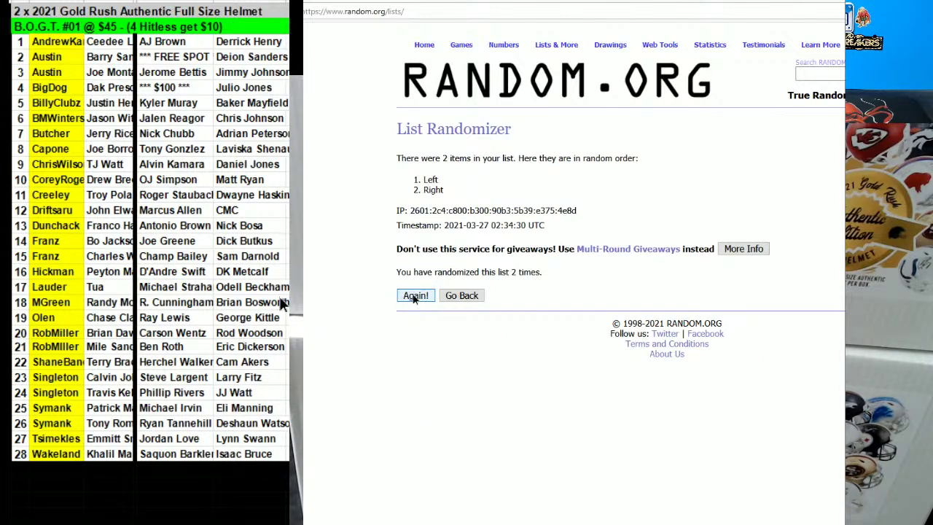
left_click(415, 295)
left_click(416, 295)
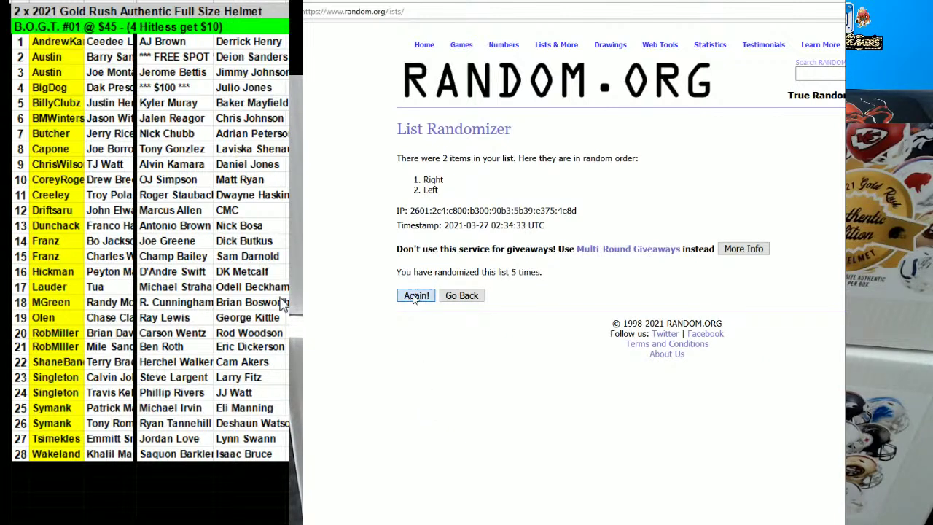
left_click(415, 295)
key("alt+Left")
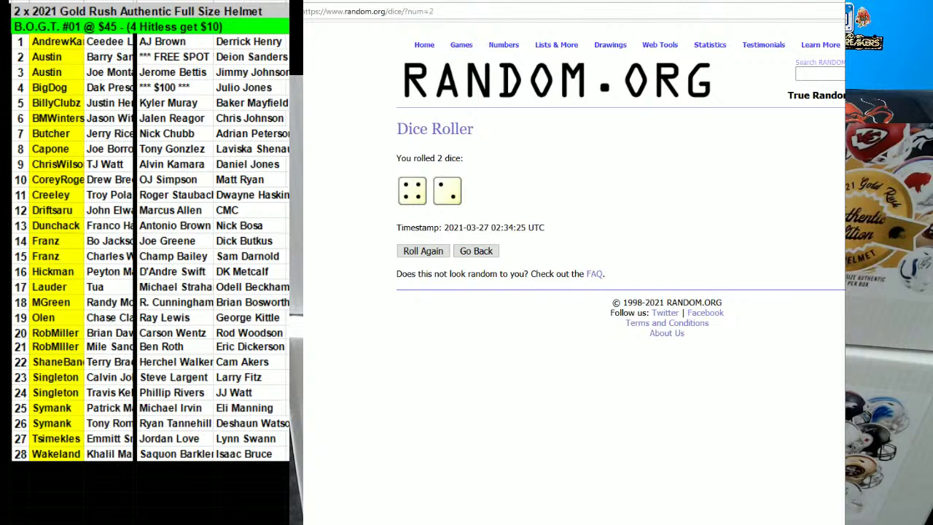
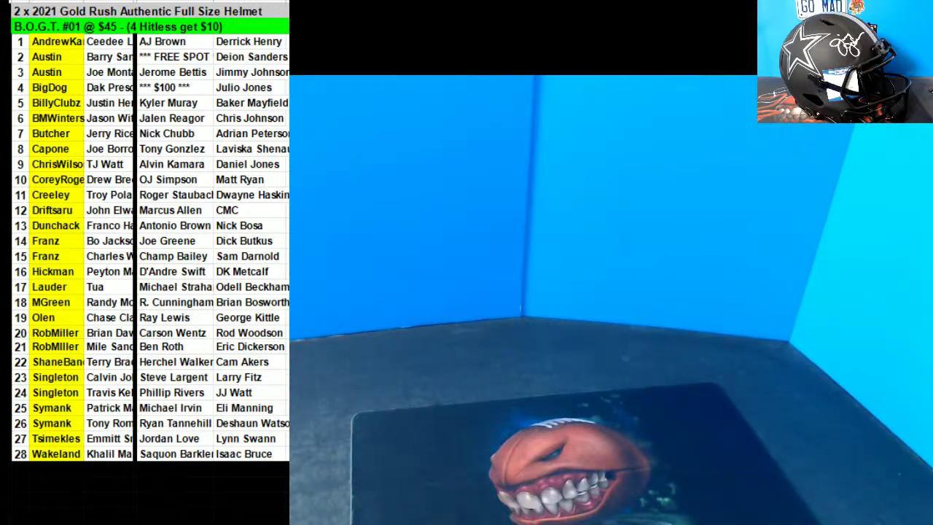
key("ctrl+t")
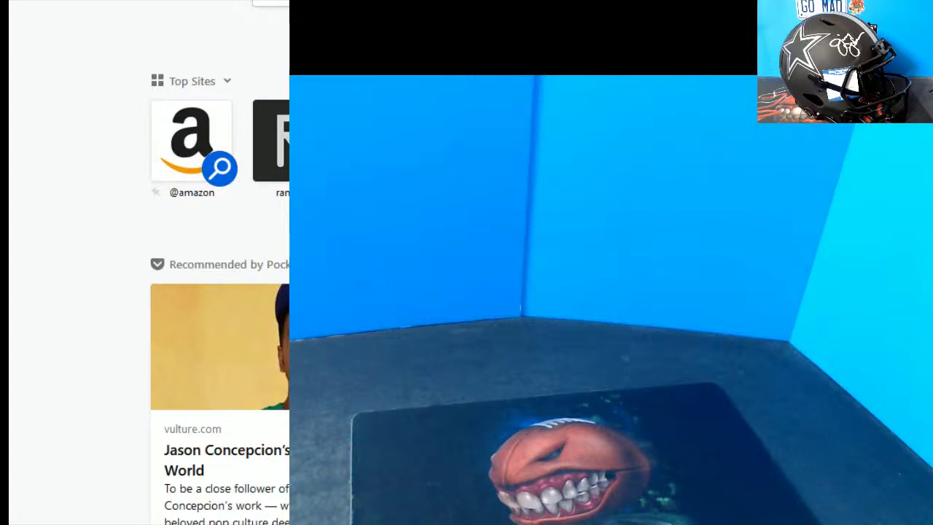
key("ctrl+w")
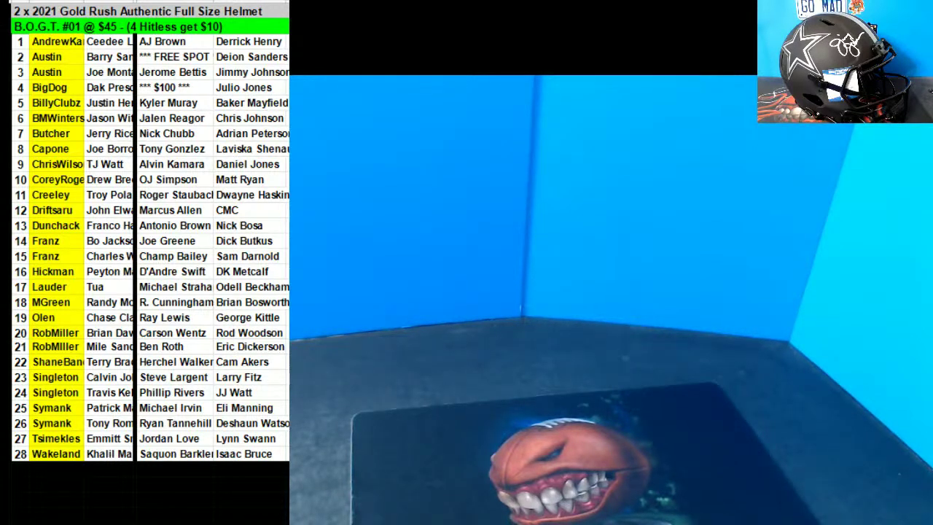
Step: Clear the duplicate buyer entries in A3 and A14, then copy buyer names A1:A28 for the randomizer
left_click_drag(71, 44, 55, 456)
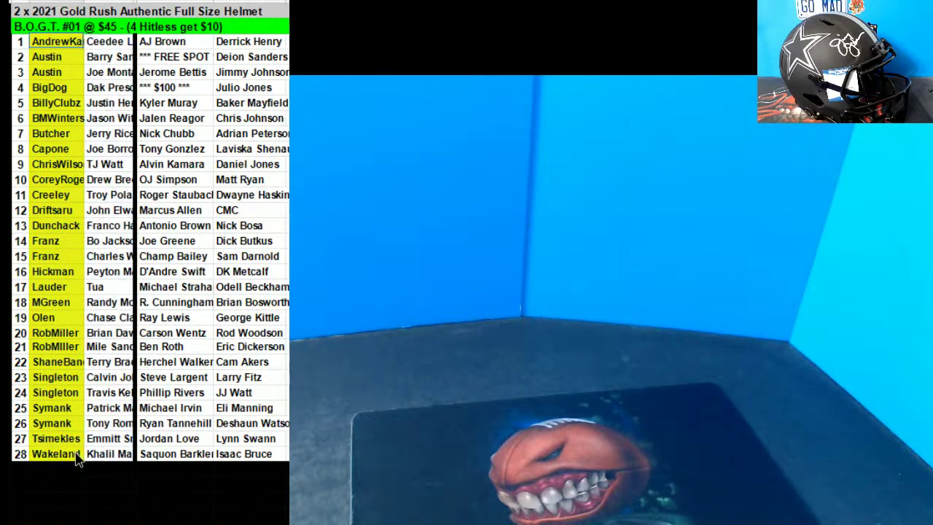
left_click(54, 58)
left_click(55, 72)
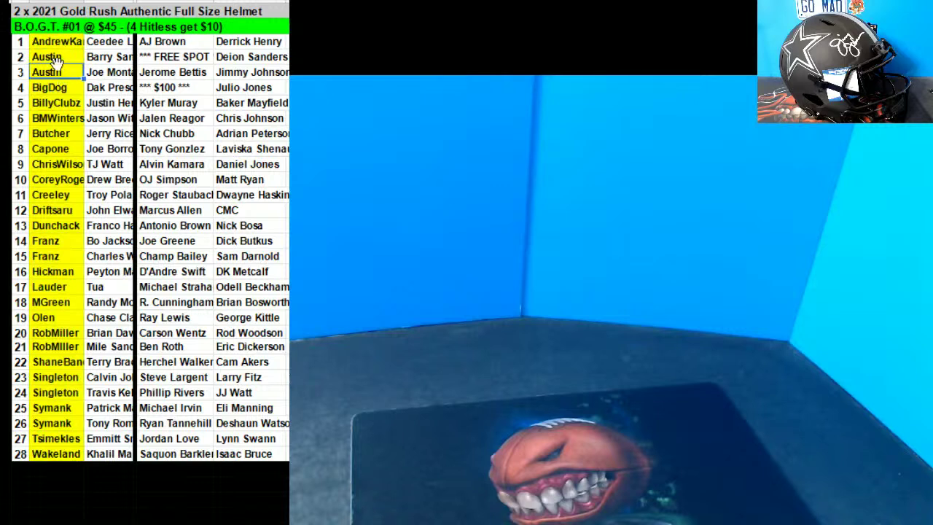
key("Delete")
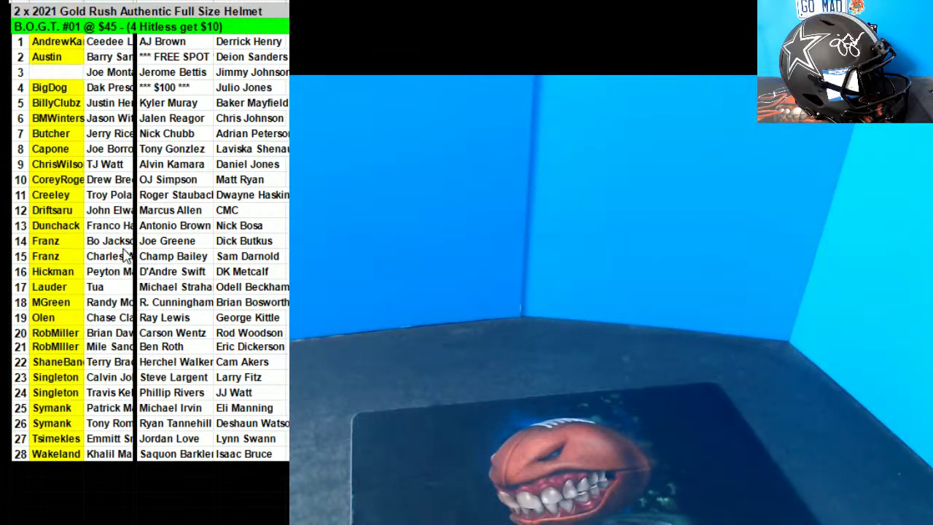
left_click(57, 241)
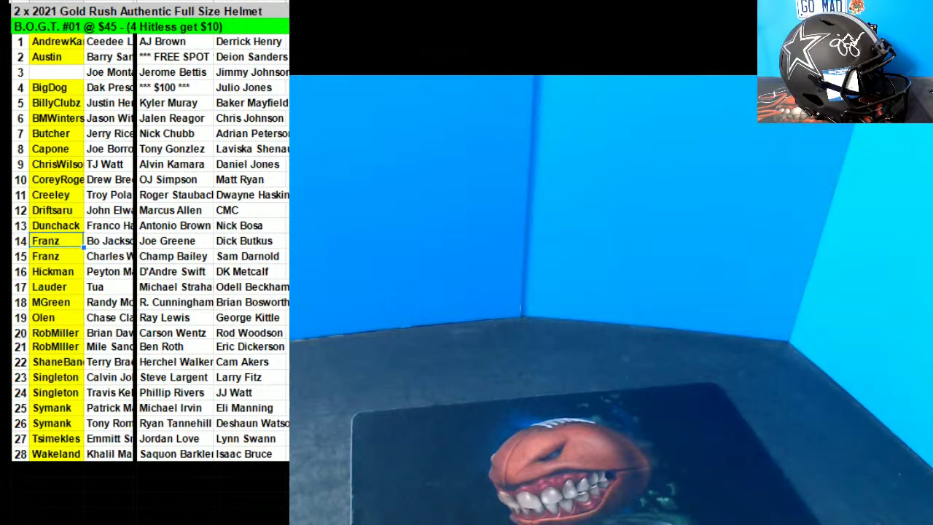
key("Delete")
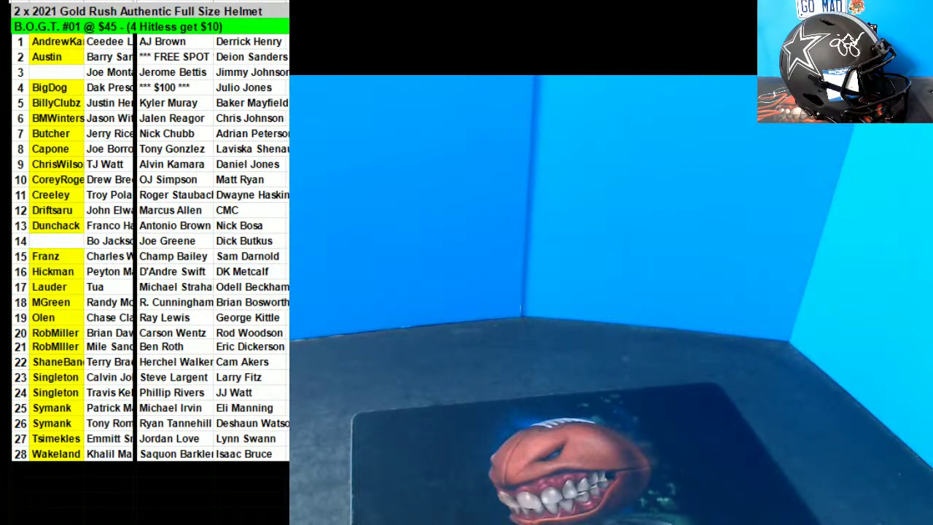
left_click_drag(62, 44, 57, 453)
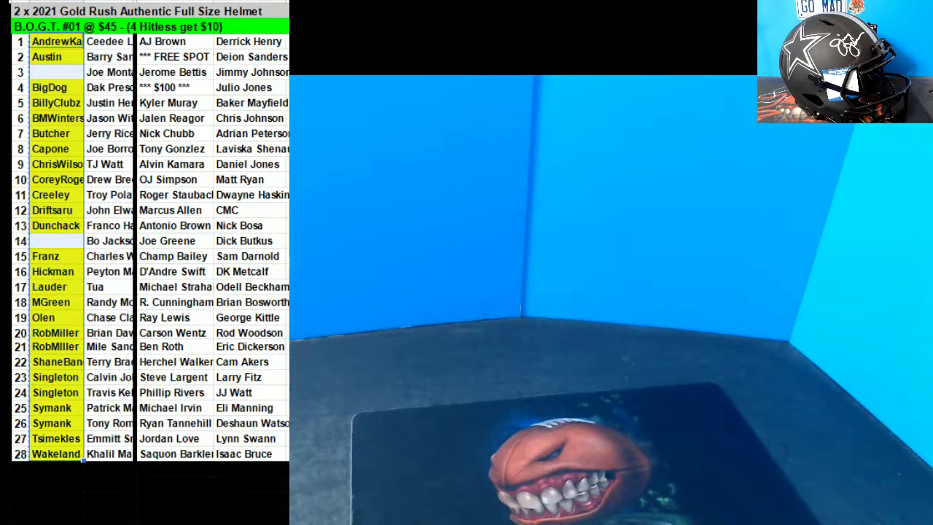
key("alt+Tab")
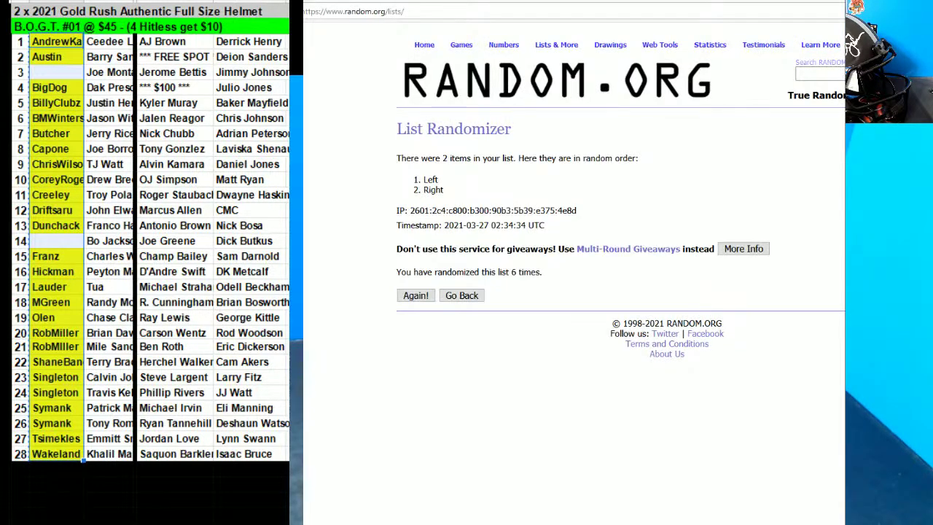
Step: Paste the buyer names into the List Randomizer and delete the two blank lines
left_click(399, 6)
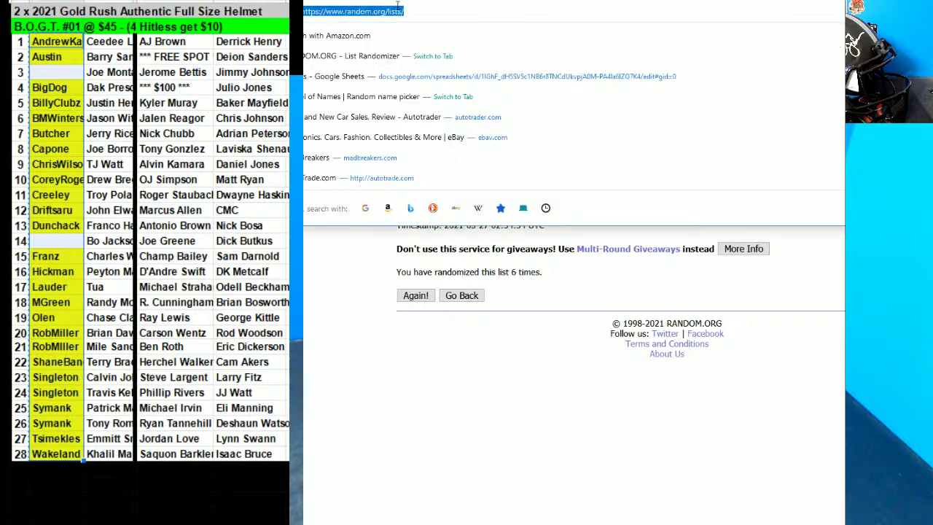
key("Escape")
key("ctrl+v")
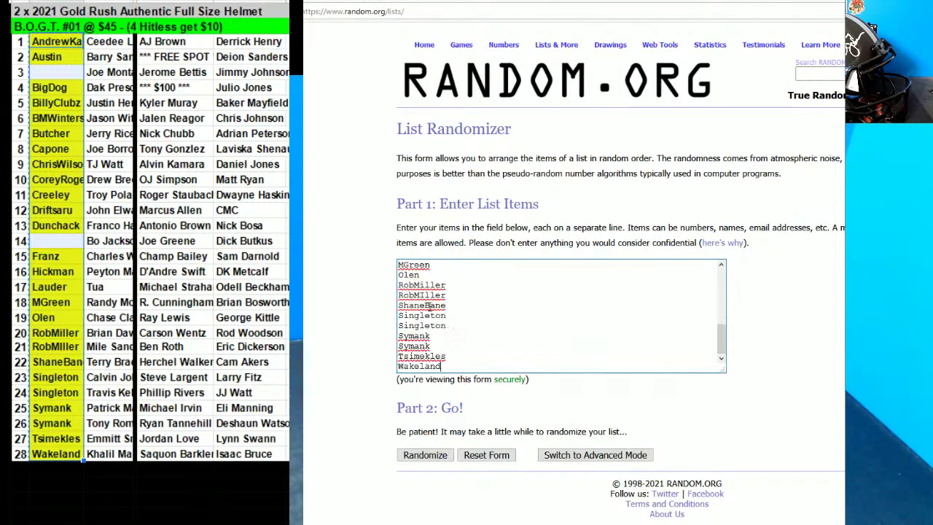
scroll(437, 328, "up", 5)
left_click(430, 289)
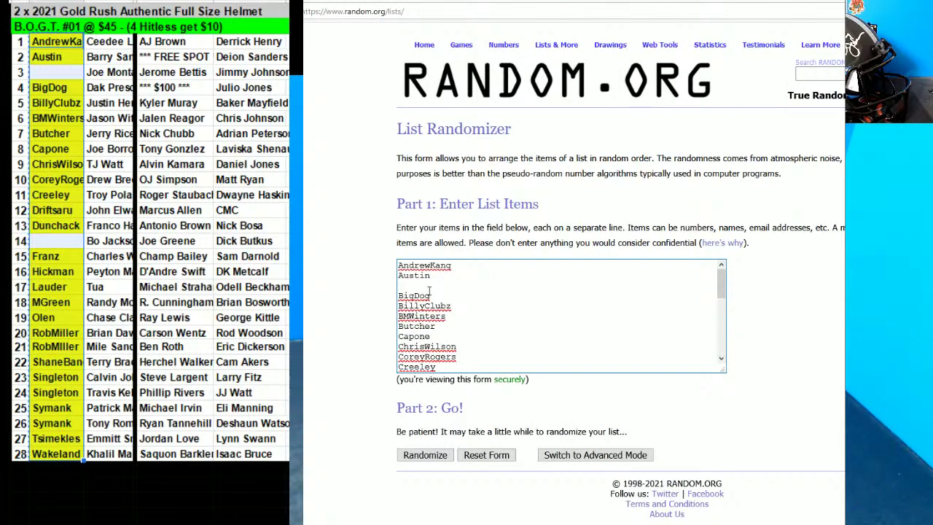
key("BackSpace")
scroll(472, 342, "down", 2)
scroll(437, 332, "up", 1)
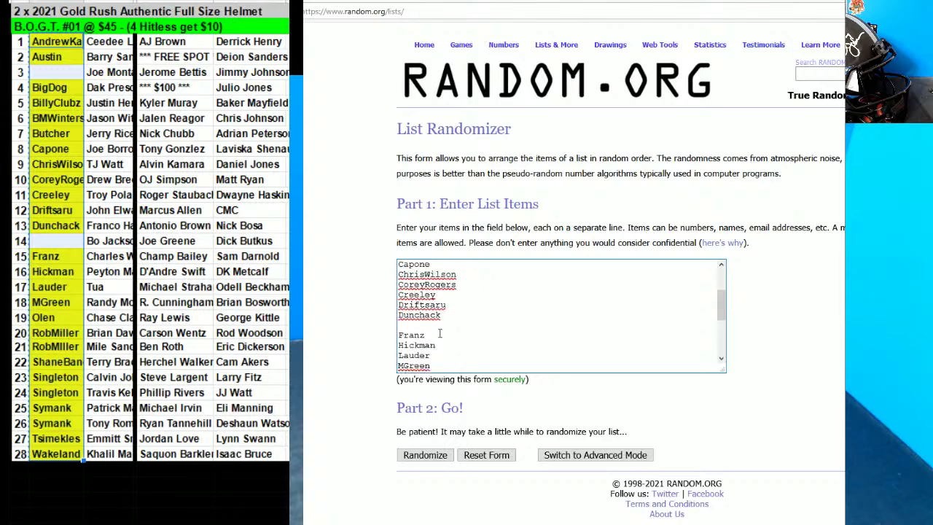
left_click(433, 330)
key("BackSpace")
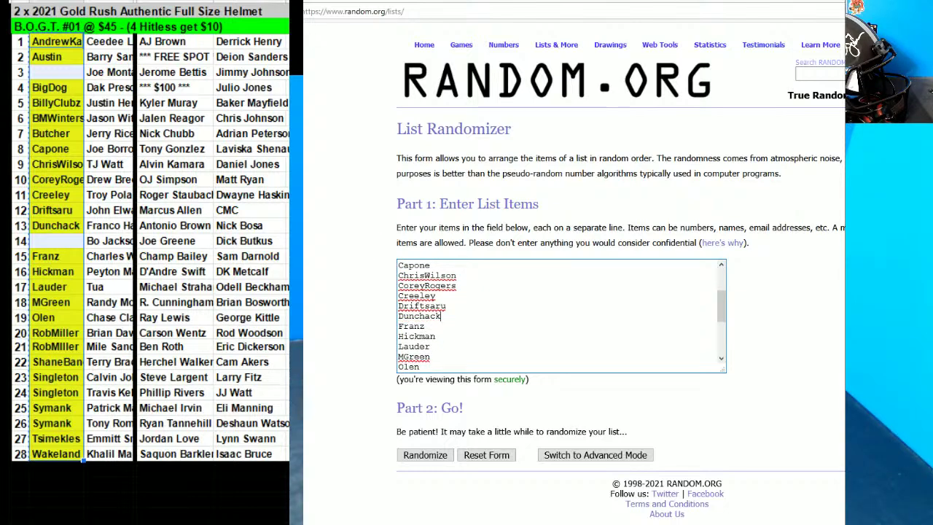
Step: Roll two new dice on the Dice Roller, then return to the list form
key("alt+Left")
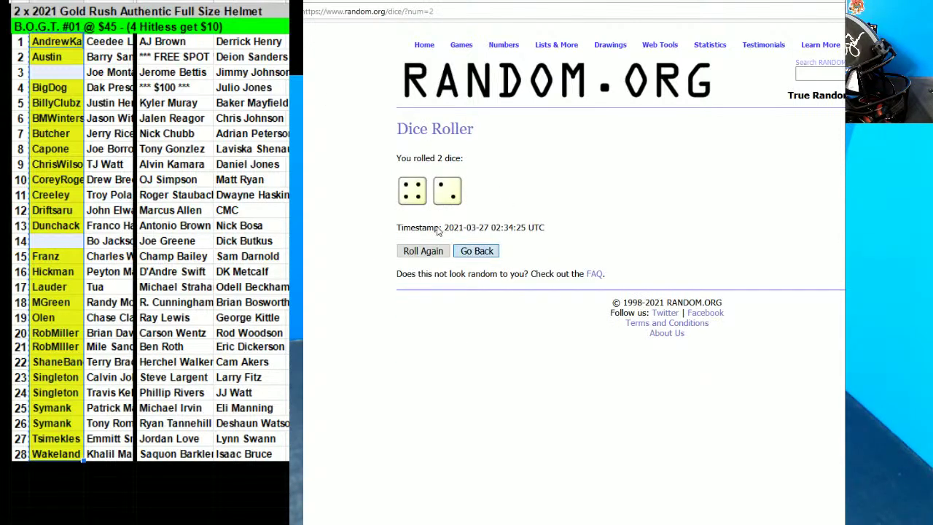
key("alt+Left")
key("Return")
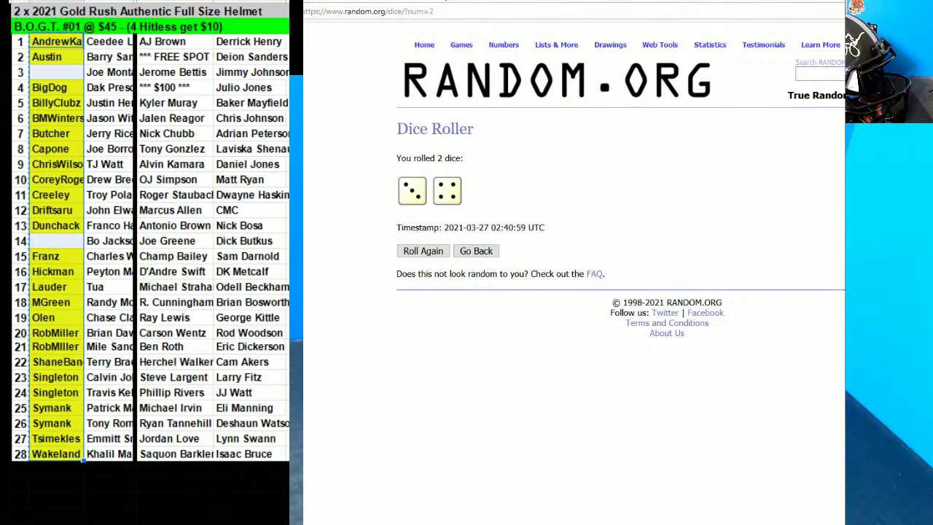
key("alt+Left")
Step: Randomize the 26 buyer names, then reshuffle the list five more times
left_click(422, 455)
scroll(415, 465, "down", 1)
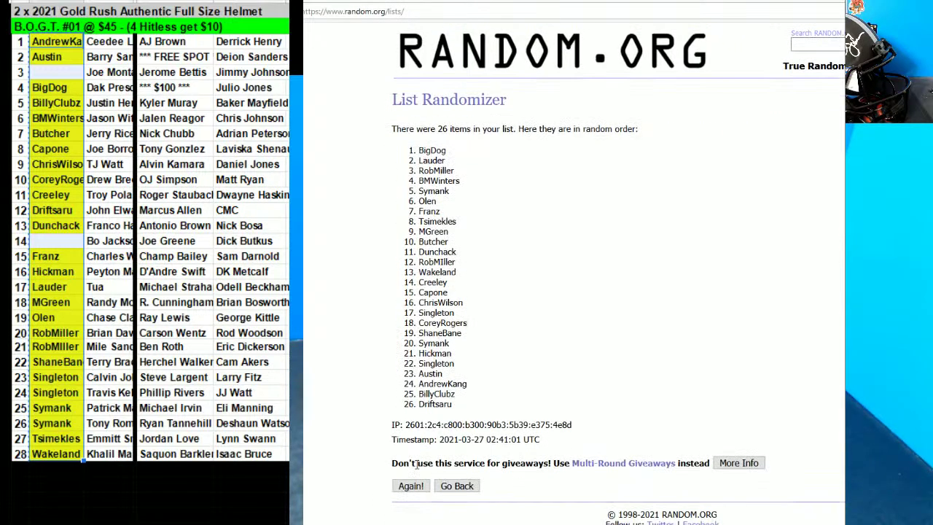
left_click(411, 485)
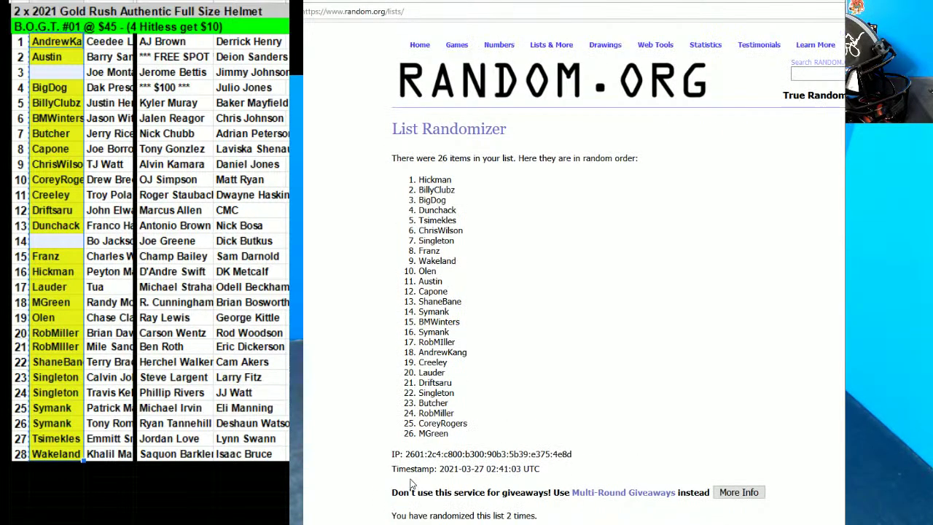
scroll(413, 487, "down", 1)
left_click(411, 487)
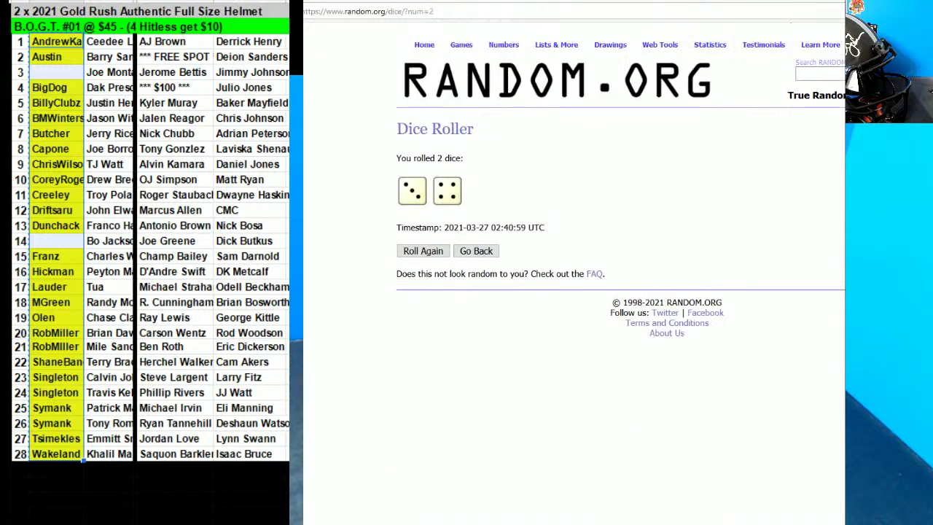
scroll(410, 488, "down", 1)
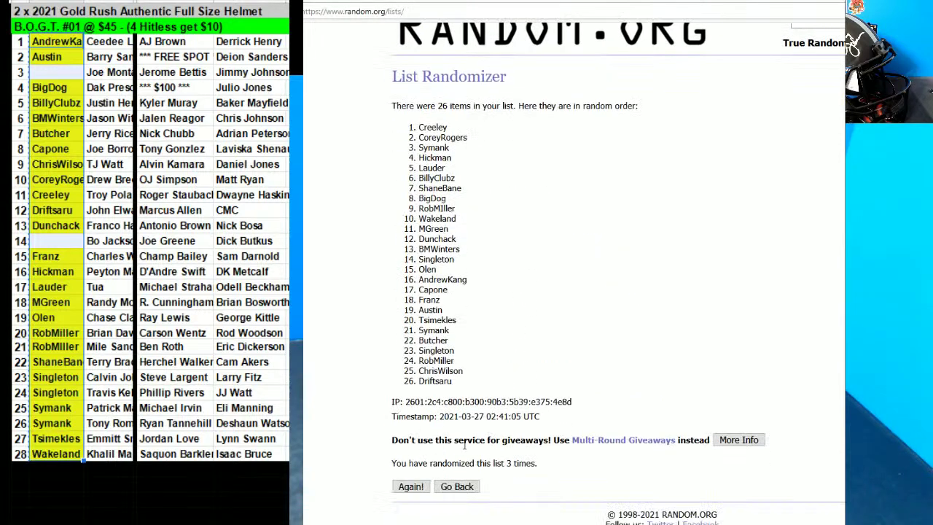
left_click(411, 486)
scroll(410, 487, "down", 1)
left_click(411, 486)
scroll(409, 486, "down", 1)
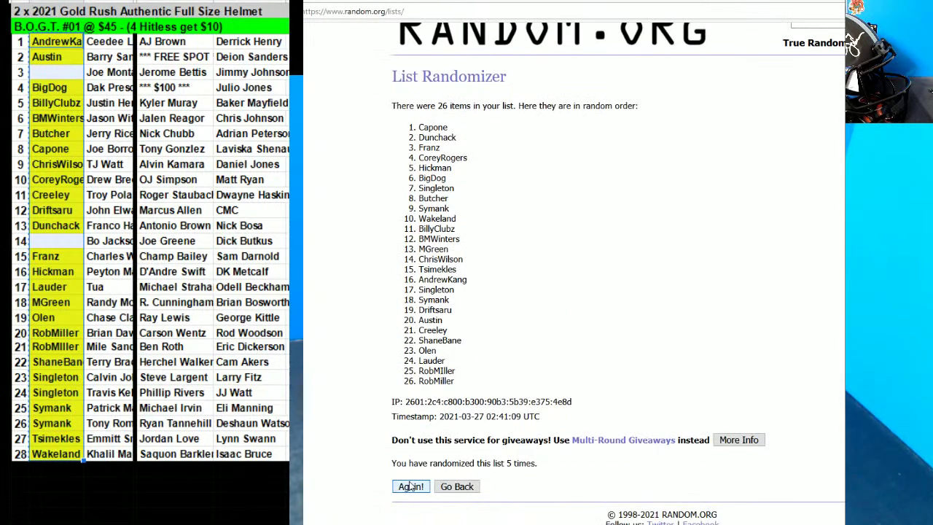
left_click(410, 485)
left_click(410, 486)
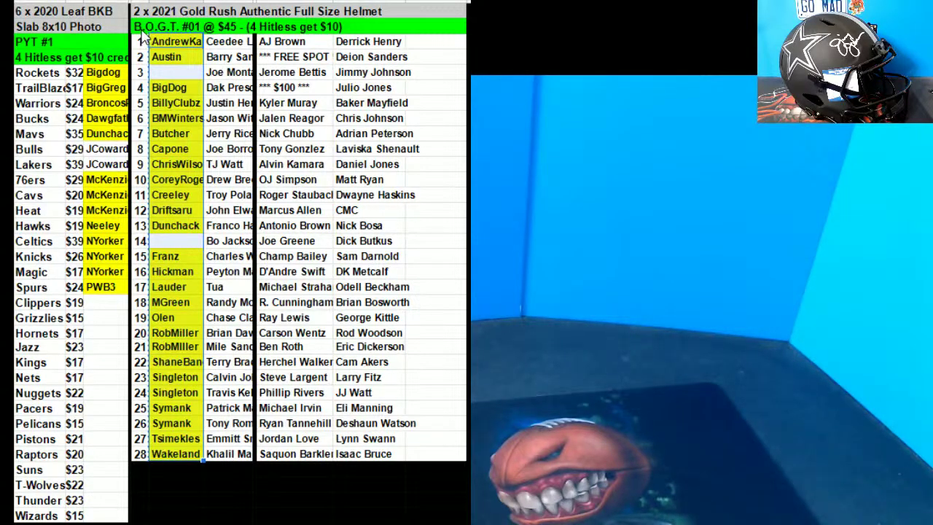
Step: Change the sheet title from B.O.G.T. #01 to #02
left_click(195, 26)
double_click(192, 26)
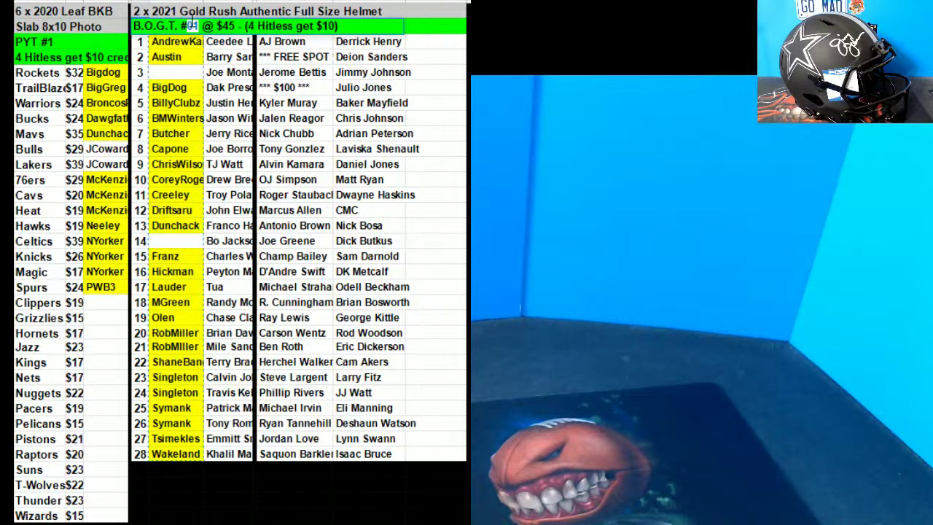
type("04")
key("BackSpace")
type("2")
Step: Clear buyer names rows 1–28 and remove their yellow fill
left_click_drag(196, 45, 197, 457)
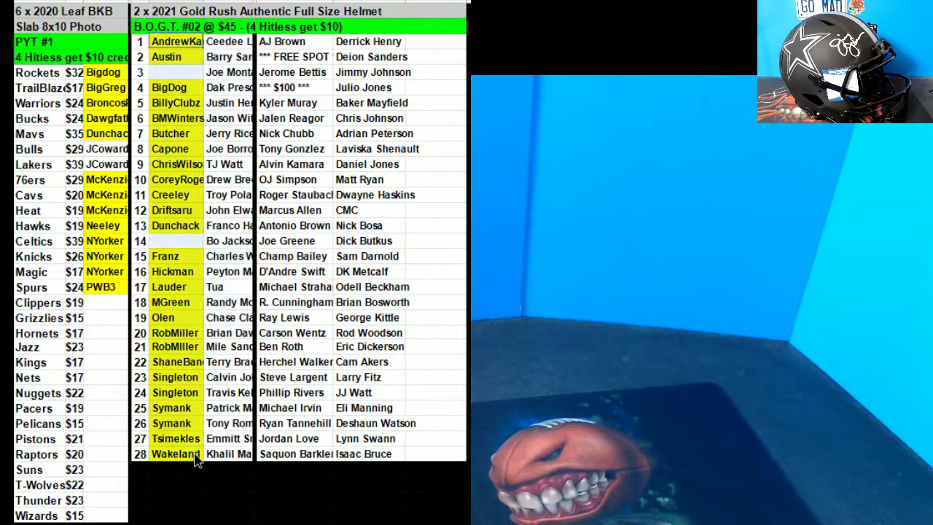
key("Delete")
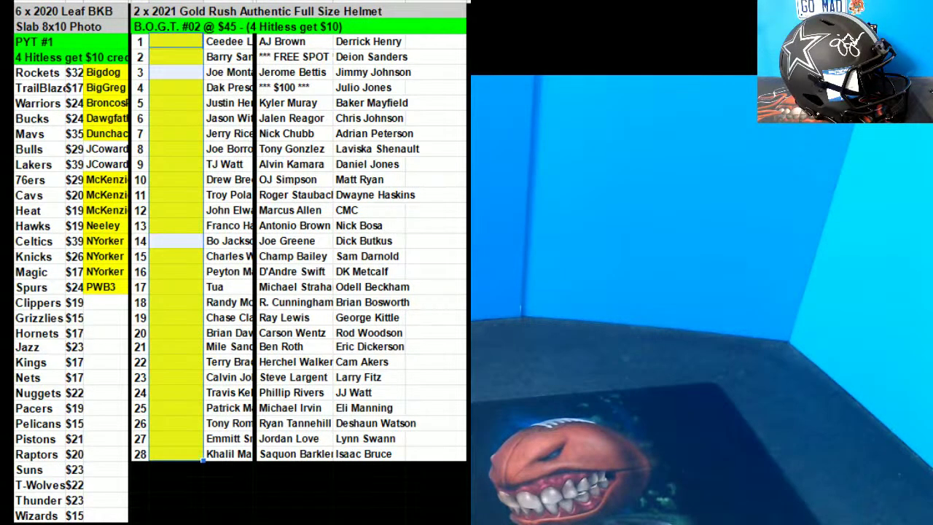
key("alt+h")
key("h")
key("n")
Step: Combine the player name columns into one list below Saquon Barkley and Khalil Mack
left_click_drag(229, 41, 253, 467)
key("ctrl+x")
left_click(272, 466)
key("ctrl+v")
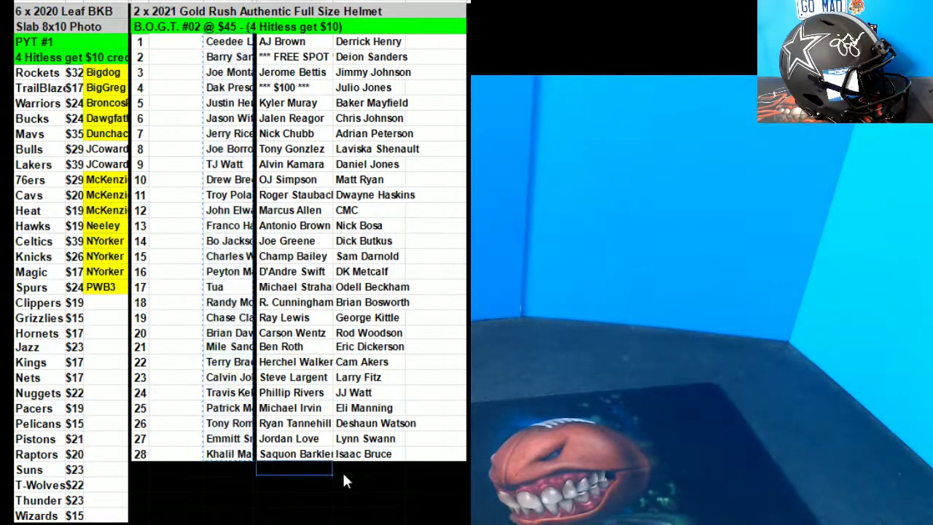
left_click_drag(349, 43, 352, 453)
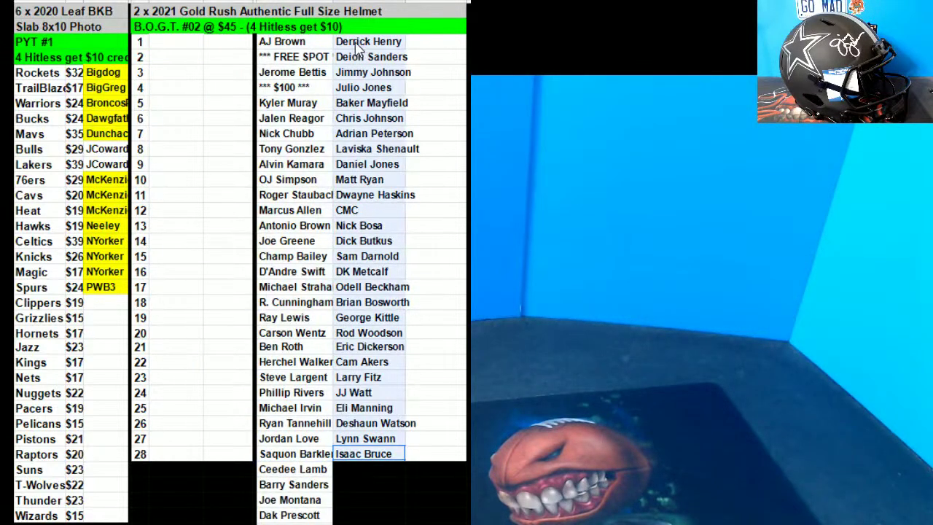
key("ctrl+x")
scroll(352, 271, "down", 6)
left_click(297, 481)
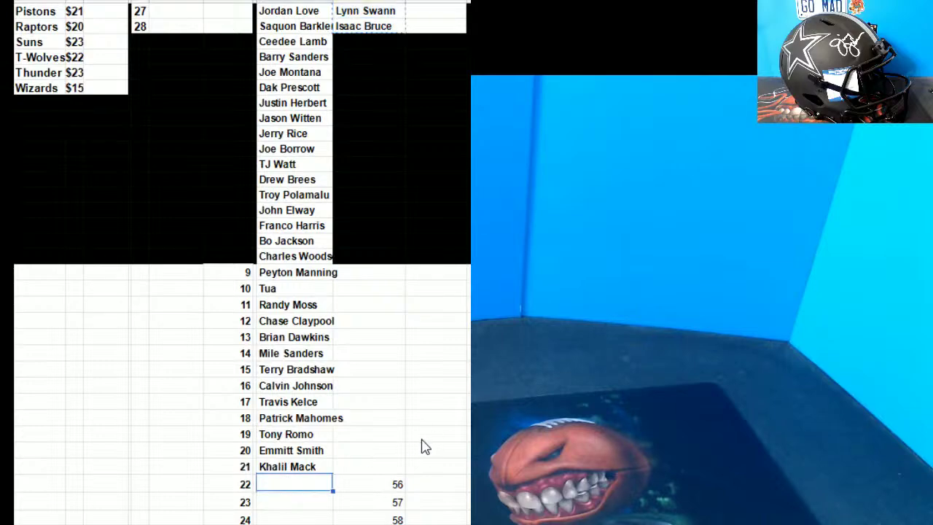
key("ctrl+v")
scroll(386, 481, "down", 6)
Step: Sort the combined player names list alphabetically
left_click_drag(308, 493, 285, 41)
right_click(297, 100)
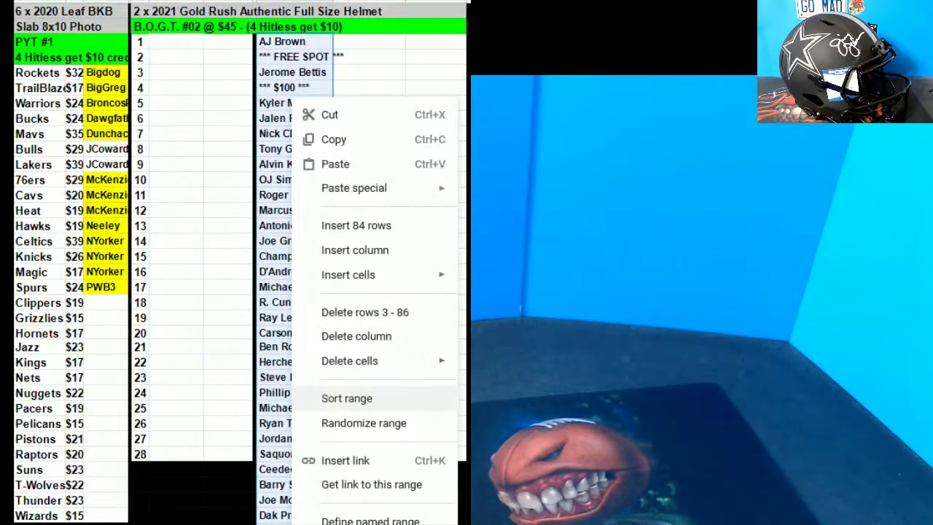
left_click(401, 397)
scroll(290, 246, "down", 5)
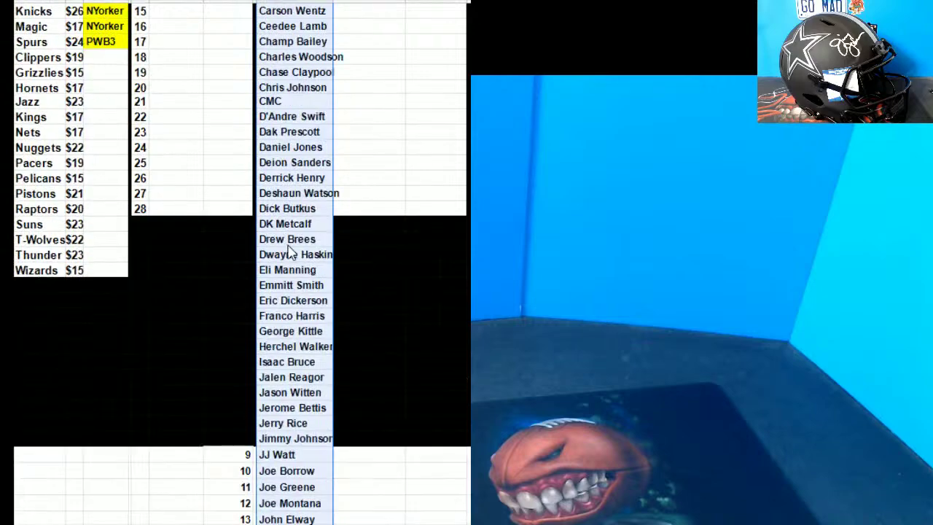
Step: Move names from DK Metcalf onward into the second column starting at spot 1
left_click(285, 234)
scroll(285, 233, "down", 4)
scroll(285, 233, "down", 8)
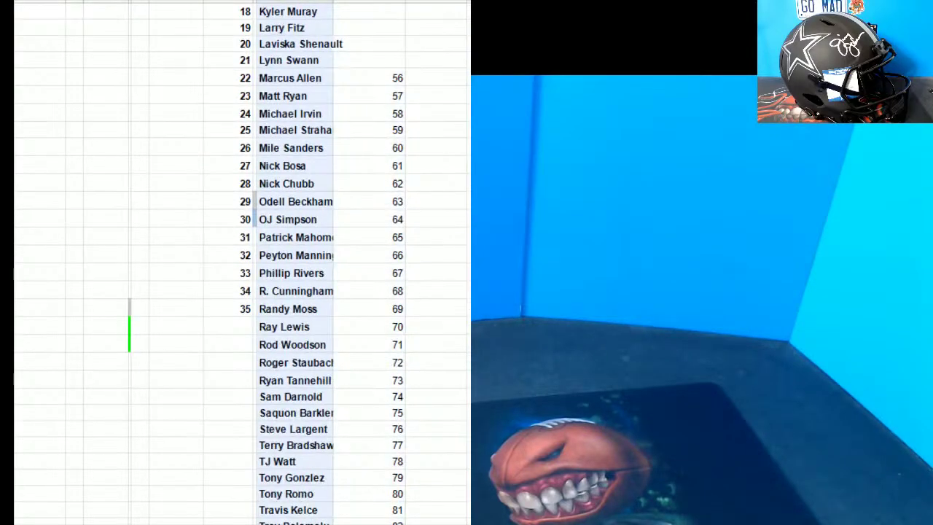
scroll(343, 444, "up", 15)
left_click(358, 41)
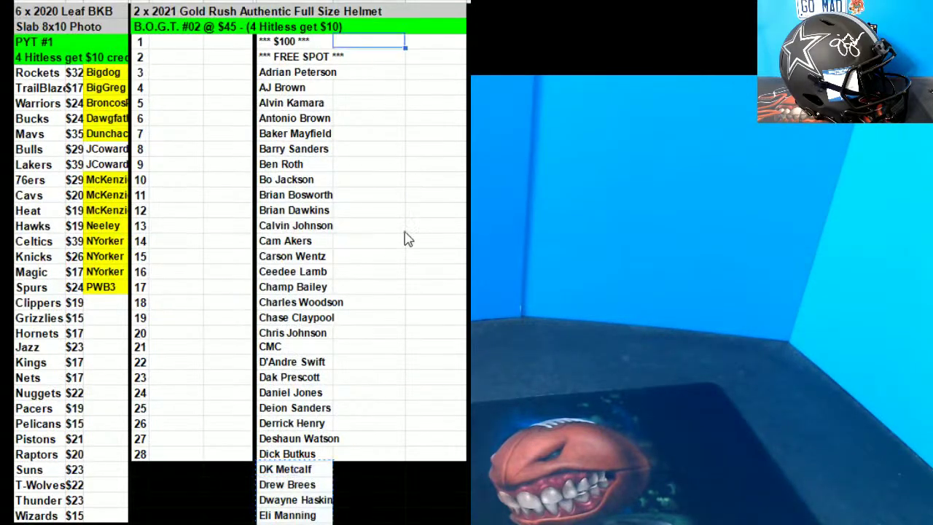
key("ctrl+v")
scroll(368, 478, "down", 9)
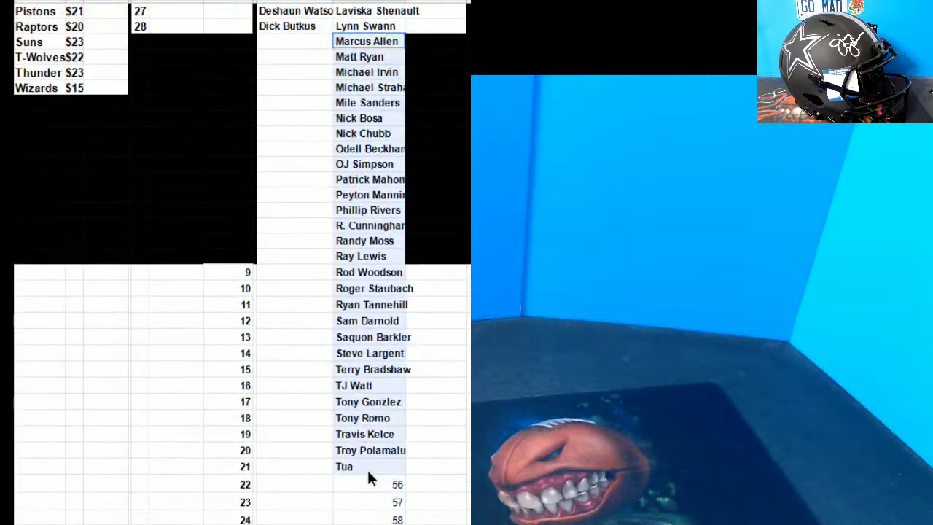
scroll(386, 459, "up", 9)
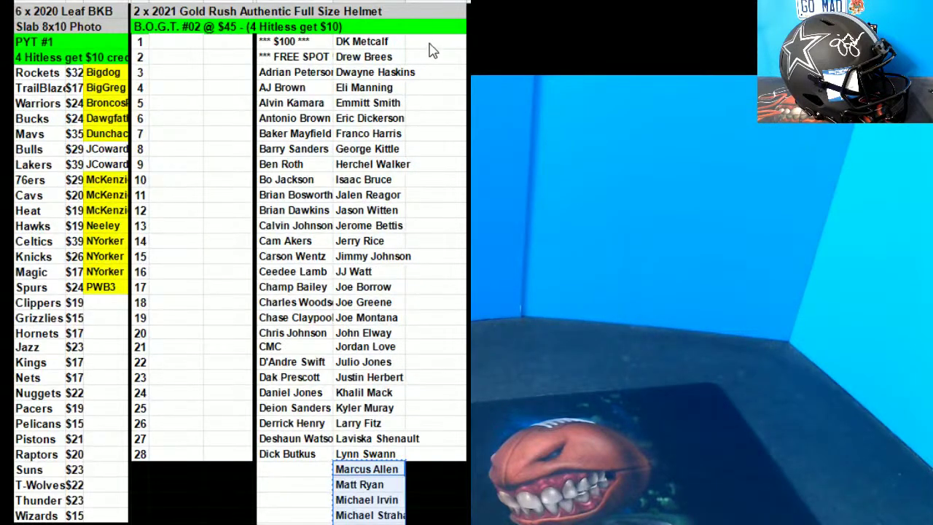
Step: Move the Marcus Allen through Tua names into the third column at row 1
key("ctrl+x")
left_click(429, 42)
key("ctrl+v")
left_click(245, 470)
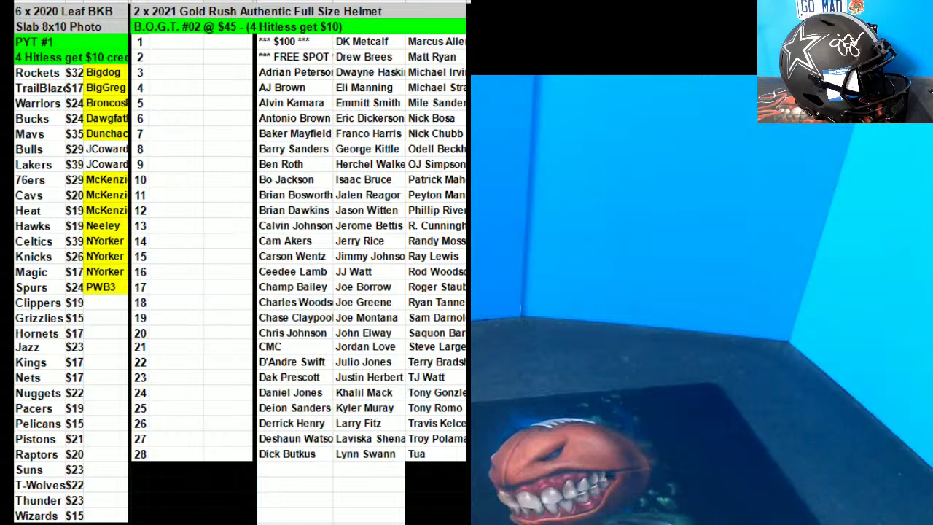
left_click(241, 484)
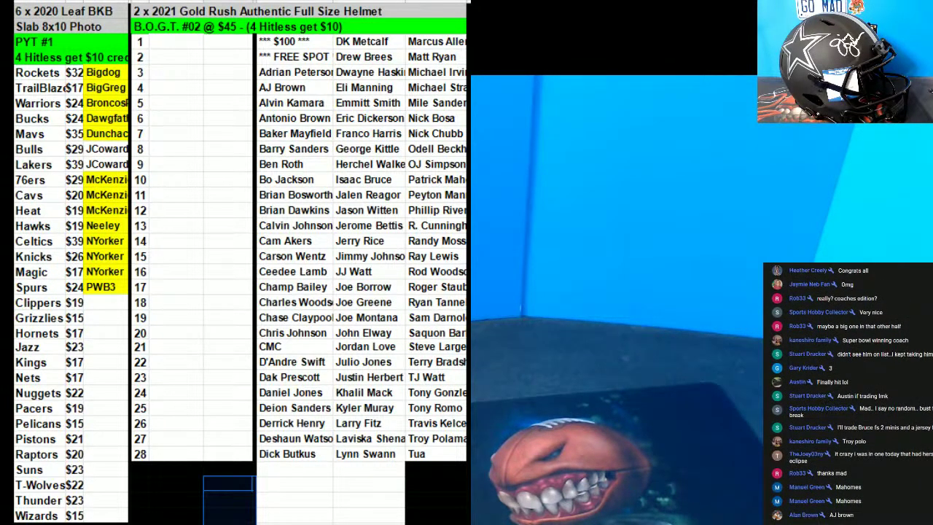
left_click_drag(228, 118, 167, 103)
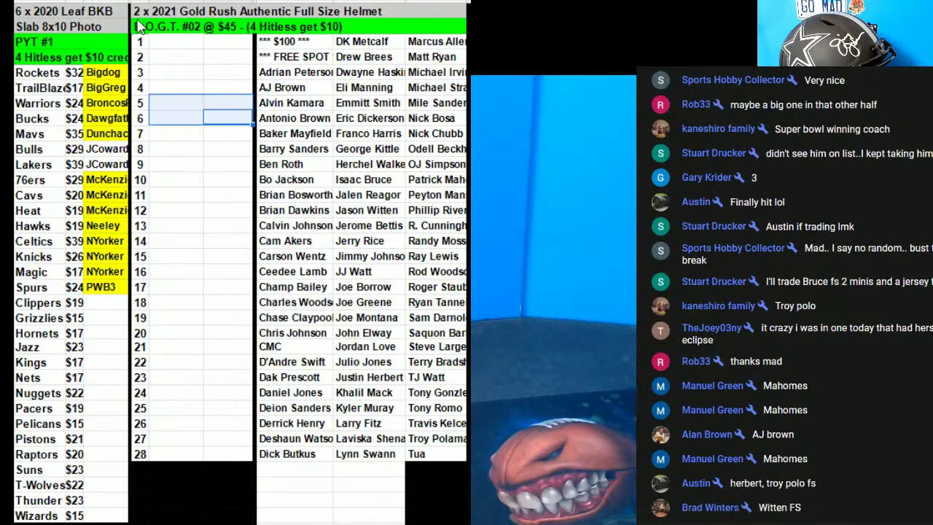
left_click(138, 11)
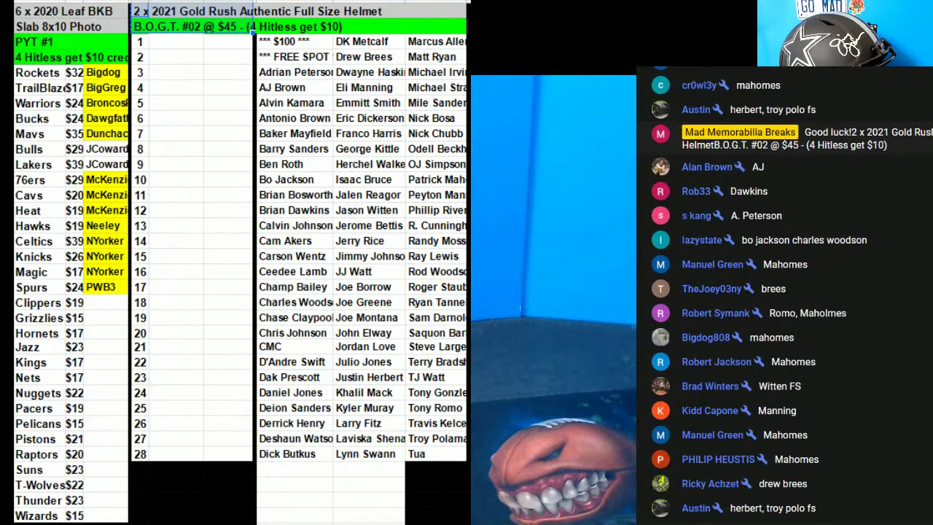
scroll(784, 291, "up", 2)
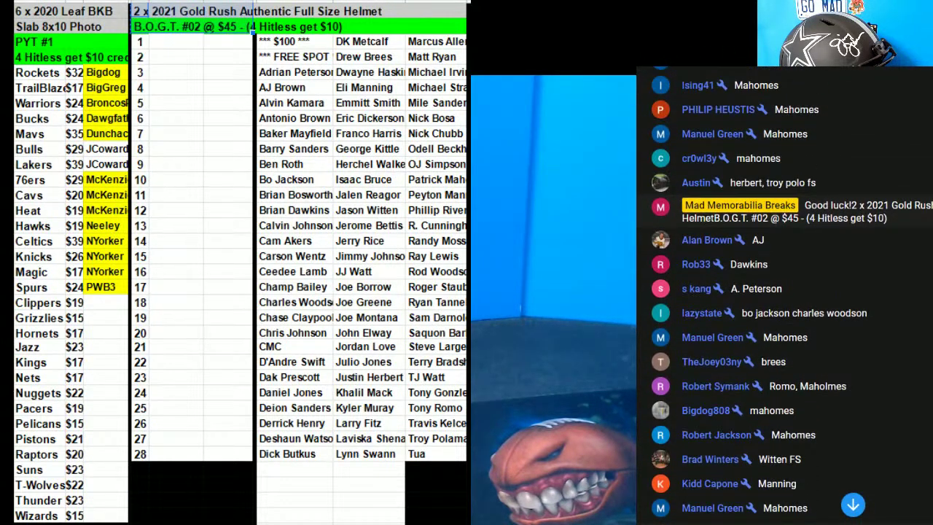
left_click_drag(291, 470, 452, 521)
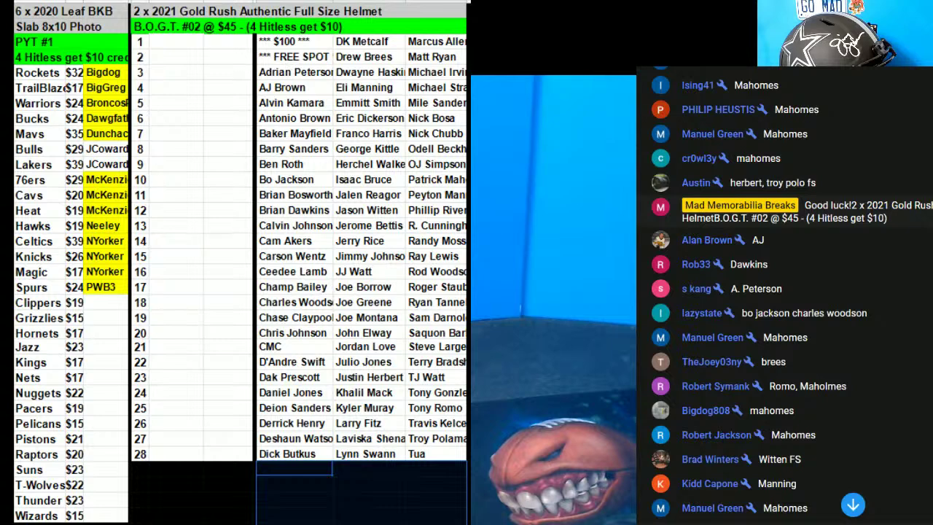
Step: Enter buyers for spots 1 and 2, paired with AJ Brown and Brian Dawkins
left_click(162, 42)
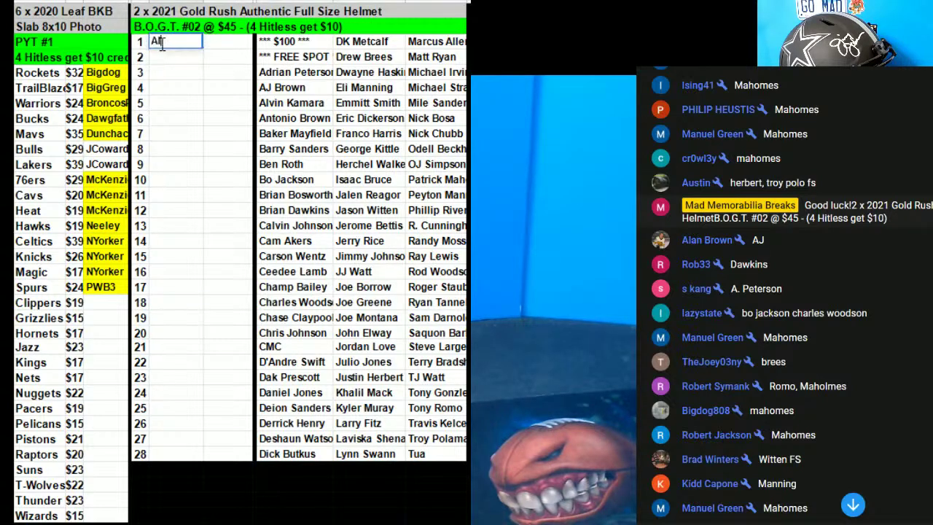
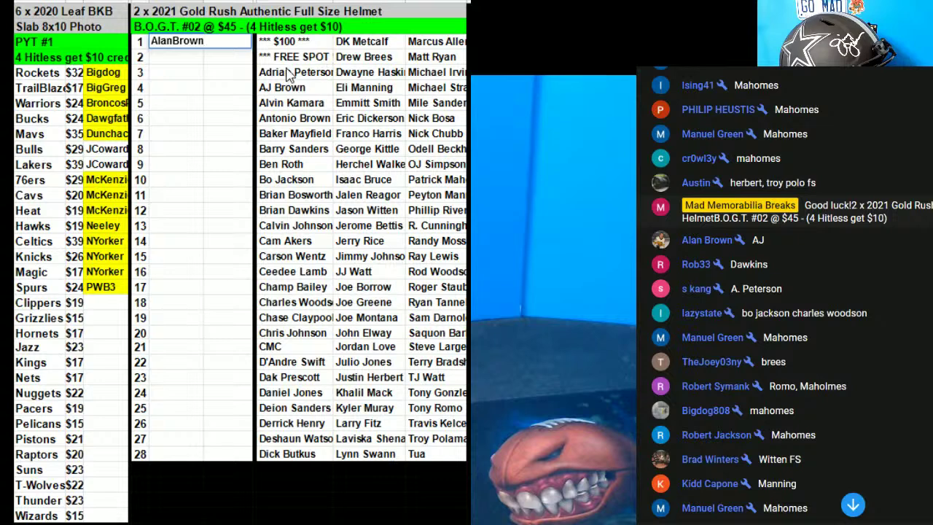
left_click(295, 89)
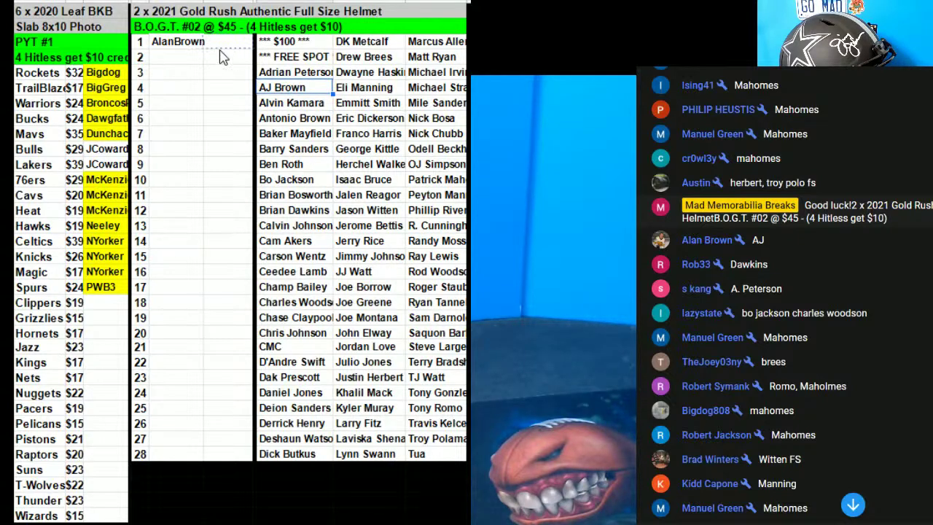
left_click_drag(223, 58, 211, 55)
left_click(191, 59)
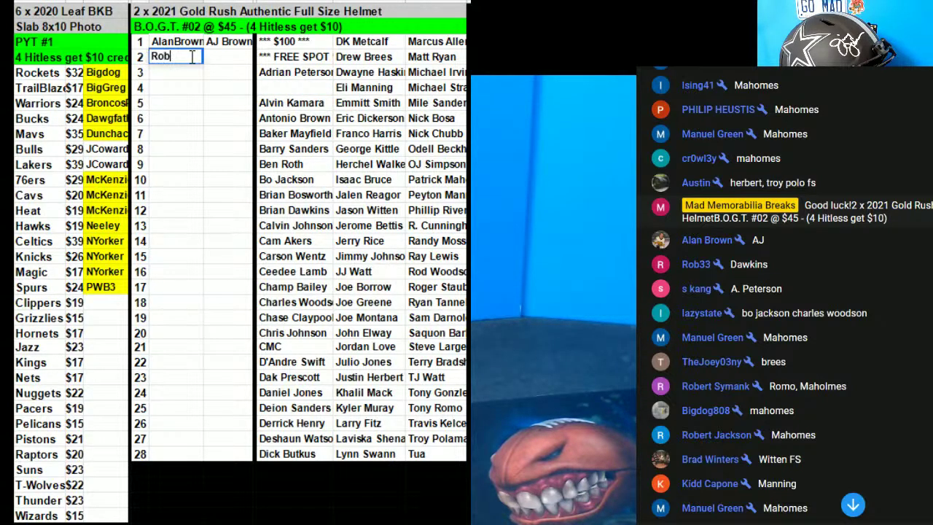
left_click(299, 210)
left_click_drag(301, 206, 210, 58)
Step: Enter the spot 3 buyer and move Adrian Peterson beside them
left_click(195, 76)
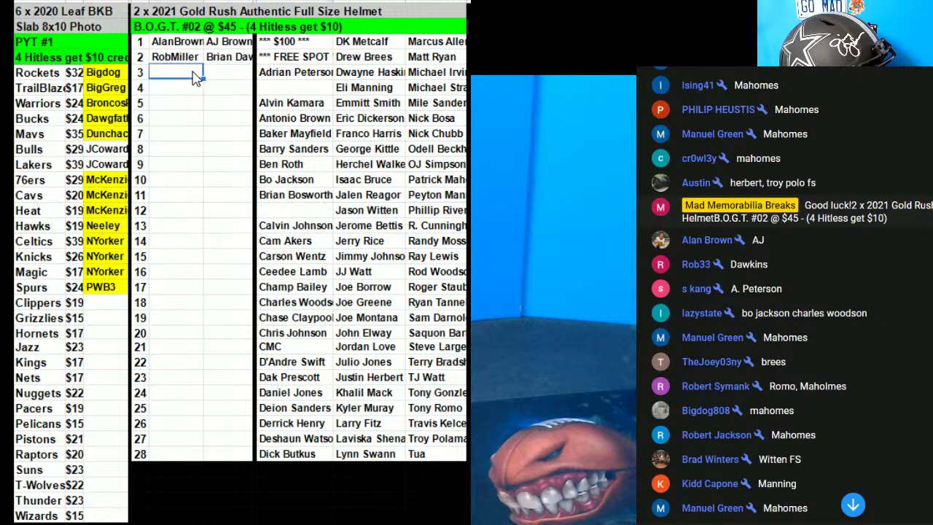
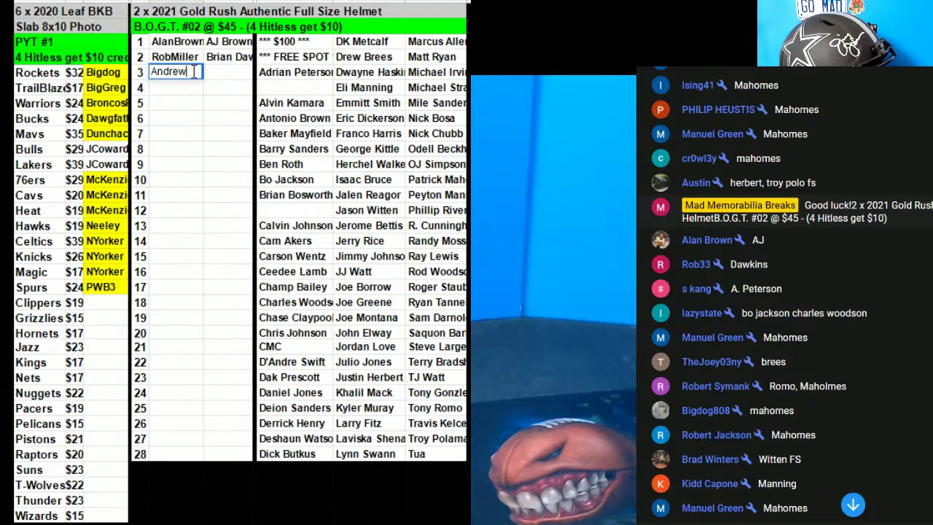
left_click_drag(313, 72, 315, 86)
left_click(313, 74)
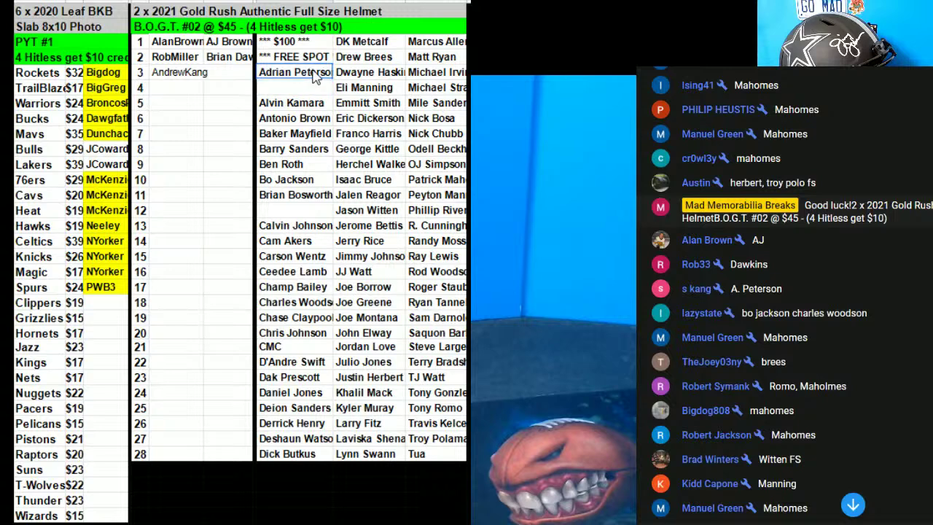
left_click_drag(226, 78, 227, 76)
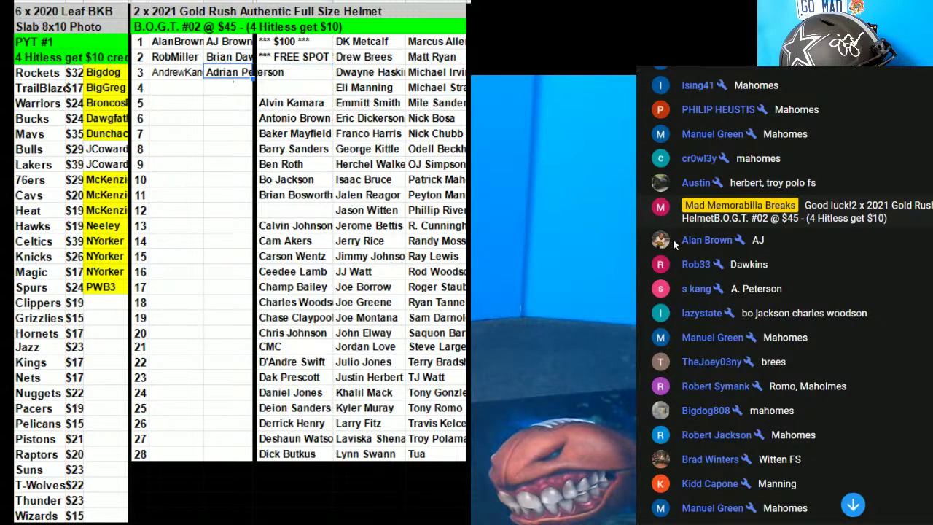
Step: Enter the spot 4 buyer with Bo Jackson, and move Charles Woodson into spot 5
left_click(172, 94)
type("Franz")
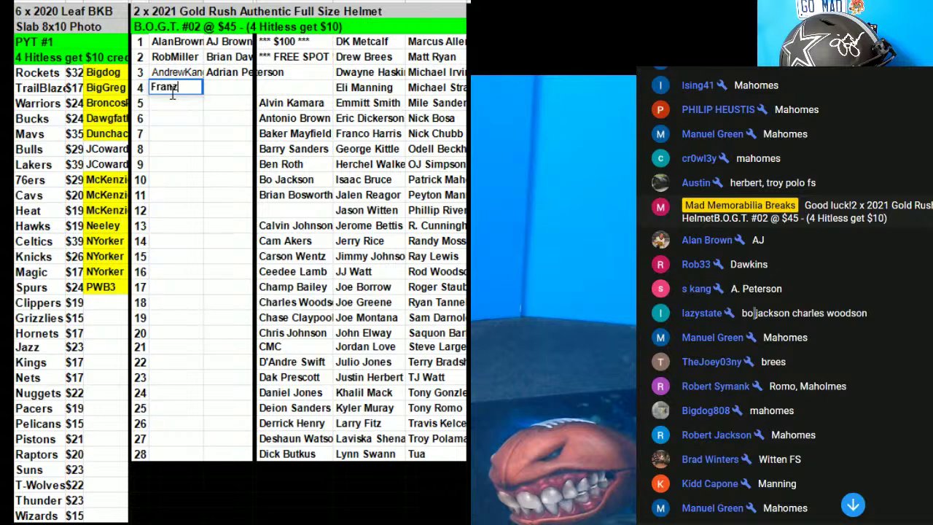
left_click(273, 183)
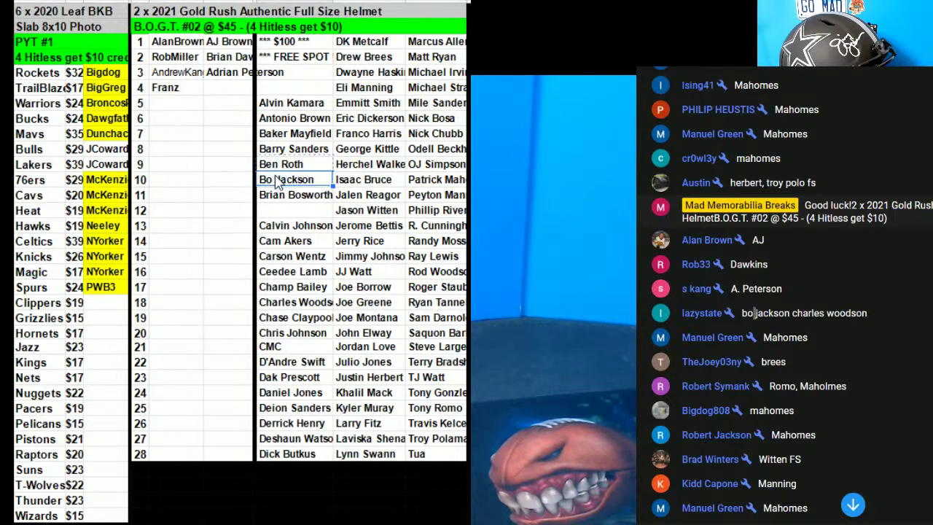
left_click_drag(271, 179, 273, 165)
key("ctrl+z")
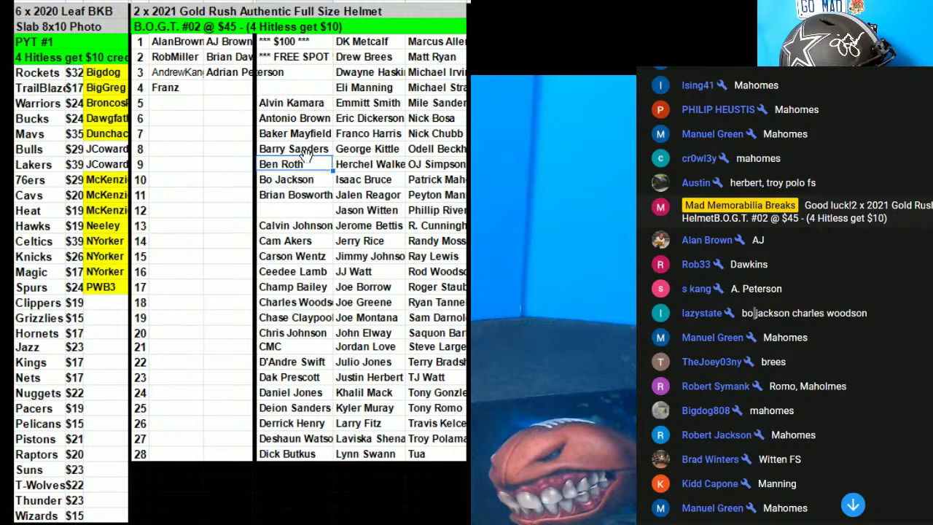
left_click(309, 179)
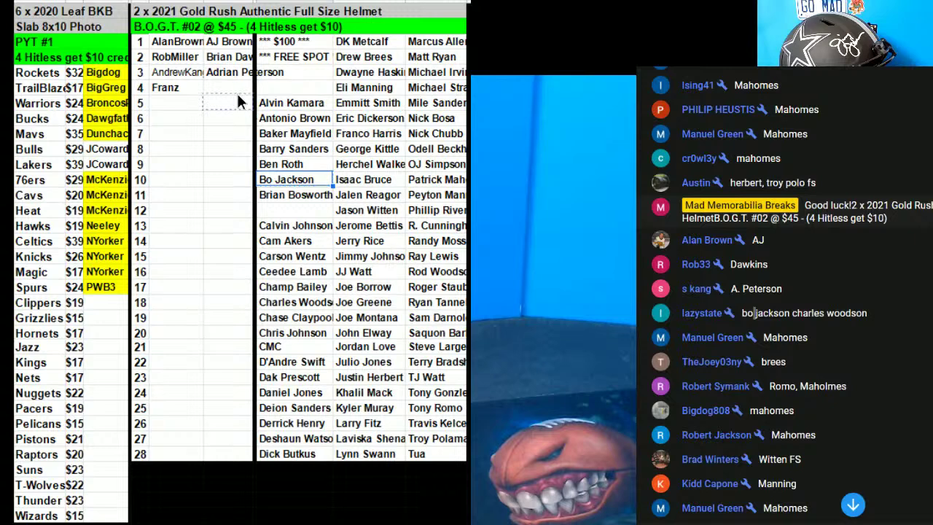
left_click_drag(236, 91, 236, 88)
left_click(315, 300)
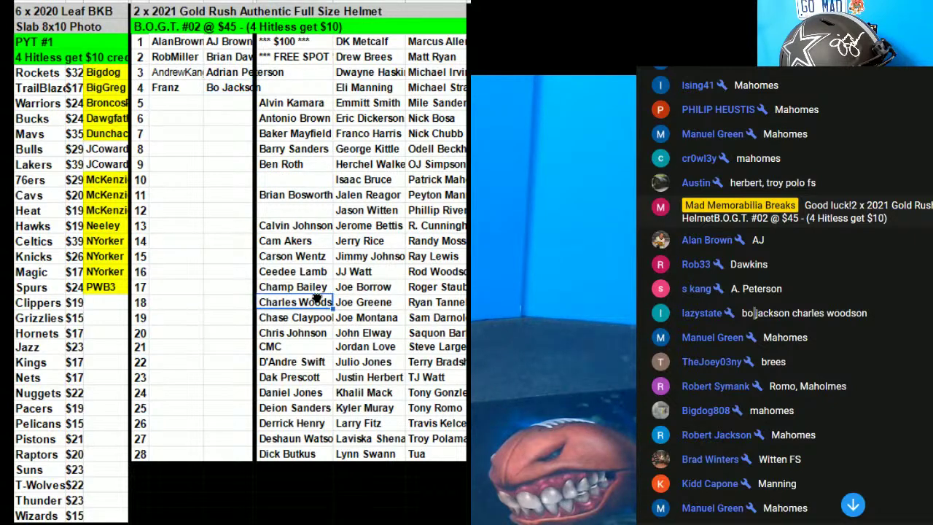
left_click_drag(316, 300, 224, 104)
Step: Repeat the spot 4 buyer in spot 5 and fill spot 6 with its buyer and claimed player
key("Left")
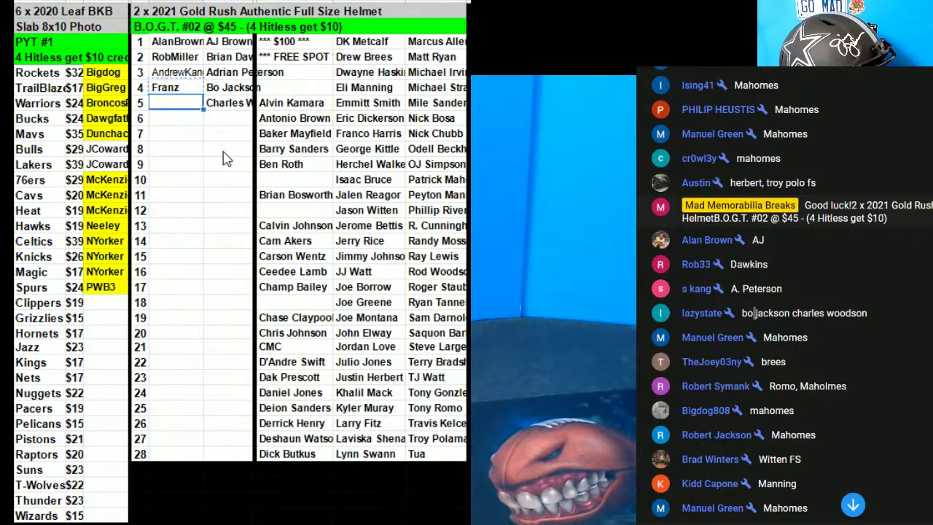
type("Franz")
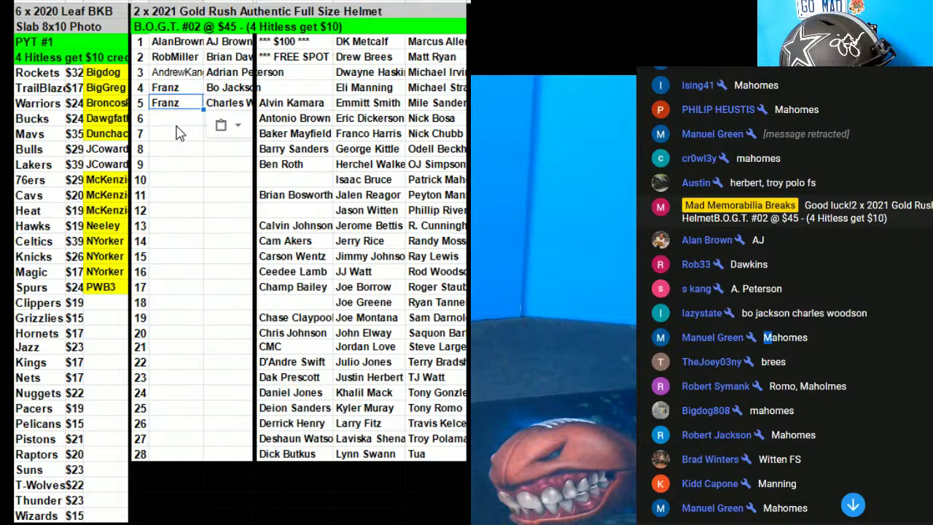
left_click(173, 122)
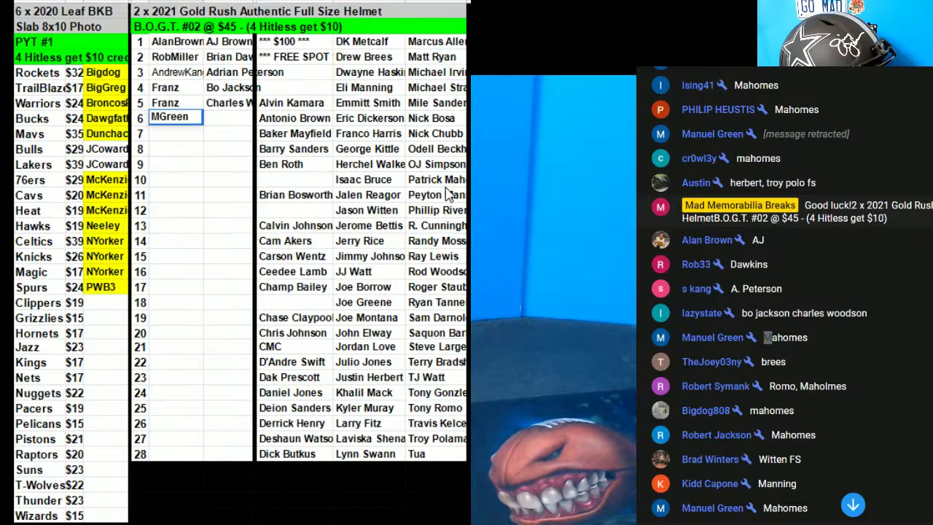
left_click(438, 175)
left_click_drag(438, 175, 216, 117)
Step: Fill rows 7 and 8 with their buyers and claimed players, including Drew Brees
left_click(175, 134)
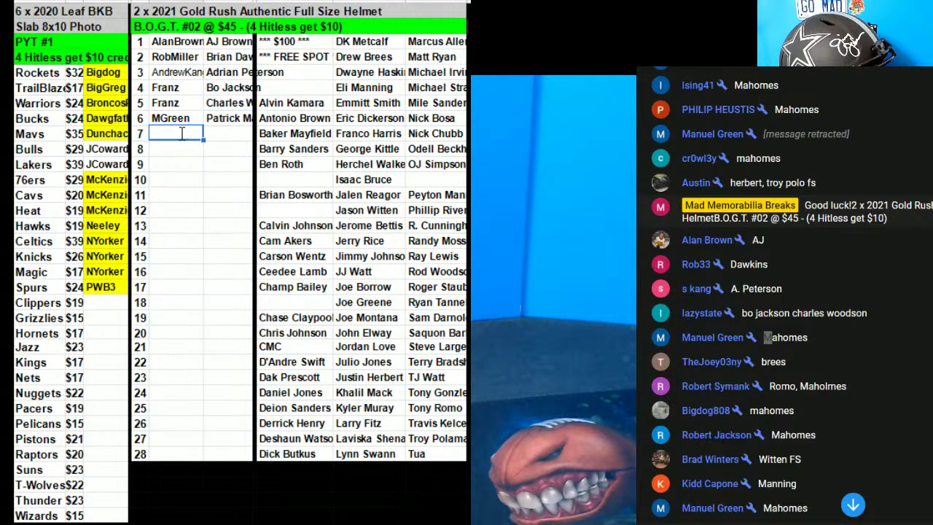
type("Olen")
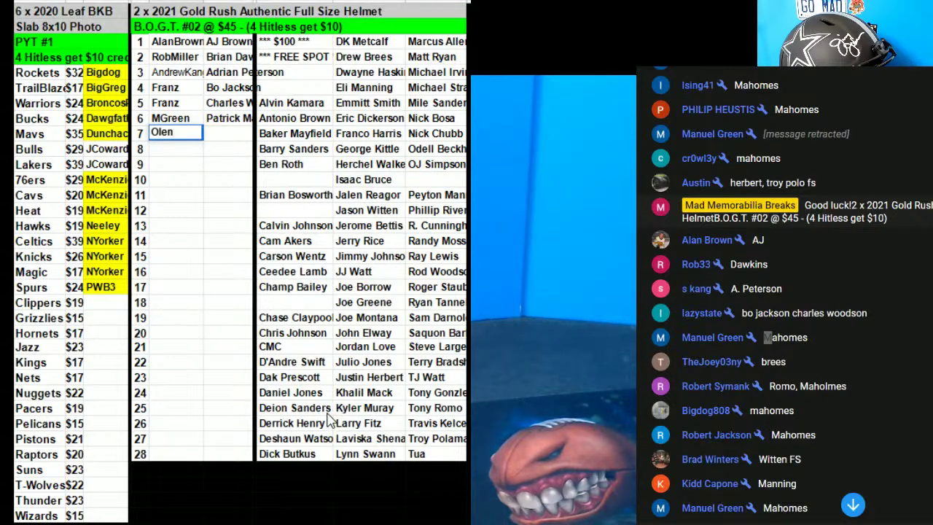
left_click(364, 58)
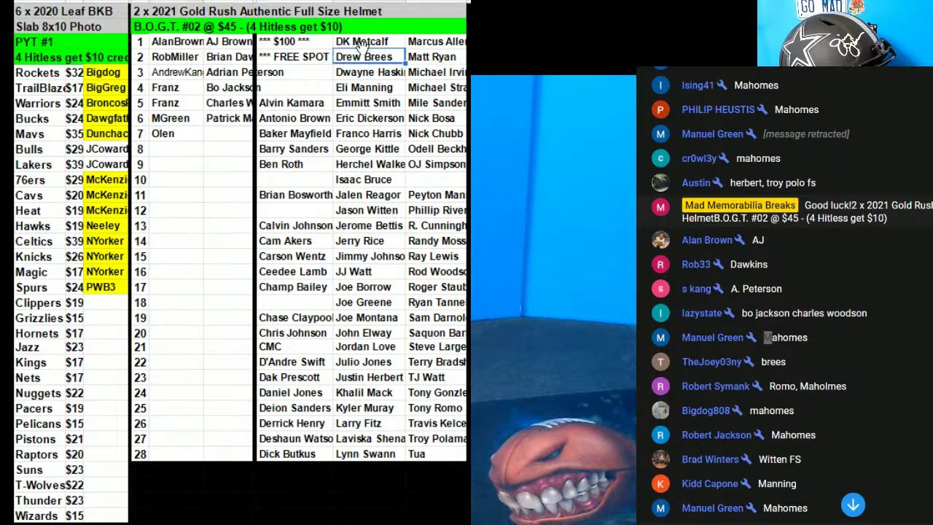
left_click_drag(225, 134, 223, 133)
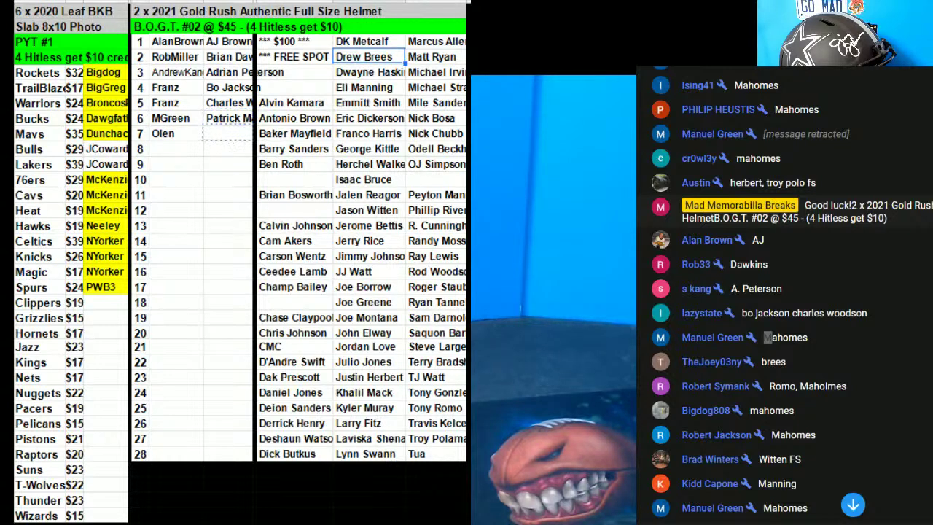
double_click(784, 387)
left_click(184, 149)
type("S")
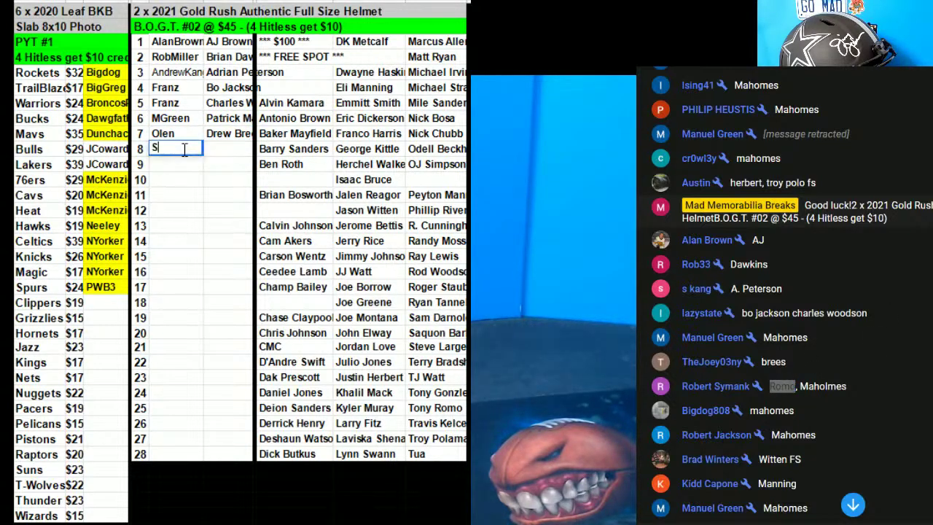
type("ymank")
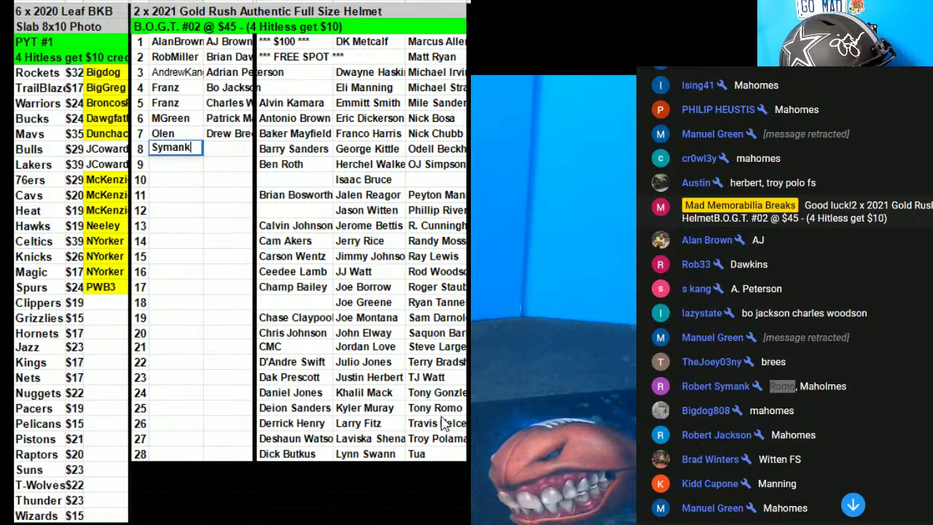
left_click(435, 407)
left_click_drag(435, 415, 225, 150)
Step: Fill rows 9 and 10 with their buyers and claimed players, ending with Peyton Manning
double_click(793, 435)
double_click(761, 459)
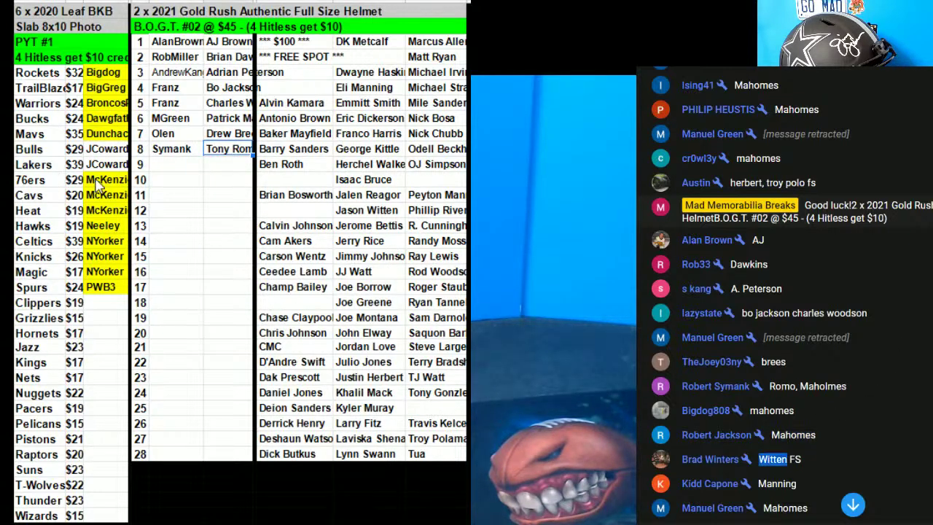
left_click(167, 169)
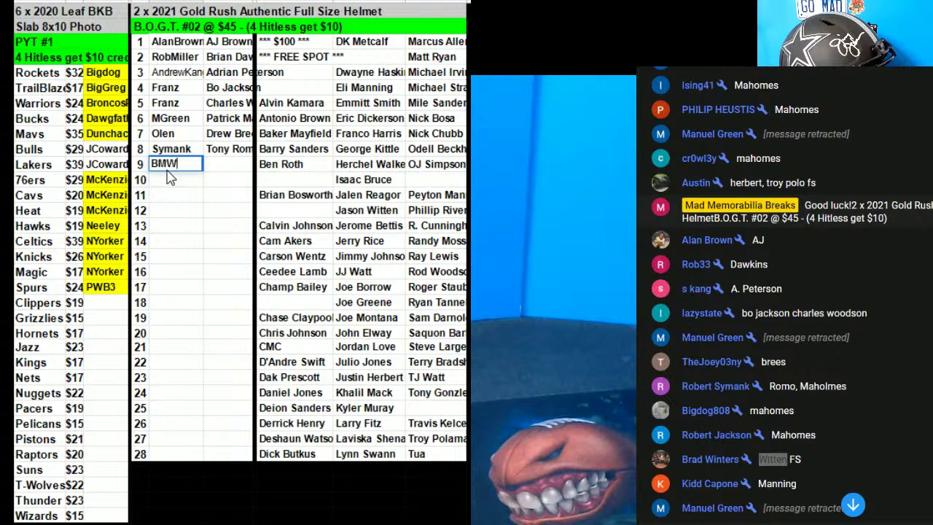
left_click(372, 212)
left_click_drag(372, 216, 238, 175)
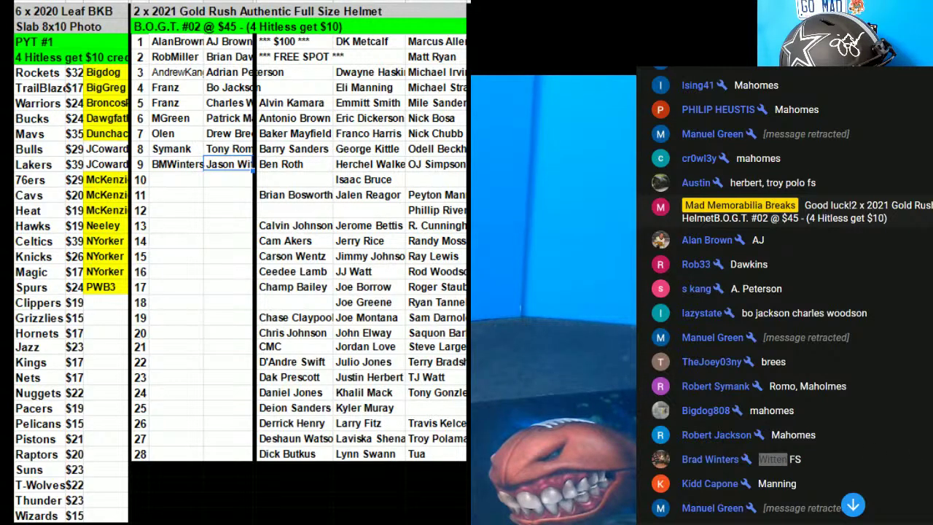
left_click(169, 181)
type("Ca")
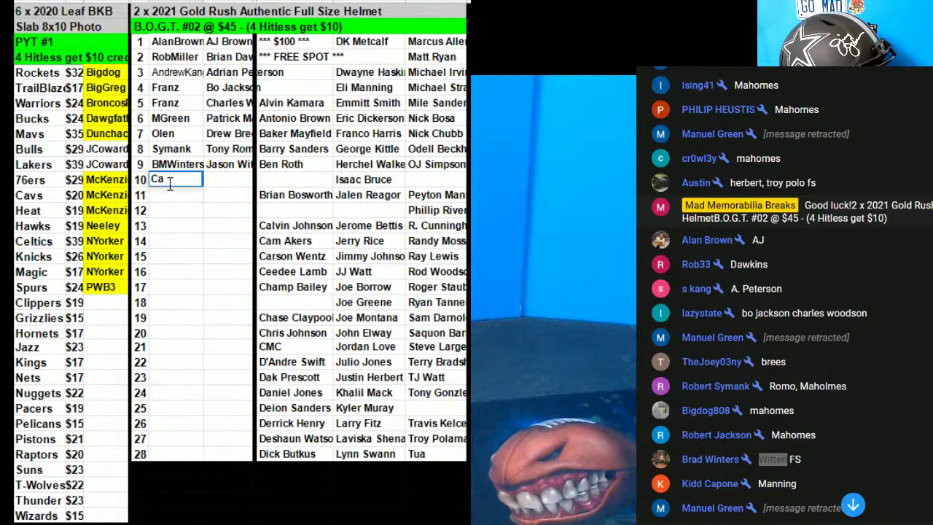
type("pone")
left_click(436, 195)
left_click_drag(436, 195, 231, 181)
Step: Enter the same buyer name in rows 11 and 12
scroll(833, 340, "down", 1)
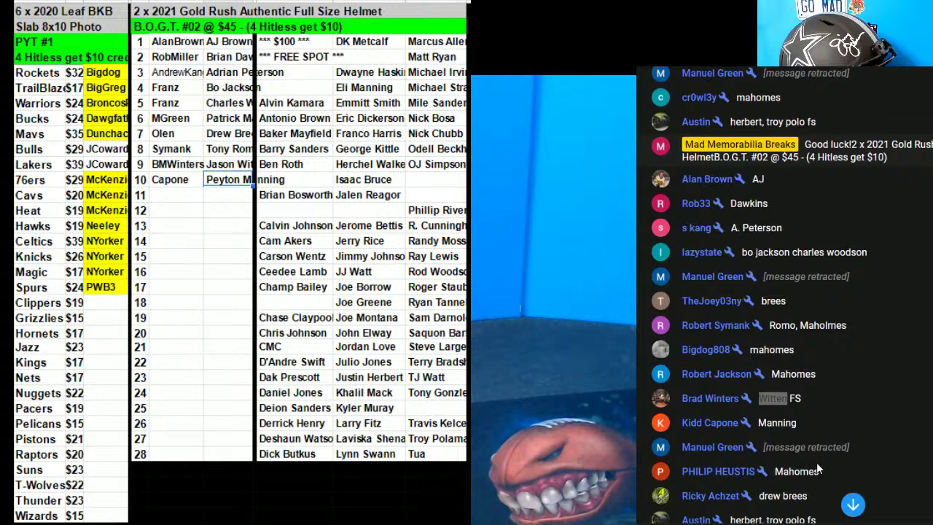
double_click(792, 496)
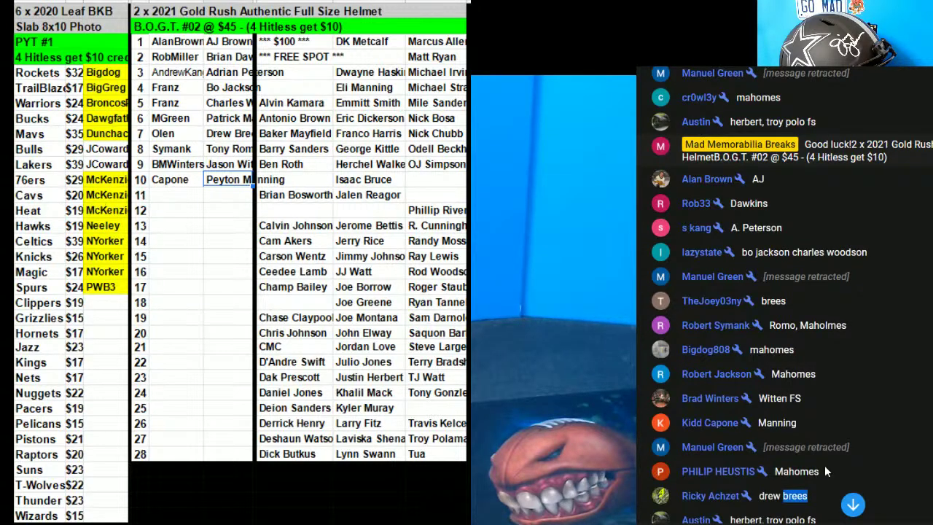
scroll(765, 467, "down", 10)
scroll(794, 394, "up", 6)
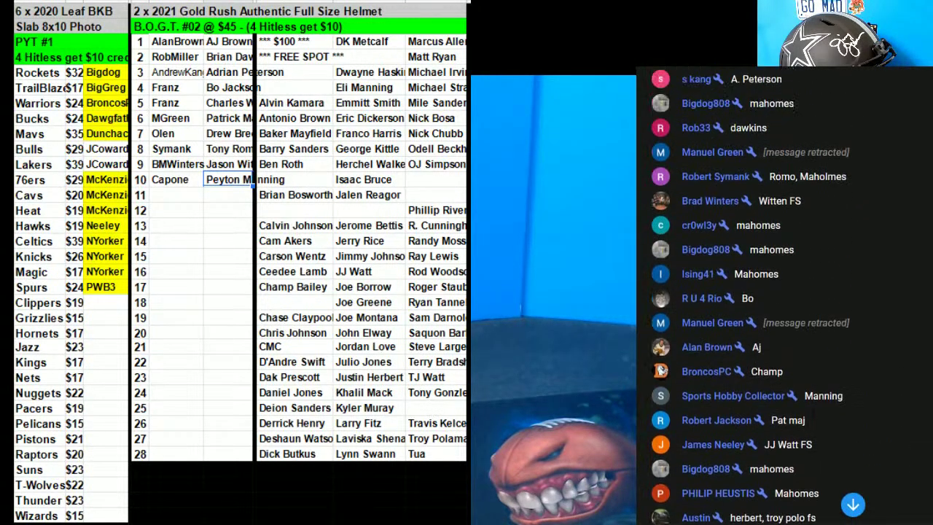
scroll(772, 313, "up", 1)
double_click(745, 240)
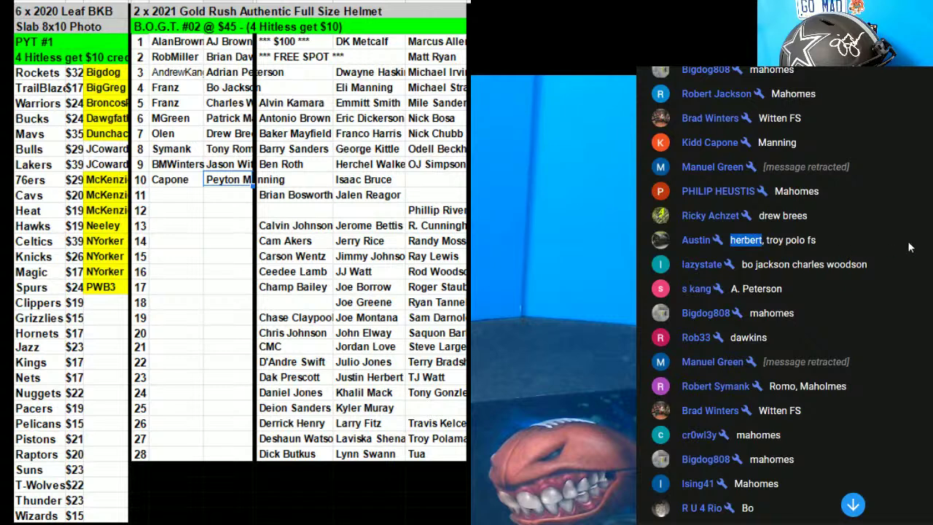
left_click(182, 195)
type("Austin")
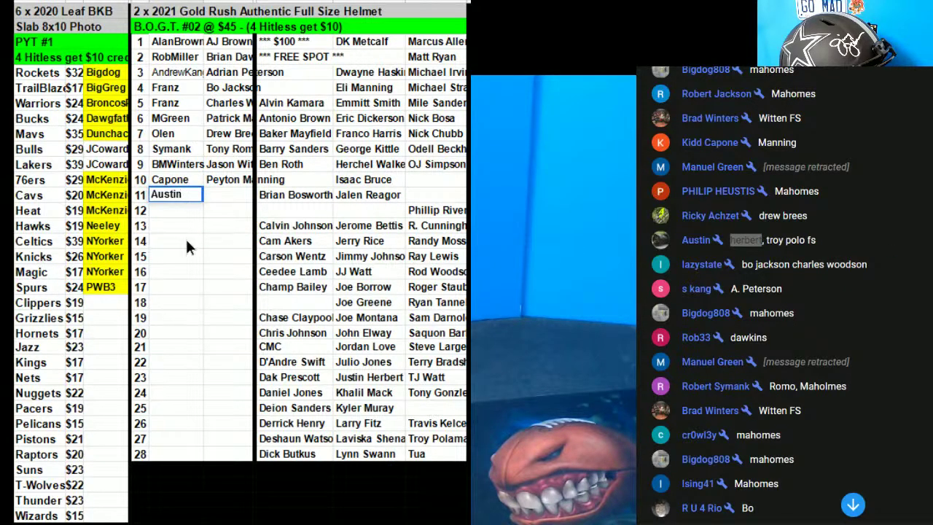
left_click(161, 195)
key("ctrl+c")
left_click(164, 210)
key("ctrl+v")
Step: Place Justin Herbert and Troy Polamalu beside the row 11 and 12 buyer
left_click(380, 380)
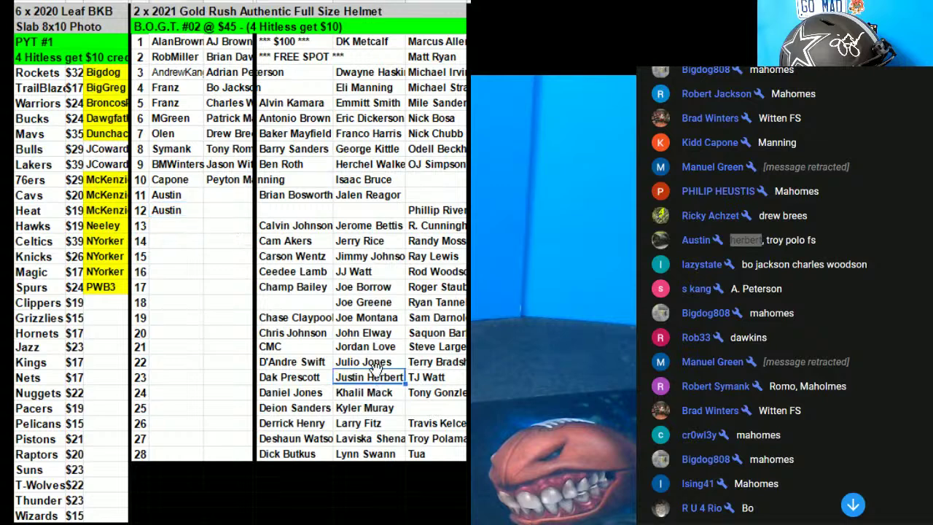
left_click_drag(375, 370, 230, 205)
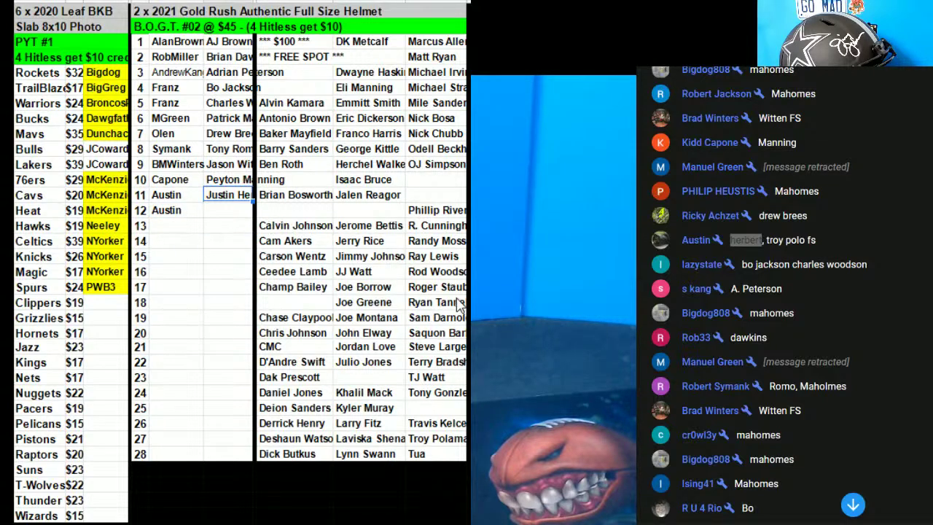
left_click(443, 445)
left_click_drag(435, 433, 222, 210)
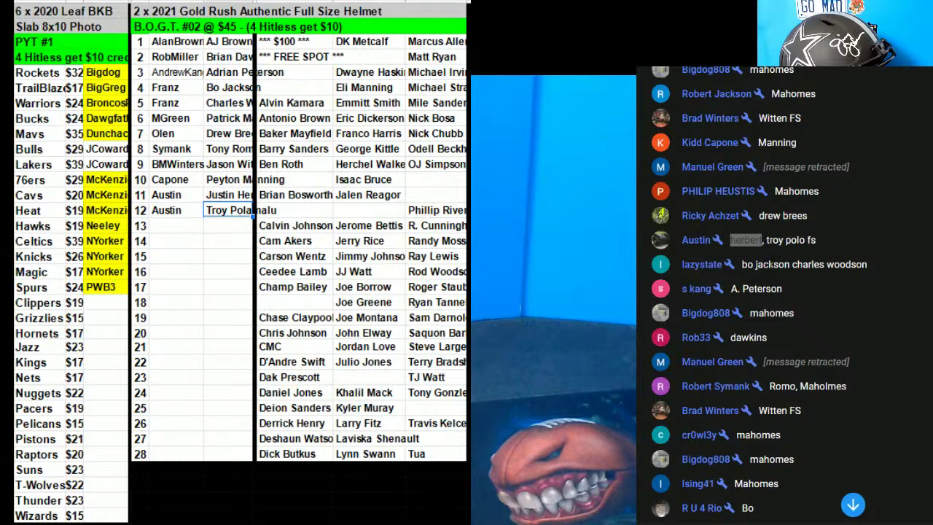
triple_click(770, 264)
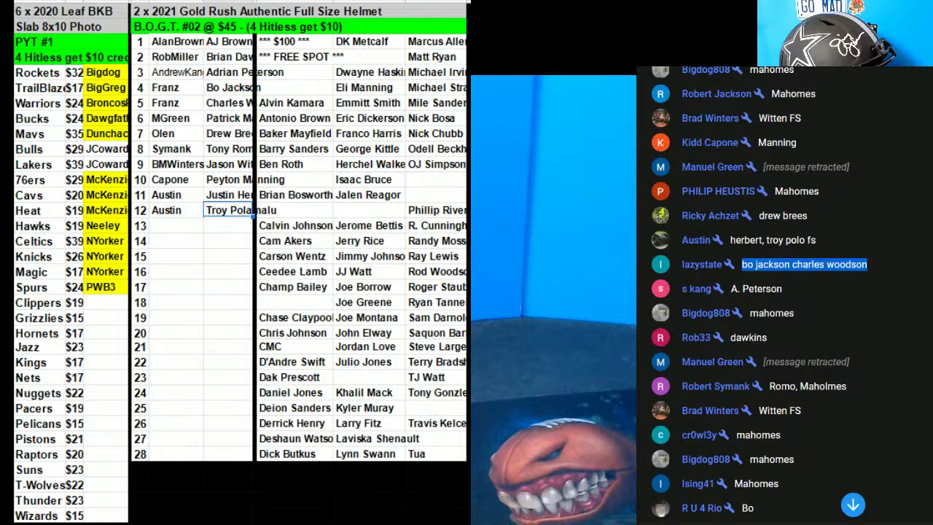
double_click(767, 289)
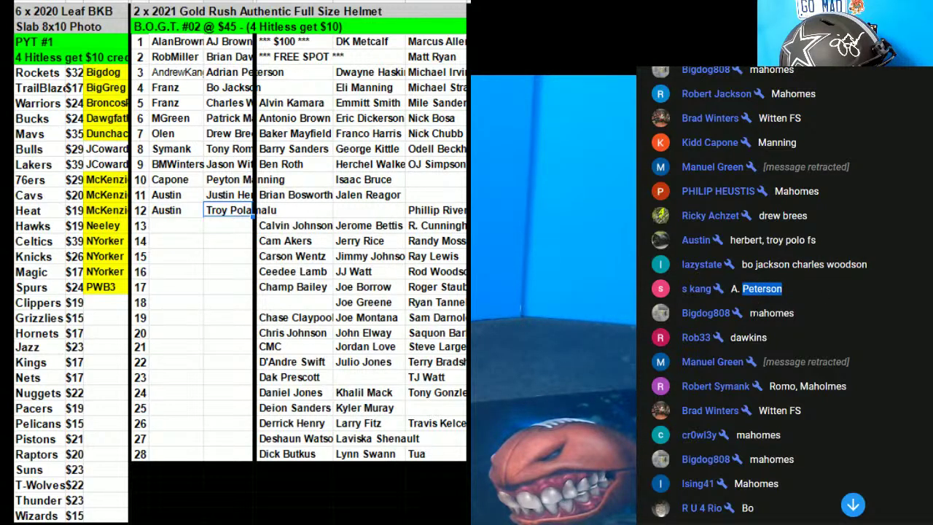
double_click(747, 337)
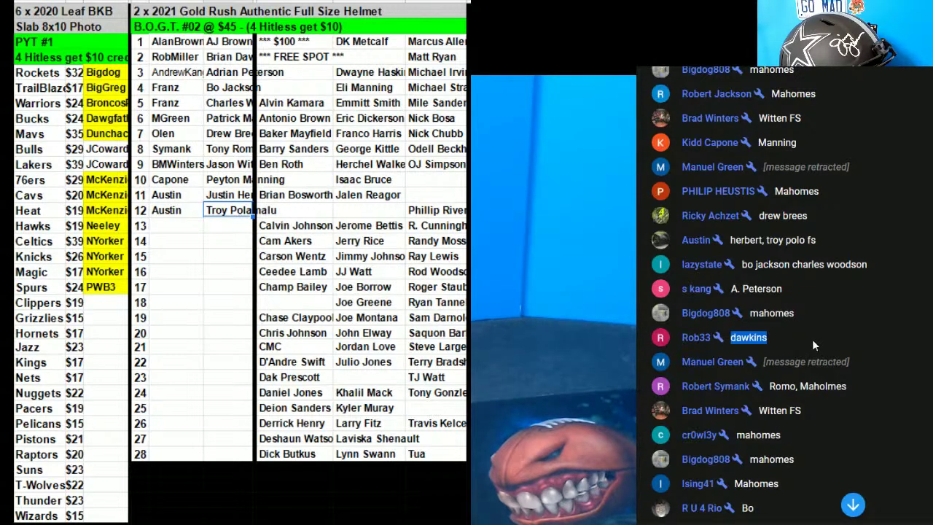
triple_click(778, 406)
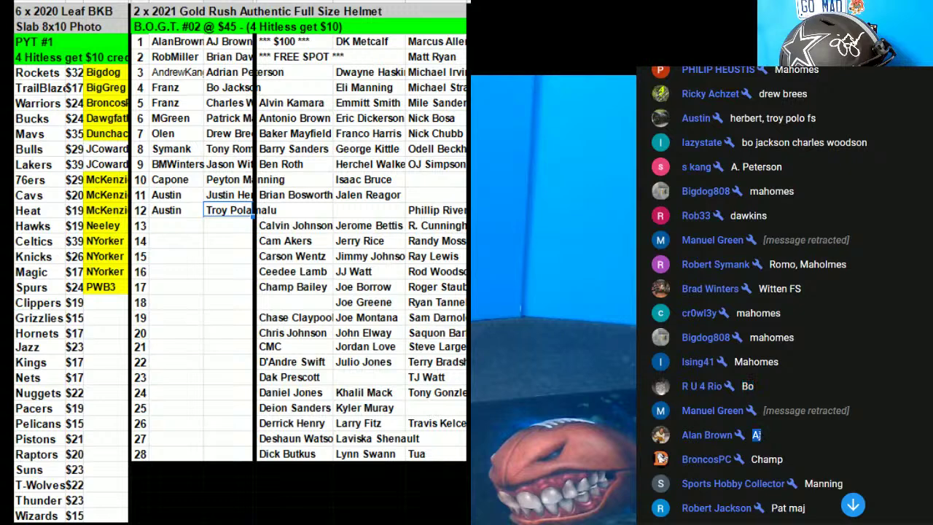
triple_click(766, 459)
Step: Enter the row 13 buyer's name and move Champ Bailey beside it
left_click(162, 225)
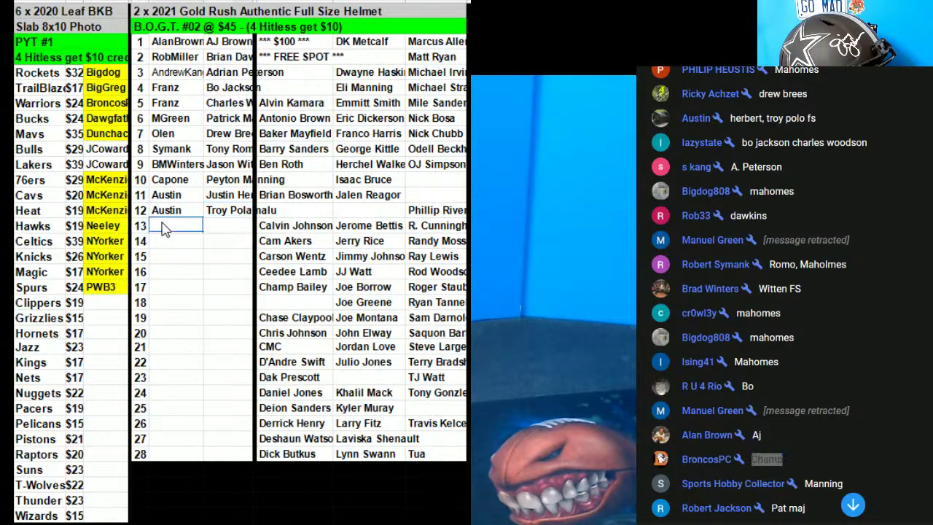
type("Croncos")
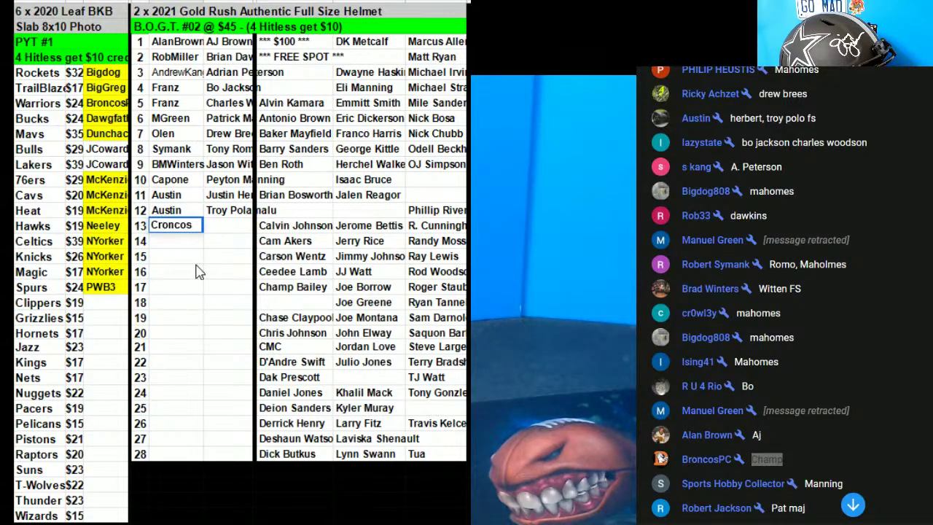
key("Return")
left_click(168, 221)
type("Br")
left_click(307, 289)
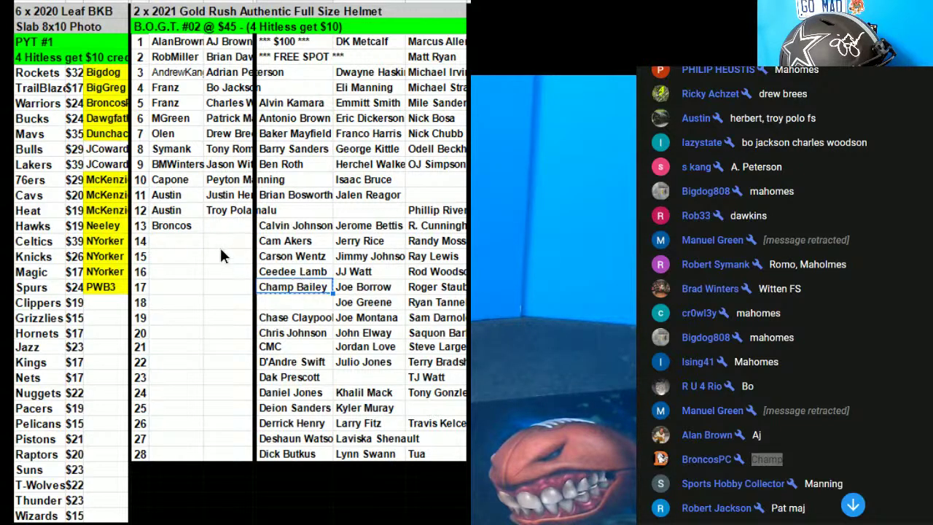
left_click_drag(232, 239, 230, 236)
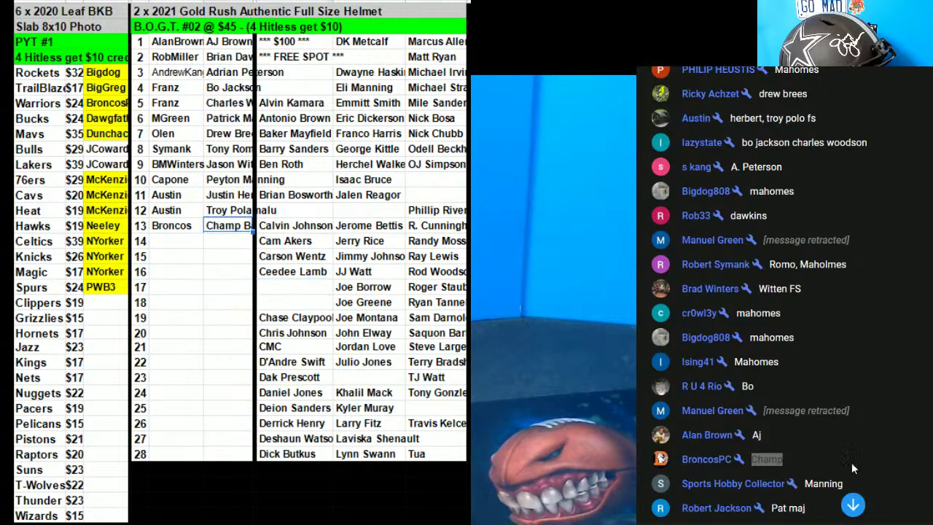
Step: Check the chat request, then enter the row 14 buyer's name and pair them with JJ Watt
scroll(826, 420, "down", 1)
double_click(824, 422)
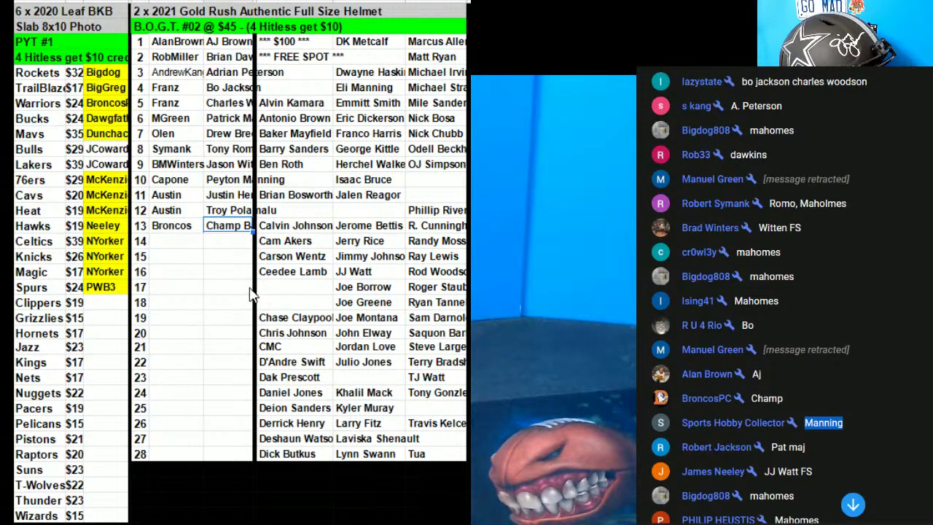
double_click(795, 447)
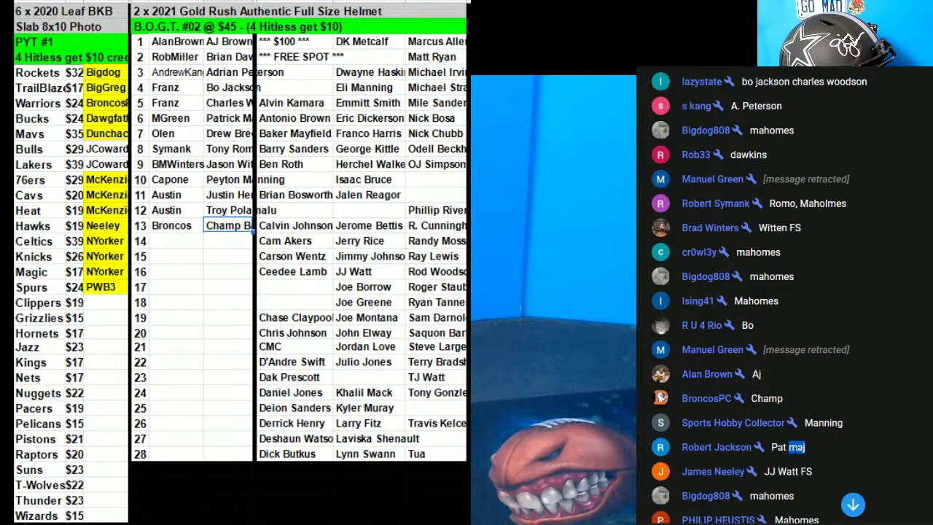
left_click_drag(765, 471, 812, 471)
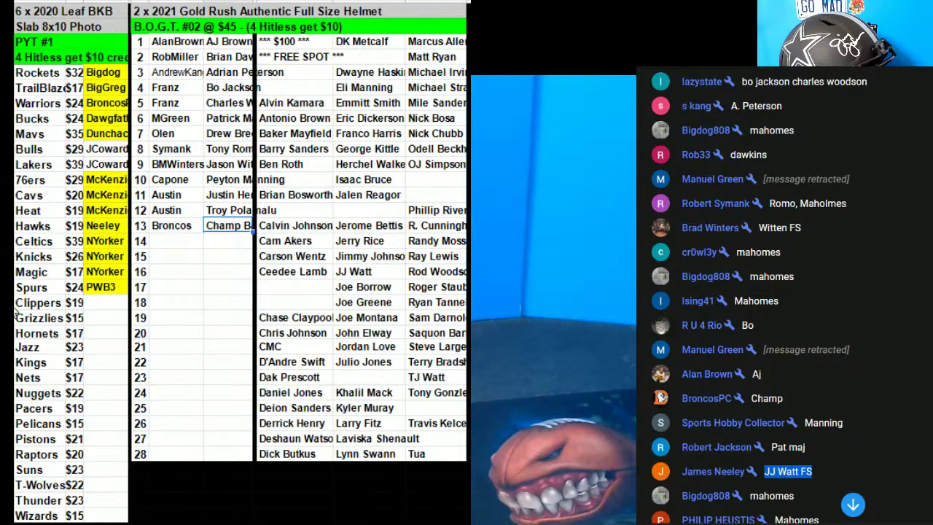
left_click(171, 245)
type("Ne")
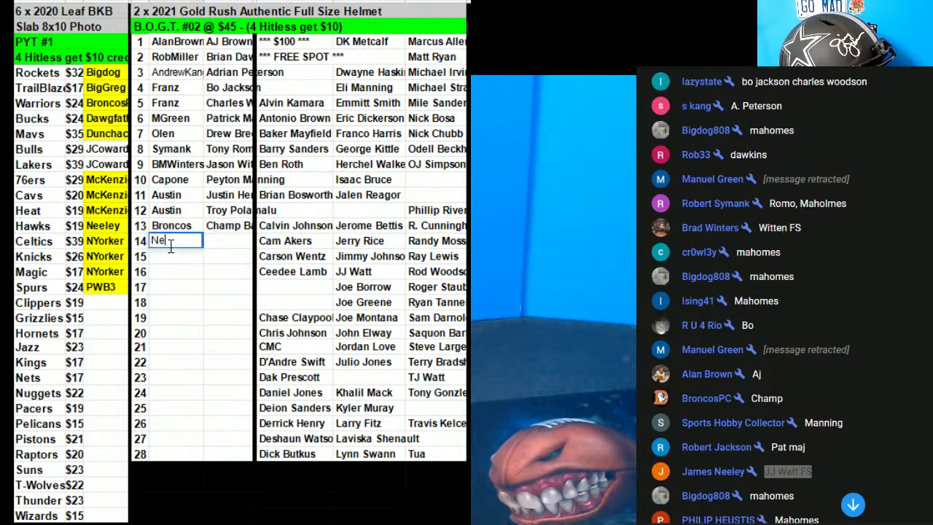
type("eley")
left_click(377, 323)
left_click(364, 256)
left_click(361, 273)
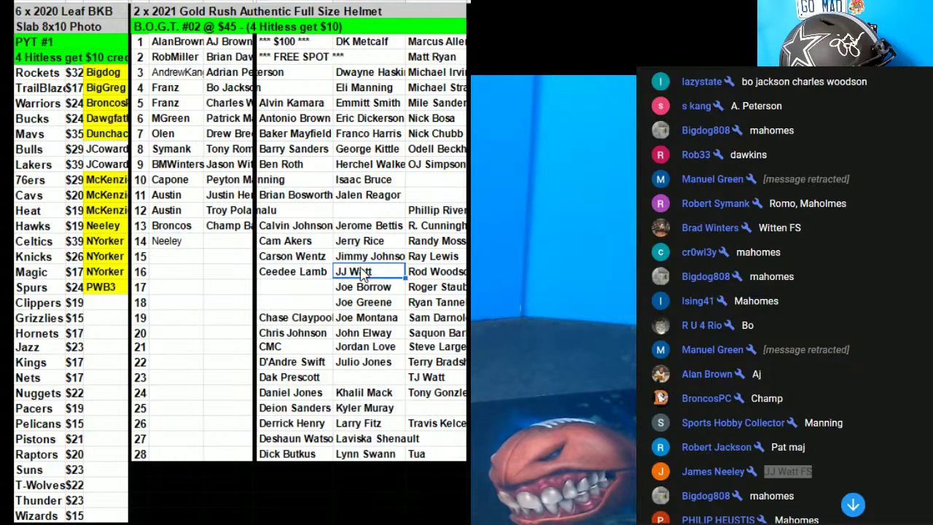
left_click_drag(334, 265, 239, 235)
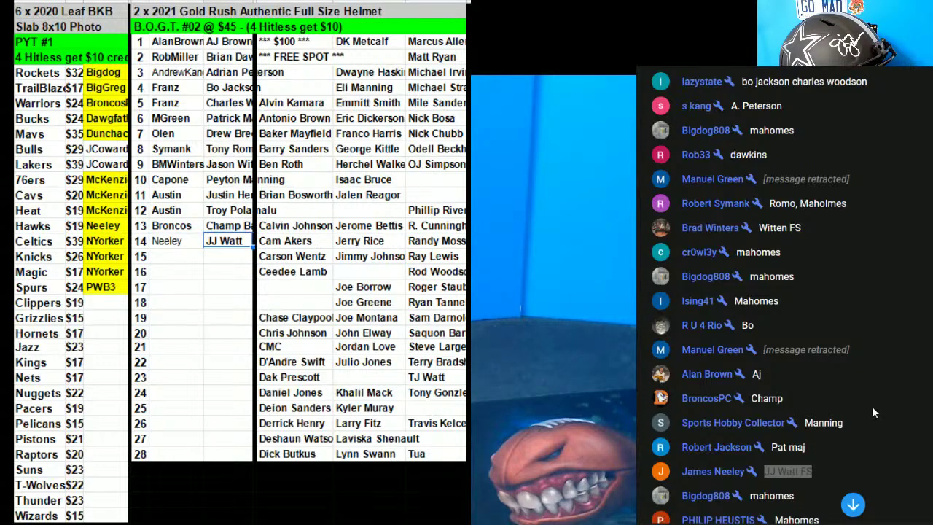
Step: Enter the row 15 buyer's name and move Jerry Rice beside it
scroll(871, 406, "down", 2)
left_click_drag(729, 483, 816, 483)
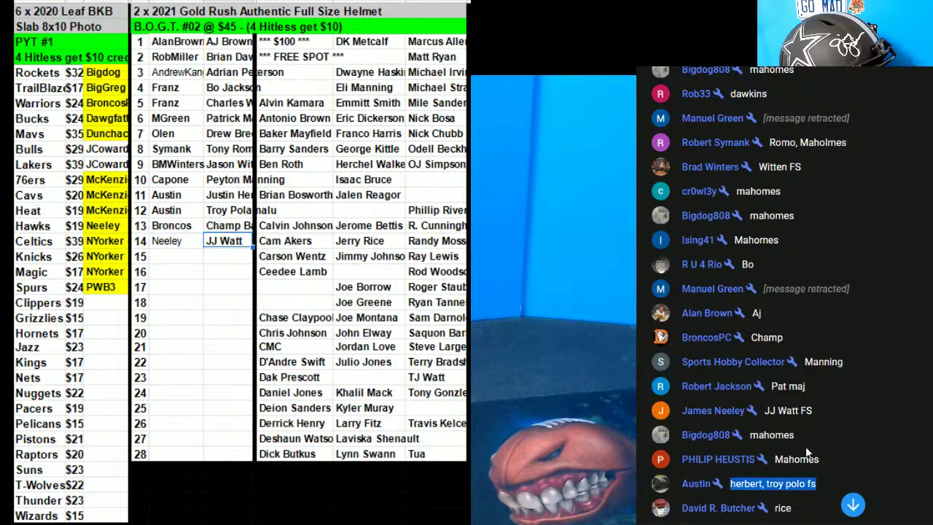
scroll(814, 436, "down", 1)
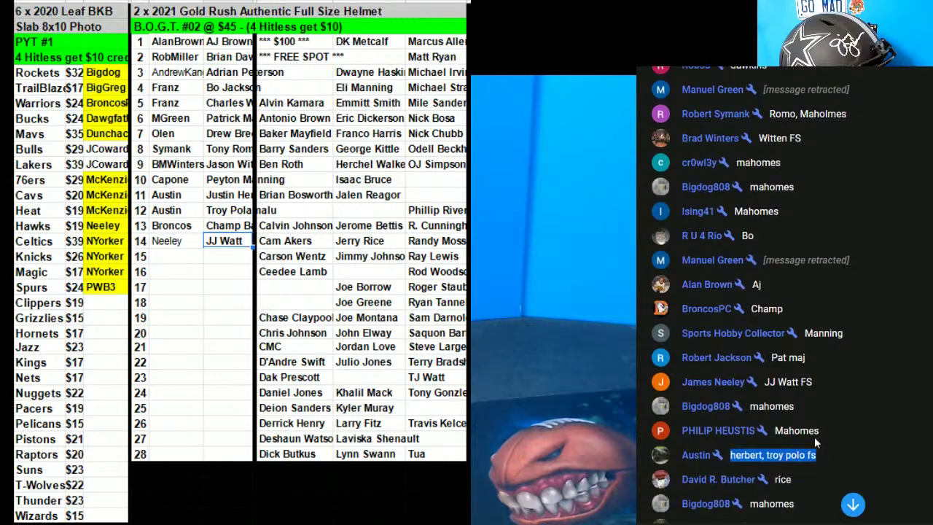
left_click(196, 253)
type("Butcher")
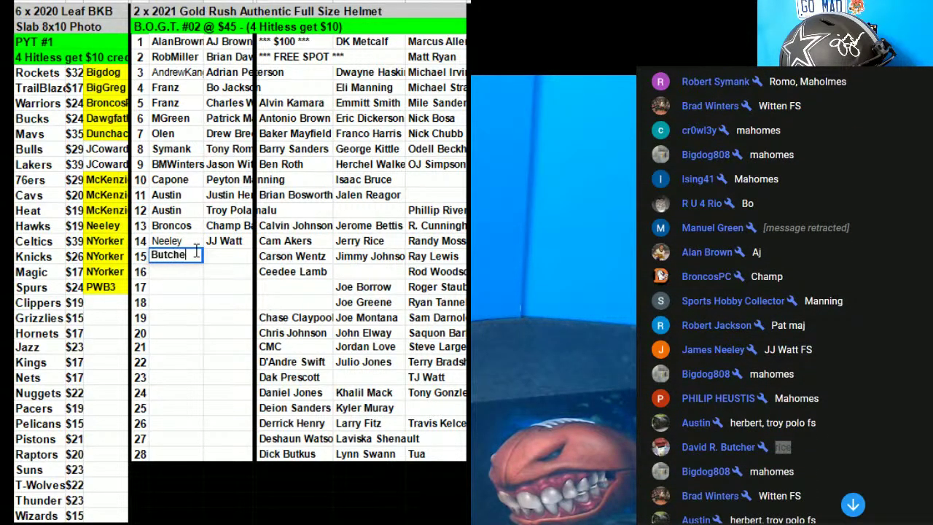
left_click(360, 242)
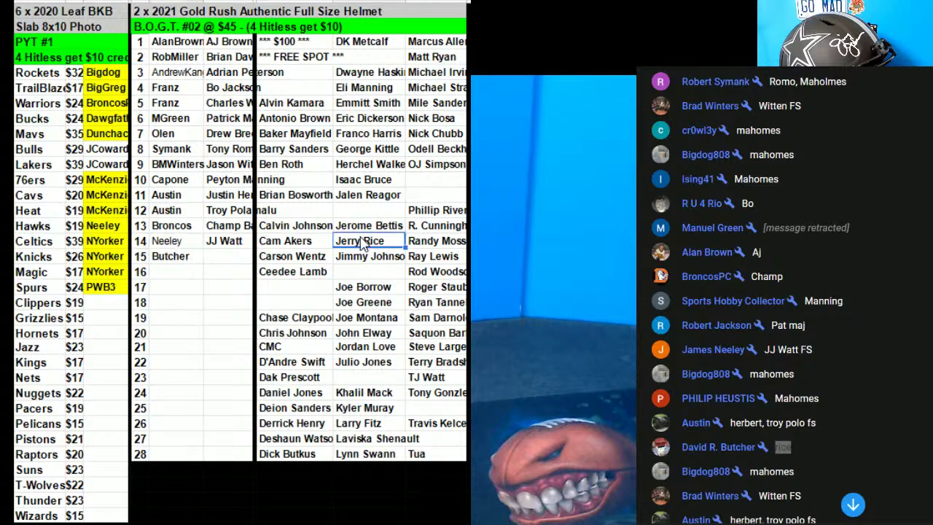
left_click_drag(233, 267, 233, 267)
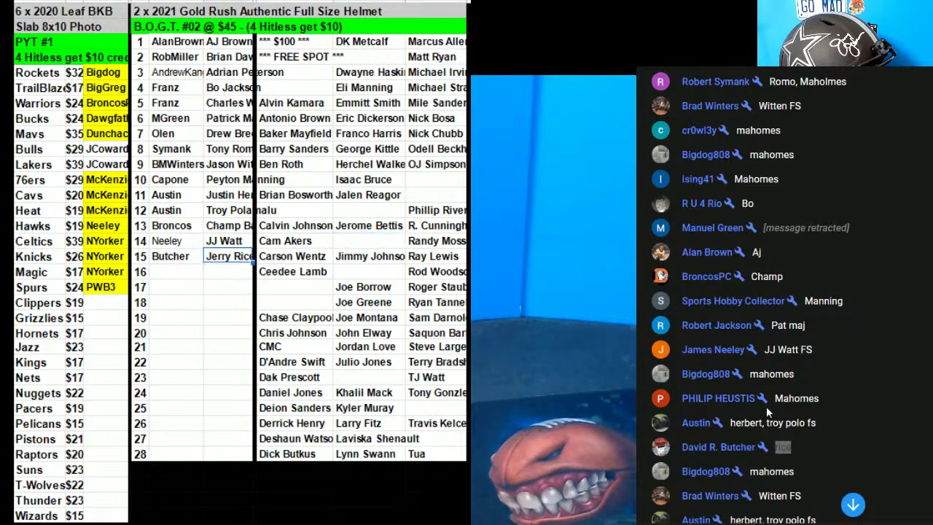
Step: Move Barry Sanders into row 16 and enter that buyer's name
double_click(772, 411)
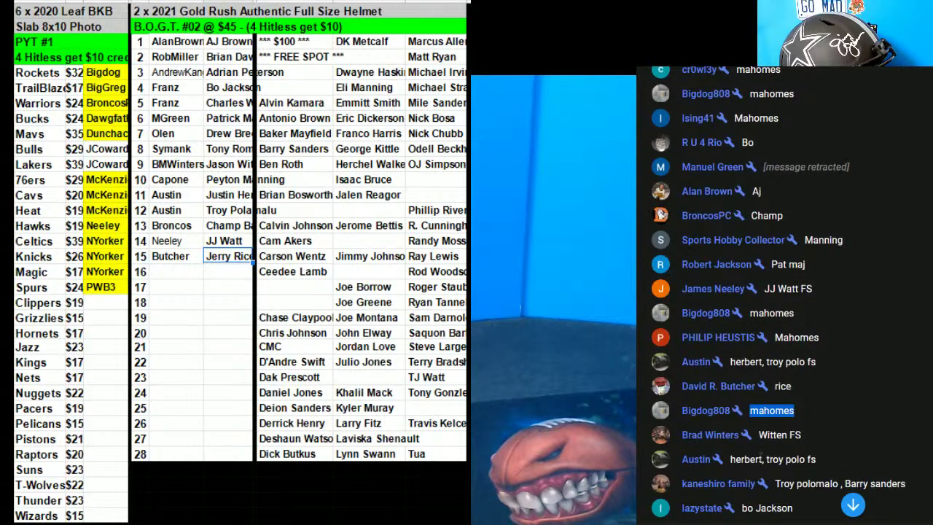
left_click(744, 460)
triple_click(792, 482)
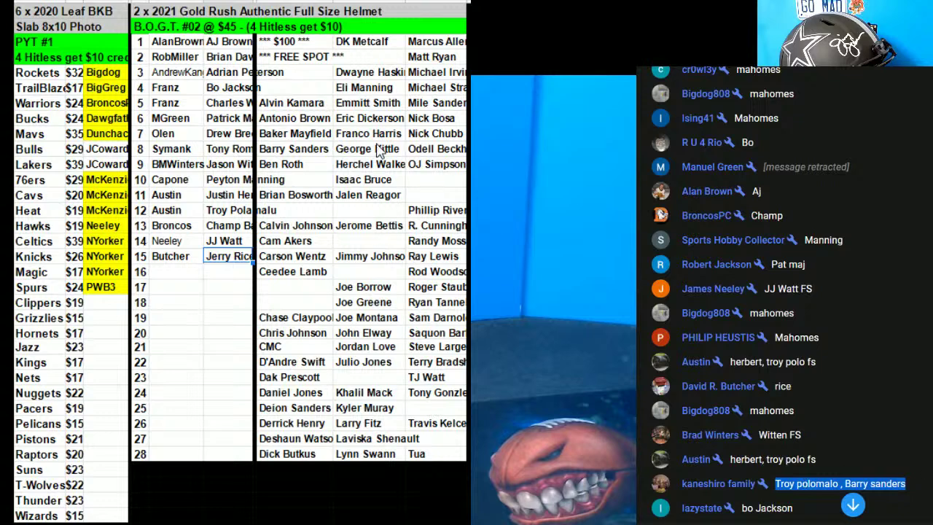
left_click(309, 147)
left_click_drag(309, 148, 230, 265)
left_click(196, 269)
type("Kan")
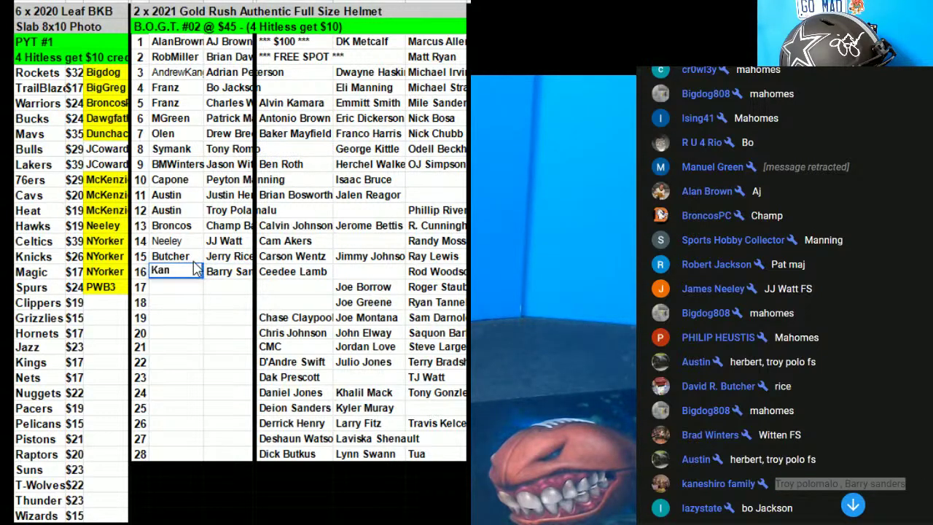
type("eshiro")
scroll(853, 408, "down", 1)
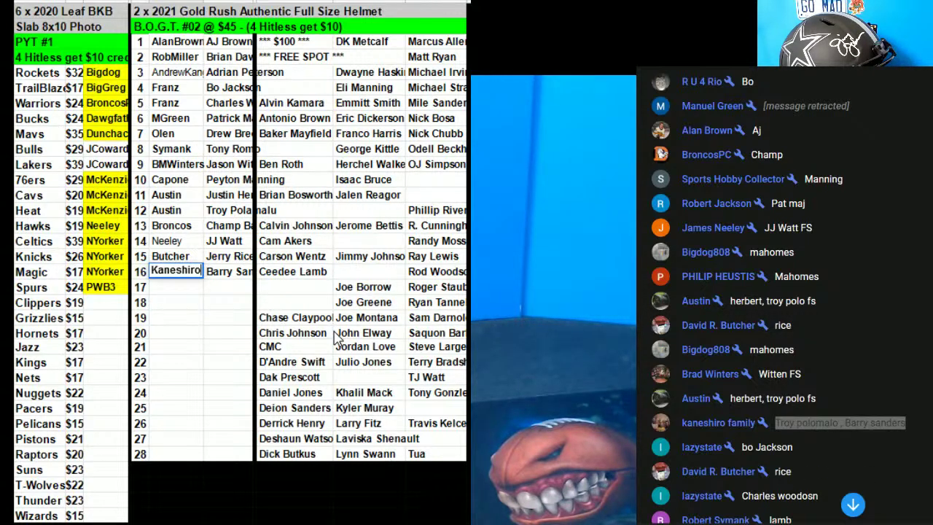
scroll(798, 443, "down", 3)
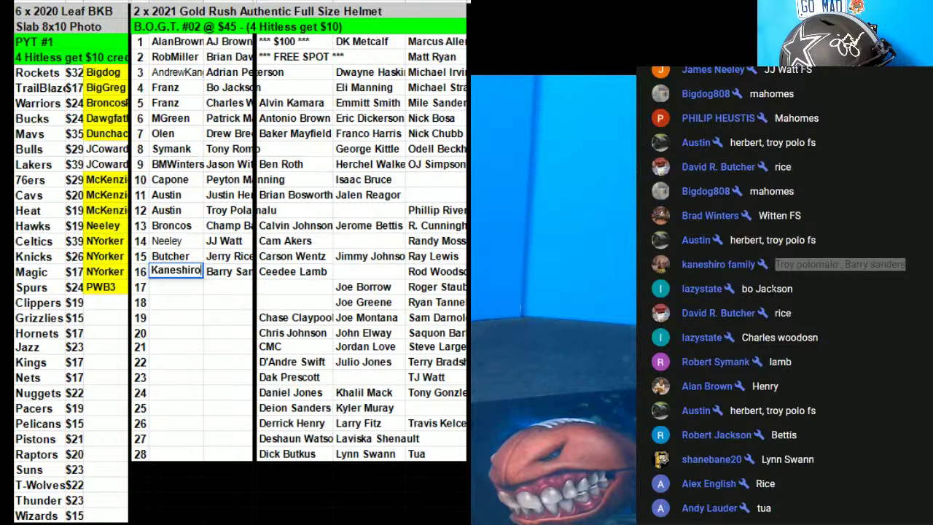
Step: Fill rows 17 and 18 with their buyers, paired with Ceedee Lamb and Derrick Henry
left_click(779, 314)
double_click(802, 337)
double_click(780, 361)
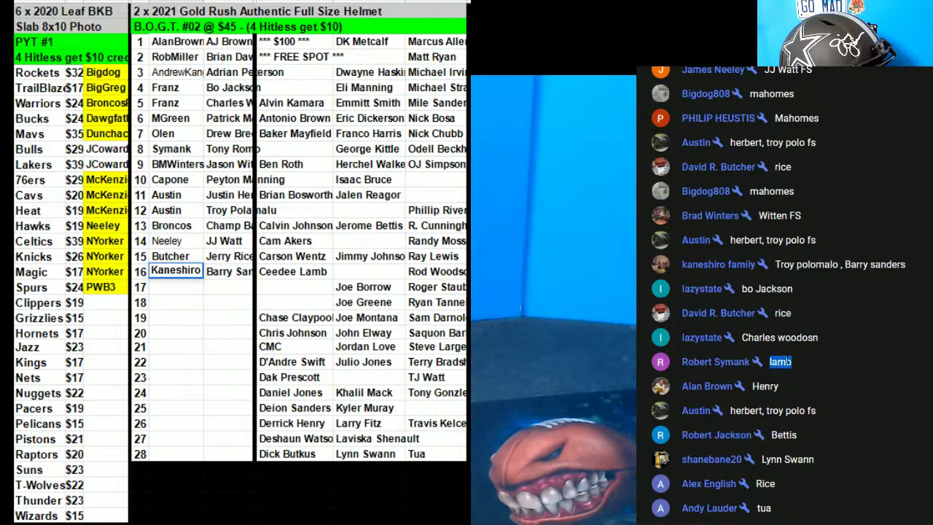
left_click(177, 290)
type("Symank")
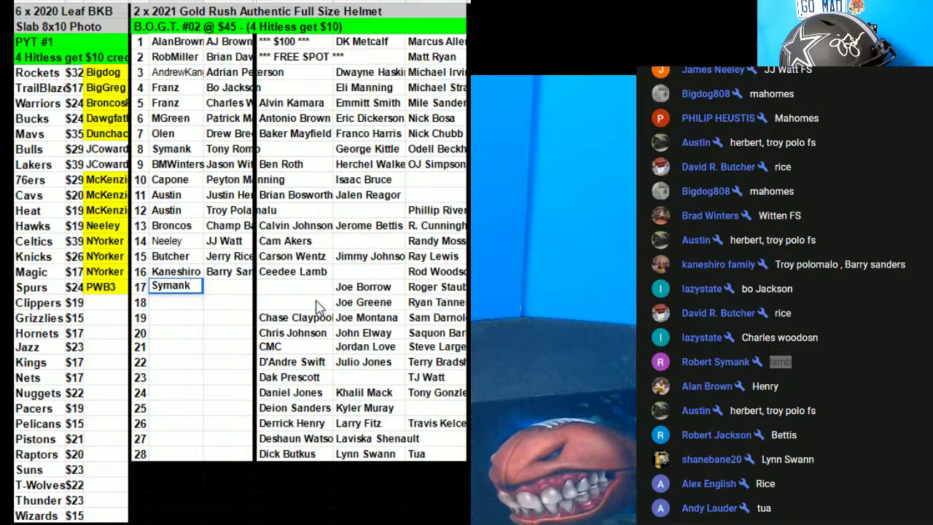
left_click(301, 271)
left_click_drag(301, 279, 248, 295)
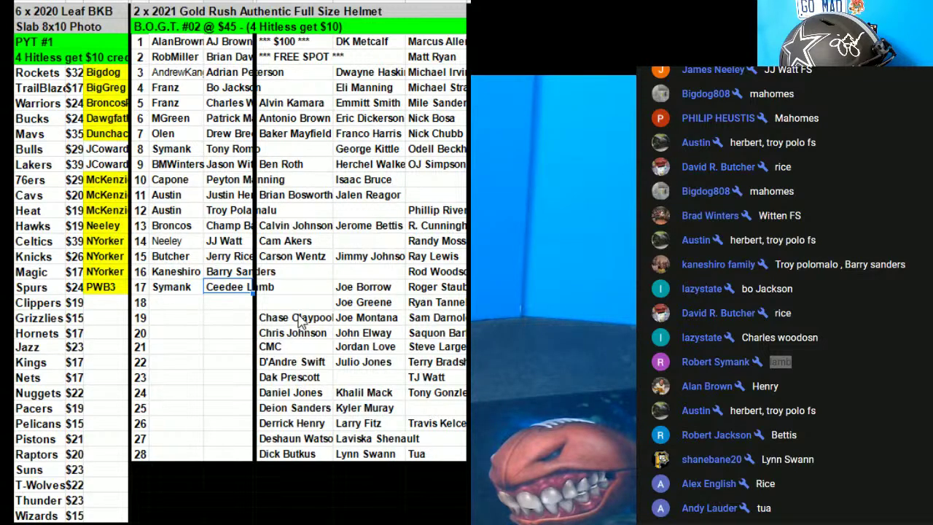
left_click(297, 427)
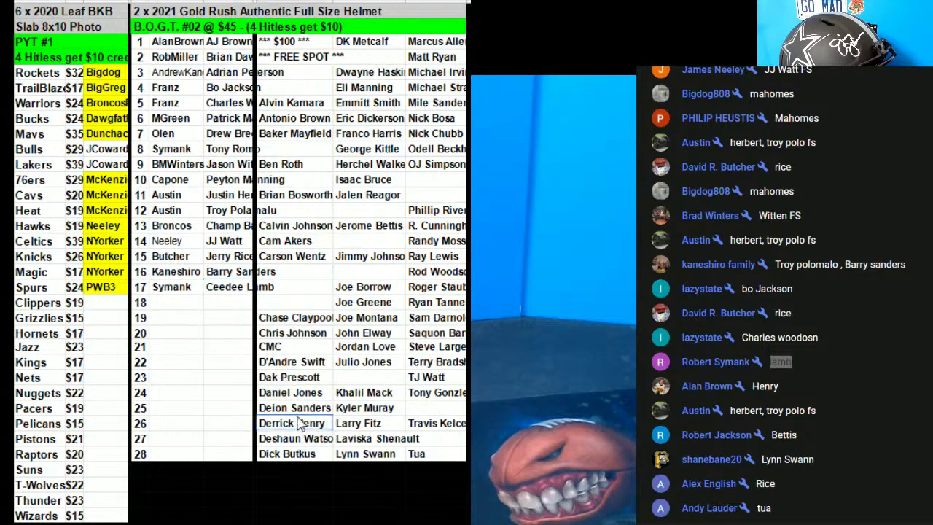
left_click_drag(302, 421, 214, 309)
left_click(185, 303)
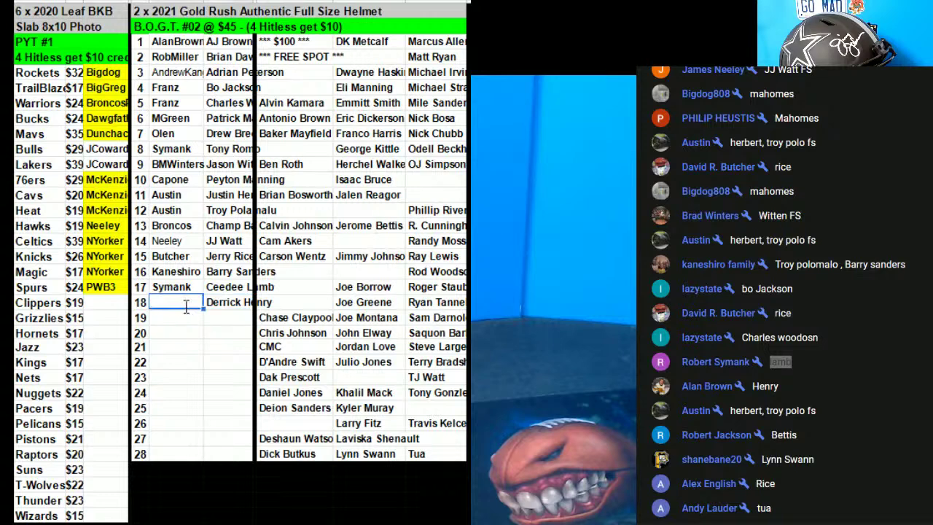
Step: Fill rows 19 and 20 with their buyers, paired with Jerome Bettis and Lynn Swann
triple_click(778, 409)
double_click(783, 434)
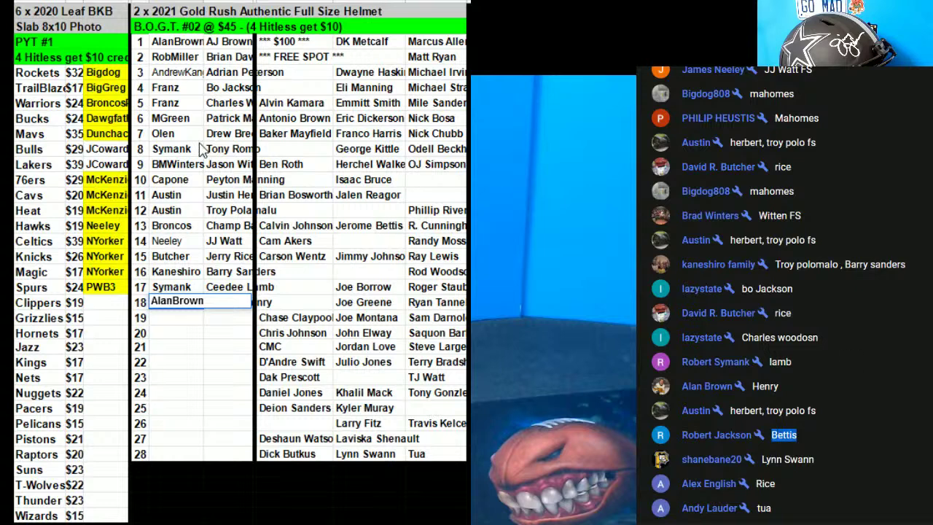
left_click(357, 228)
left_click_drag(357, 228, 193, 324)
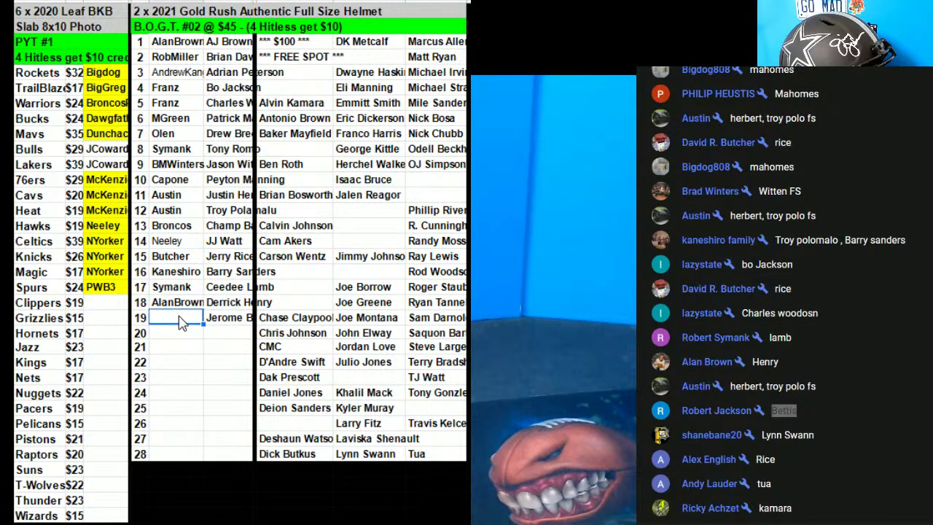
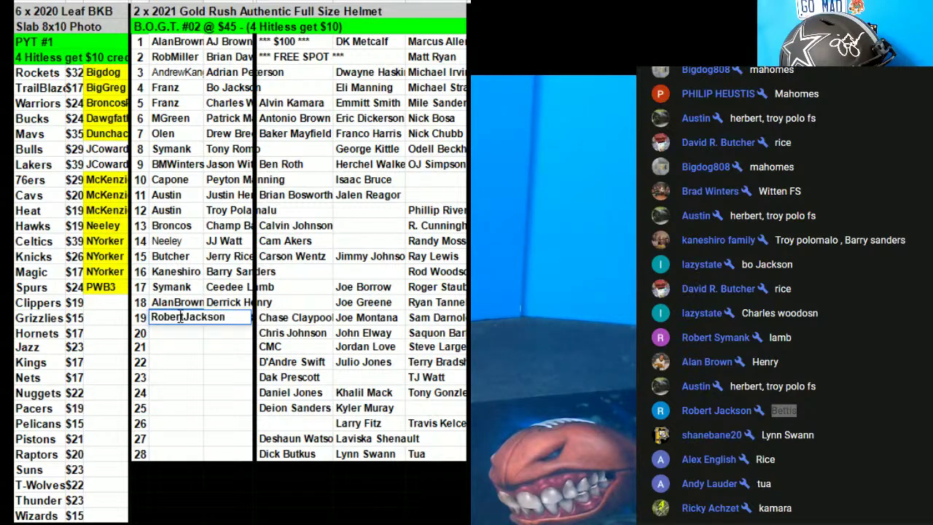
left_click(421, 333)
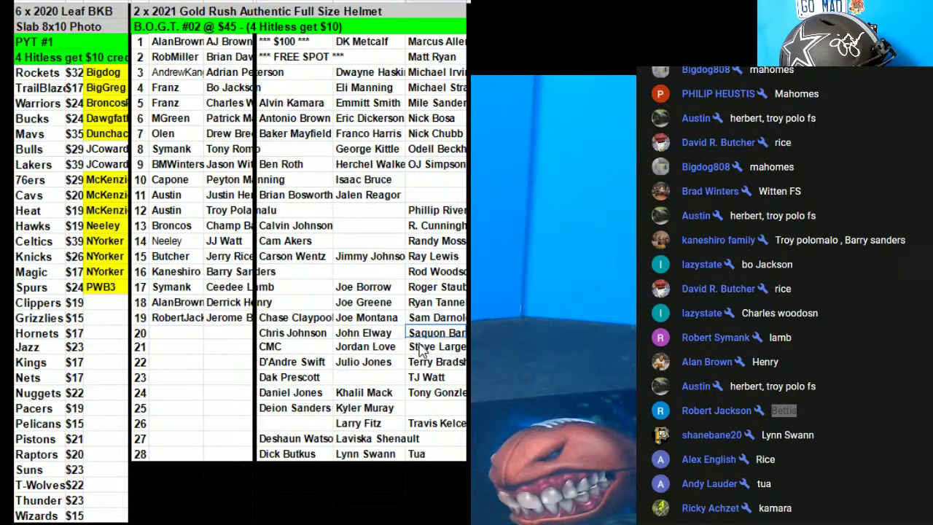
left_click(372, 451)
left_click_drag(371, 451, 227, 332)
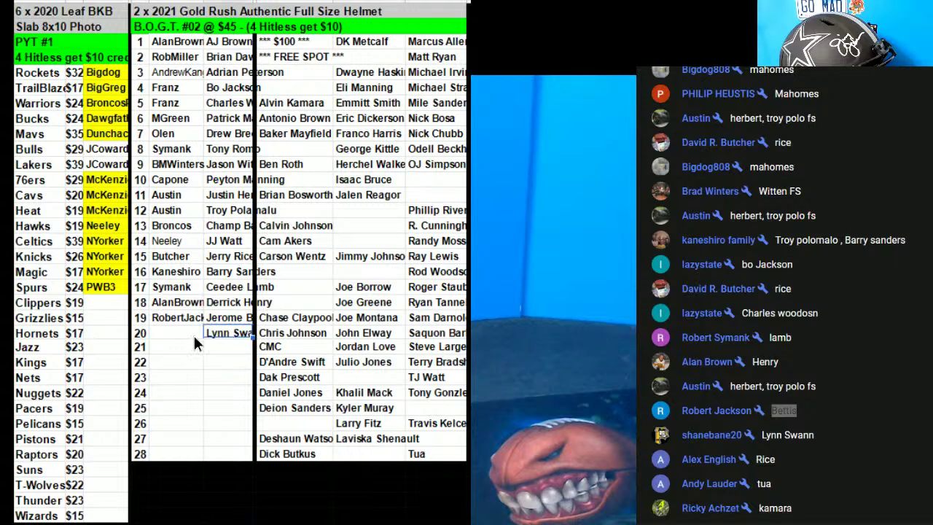
left_click(193, 333)
type("Shaneban")
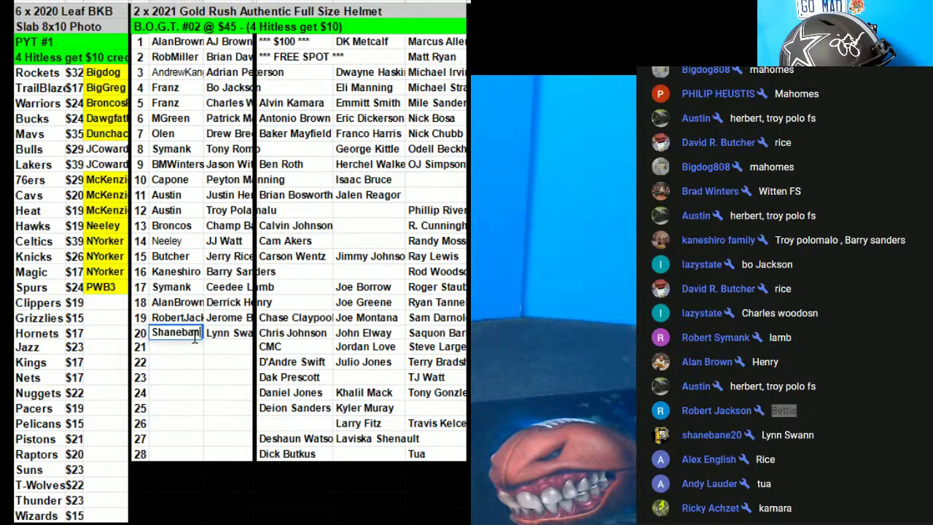
type("e")
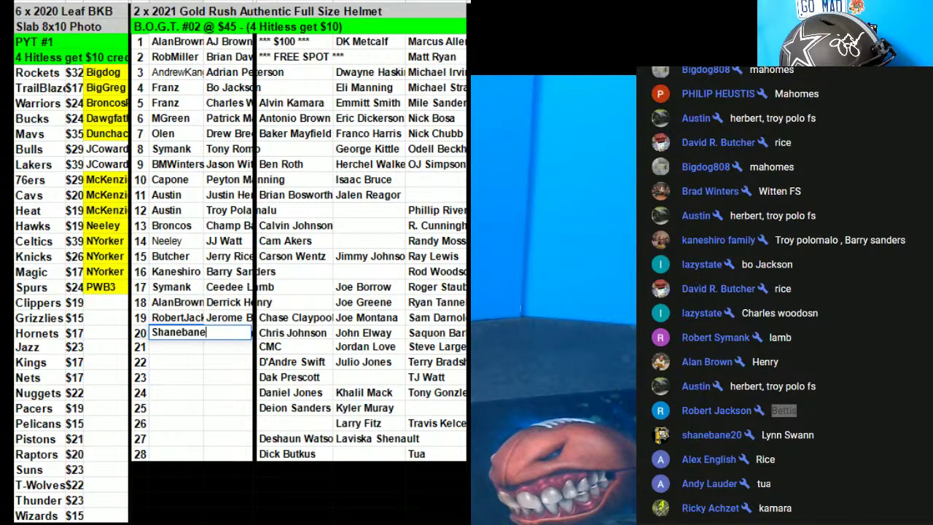
key("Return")
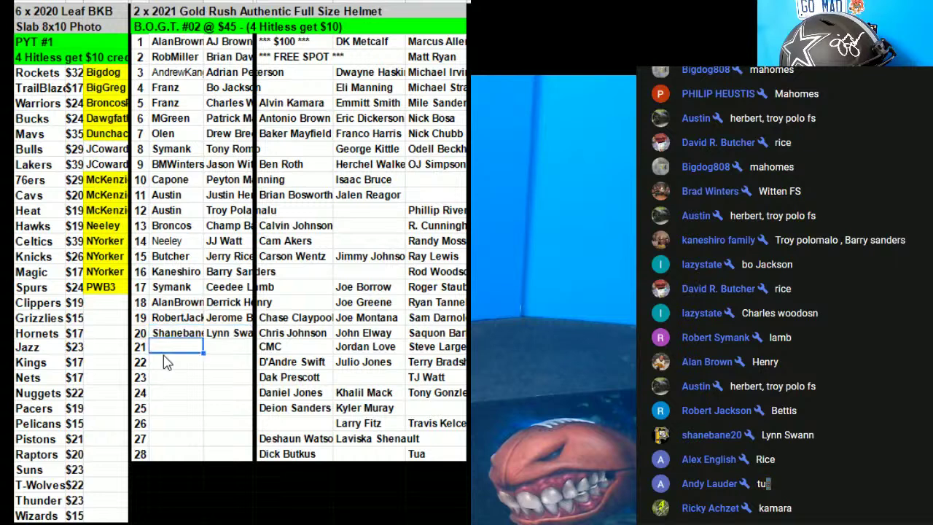
Step: Fill rows 21 and 22 with their buyers, paired with Tua and Alvin Kamara
type("Lauder")
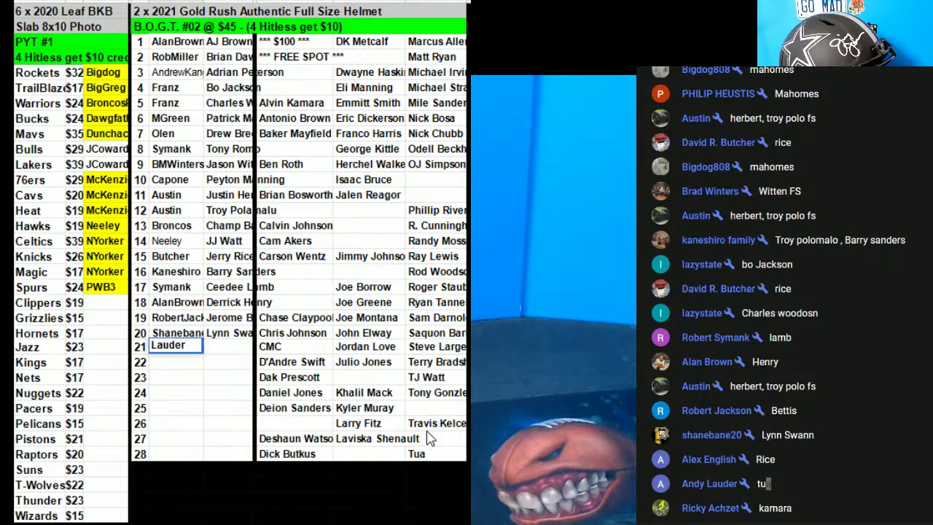
left_click(433, 454)
left_click(240, 362)
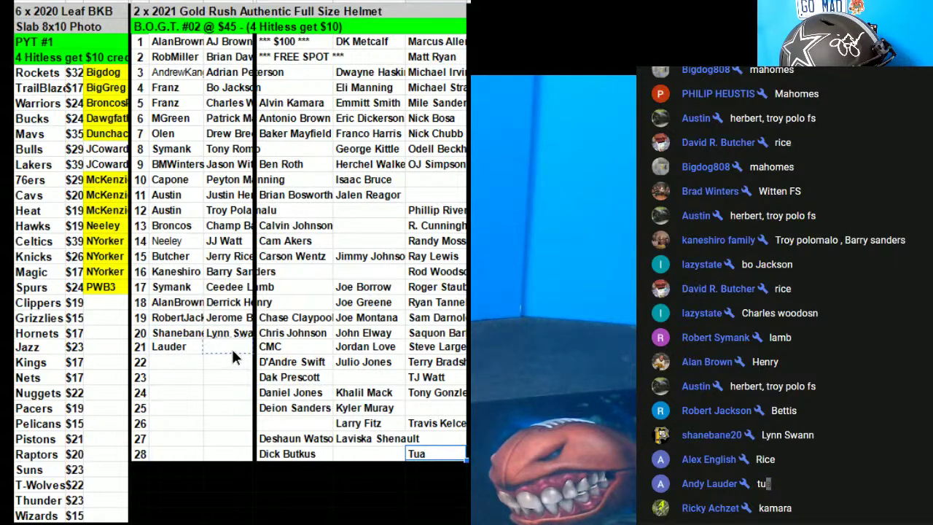
left_click_drag(231, 347, 231, 348)
left_click(169, 368)
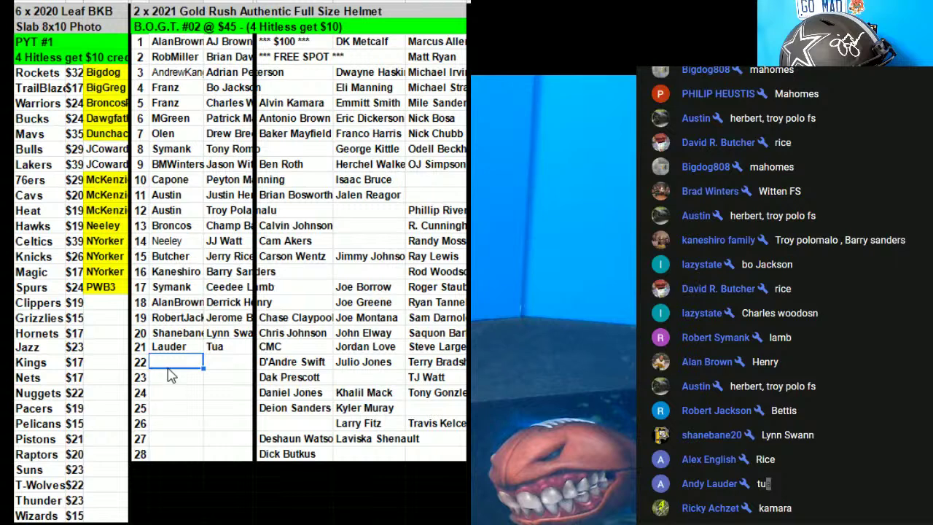
type("Achzet")
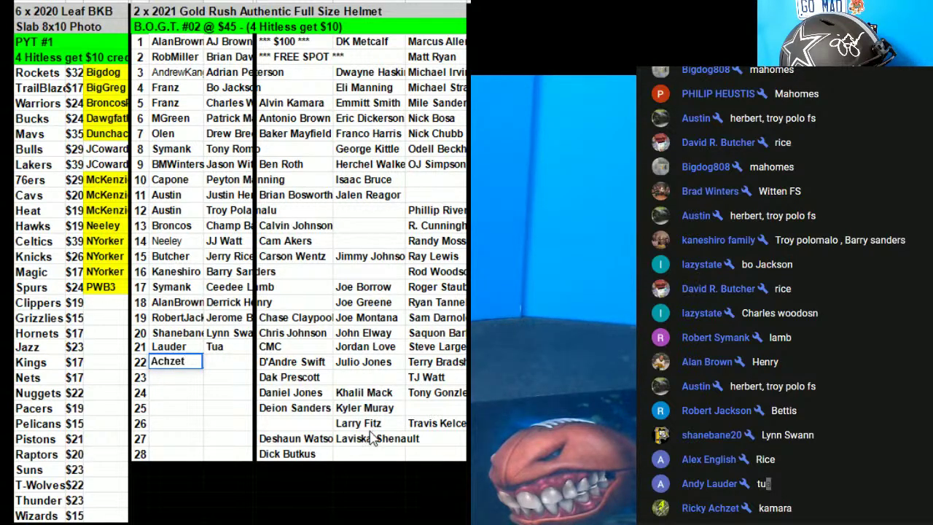
left_click(300, 102)
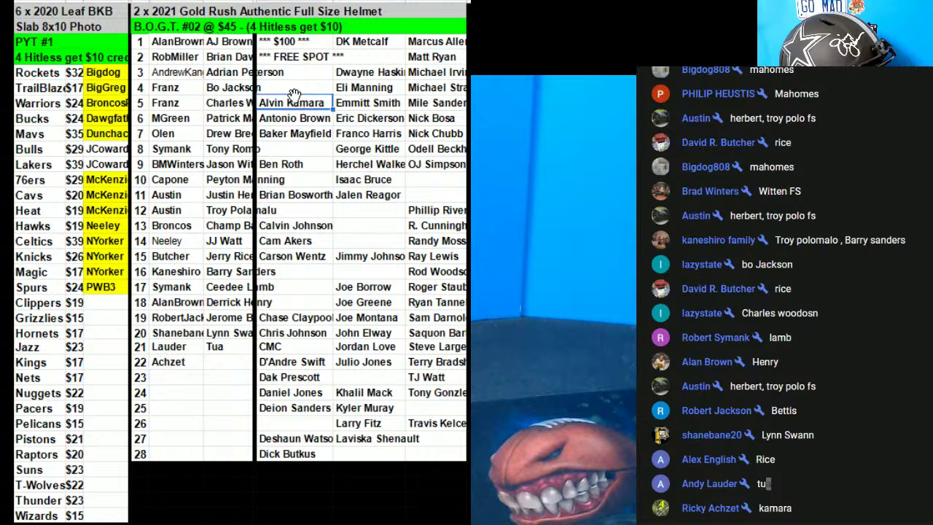
left_click_drag(229, 362, 230, 362)
left_click_drag(185, 42, 227, 360)
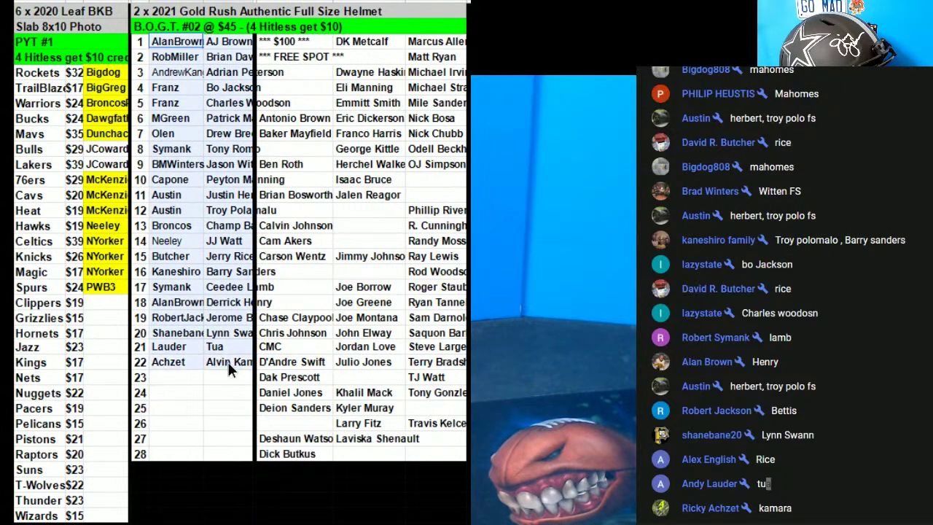
Step: Sort the buyer and player rows A→Z by buyer name
right_click(192, 314)
left_click(276, 414)
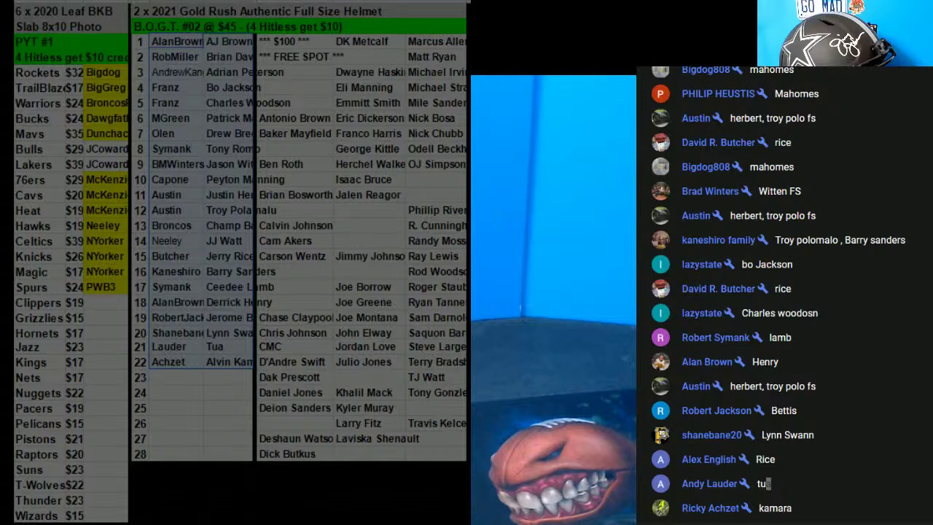
key("Return")
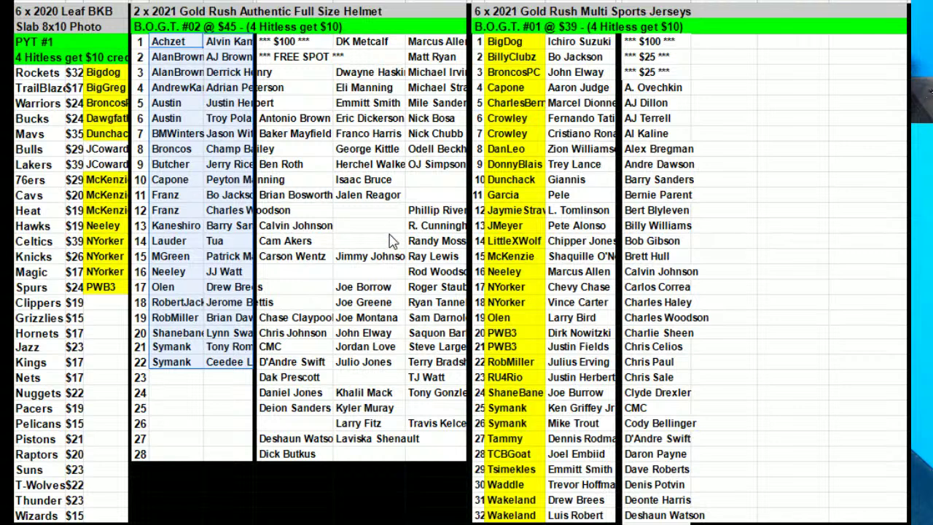
Step: Put Dak Prescott in row 23 and enter that buyer's name beside it
left_click(306, 383)
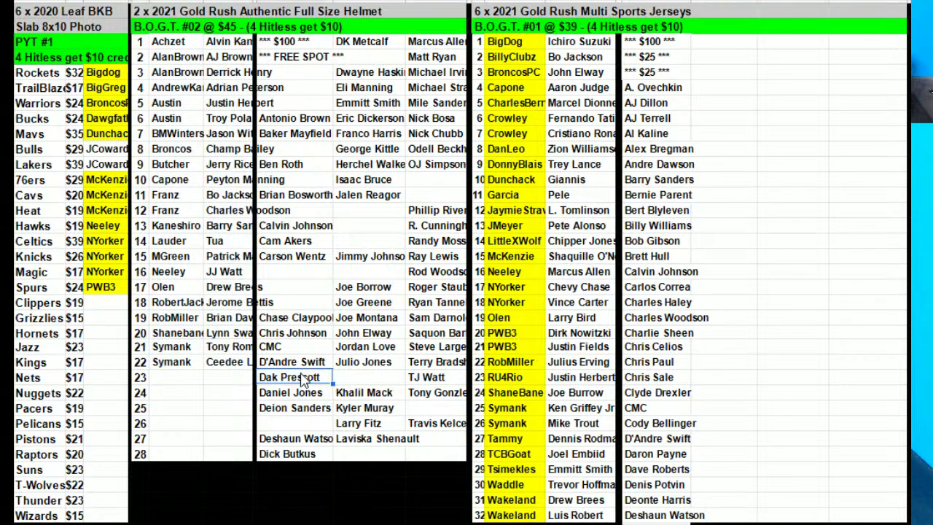
left_click_drag(258, 382, 195, 386)
left_click(196, 373)
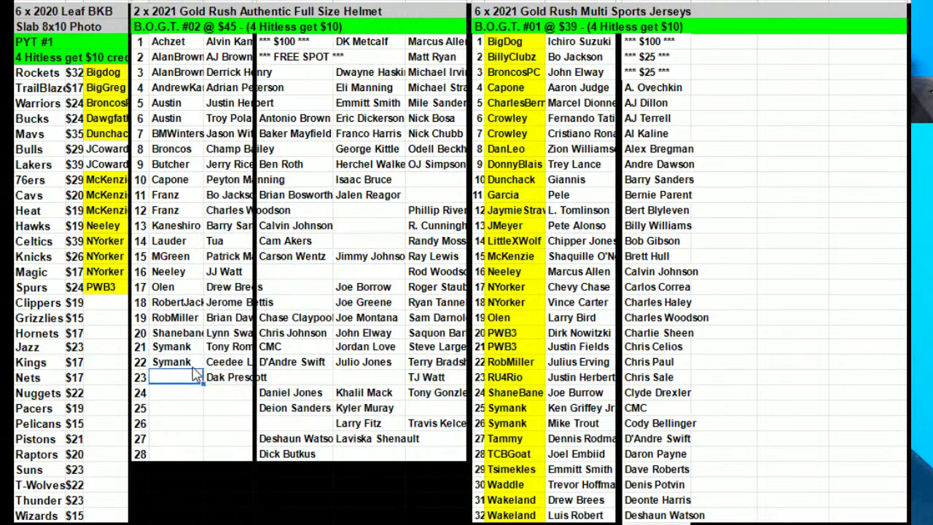
type("Achzet")
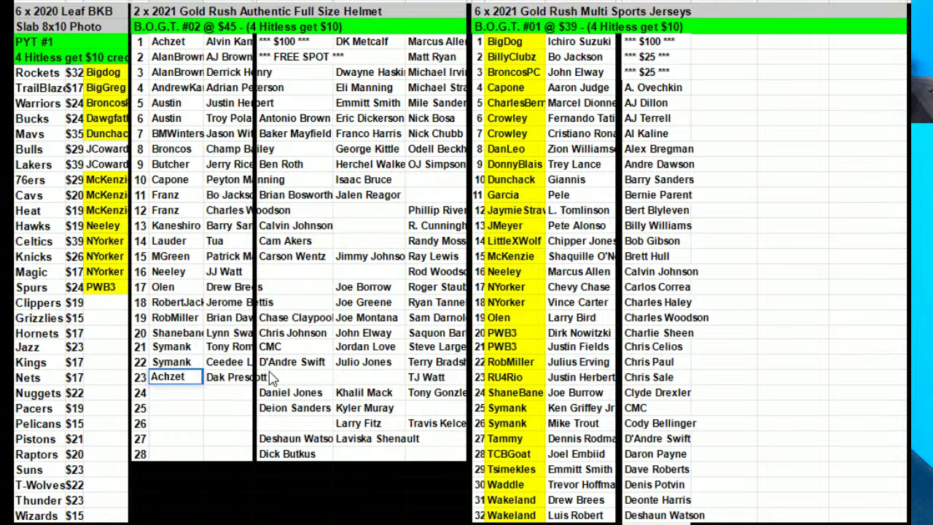
Step: Re-sort rows 1–23 of buyers and players alphabetically by buyer
left_click_drag(175, 42, 233, 382)
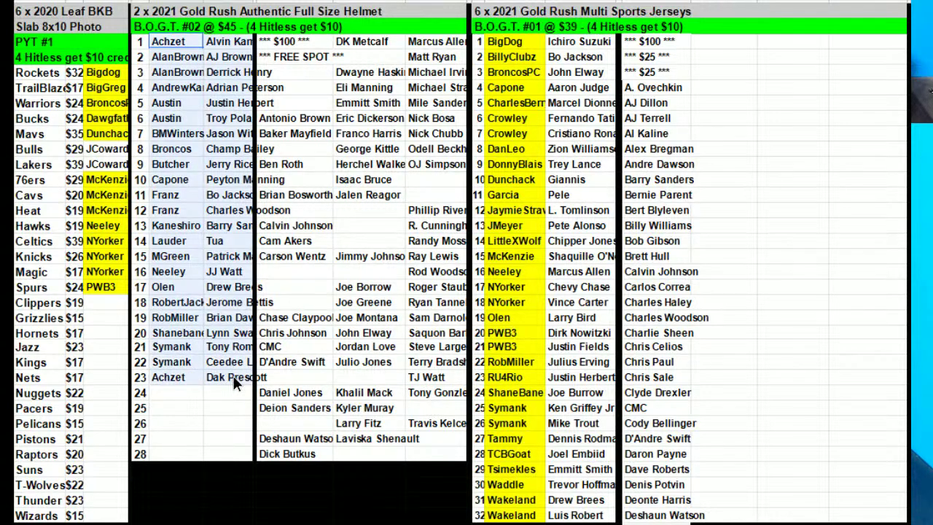
right_click(224, 248)
left_click(296, 410)
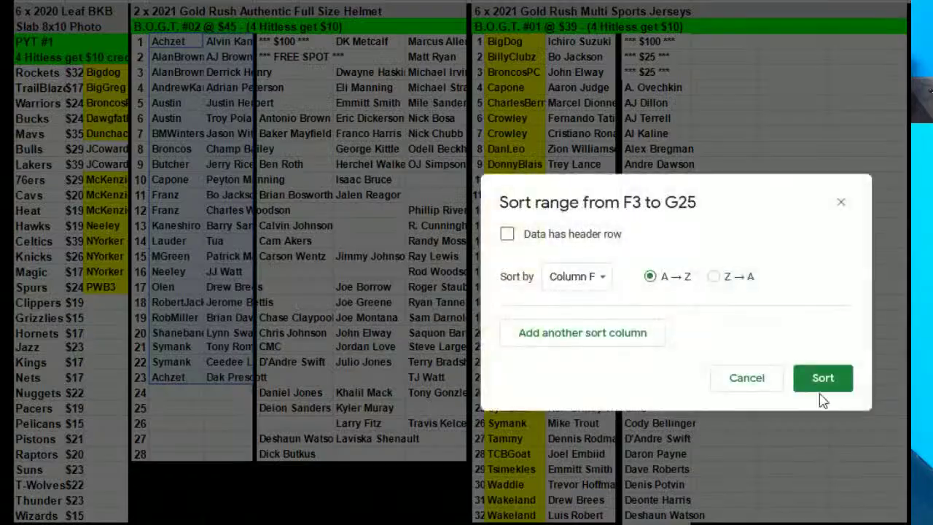
left_click(823, 378)
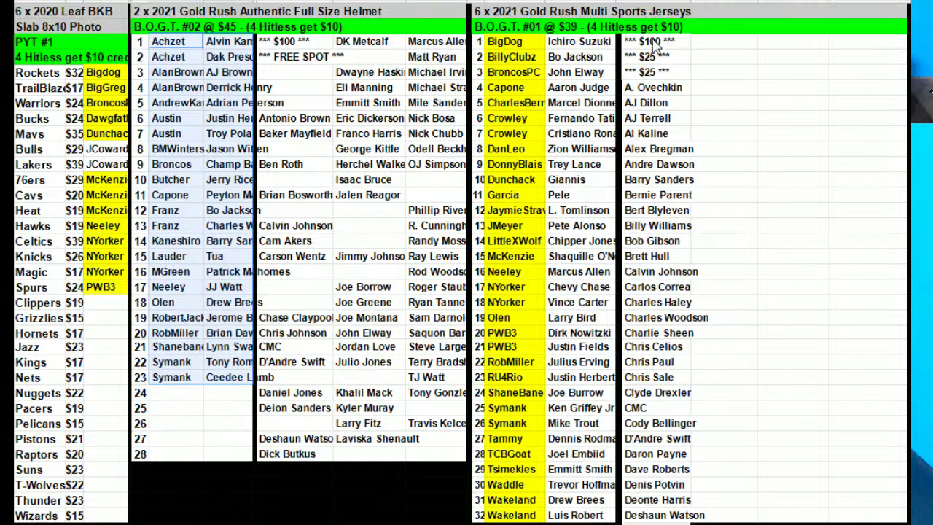
Step: Select the jersey player names column and bring up the RANDOM.ORG results
left_click_drag(652, 41, 641, 431)
scroll(642, 432, "up", 20)
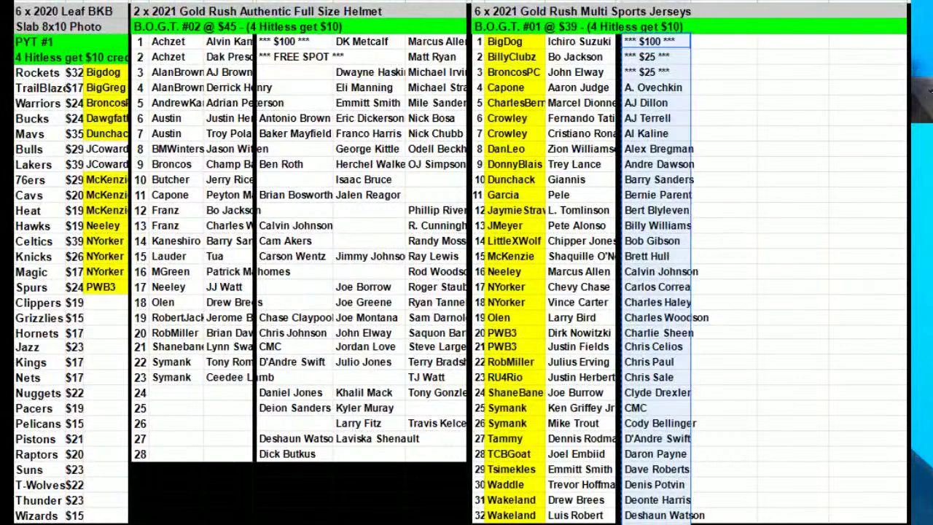
left_click(603, 522)
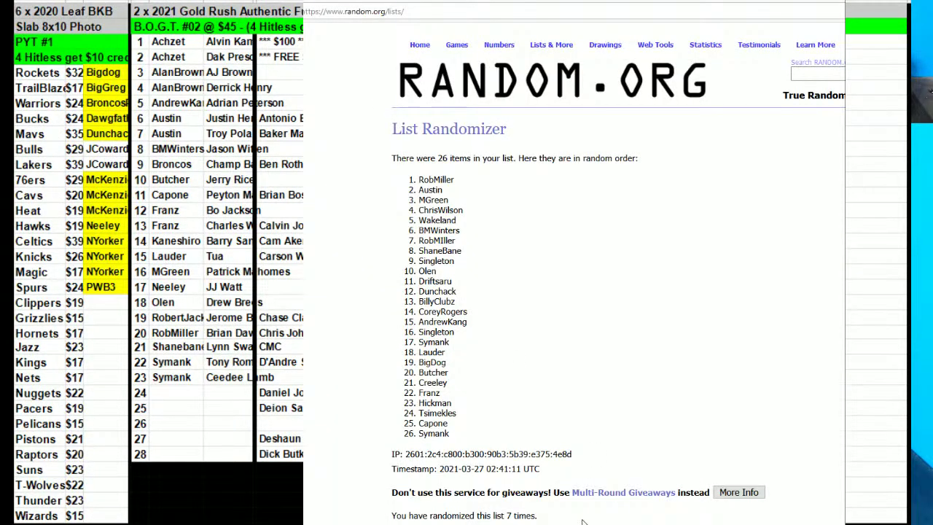
Step: Roll two dice in the RANDOM.ORG Dice Roller and return to the List Randomizer
left_click(430, 13)
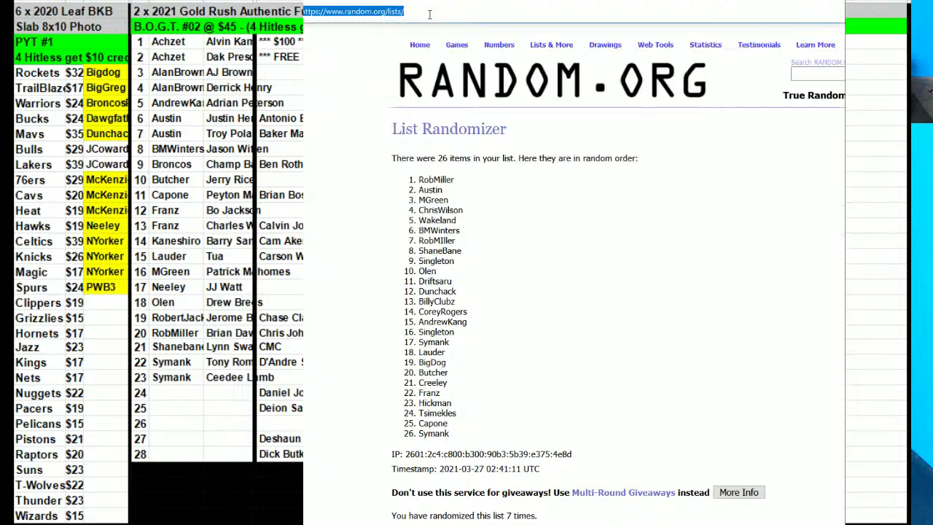
key("Return")
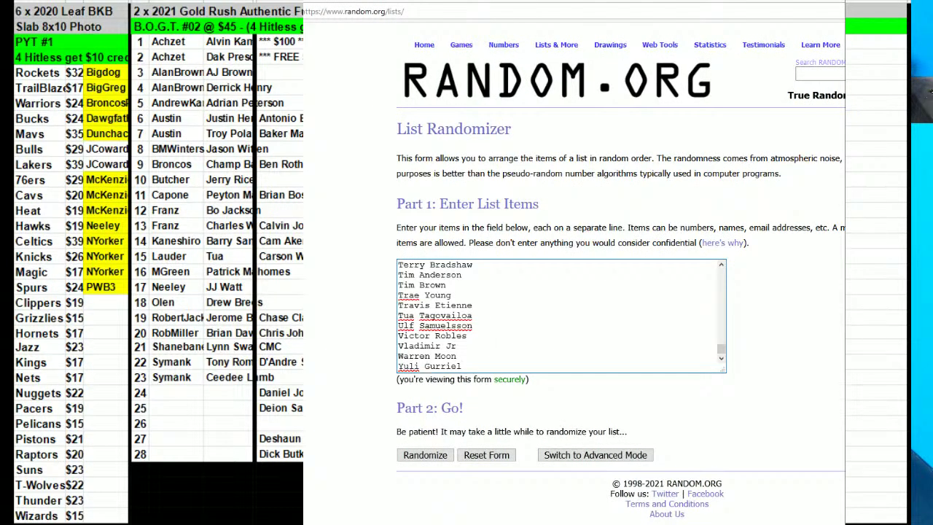
key("alt+Left")
left_click(472, 246)
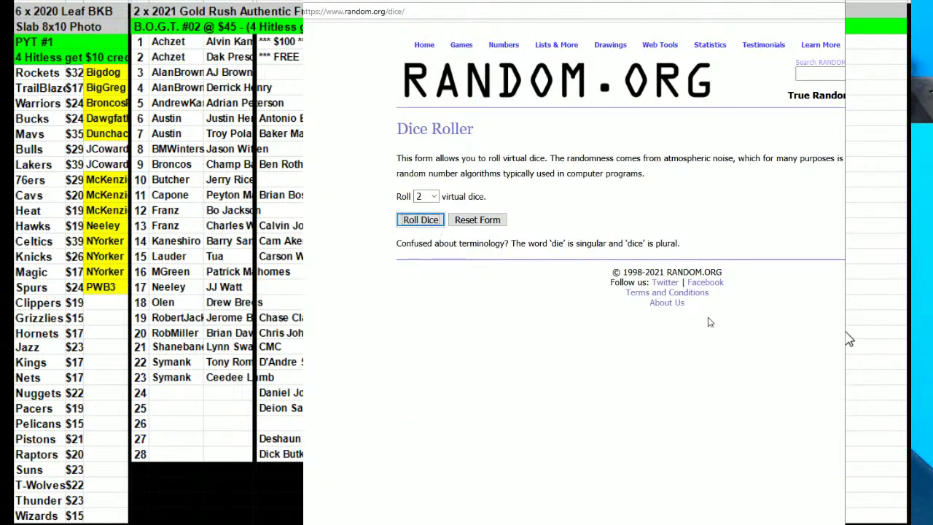
key("Return")
key("alt+Left")
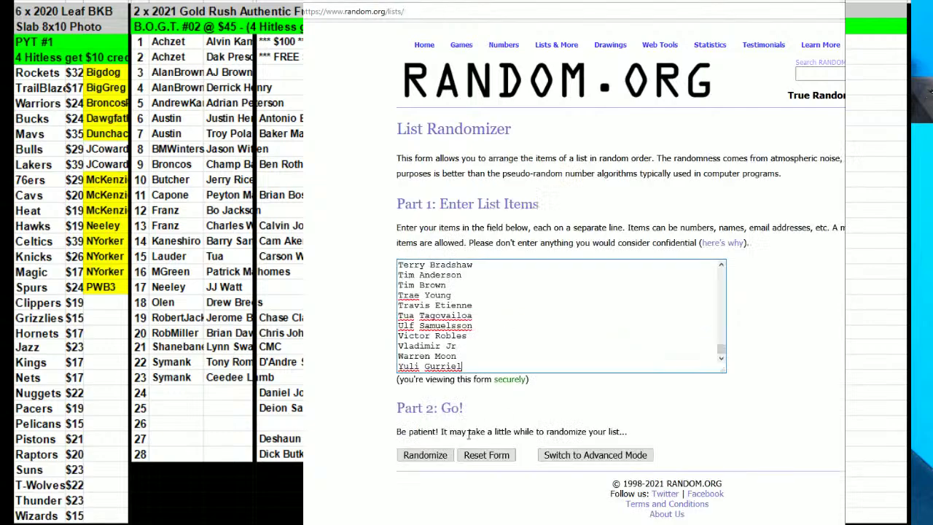
Step: Shuffle the 96 jersey names six times, select the final list from Joe Namath down, and return to the sheet
left_click(425, 455)
scroll(441, 481, "down", 10)
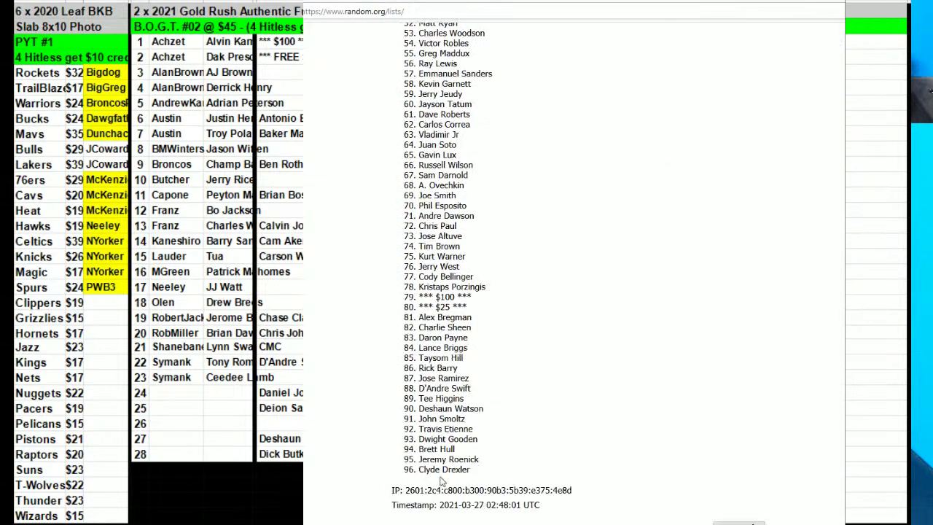
scroll(441, 481, "down", 2)
left_click(421, 486)
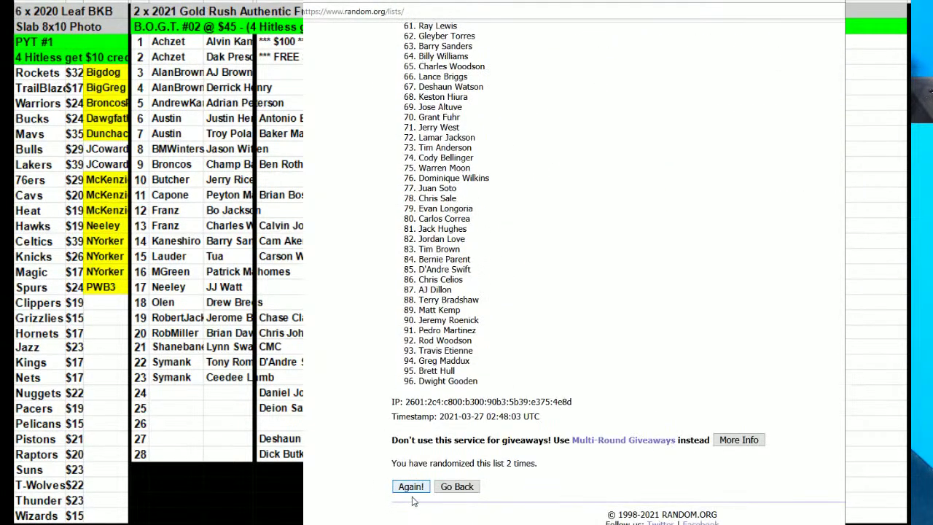
left_click(411, 486)
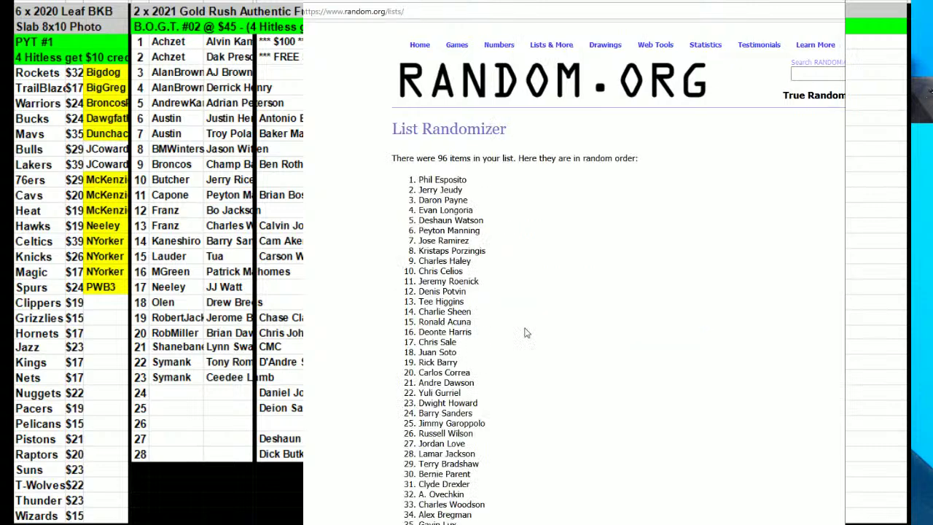
scroll(527, 333, "down", 10)
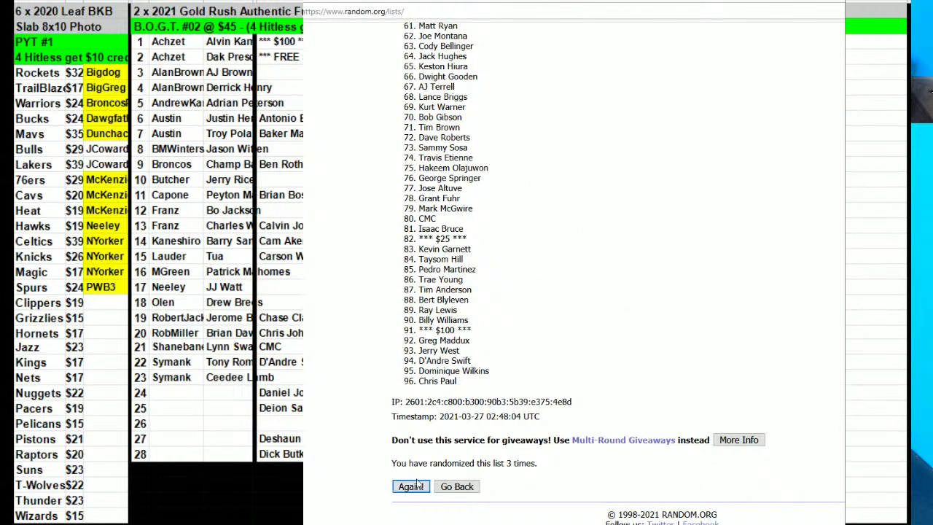
left_click(412, 486)
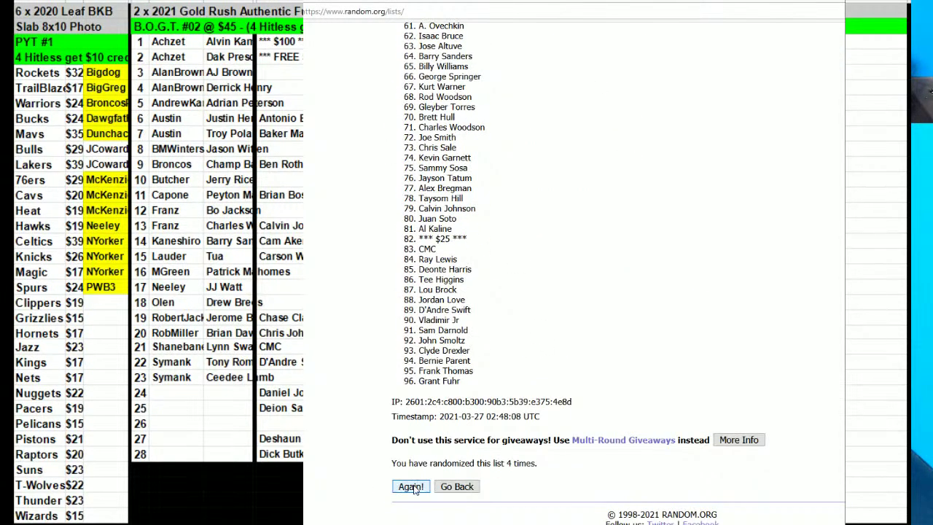
left_click(413, 487)
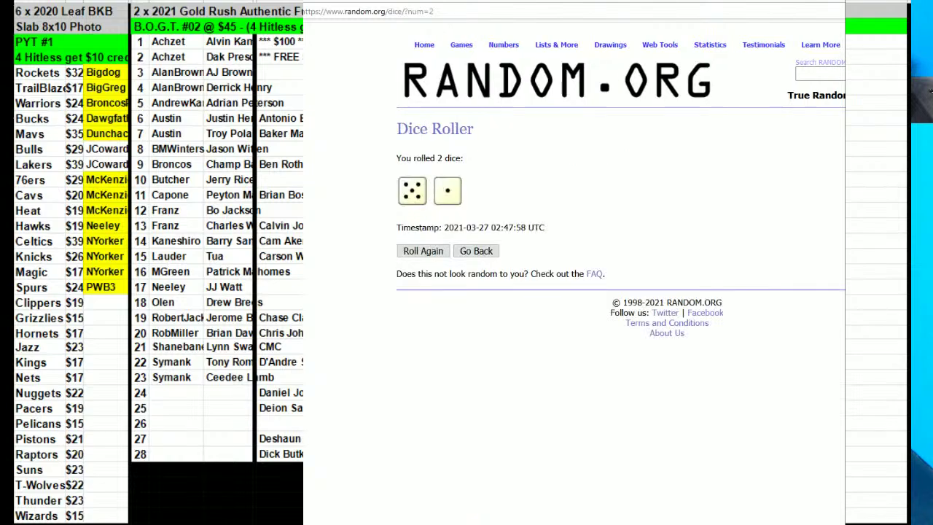
scroll(403, 430, "down", 10)
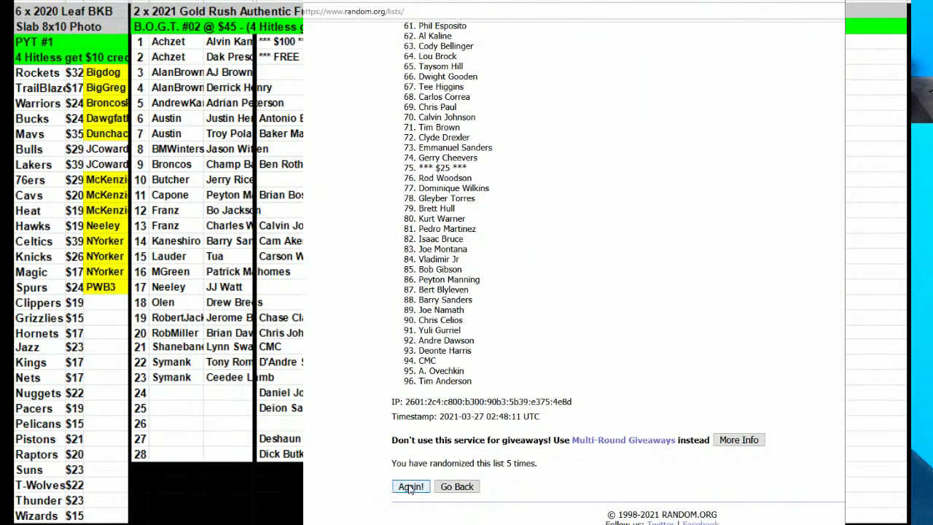
left_click(411, 486)
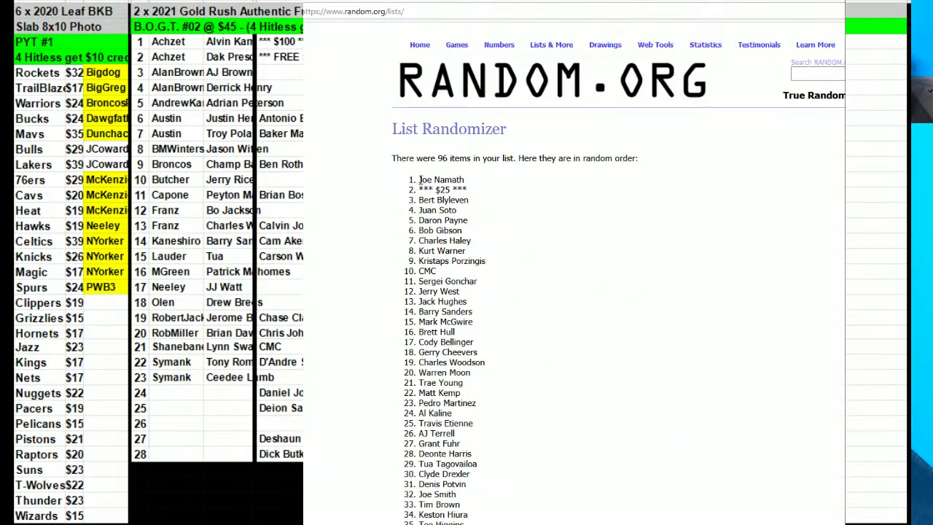
left_click_drag(419, 179, 481, 490)
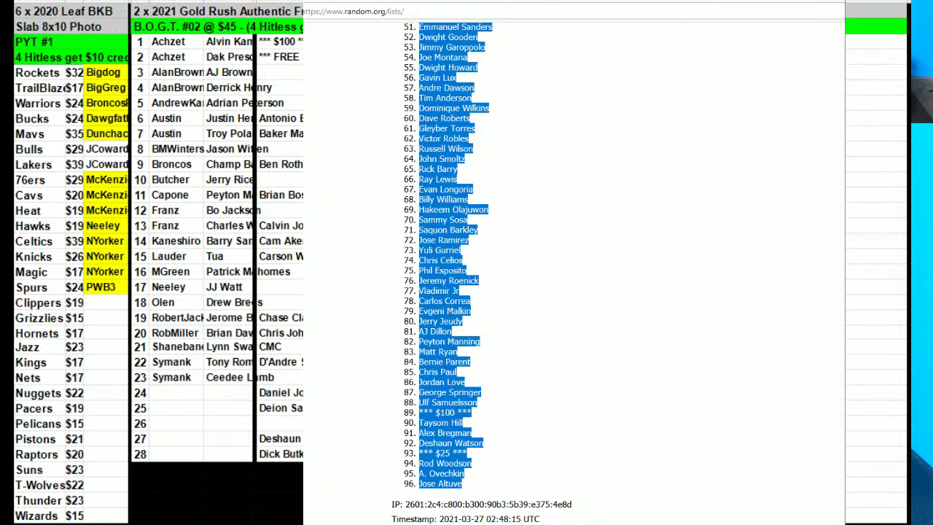
key("alt+Tab")
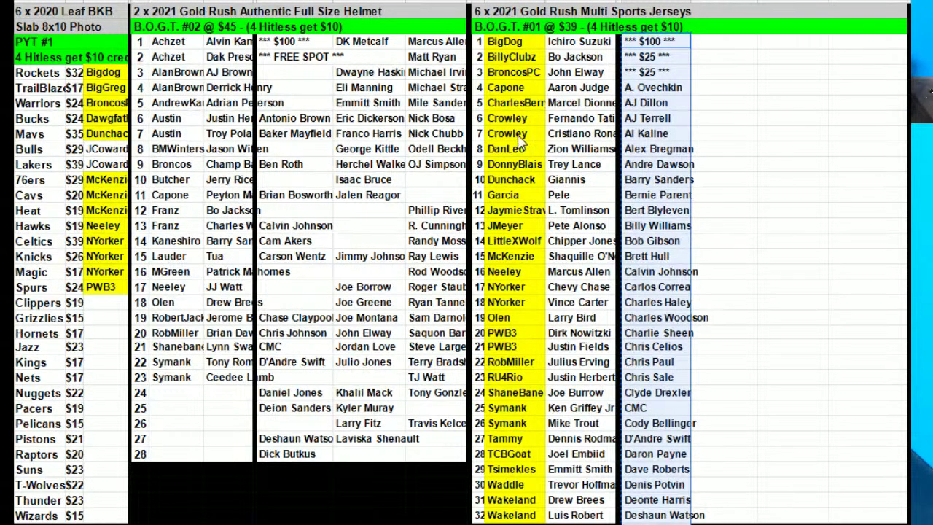
Step: Paste the shuffled player names into the jersey columns, including the empty third column
left_click(645, 43)
key("ctrl+v")
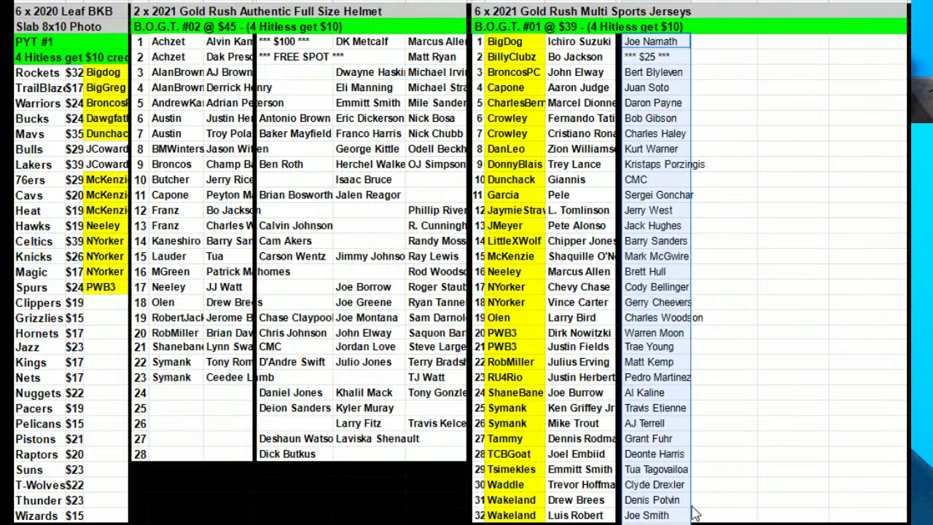
scroll(714, 503, "down", 10)
scroll(723, 497, "down", 5)
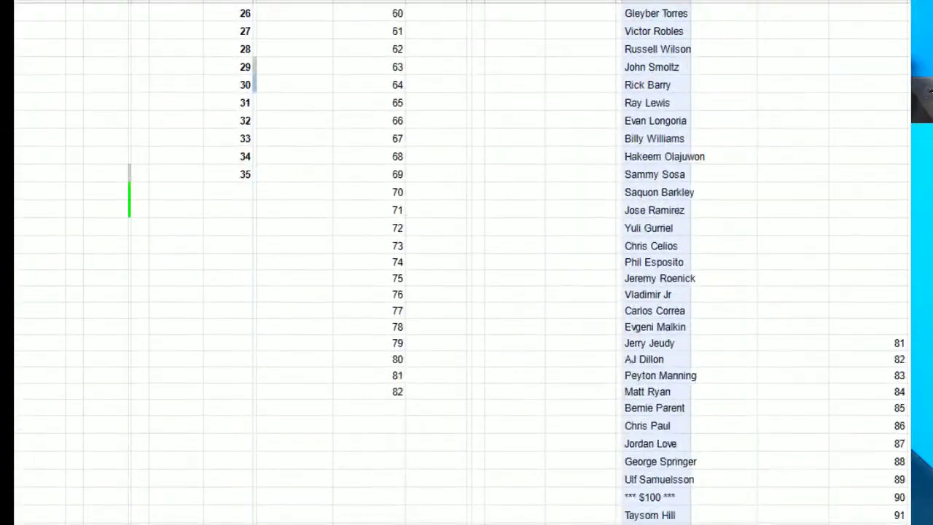
scroll(844, 446, "up", 8)
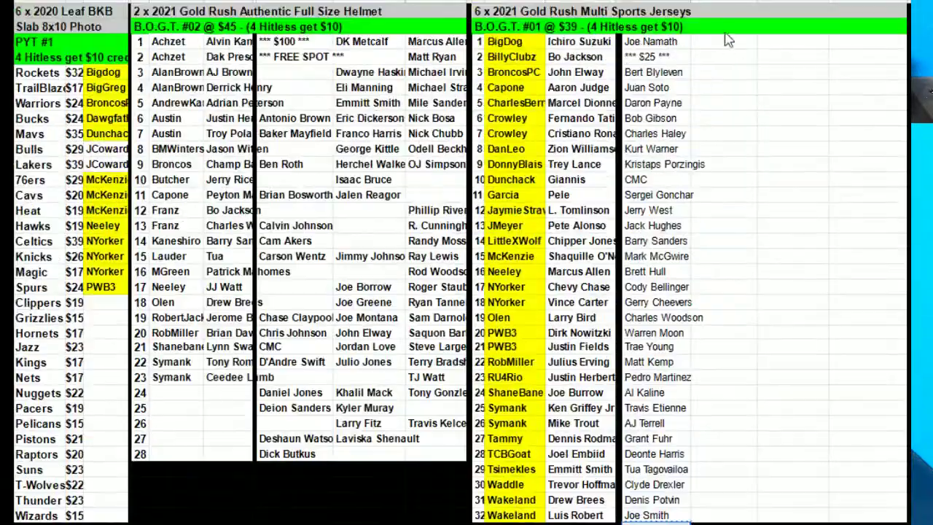
left_click(727, 42)
key("ctrl+v")
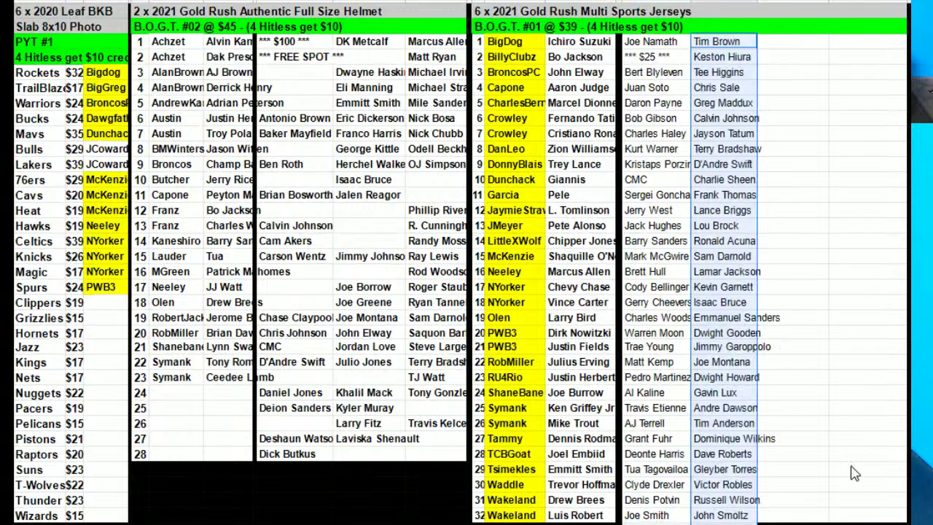
scroll(720, 405, "down", 10)
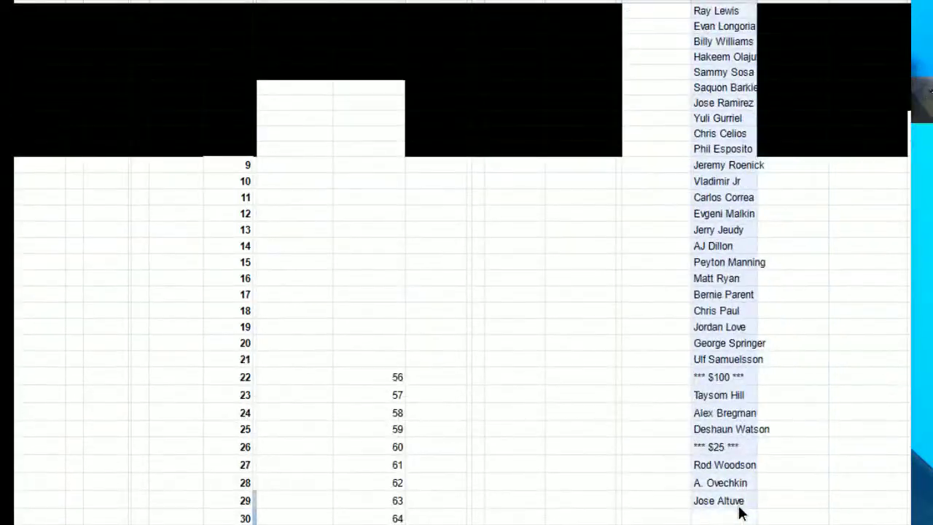
scroll(766, 466, "up", 10)
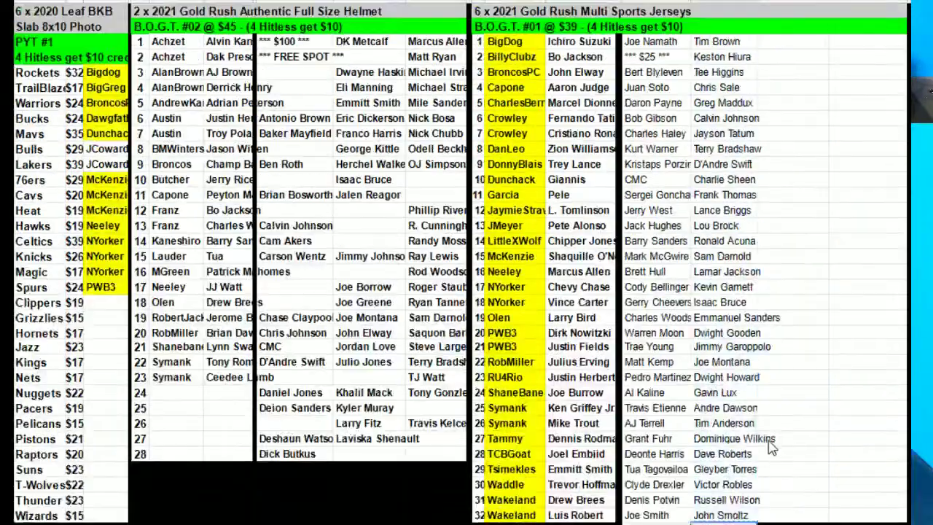
left_click(778, 44)
key("ctrl+v")
Step: Sort the five-column buyer and player block by buyer name
left_click_drag(526, 47, 800, 519)
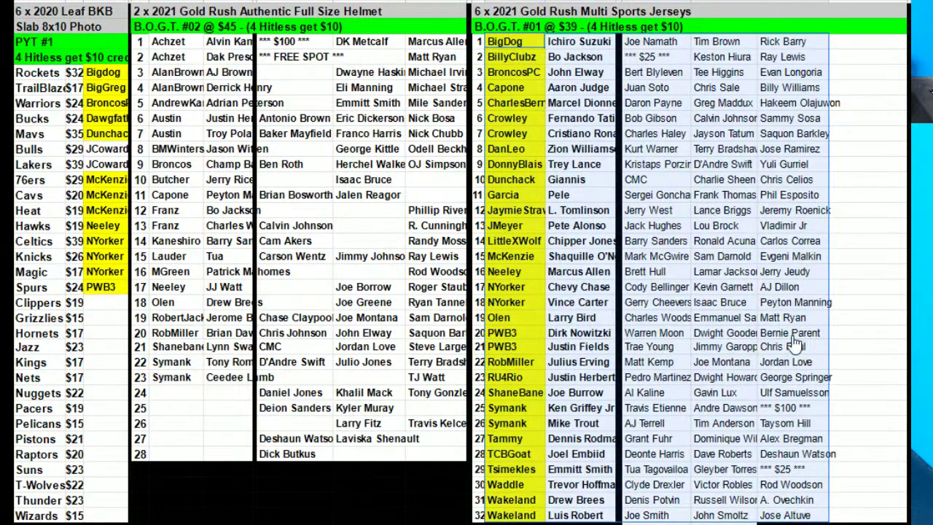
right_click(708, 339)
left_click(773, 408)
left_click(818, 377)
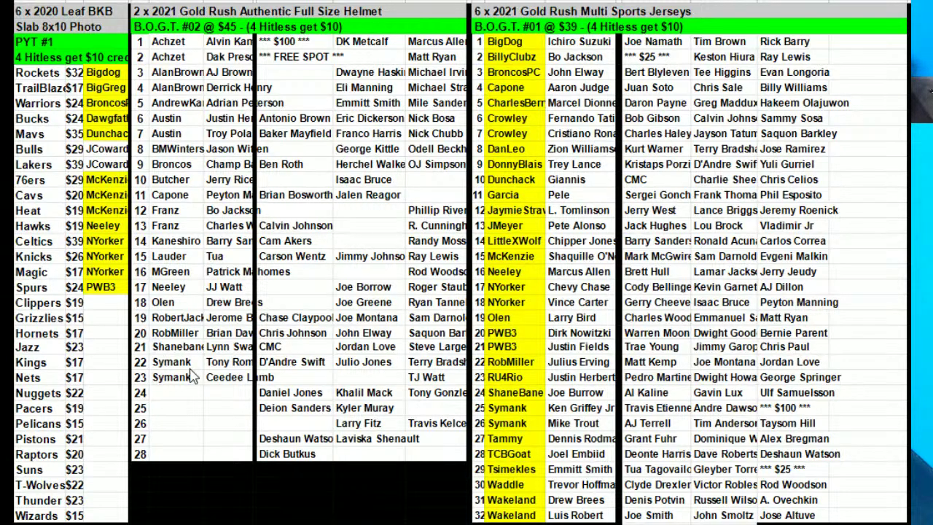
Step: Add buyers in rows 24 and 25, pairing row 24 with Roger Staub and row 25 with the row 22 player
left_click(181, 393)
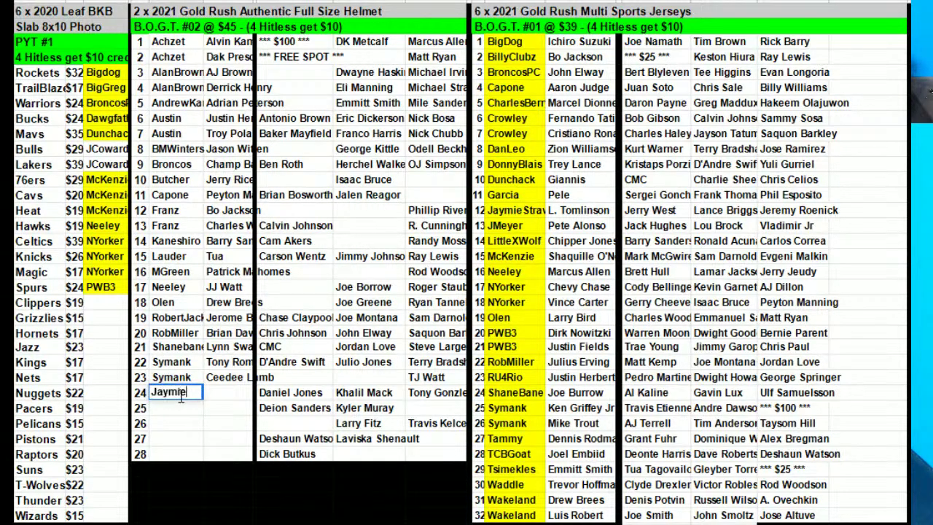
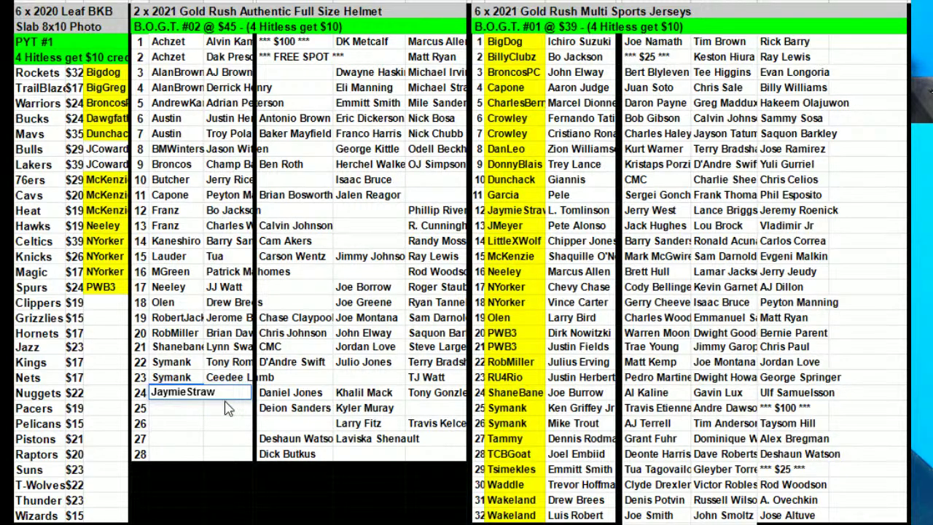
left_click(437, 287)
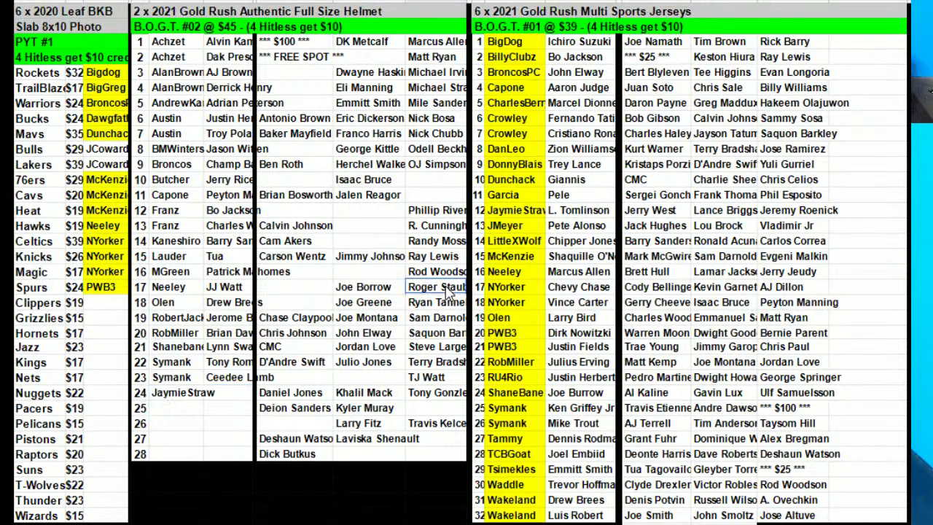
left_click(227, 392)
key("ctrl+v")
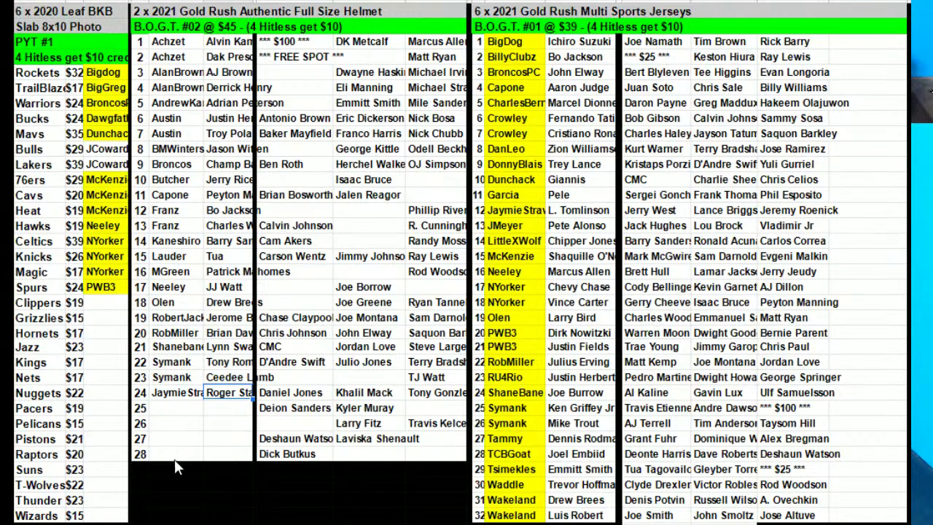
left_click(174, 410)
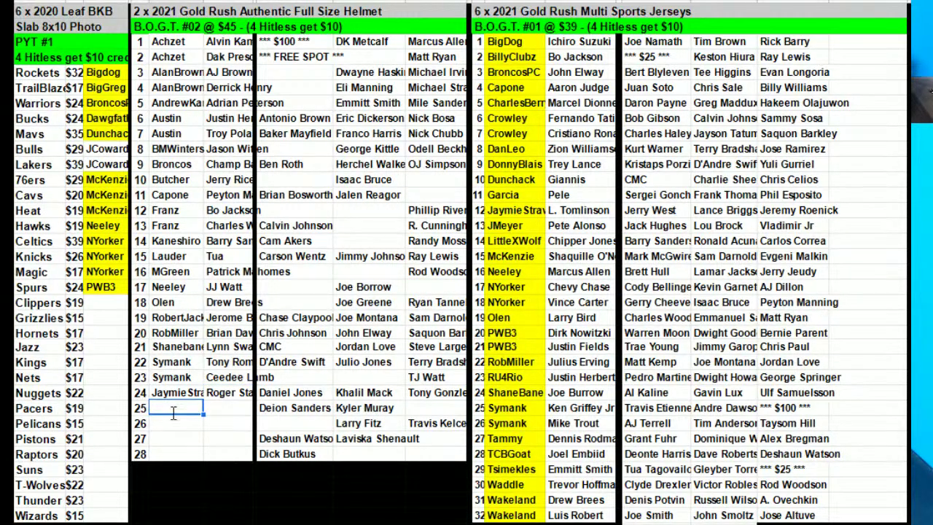
type("NYorker")
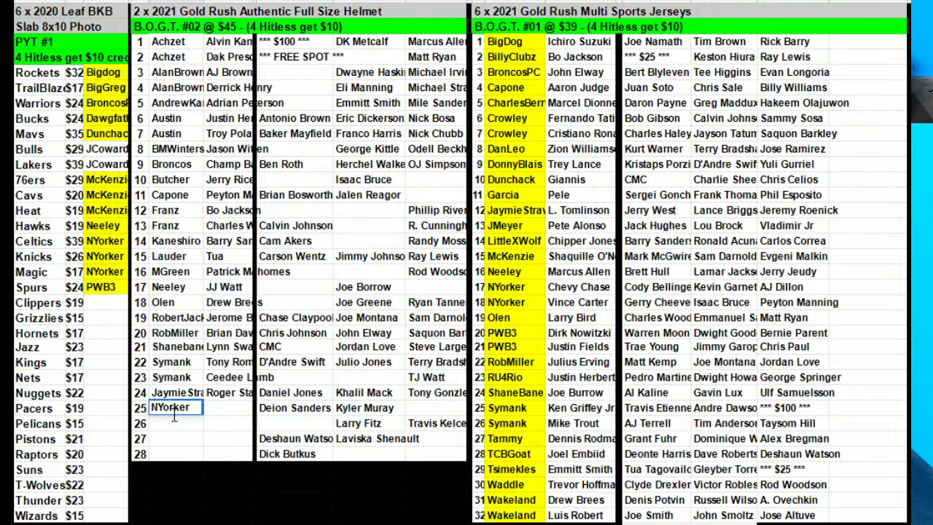
left_click(430, 368)
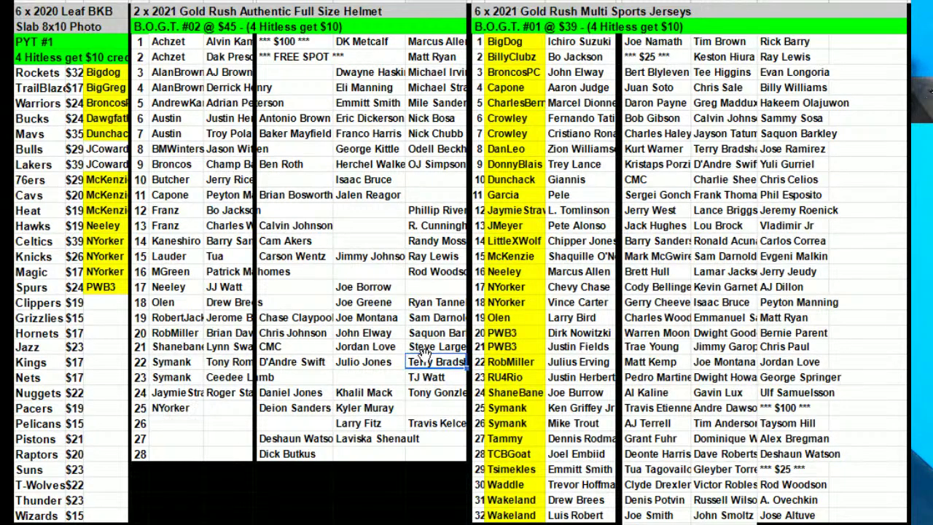
left_click_drag(430, 368, 228, 408)
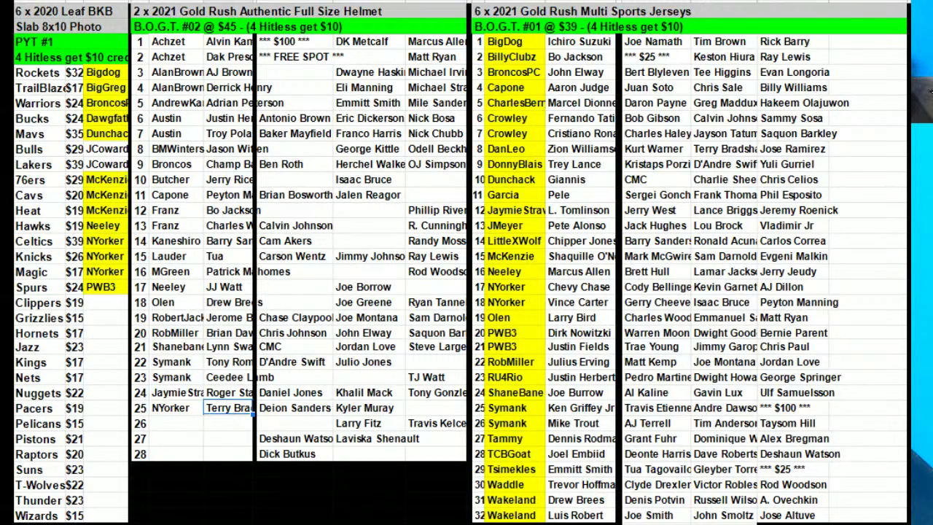
Step: Add buyers in rows 26 and 27, paired with DK Metcalf and Larry Fitzgerald
left_click(191, 422)
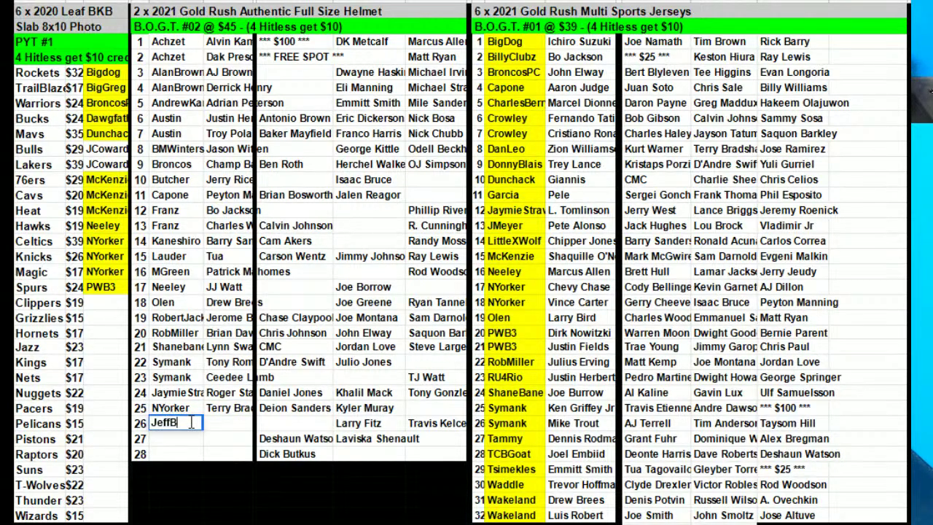
left_click_drag(364, 42, 283, 405)
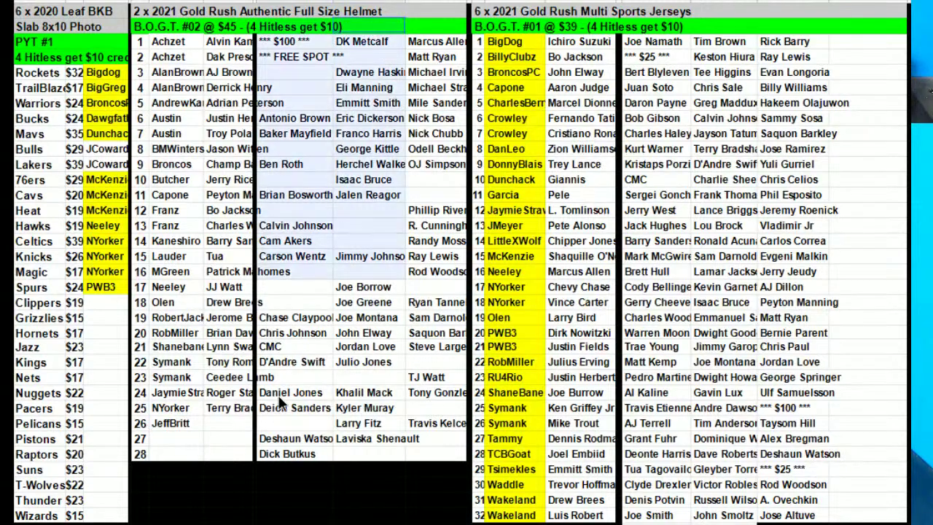
left_click(386, 42)
left_click_drag(385, 40, 219, 426)
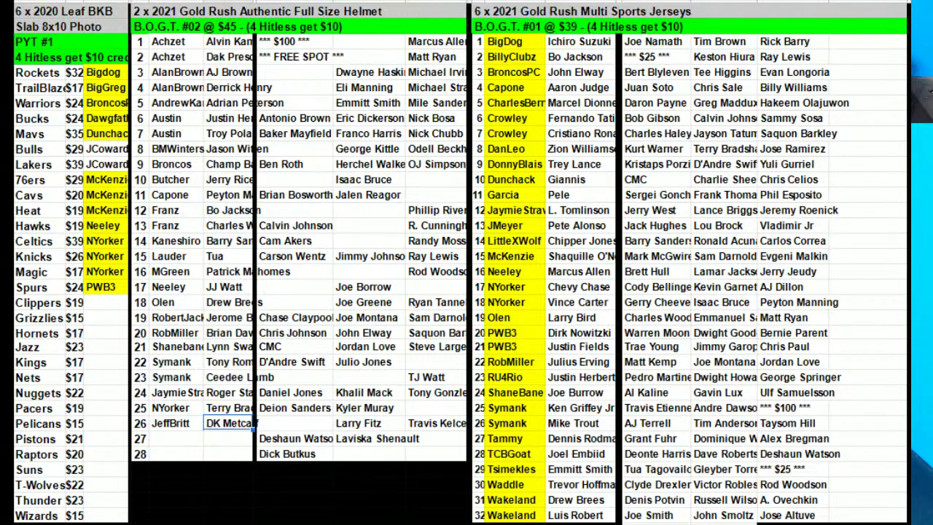
left_click(173, 440)
type("SD")
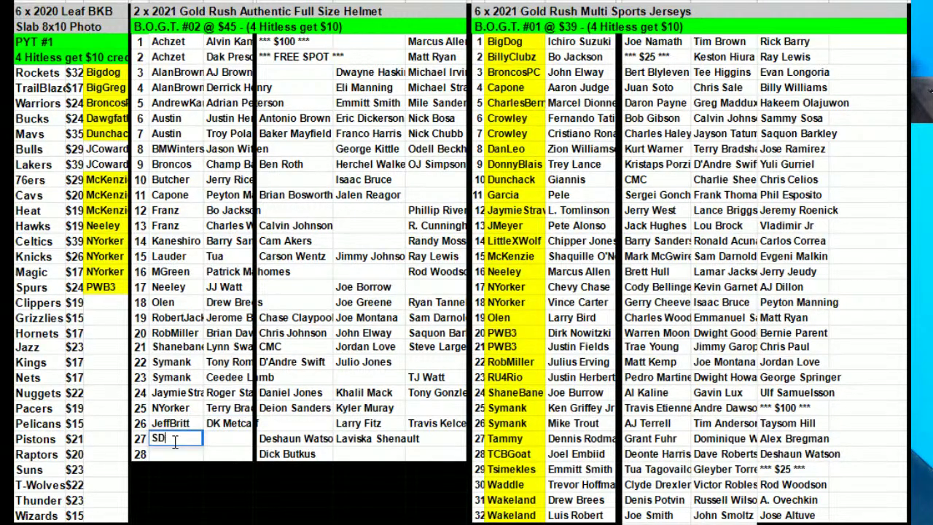
type("tiger")
left_click(368, 440)
left_click(364, 422)
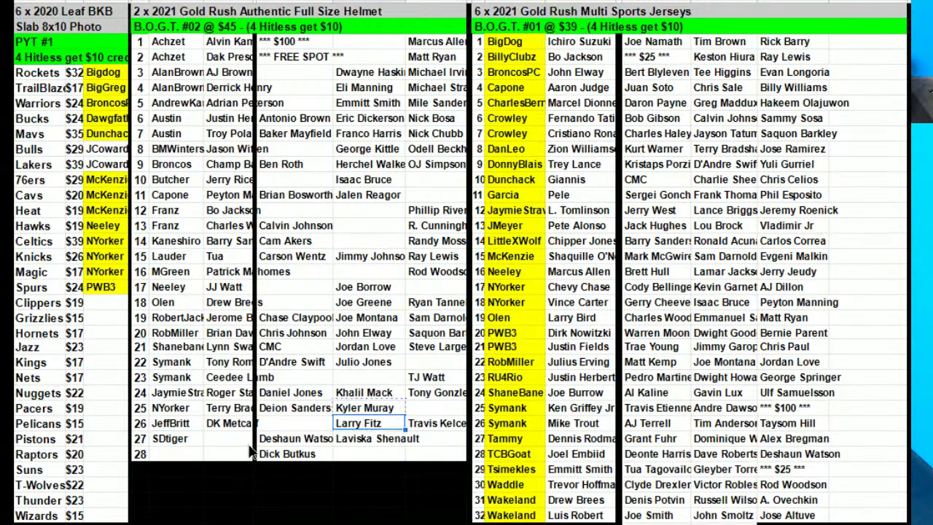
key("ctrl+x")
left_click(224, 438)
key("ctrl+v")
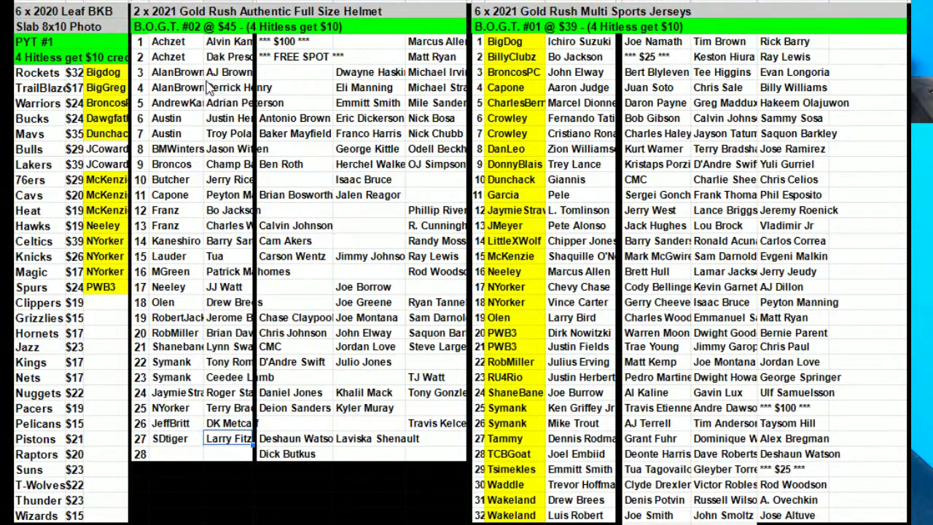
Step: Sort B1:C27 A→Z by the buyer column
left_click_drag(171, 41, 230, 438)
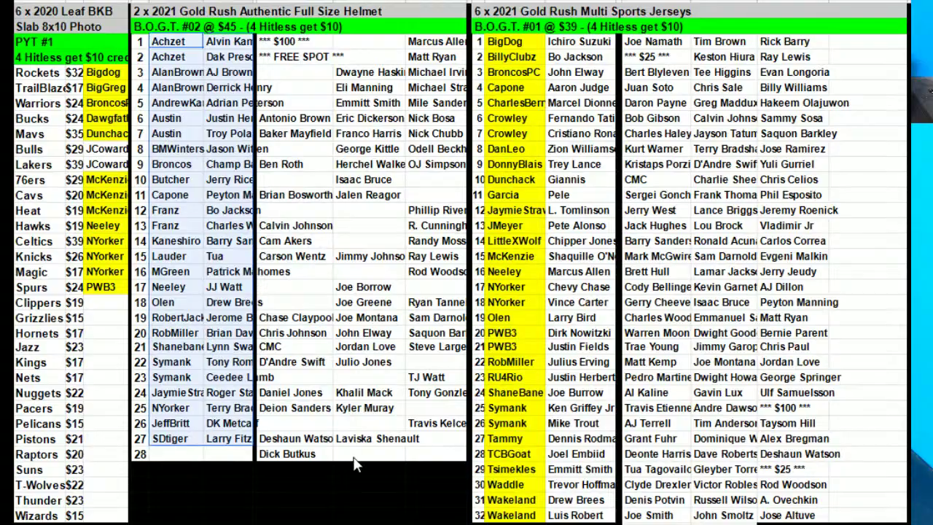
right_click(217, 437)
left_click(248, 406)
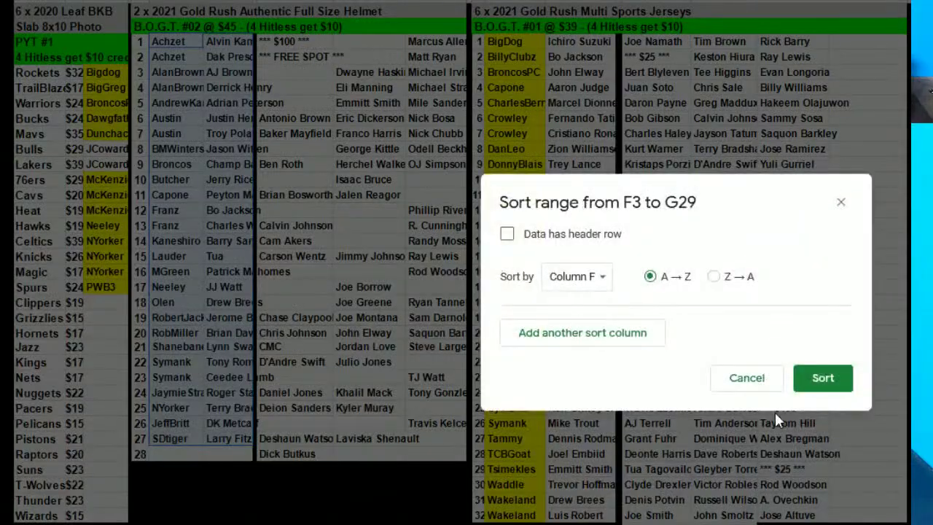
left_click(822, 377)
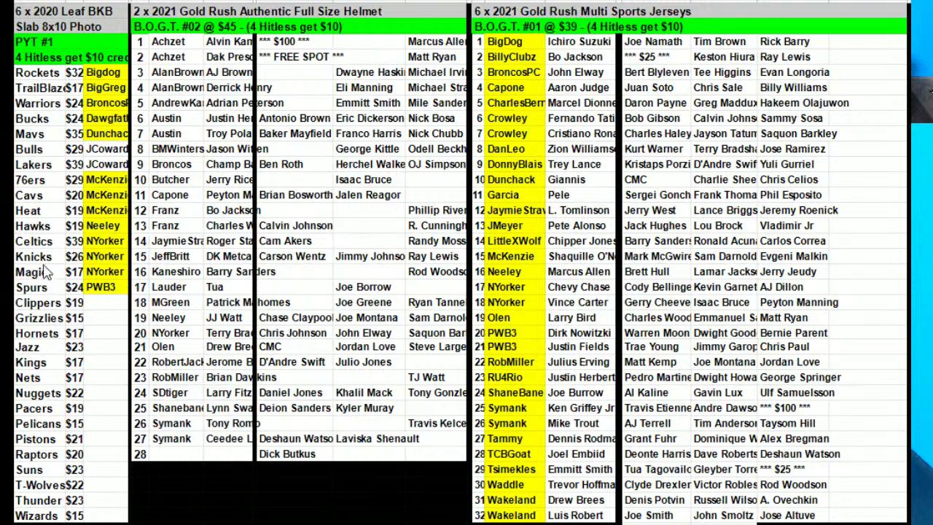
Step: Fill the helmet break's buyer cells in rows 8, 21, 23, 12 and 13 yellow
left_click(180, 152)
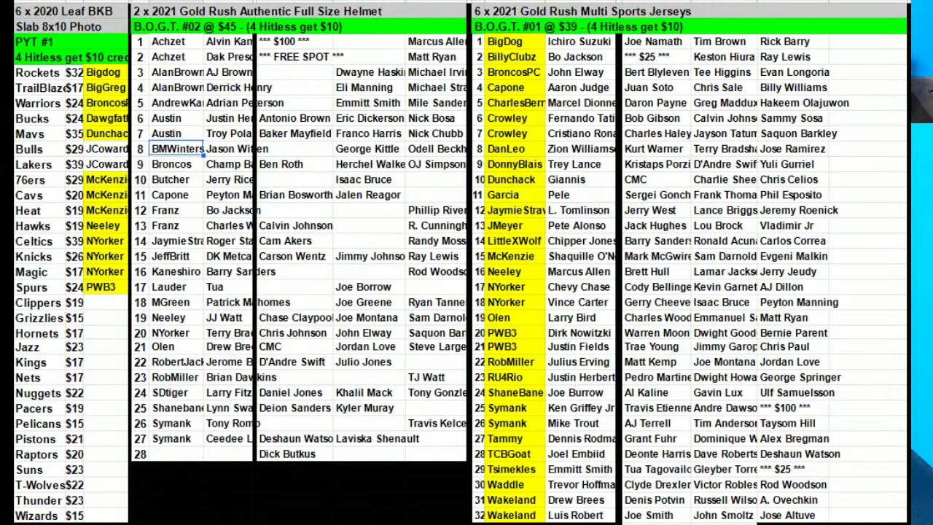
left_click(581, 35)
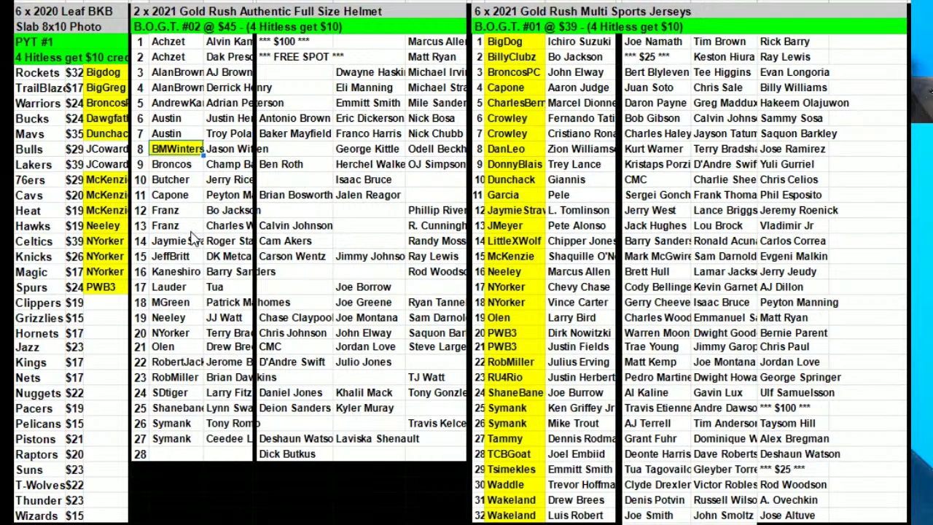
left_click(175, 347)
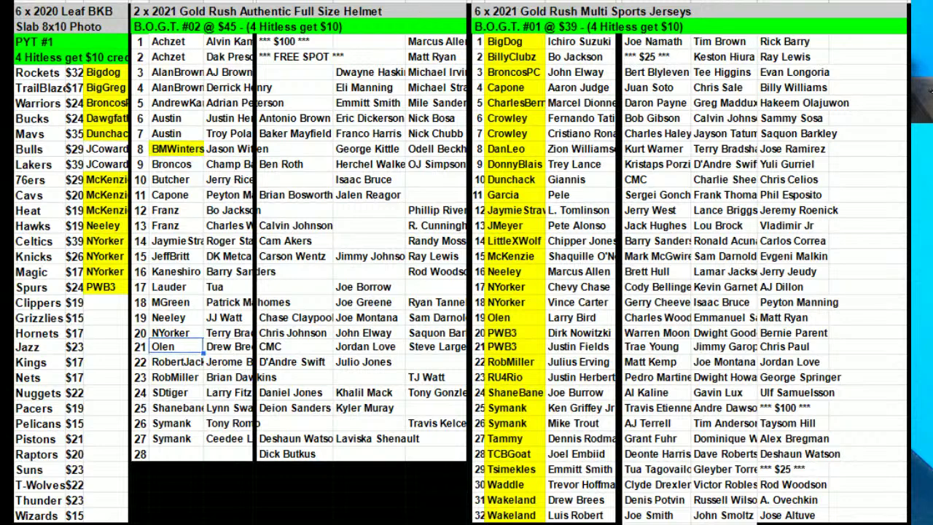
left_click(555, 4)
left_click(580, 23)
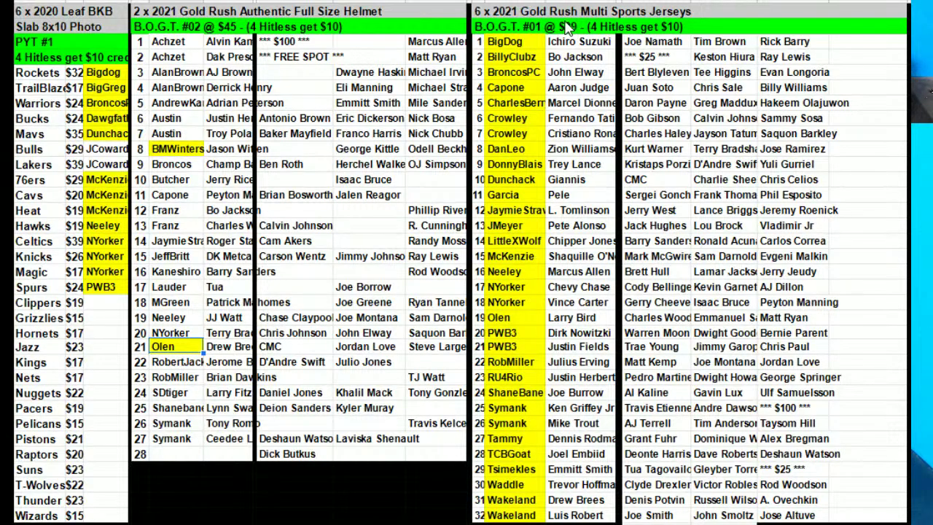
left_click(175, 377)
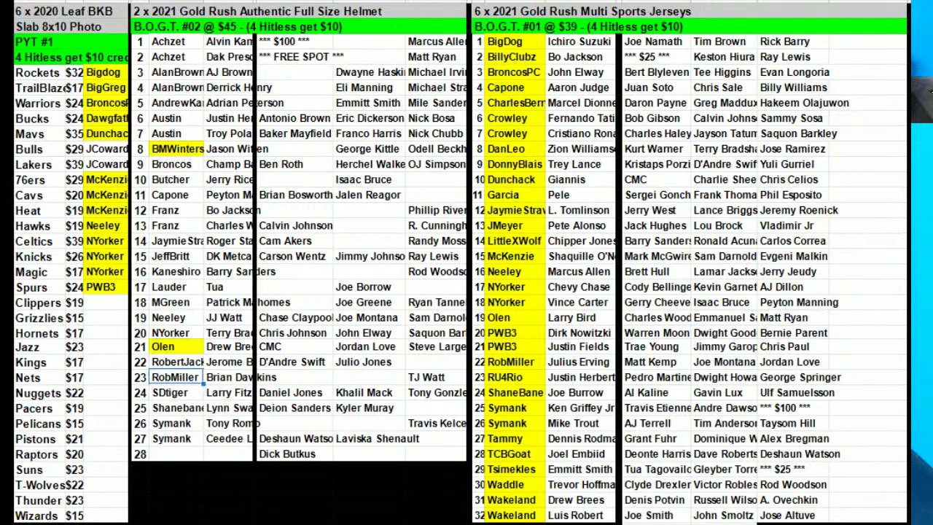
left_click(555, 4)
left_click(579, 23)
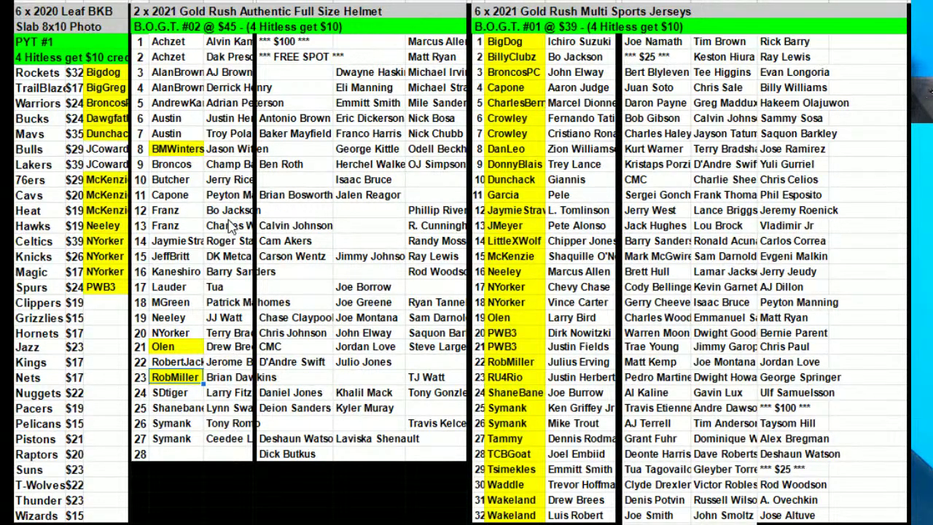
left_click_drag(181, 213, 184, 232)
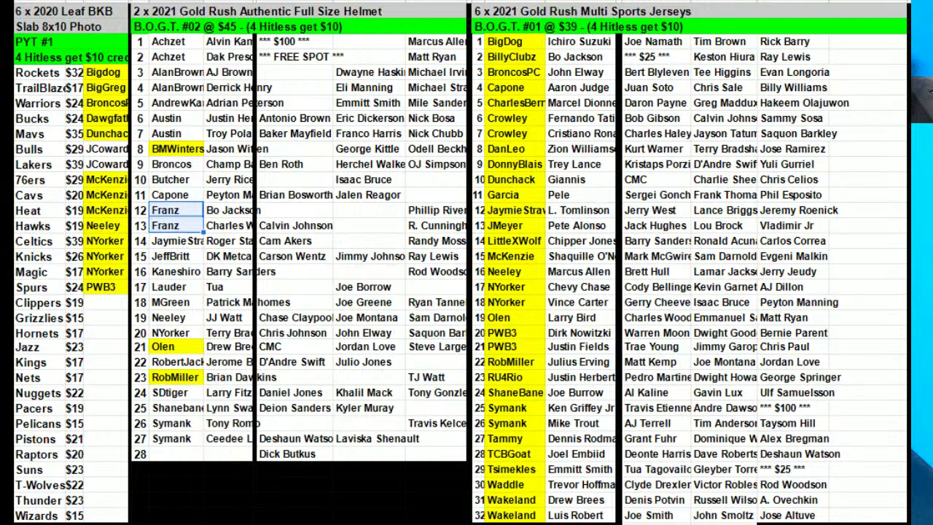
left_click(583, 33)
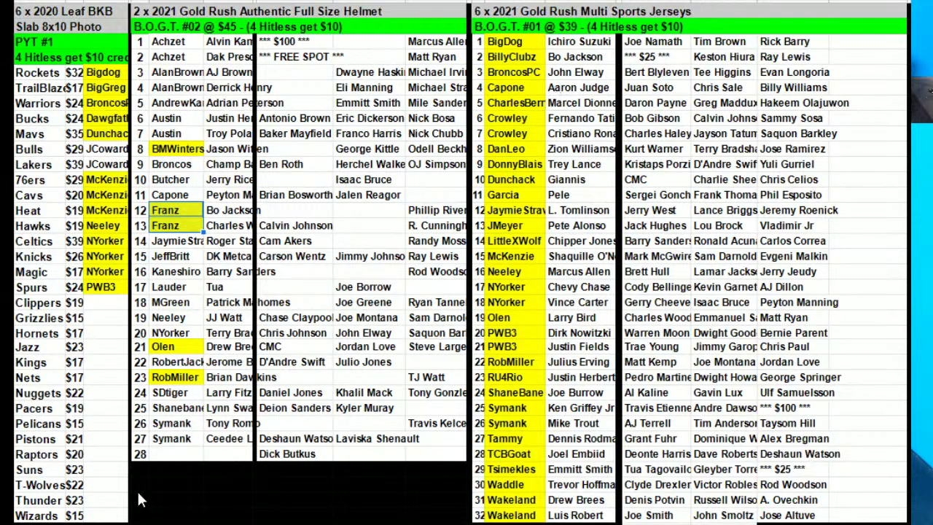
left_click(177, 454)
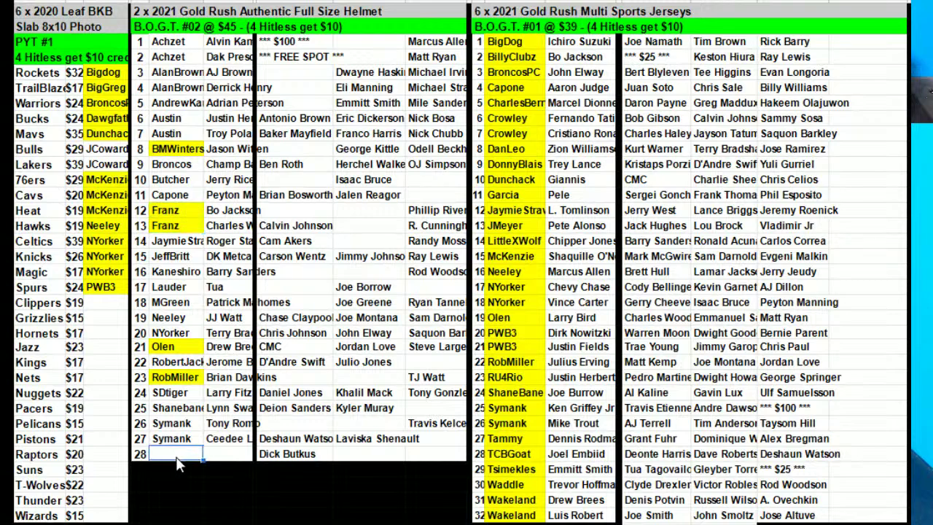
type("RU4Rios")
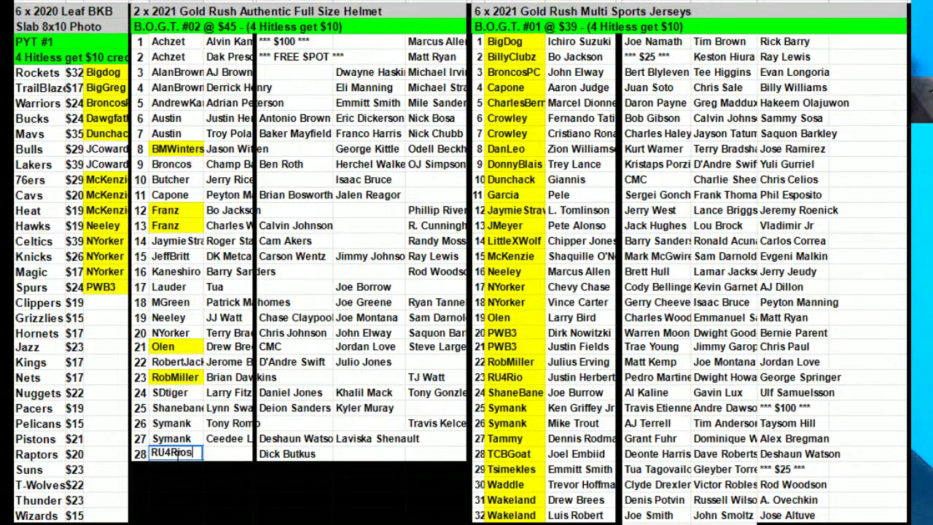
left_click(402, 365)
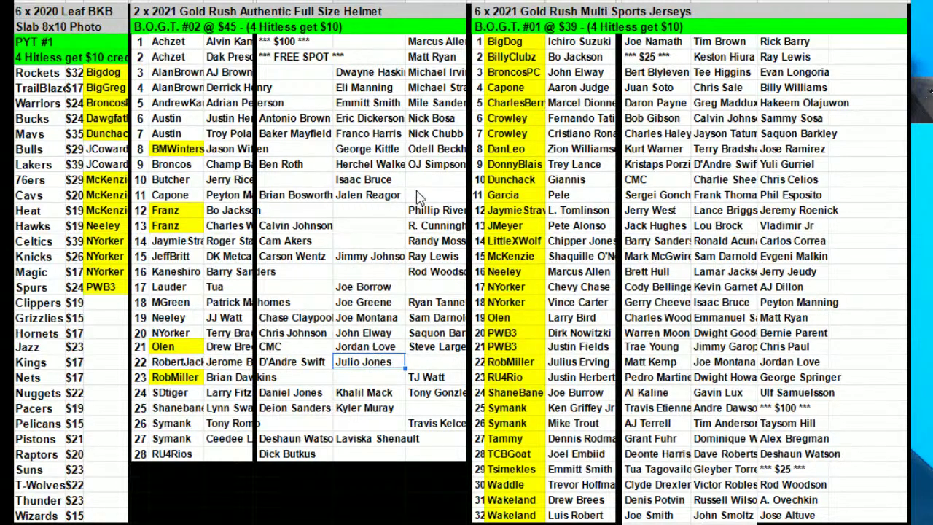
left_click(430, 164)
left_click_drag(423, 155, 230, 455)
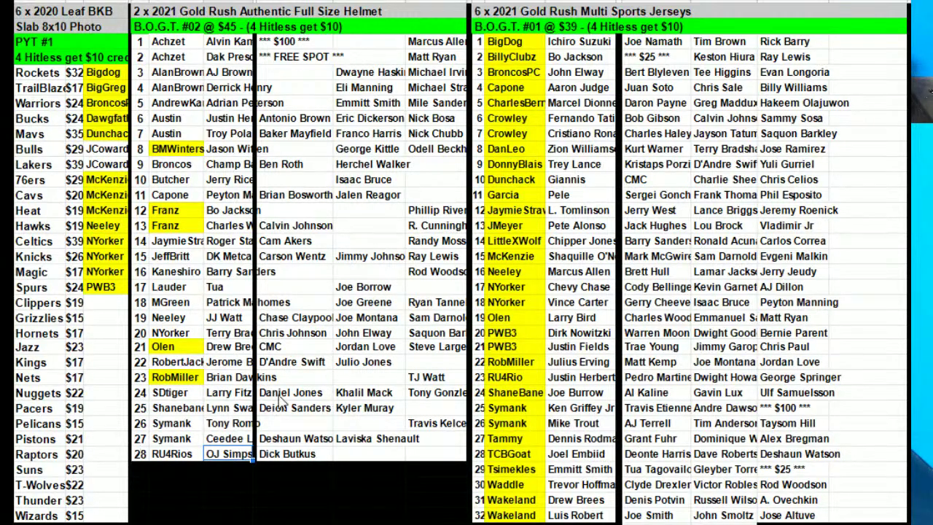
left_click(172, 362)
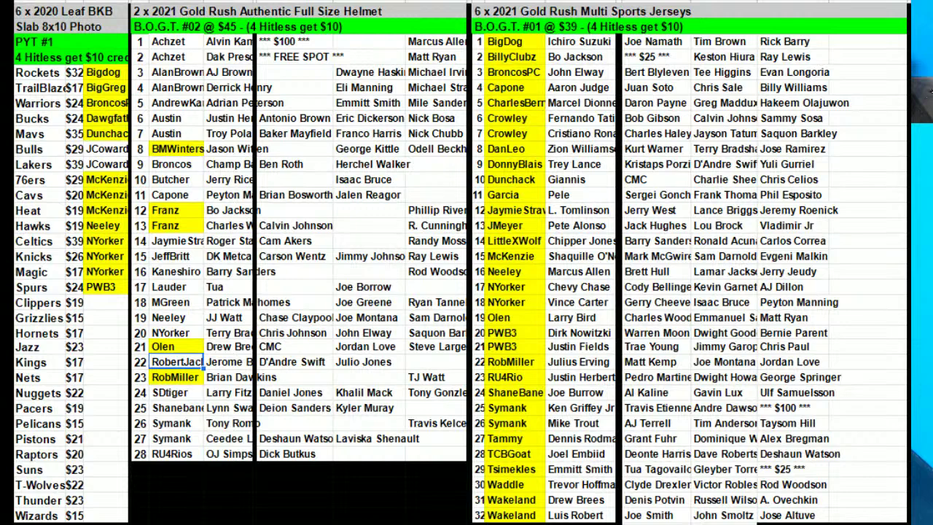
key("Escape")
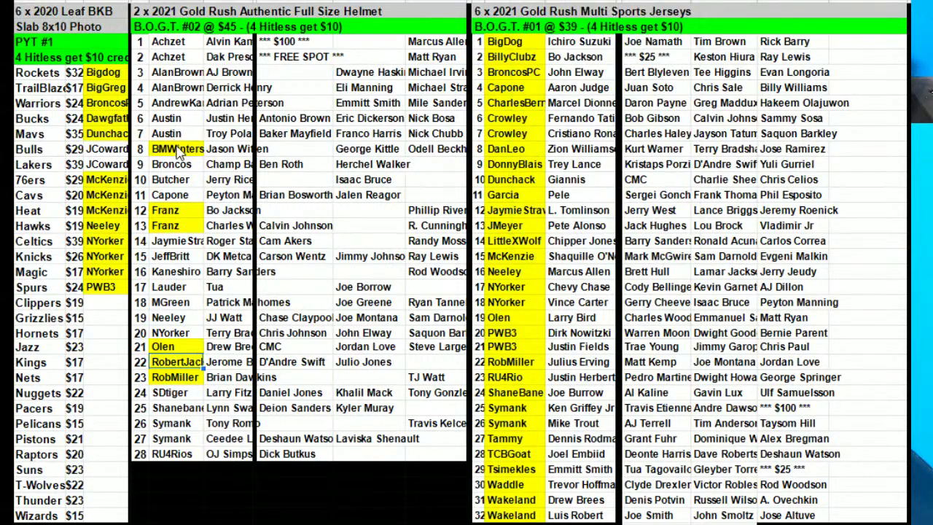
left_click(187, 168)
left_click(553, 3)
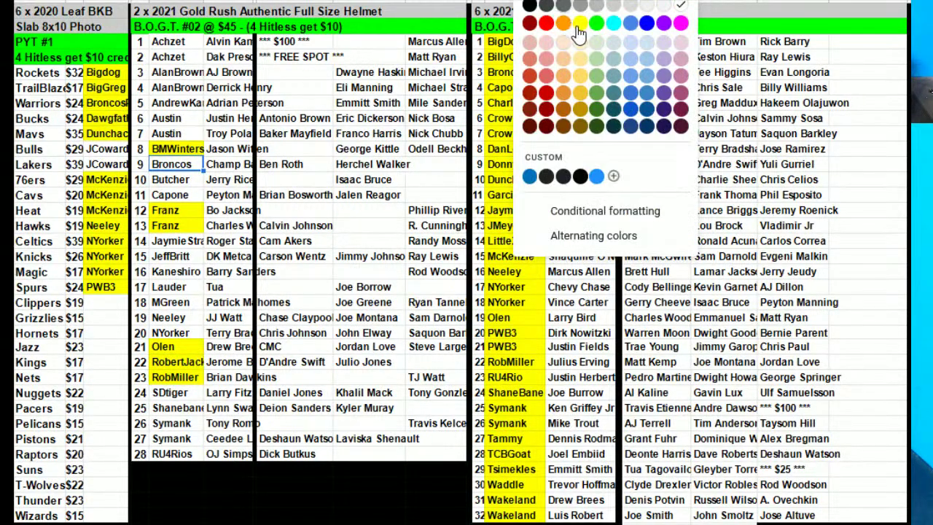
left_click(577, 30)
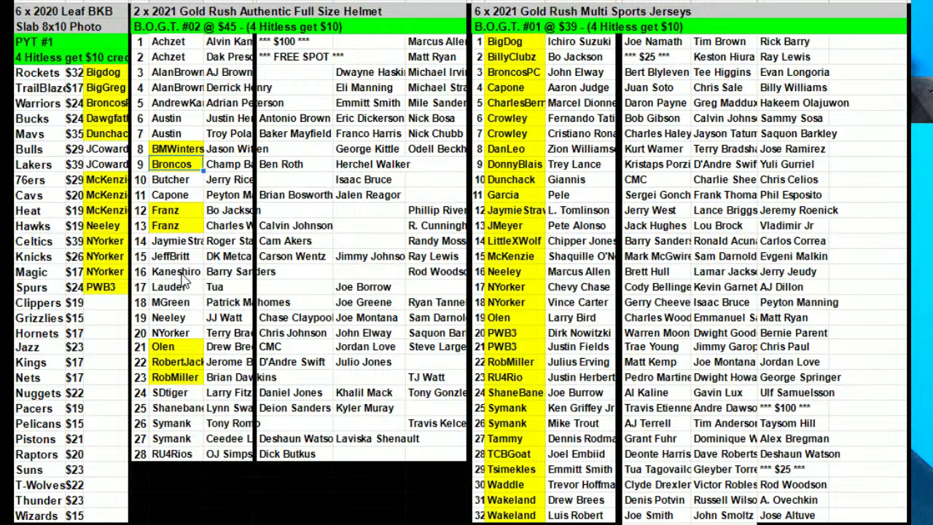
left_click(182, 274)
left_click(554, 3)
left_click(579, 23)
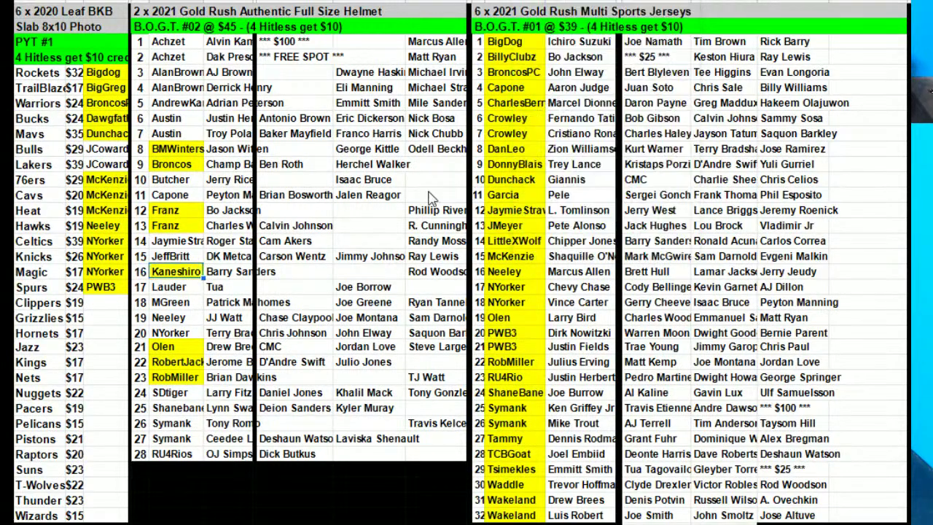
Step: Highlight Lauder (row 17), Shanebane (row 25) and both Symank cells (rows 26–27) yellow
left_click(166, 286)
left_click(553, 4)
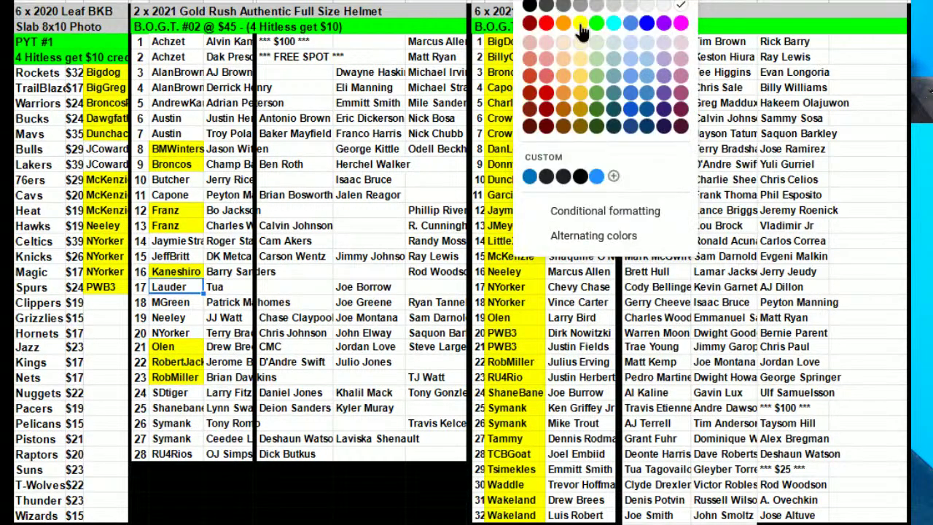
left_click(580, 23)
left_click(175, 407)
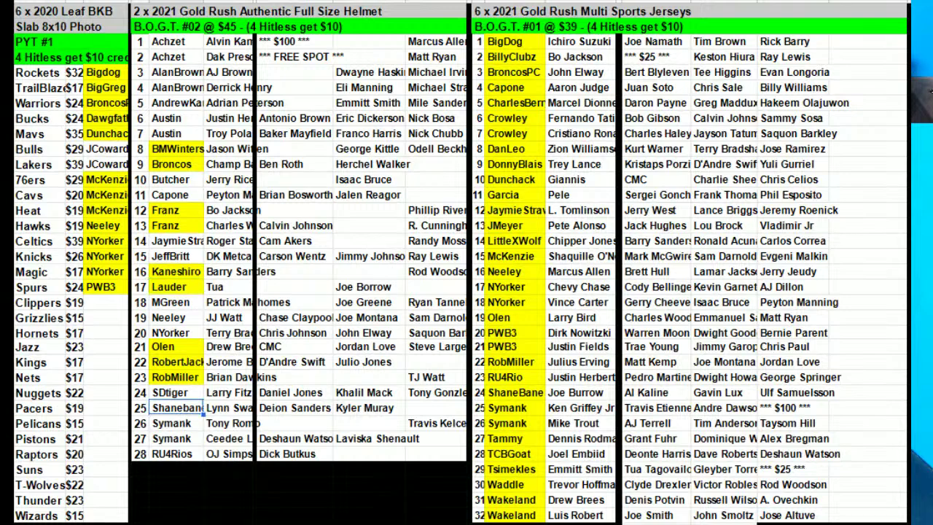
left_click(554, 4)
left_click(580, 22)
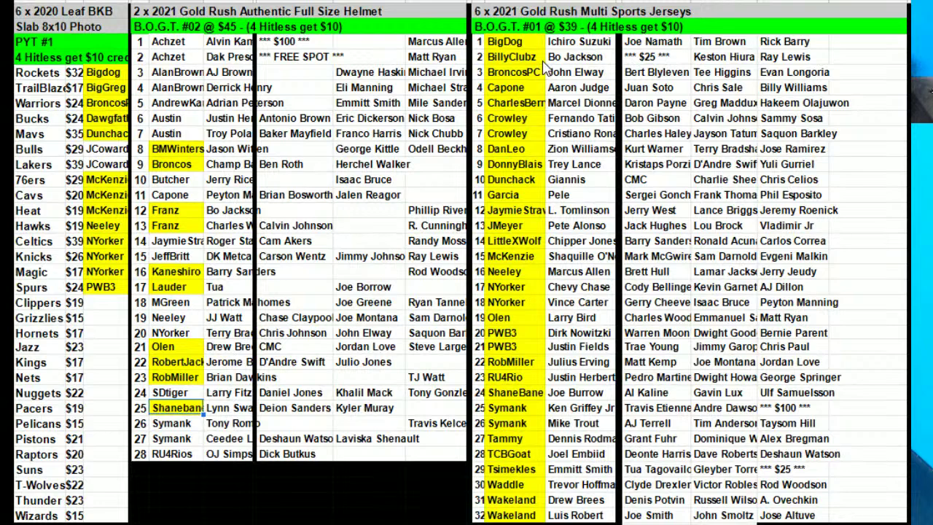
left_click_drag(202, 426, 191, 440)
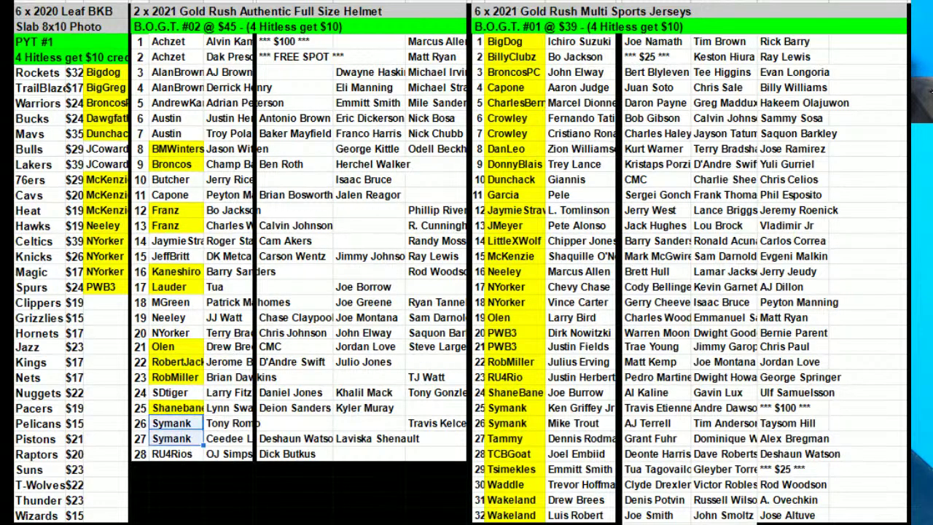
left_click(554, 3)
left_click(579, 22)
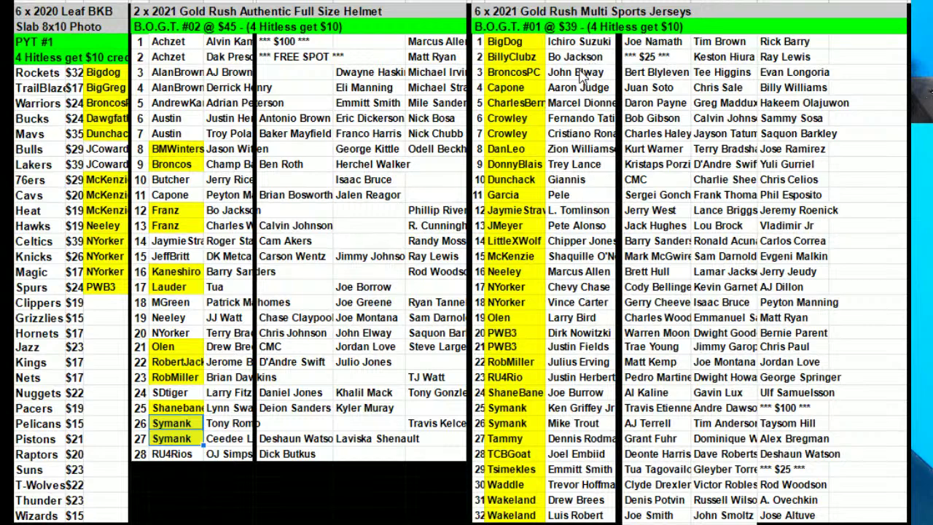
left_click(181, 303)
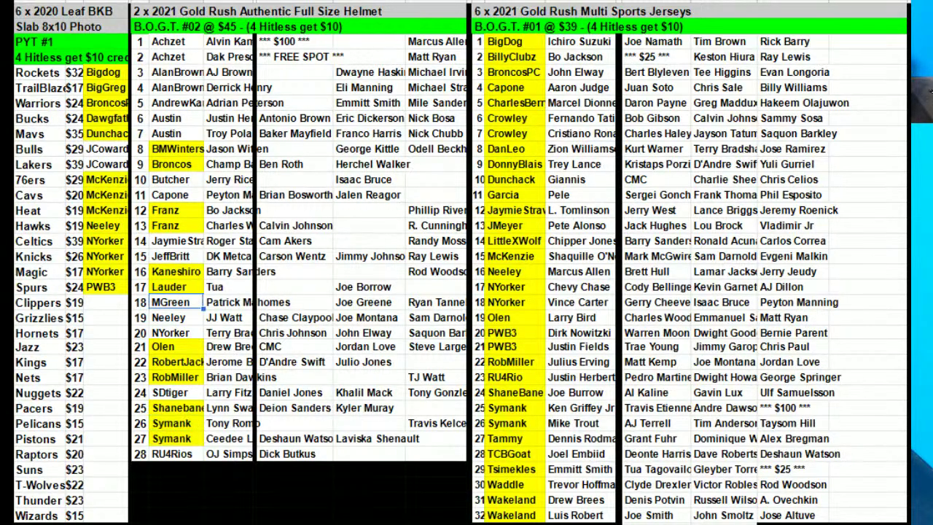
left_click(554, 4)
left_click(579, 22)
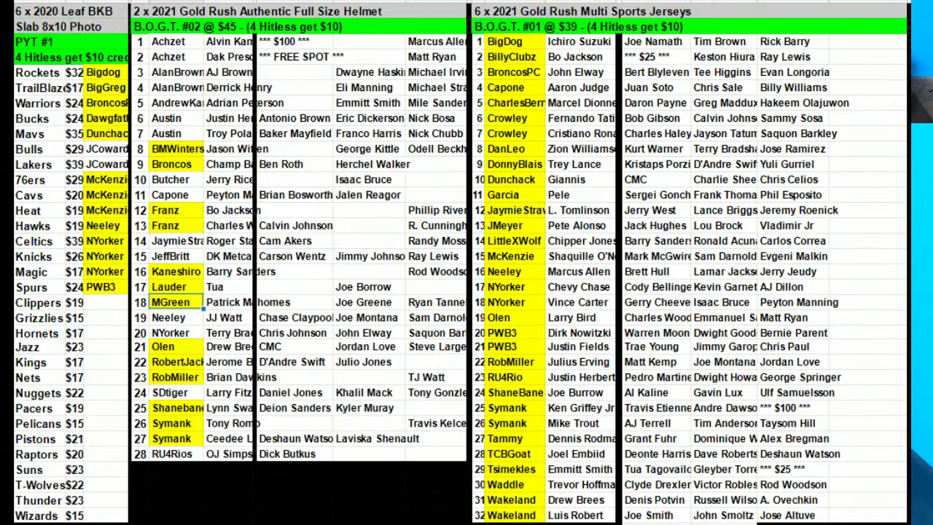
left_click(182, 261)
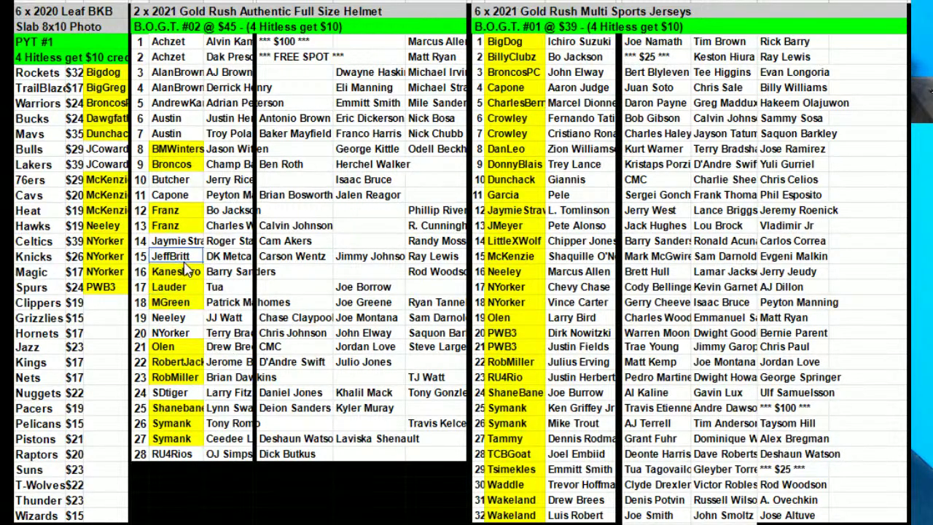
left_click(553, 4)
left_click(580, 24)
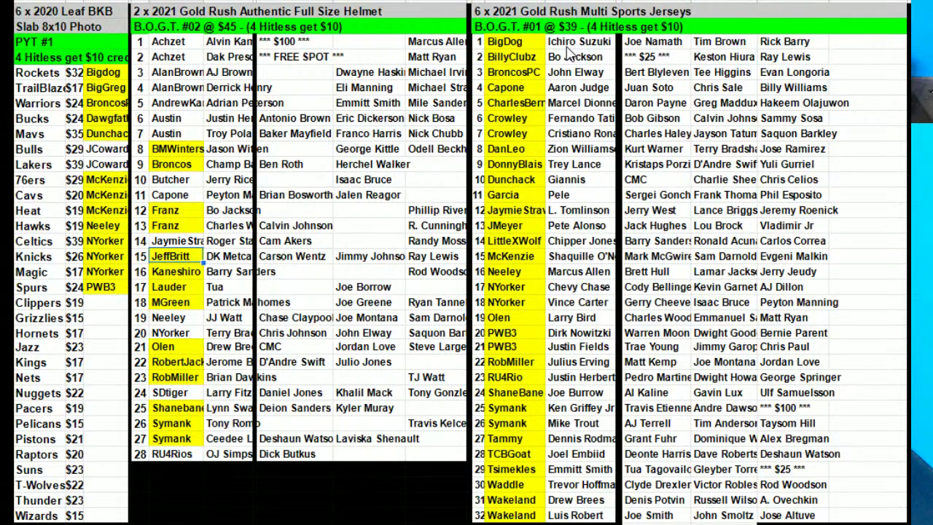
left_click(179, 333)
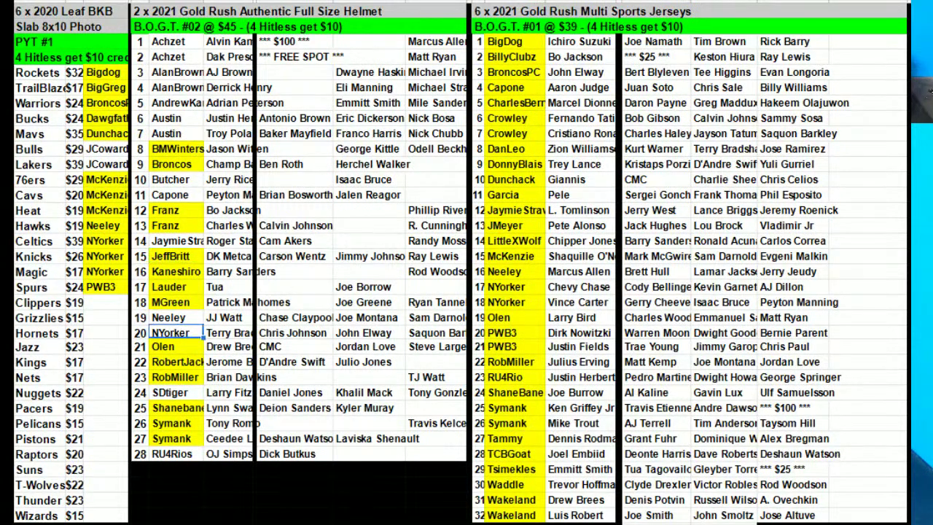
left_click(554, 3)
left_click(580, 24)
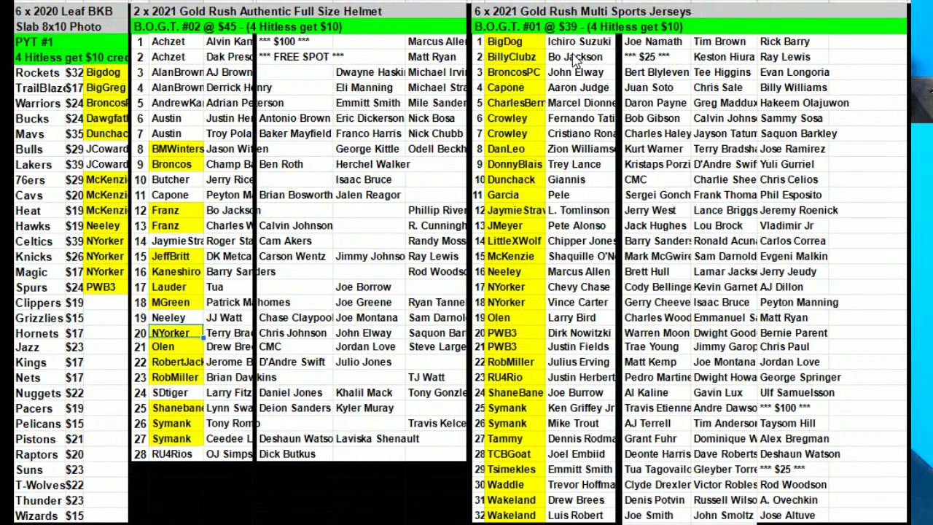
left_click(172, 256)
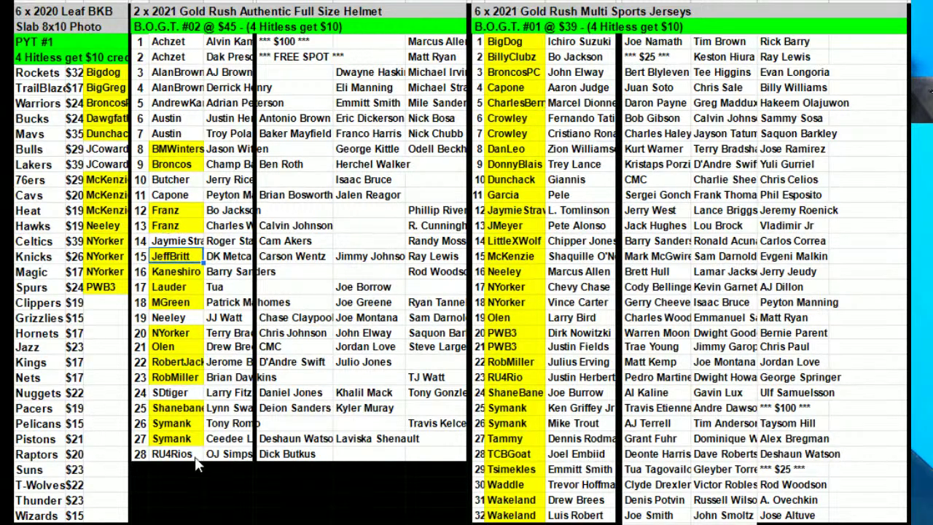
left_click(177, 396)
left_click(583, 2)
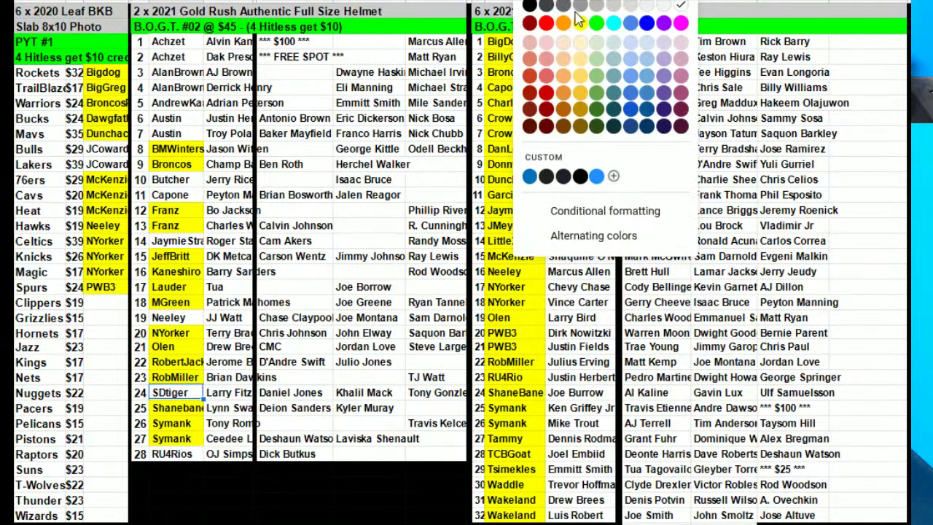
left_click(583, 29)
left_click(198, 244)
left_click(583, 3)
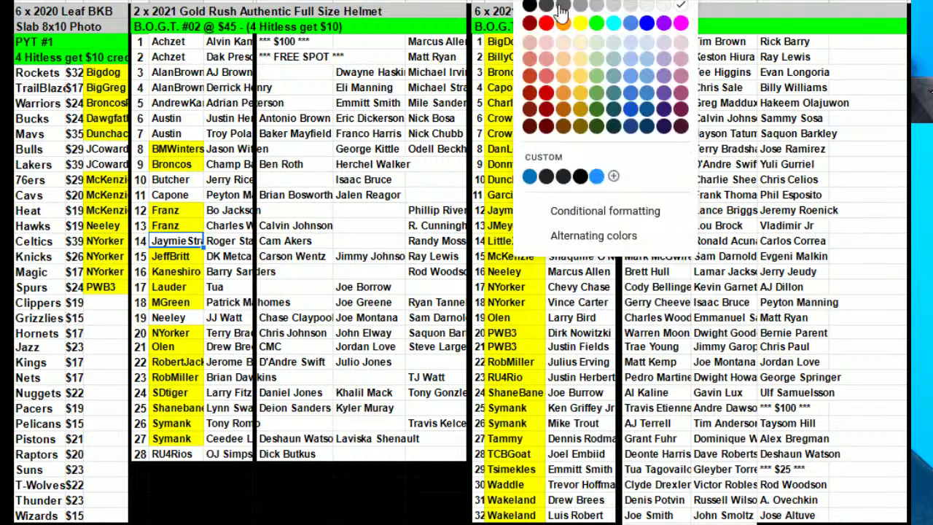
left_click(583, 29)
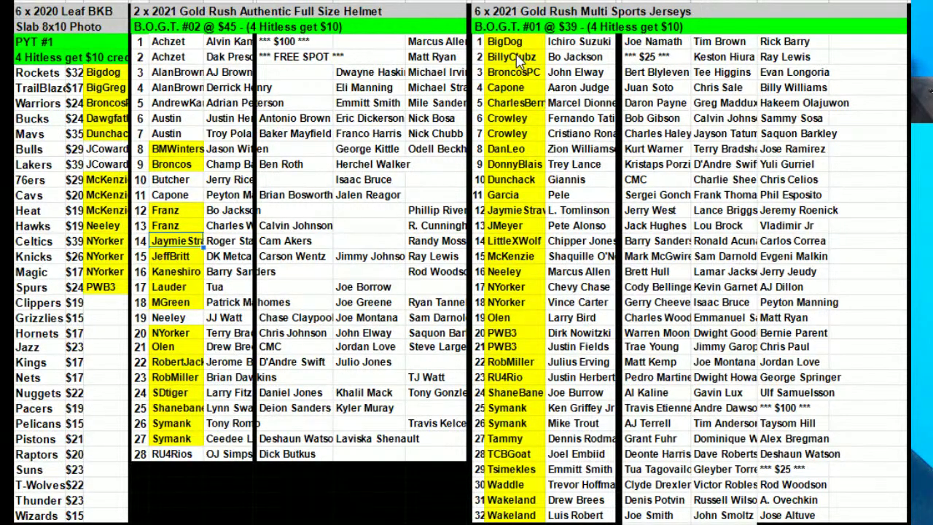
Step: Fill Capone (row 11) yellow, correcting an accidental green, and fill Neeley (row 19) yellow
left_click(175, 198)
left_click(567, 3)
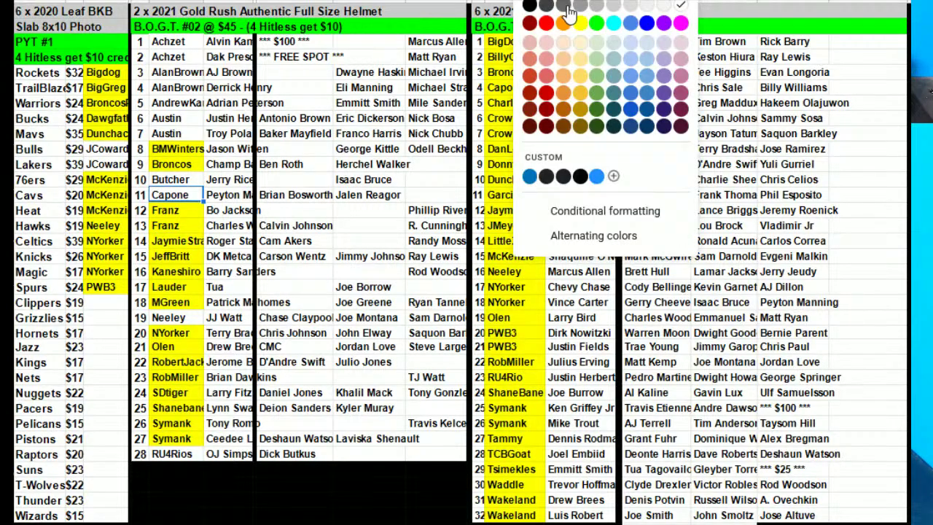
left_click(592, 40)
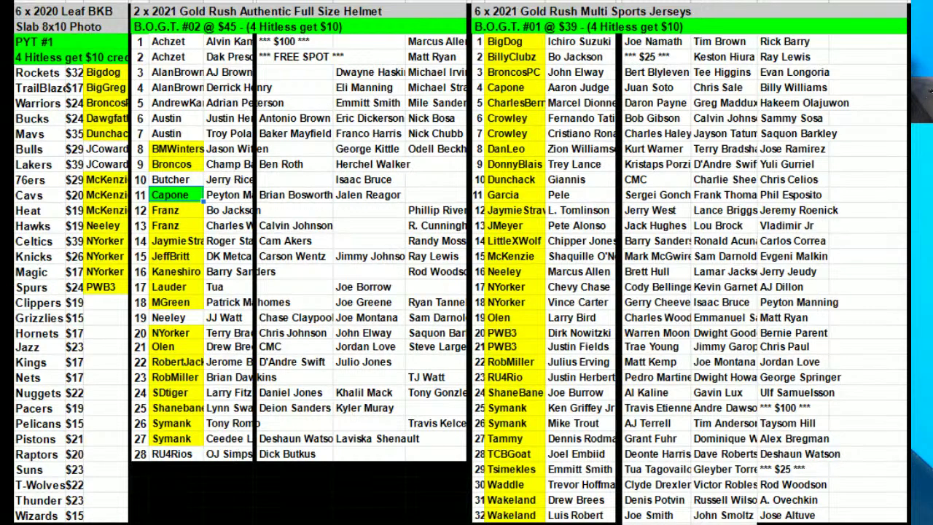
left_click(575, 30)
left_click(168, 317)
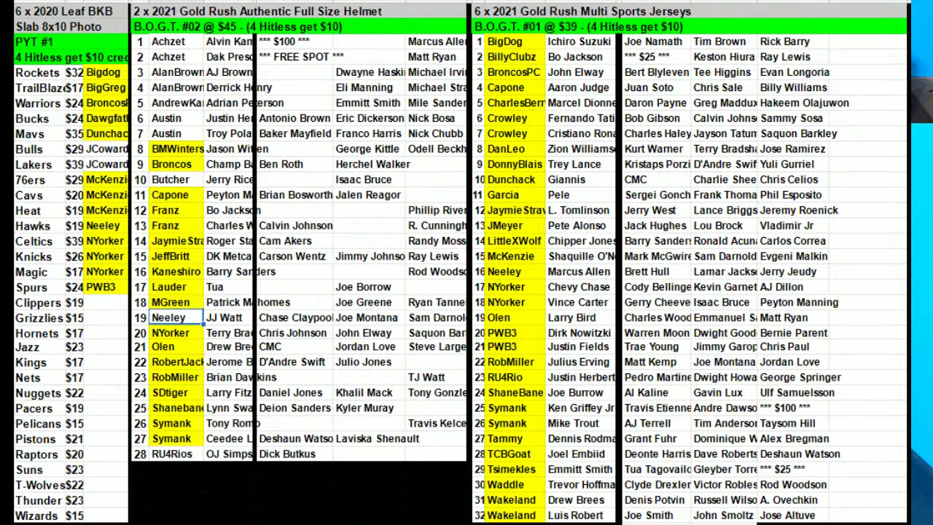
left_click(581, 29)
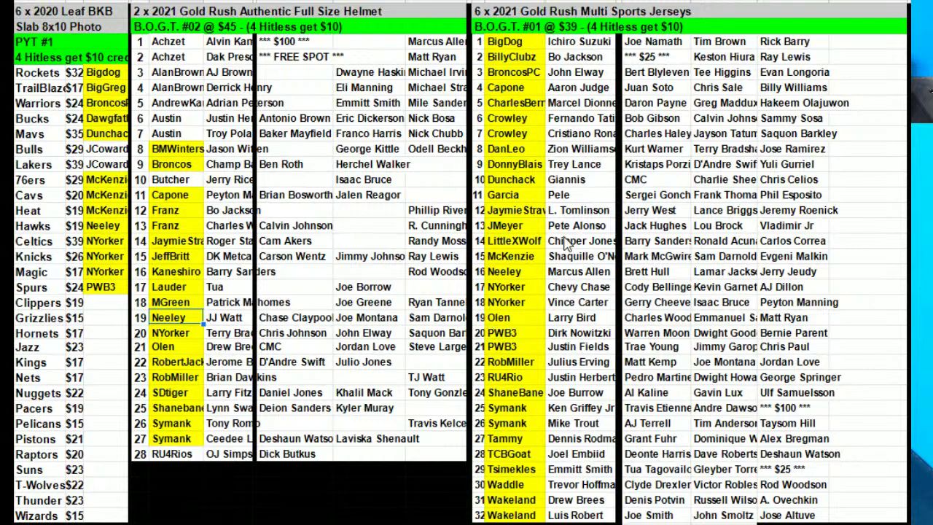
Step: Reposition Bert Blyleven beside Kristaps Porzingis, D'Andre Swift below the $25 spot, and Charlie Sheen beside Chris Celios
left_click(681, 77)
left_click_drag(681, 77, 844, 77)
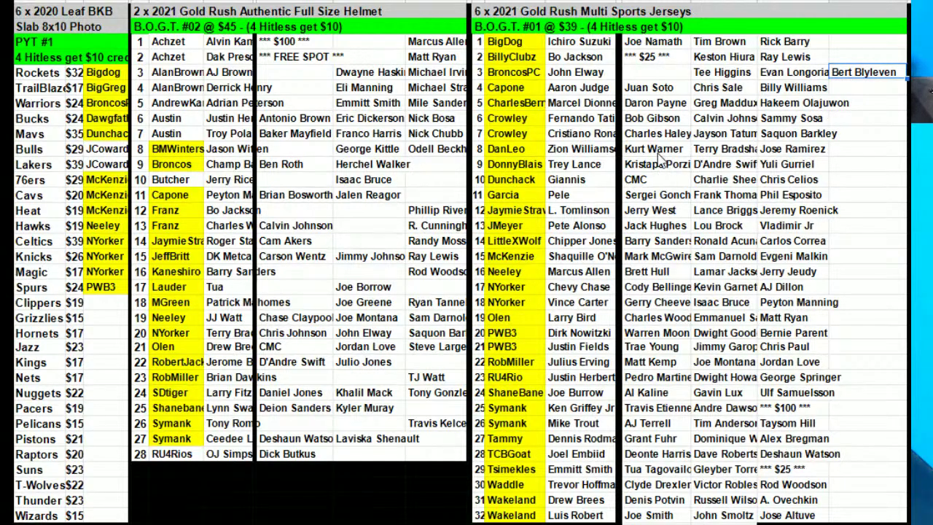
left_click(749, 167)
left_click_drag(672, 79, 671, 76)
left_click(845, 72)
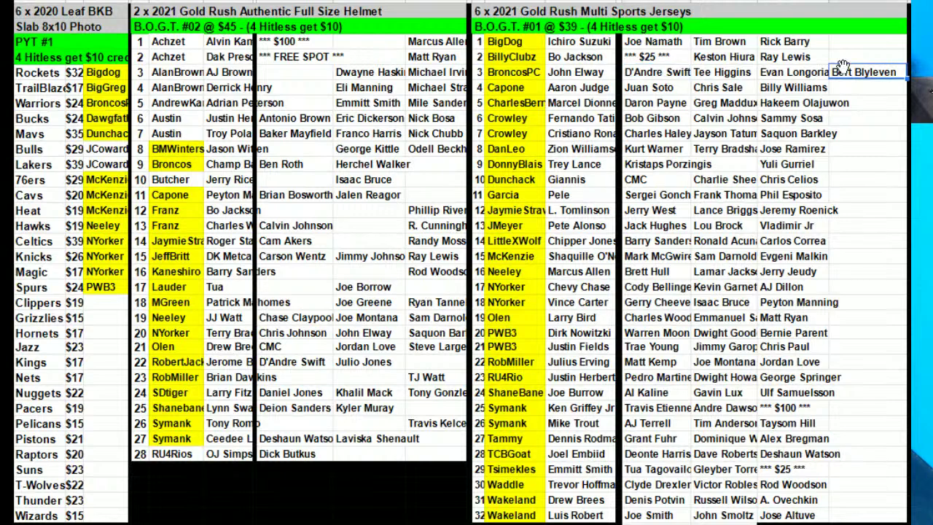
left_click_drag(734, 171, 734, 170)
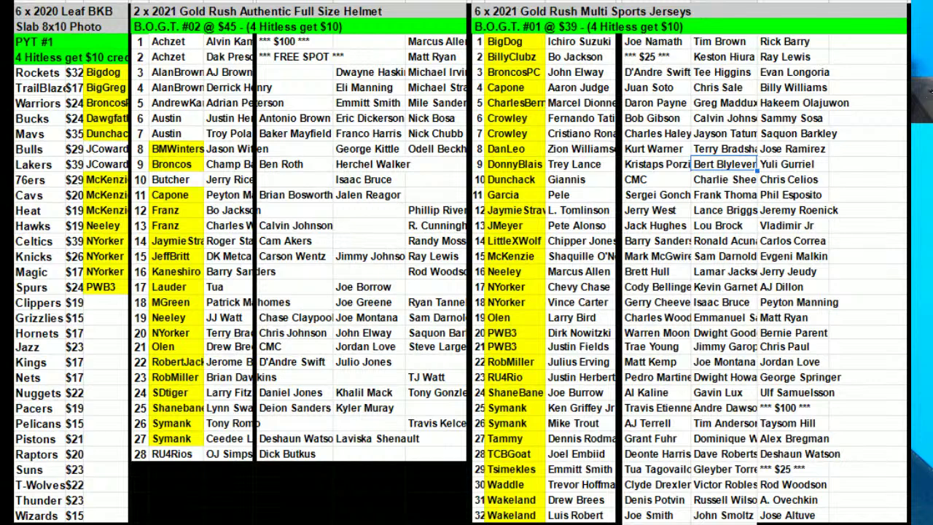
left_click(745, 184)
left_click_drag(864, 187, 865, 180)
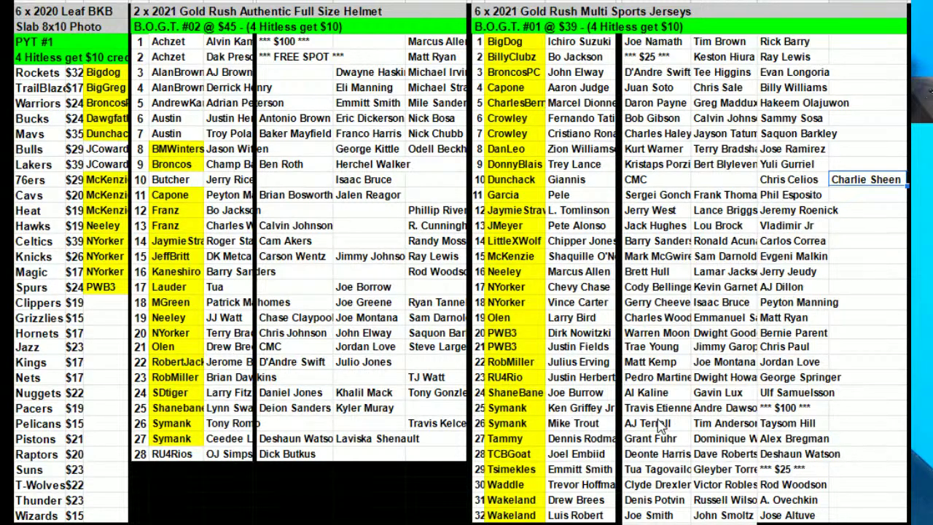
Step: Move Gerry Cheevers from row 18 into row 10's gap and Charlie Sheen into slot 18
left_click(669, 291)
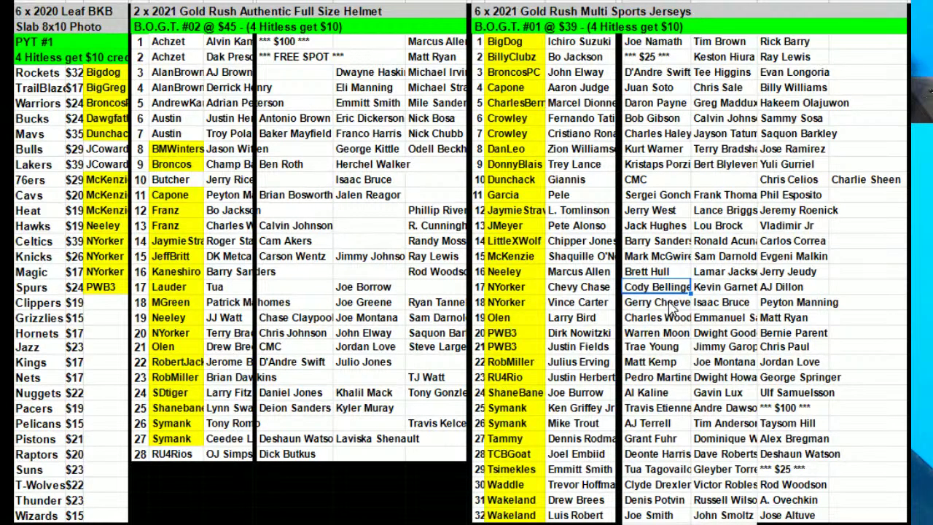
left_click(669, 305)
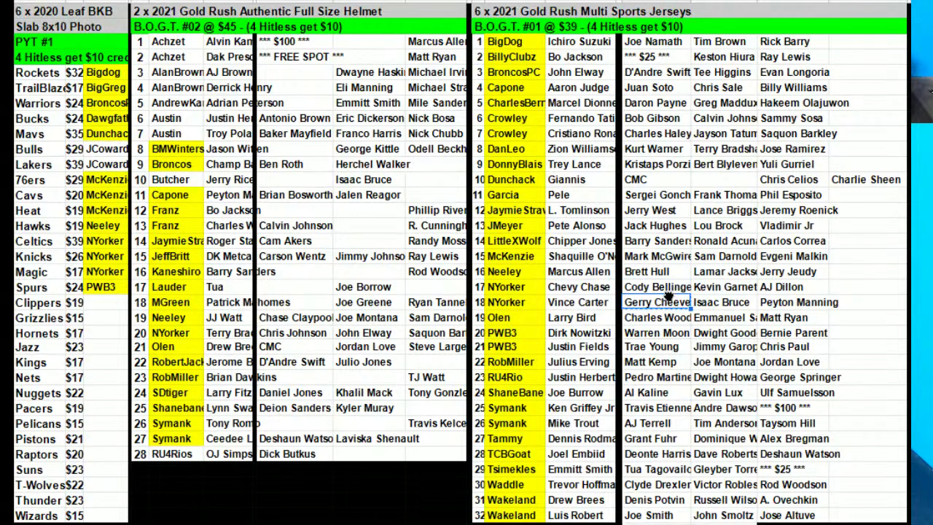
left_click_drag(692, 226, 730, 180)
left_click(862, 181)
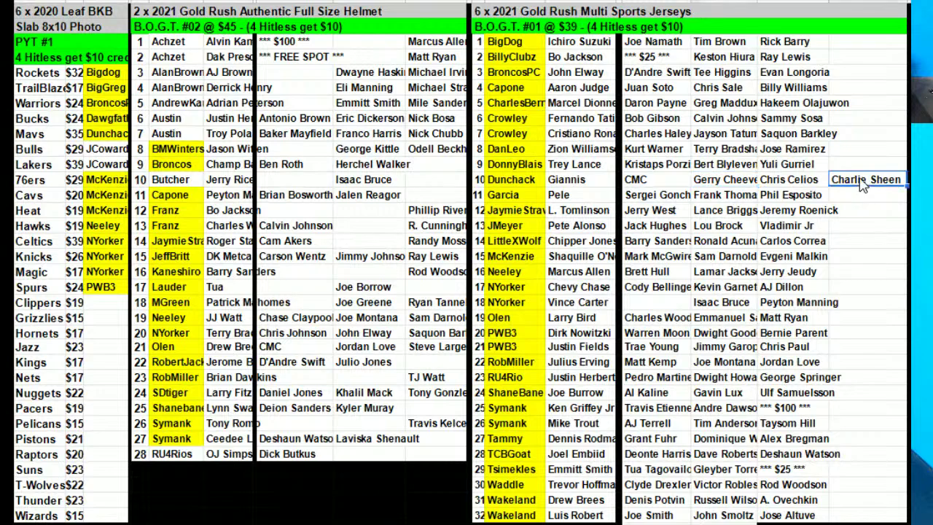
left_click_drag(862, 180, 674, 302)
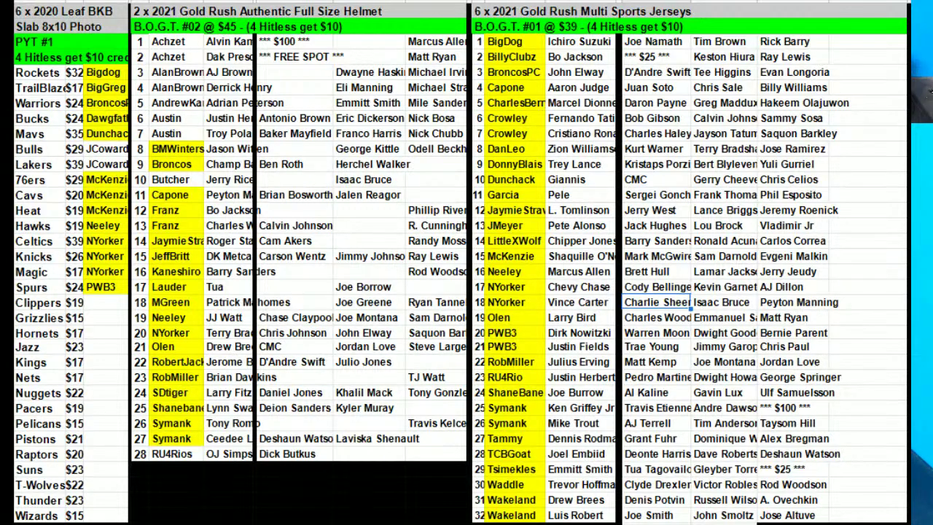
Step: Append '(FULL CASE)' to the '6 x 2021 Gold Rush Multi Sports Jerseys' title
double_click(485, 10)
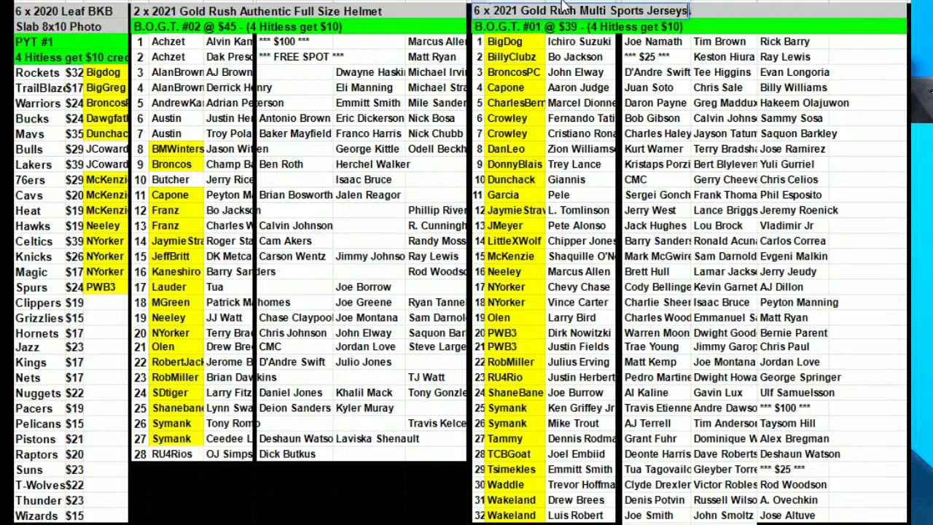
type("(FULL")
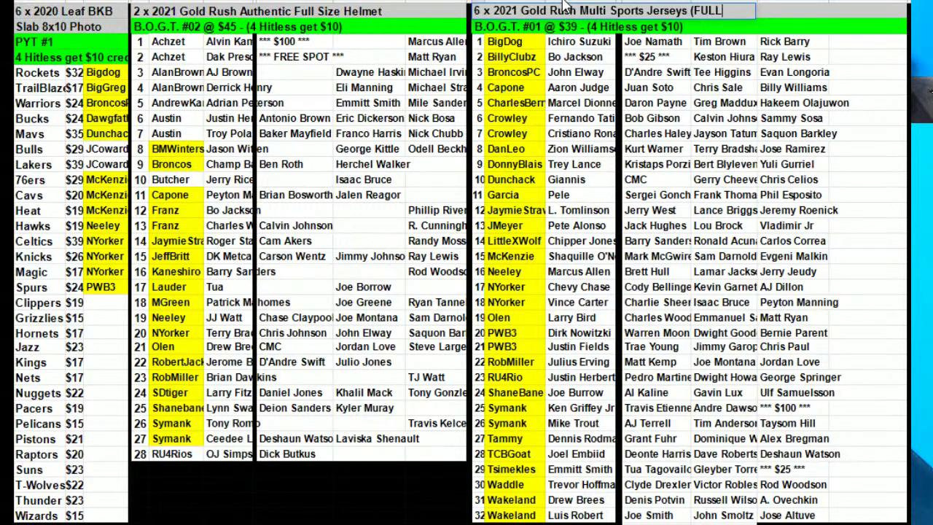
type(" CASE)")
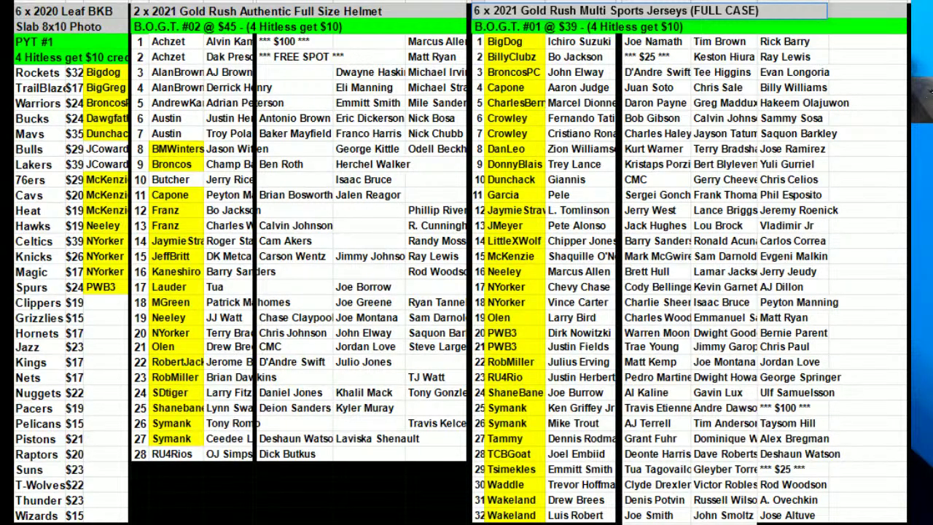
Step: Fill the helmet list's buyer cells in rows 1–5 yellow
left_click(190, 44)
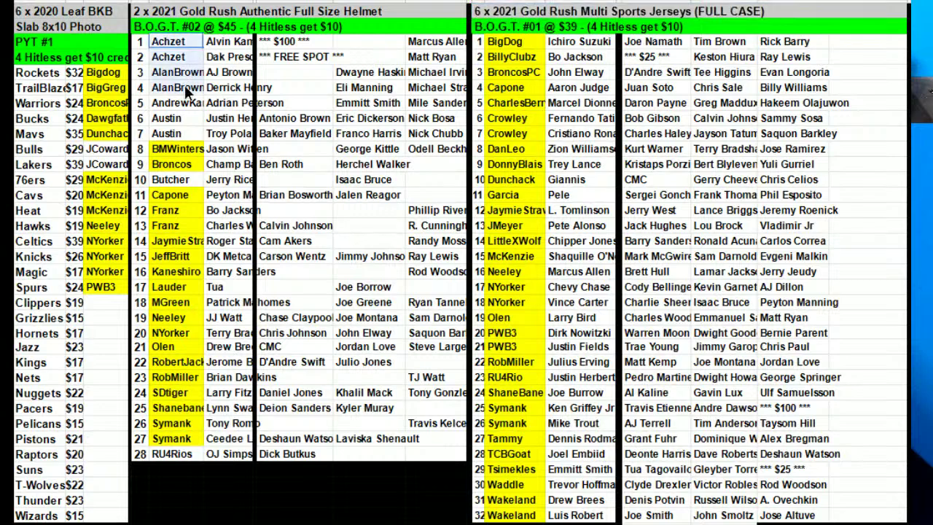
left_click_drag(188, 93, 188, 89)
left_click(661, 4)
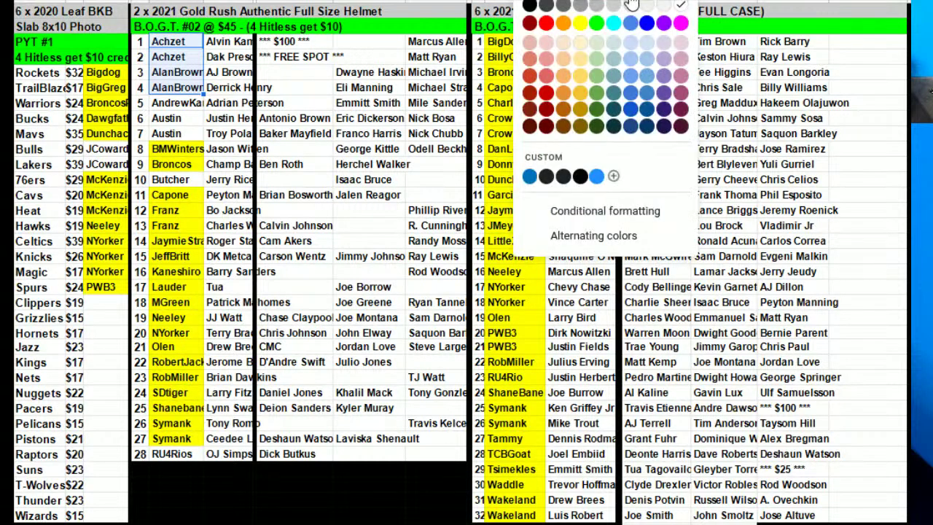
left_click(579, 24)
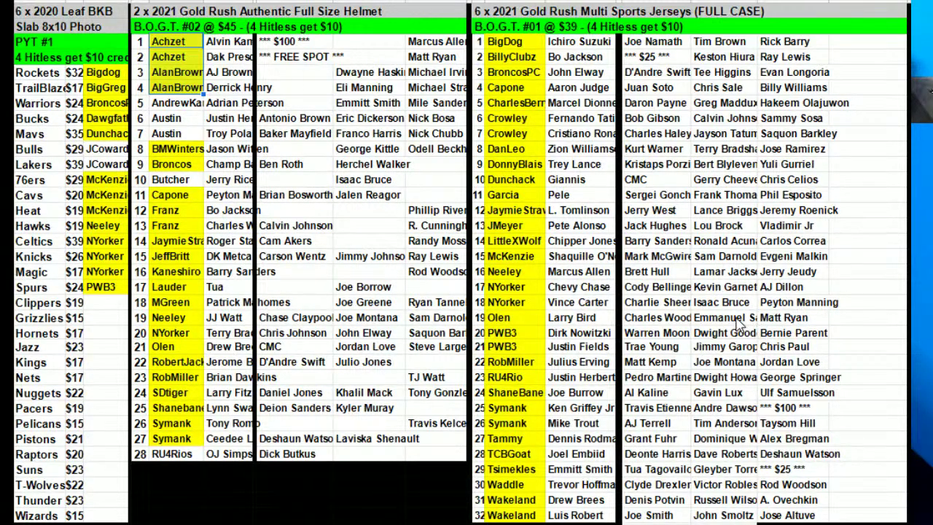
left_click(191, 104)
left_click(561, 2)
left_click(575, 28)
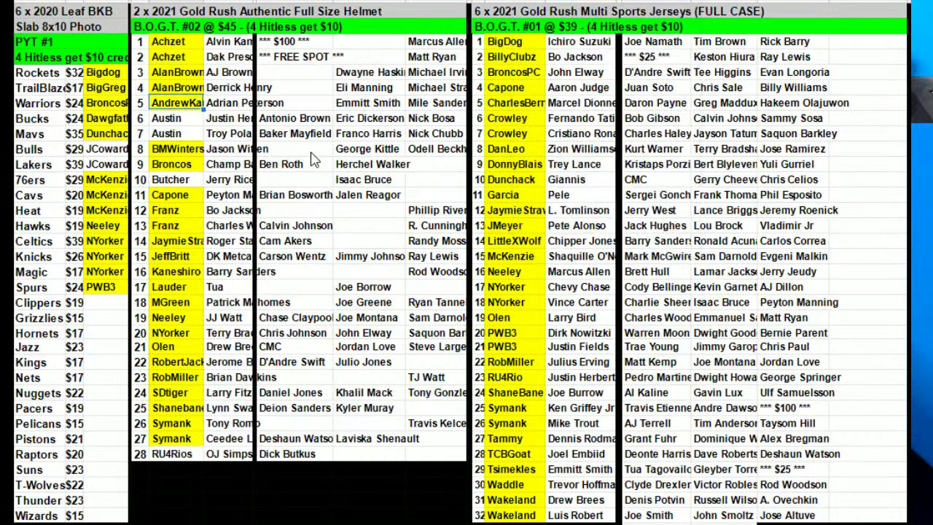
Step: Fill the row 10 and row 28 buyer cells yellow
left_click(178, 182)
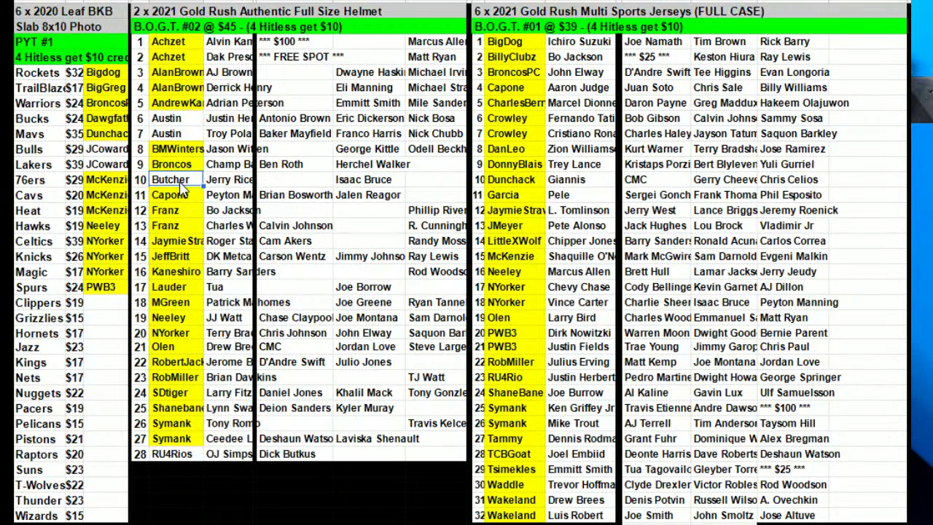
left_click(562, 2)
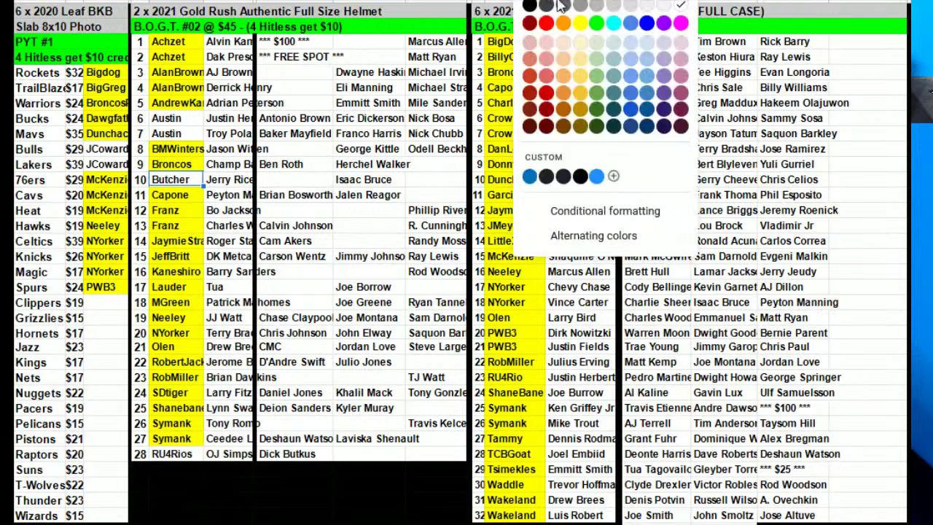
key("Escape")
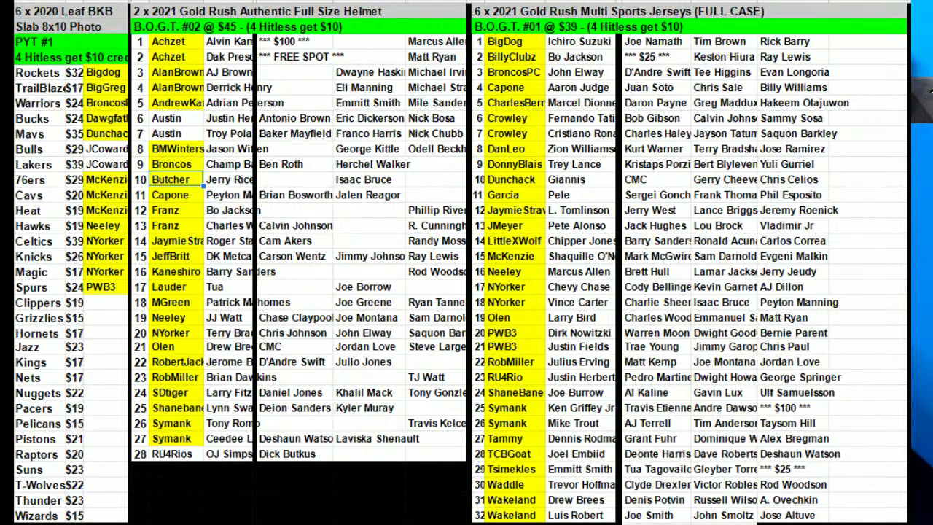
left_click(172, 453)
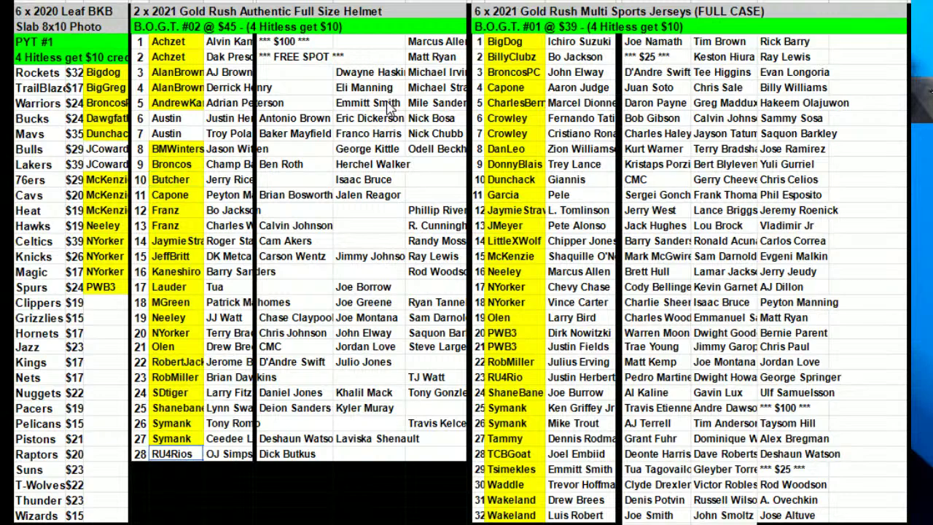
left_click(583, 18)
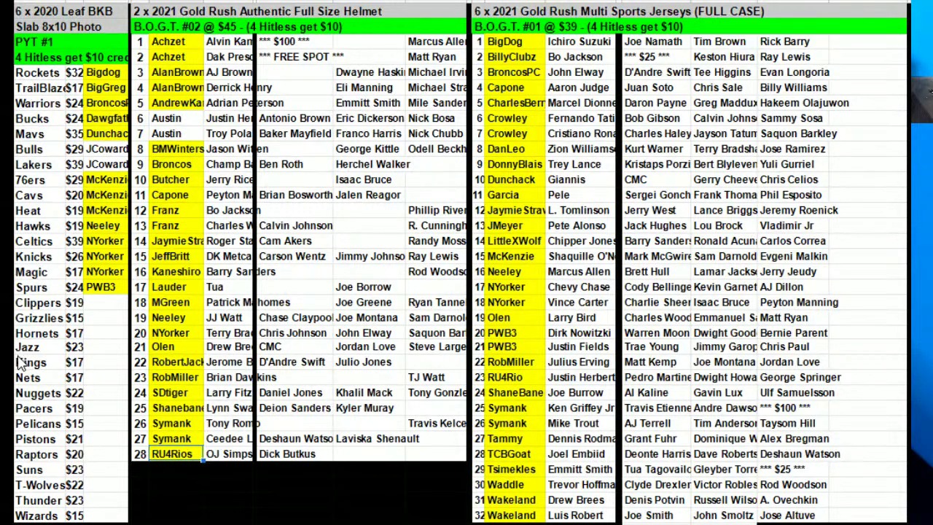
Step: Sort the first and second helmet player-name columns A→Z so names gather at the top
left_click_drag(296, 45, 299, 454)
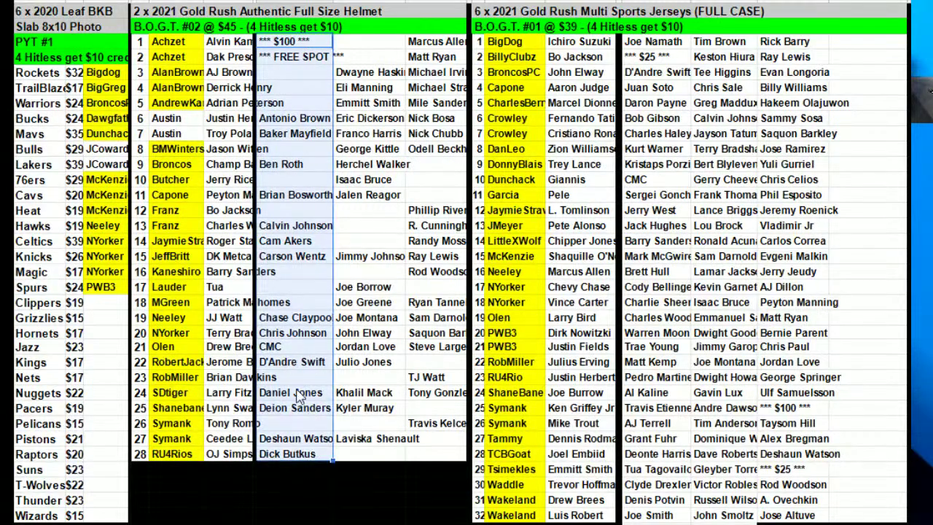
right_click(290, 208)
left_click(342, 406)
left_click(715, 386)
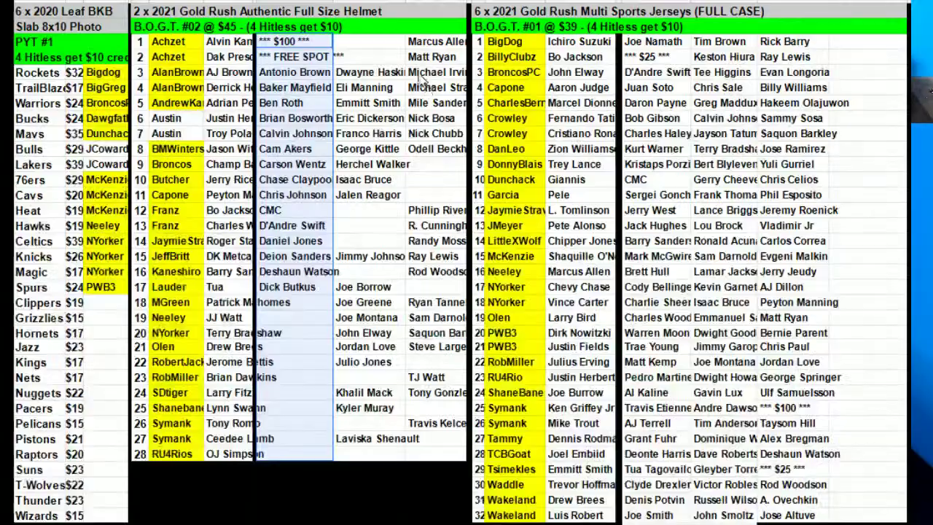
left_click_drag(372, 406, 377, 433)
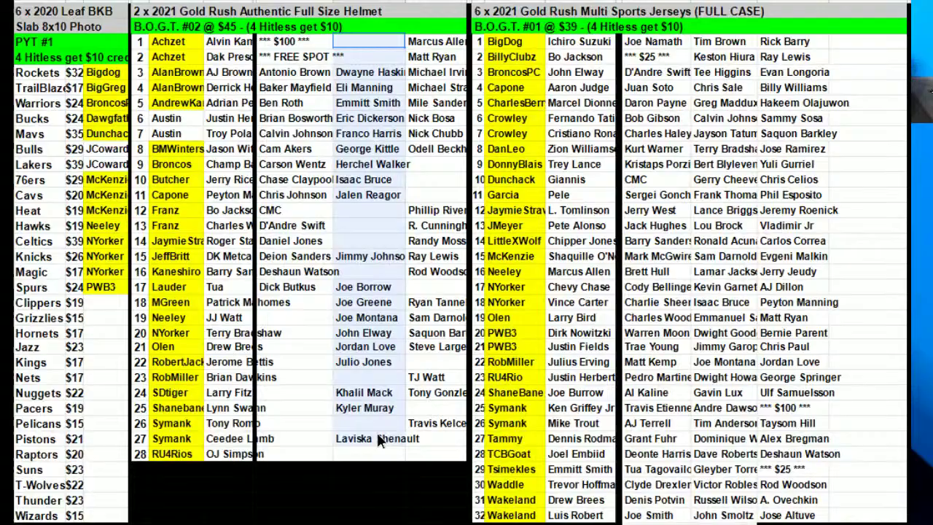
right_click(368, 217)
left_click(422, 408)
left_click(714, 376)
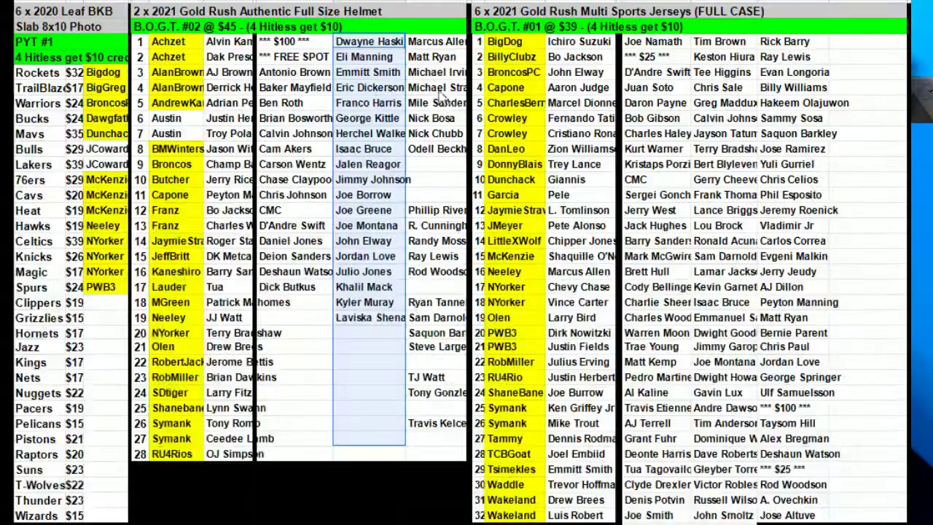
Step: Sort the third helmet player-name column A→Z the same way
left_click_drag(436, 42, 446, 424)
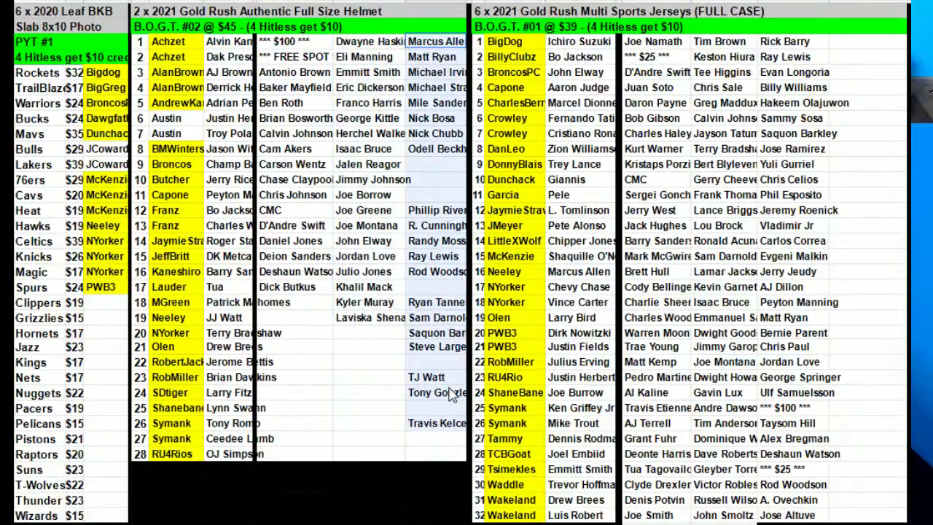
right_click(439, 264)
left_click(503, 410)
left_click(767, 377)
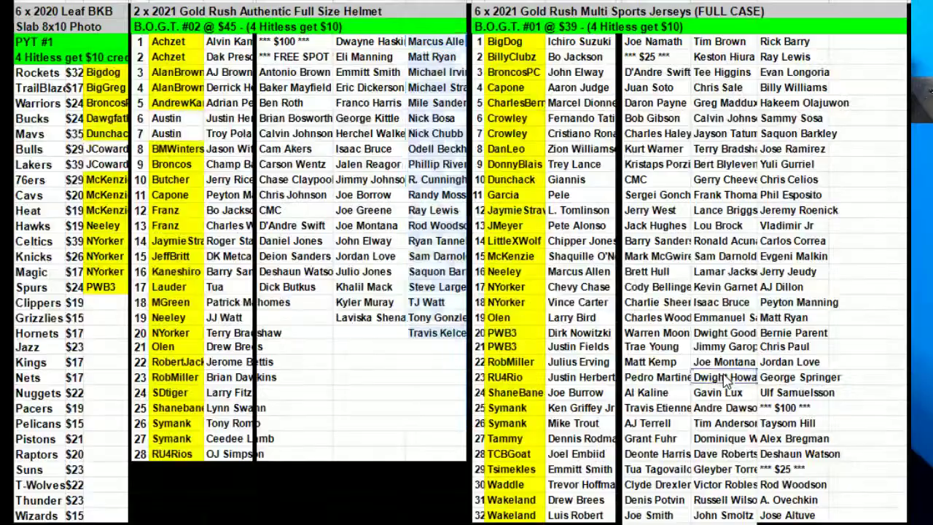
left_click(722, 376)
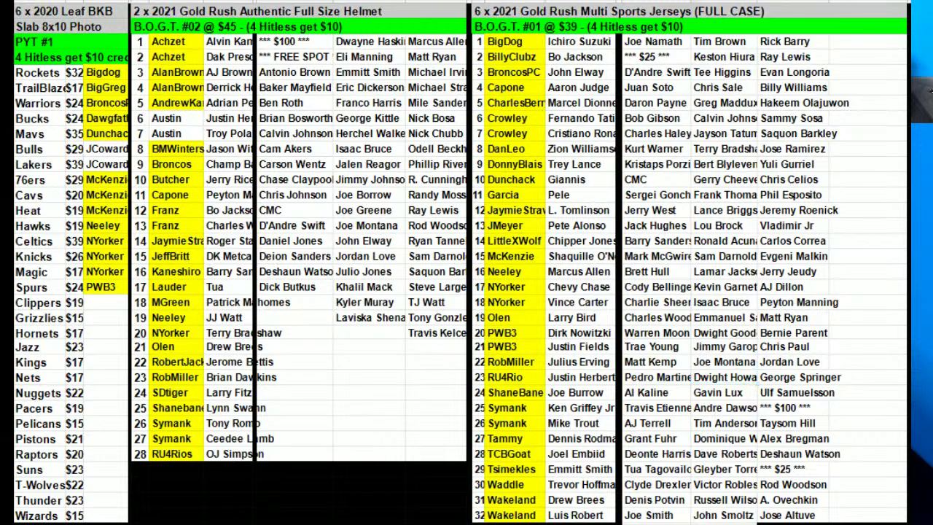
Step: Give the helmet list's row 6 buyer name cell a cyan fill from the Fill color palette
left_click(634, 41)
left_click(172, 120)
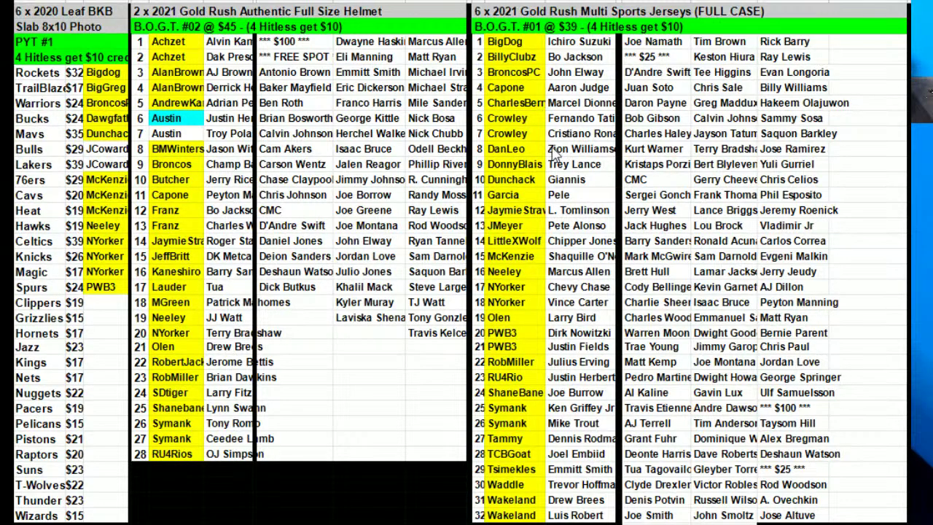
left_click(182, 136)
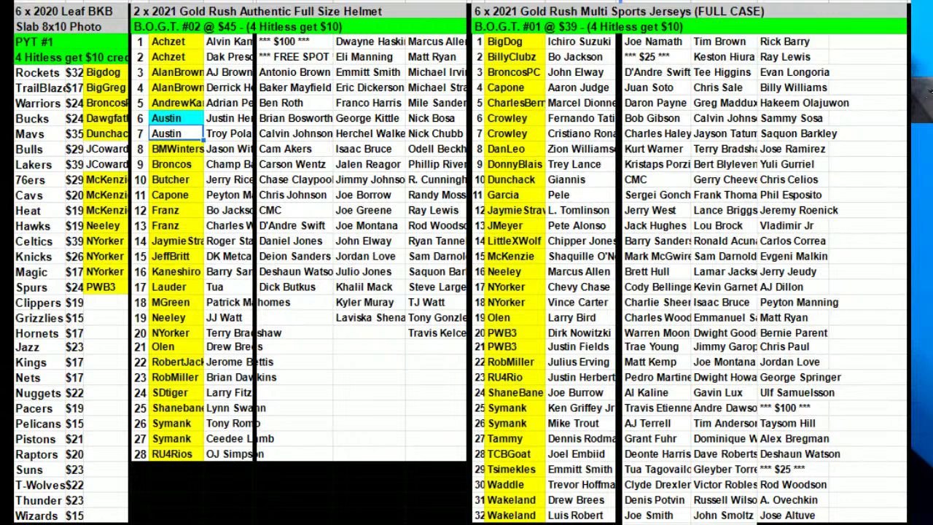
left_click(582, 26)
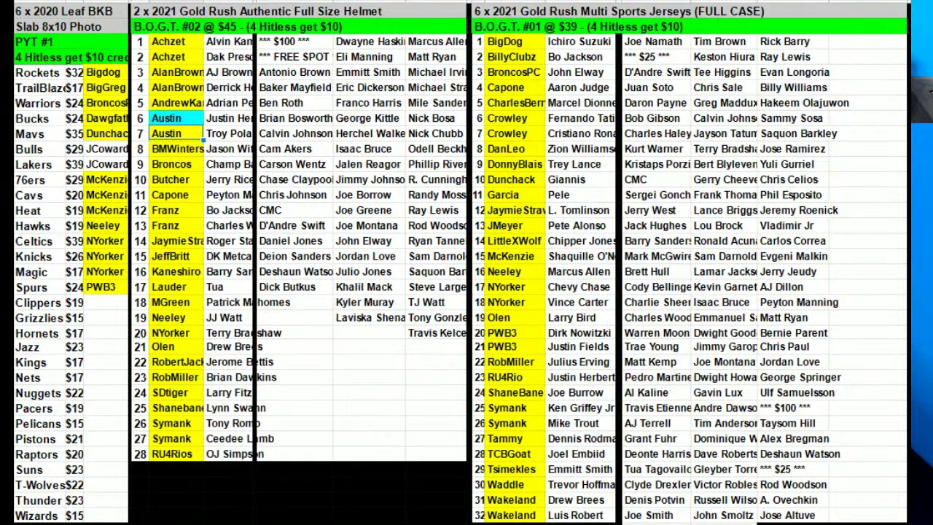